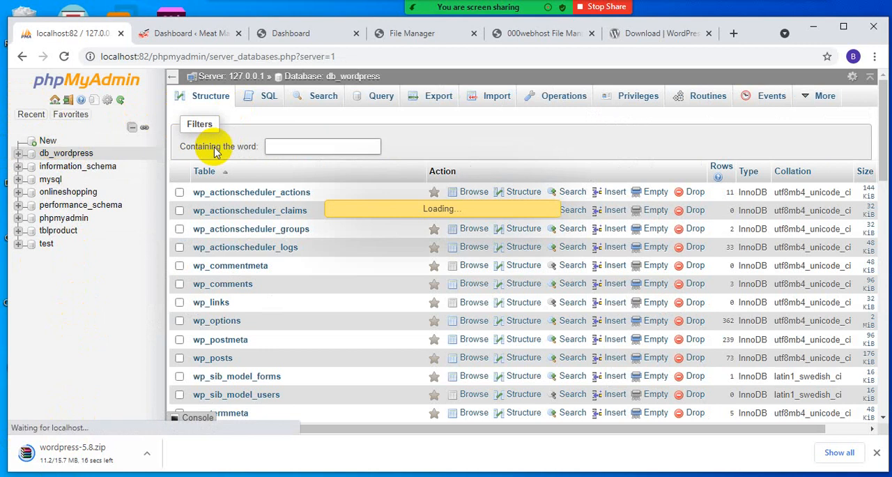
# - Create a new database named mydb_wordpress with the default collation
pyautogui.click(235, 192)
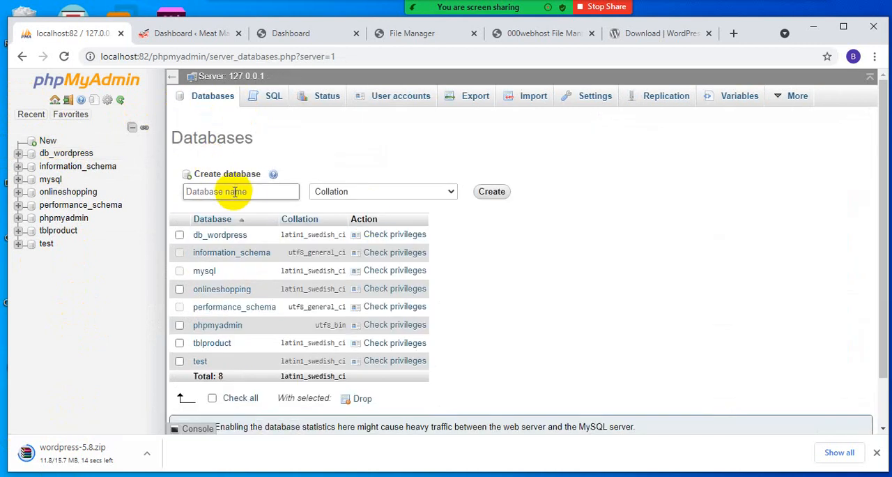
pyautogui.write('myd')
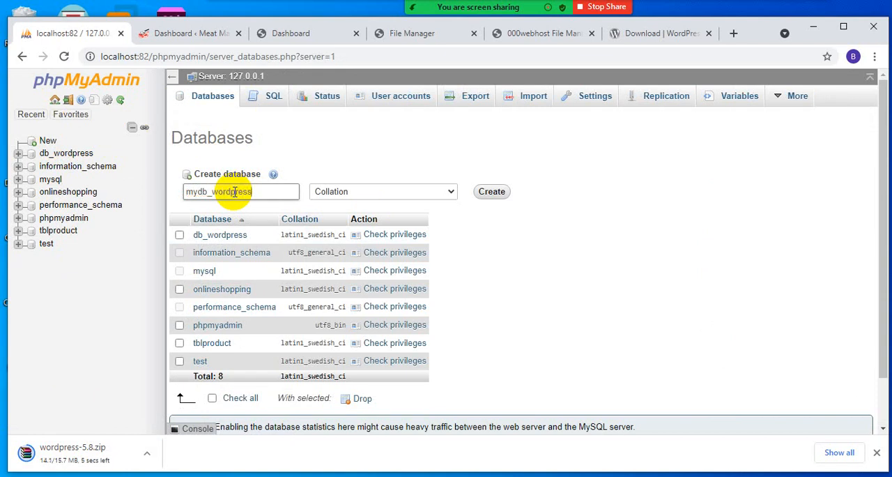
pyautogui.write('b_wordpress')
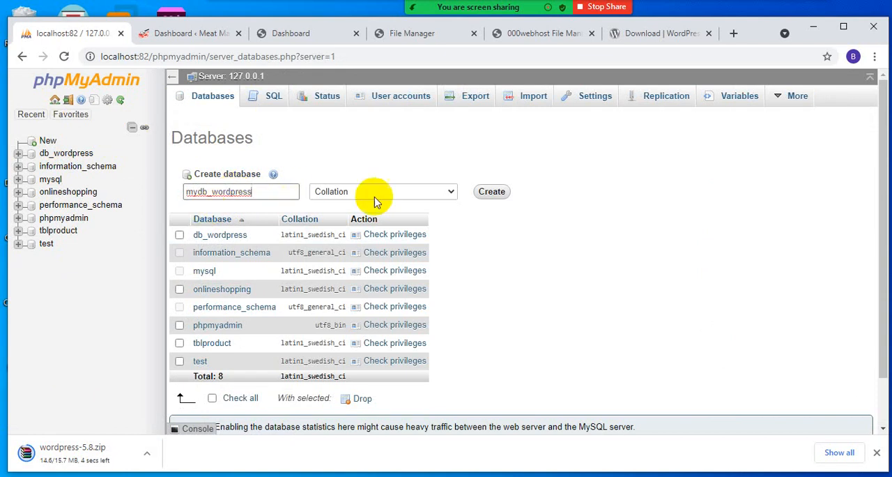
pyautogui.click(494, 193)
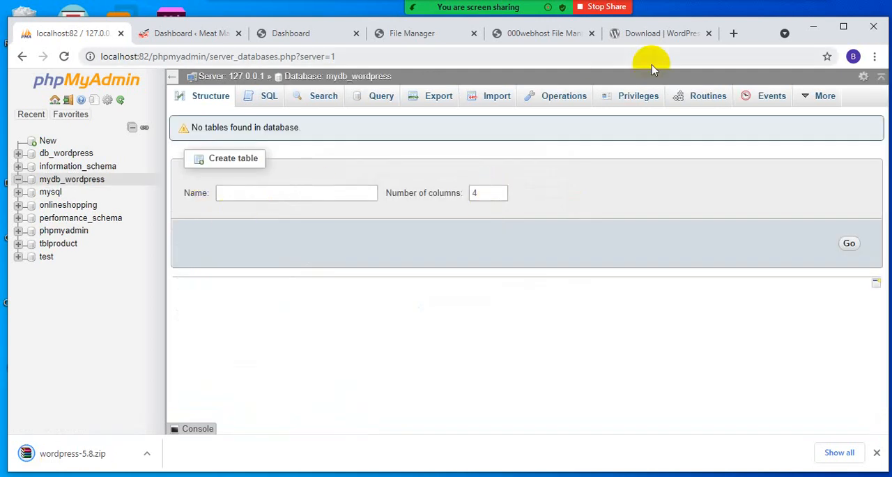
# - Show the downloaded wordpress-5.8.zip in its folder and open the extraction options for it
pyautogui.click(661, 33)
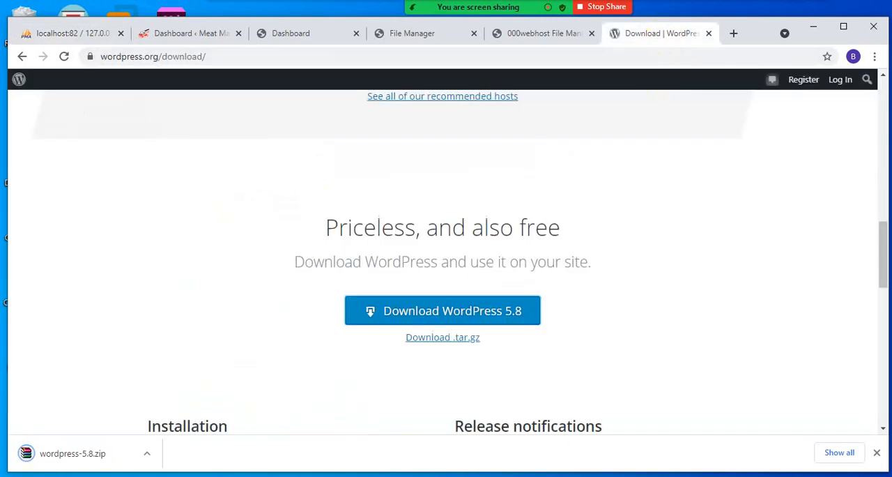
pyautogui.click(146, 453)
pyautogui.click(195, 415)
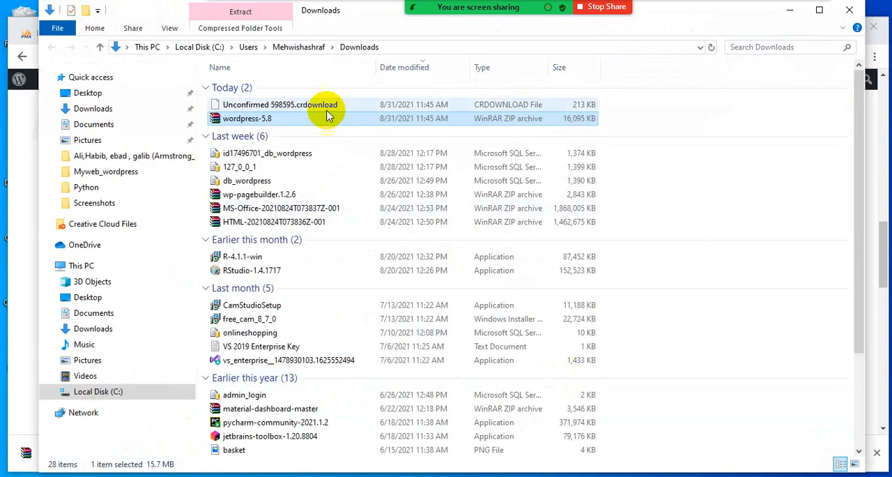
pyautogui.rightClick(266, 119)
pyautogui.click(328, 154)
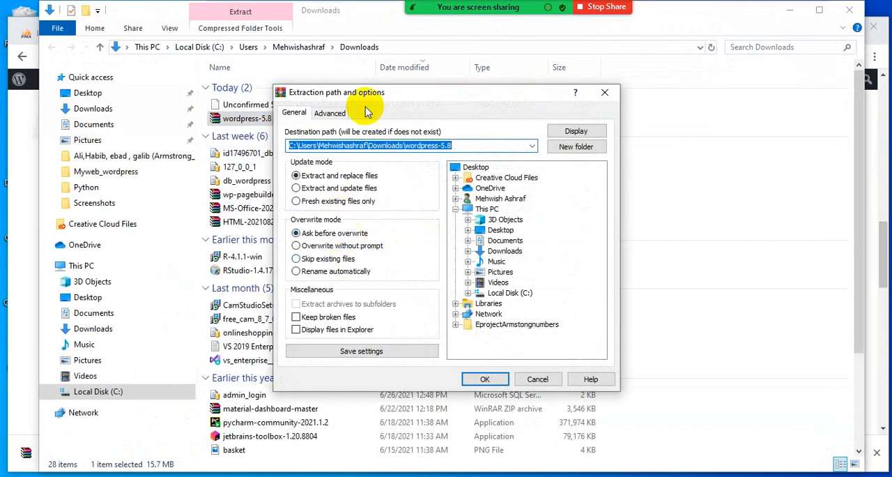
# - Extract the WordPress archive into C:\xampp\htdocs
pyautogui.moveTo(366, 97); pyautogui.dragTo(358, 159)
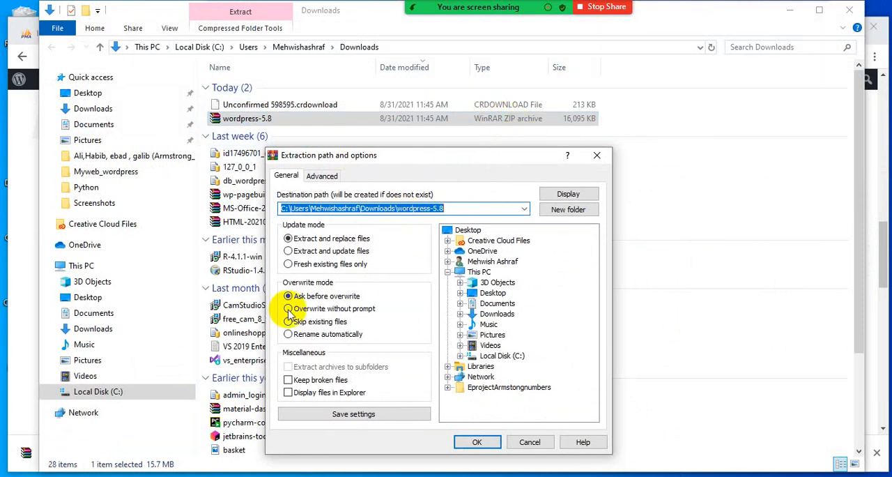
pyautogui.click(501, 356)
pyautogui.click(460, 357)
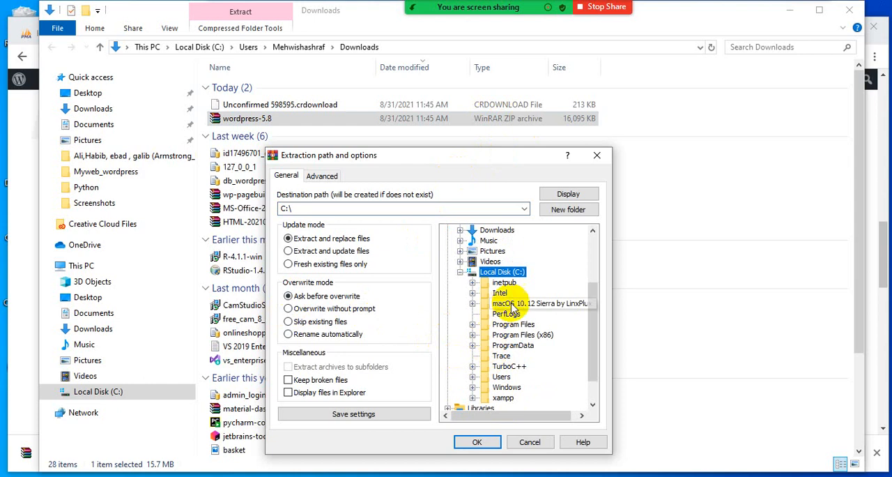
pyautogui.scroll(-1, 503, 329)
pyautogui.click(505, 366)
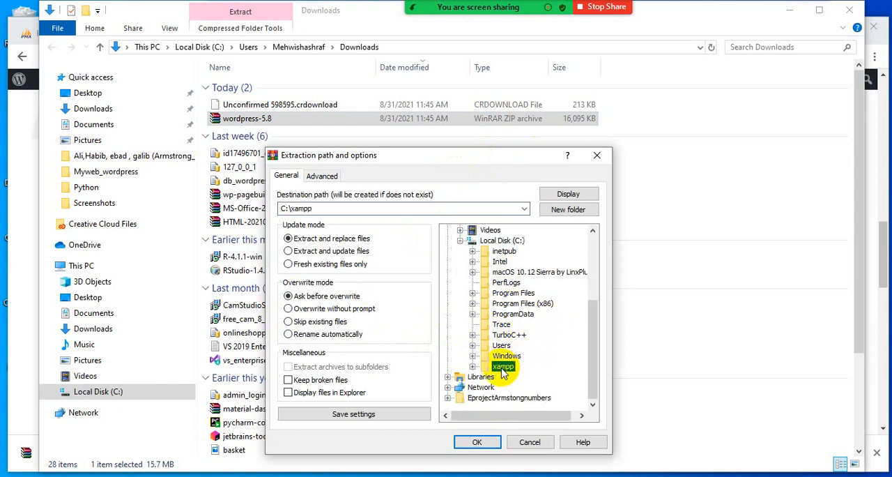
pyautogui.click(473, 366)
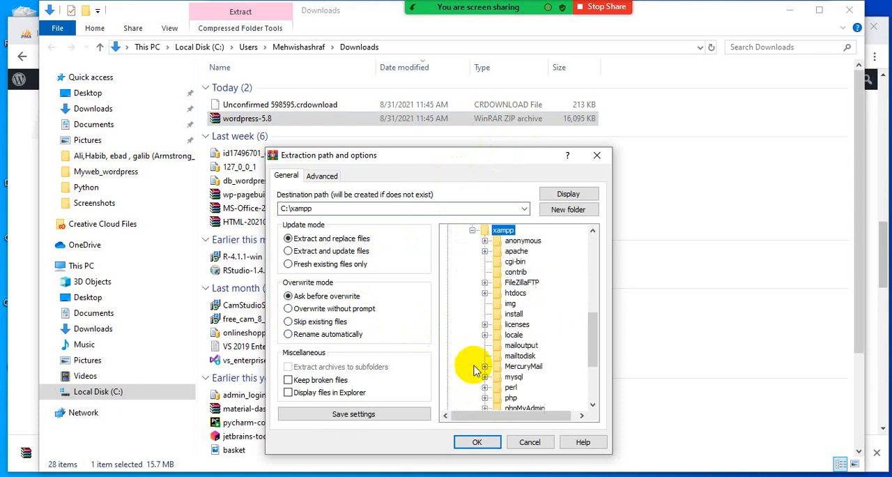
pyautogui.click(515, 293)
pyautogui.click(477, 441)
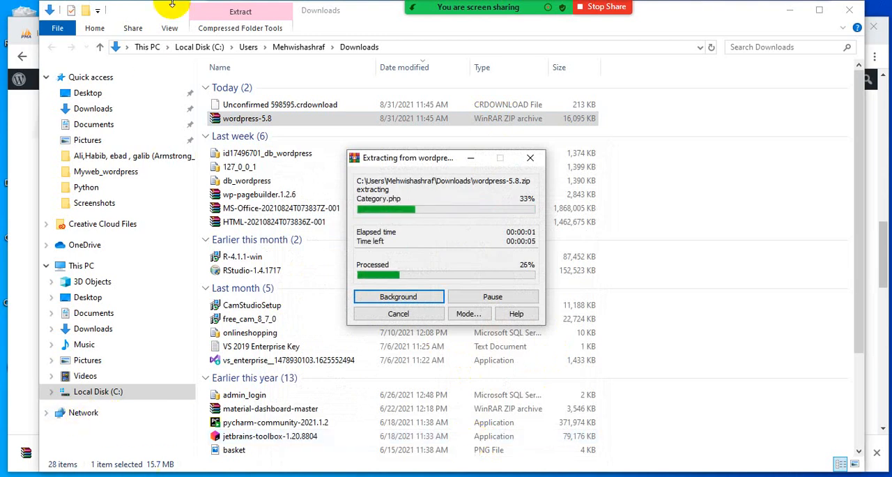
# - Go to the C:\xampp\htdocs folder in File Explorer
pyautogui.click(102, 393)
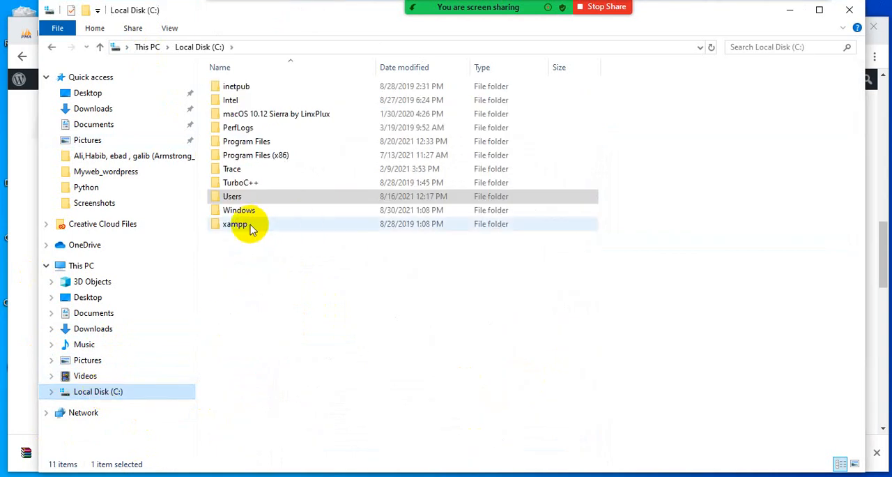
pyautogui.doubleClick(249, 226)
pyautogui.scroll(-8, 683, 296)
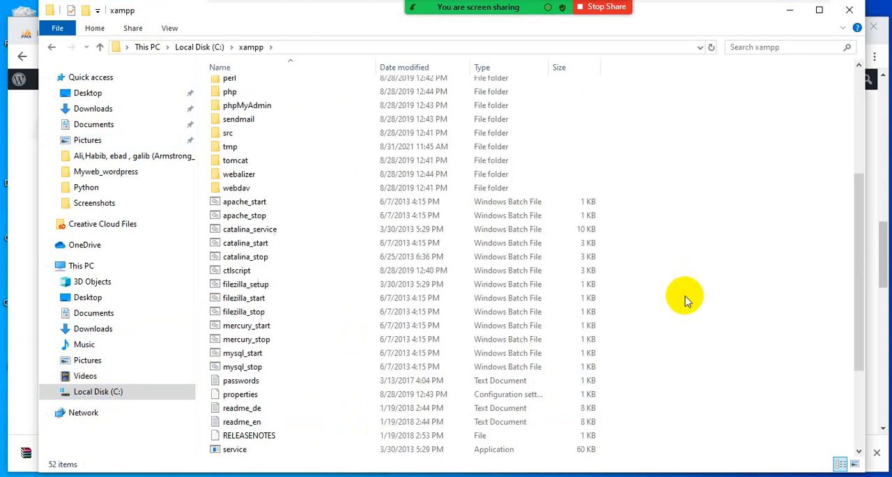
pyautogui.scroll(8, 660, 361)
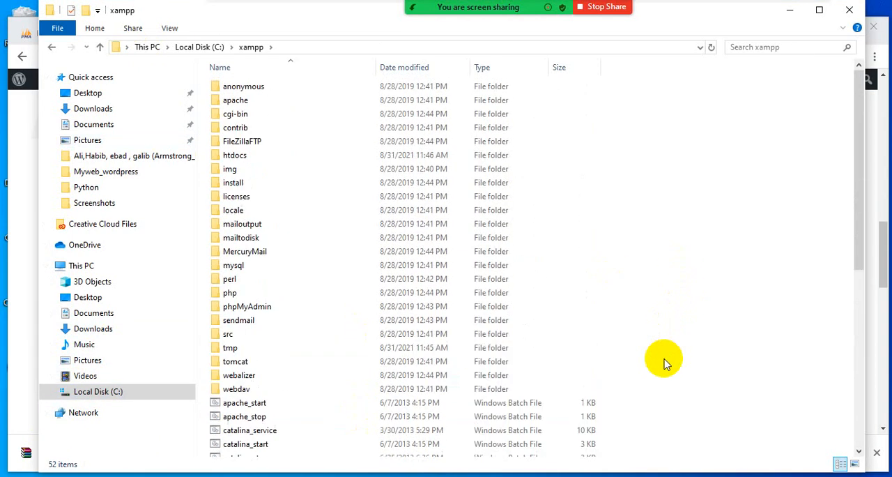
pyautogui.doubleClick(212, 156)
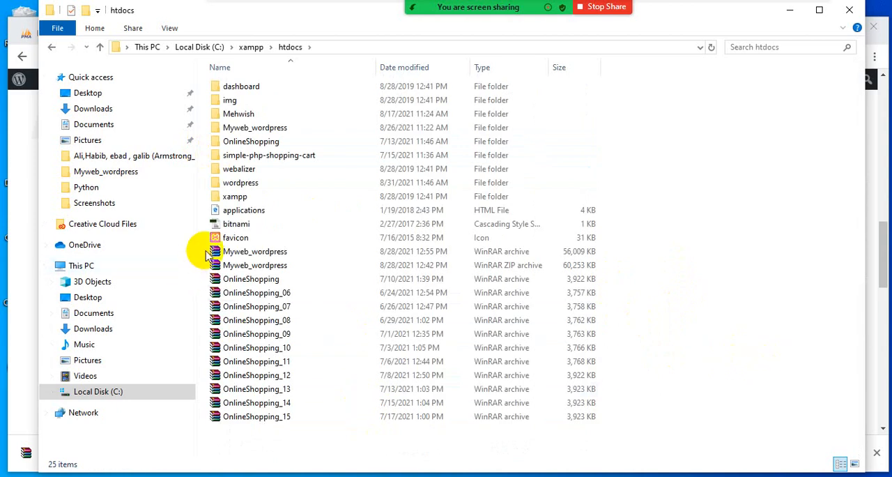
# - Delete all the Myweb_wordpress and OnlineShopping archive files from htdocs, leaving the folders in place
pyautogui.moveTo(204, 257); pyautogui.dragTo(362, 470)
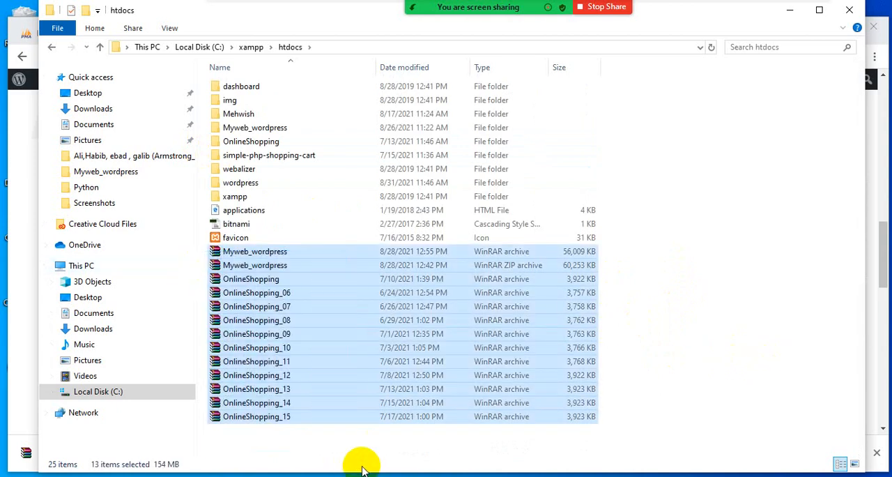
pyautogui.press('Delete')
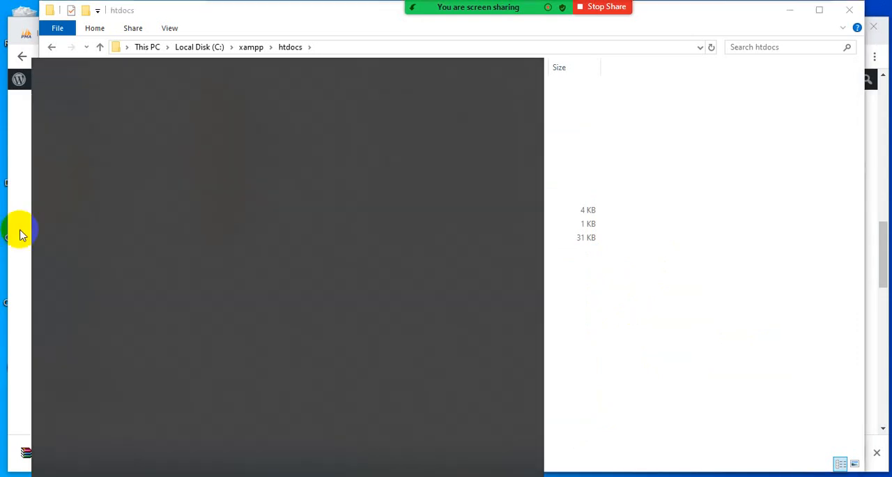
pyautogui.click(667, 233)
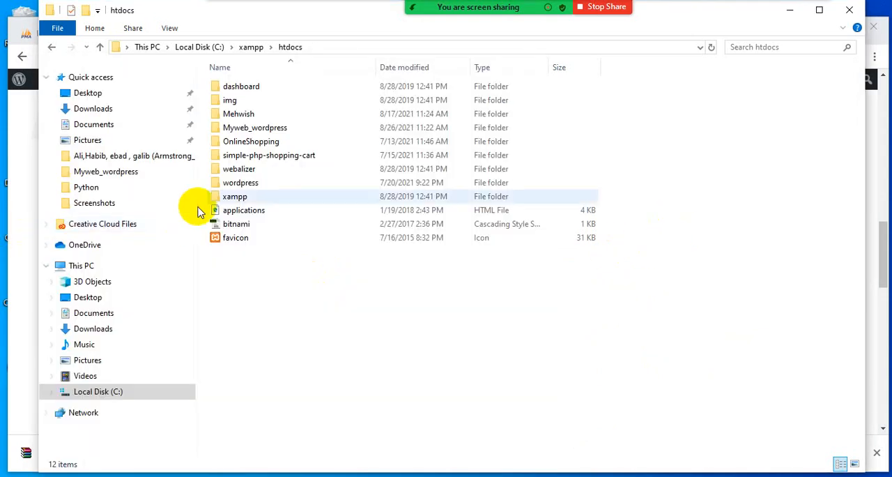
# - Check the contents of the extracted wordpress folder and return to htdocs
pyautogui.click(247, 183)
pyautogui.doubleClick(247, 183)
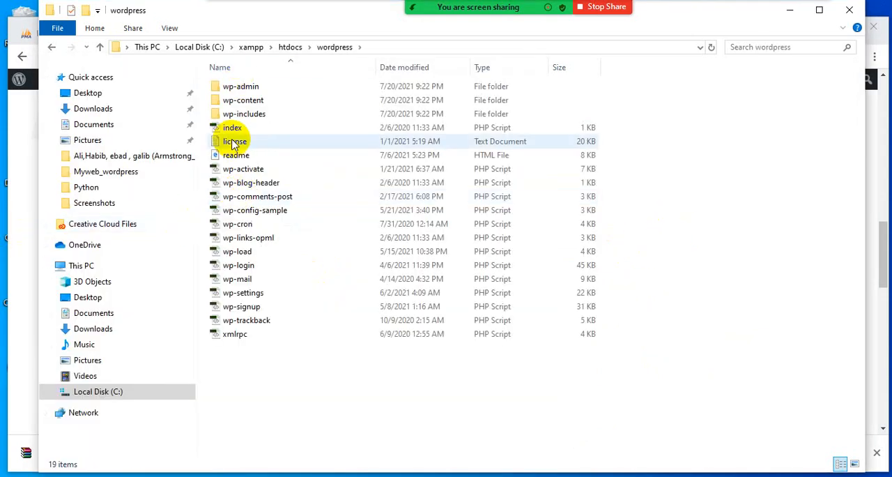
pyautogui.click(290, 47)
pyautogui.rightClick(237, 182)
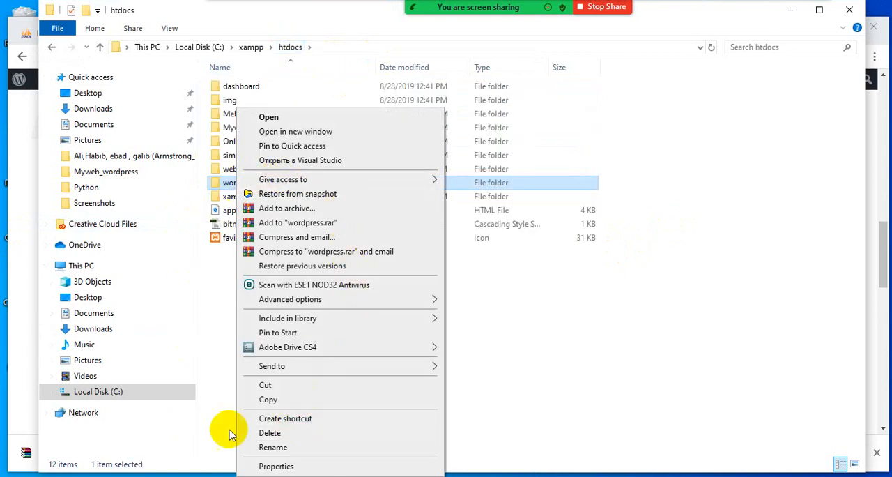
pyautogui.click(218, 388)
# - Switch to Chrome and load localhost:82/wordpress/ in a new tab
pyautogui.hotkey('alt', 'Tab')
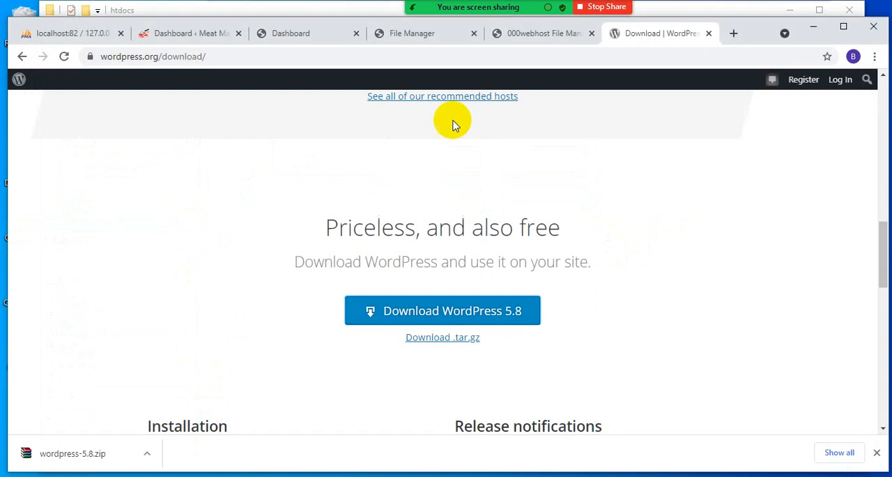
pyautogui.hotkey('ctrl', 't')
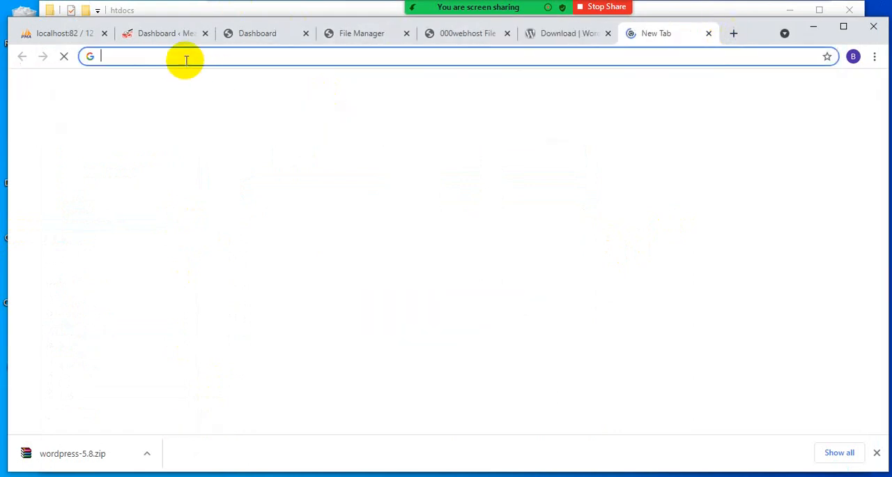
pyautogui.click(185, 56)
pyautogui.write('local')
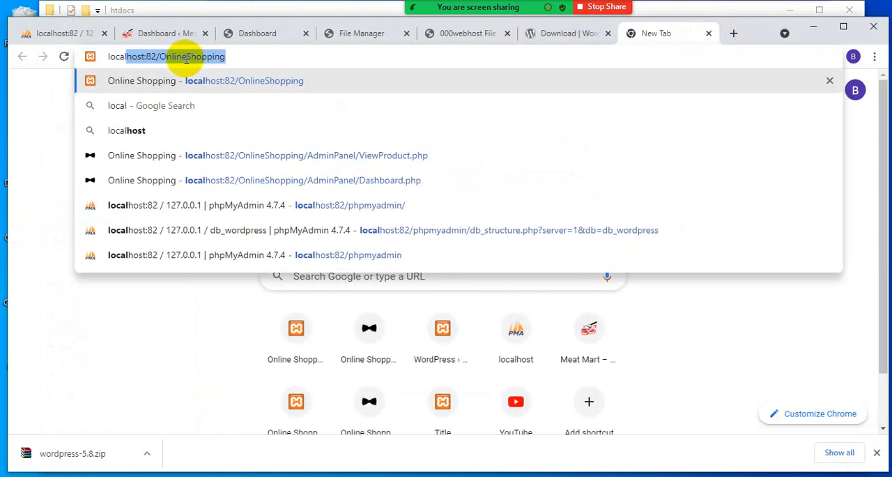
pyautogui.press('Return')
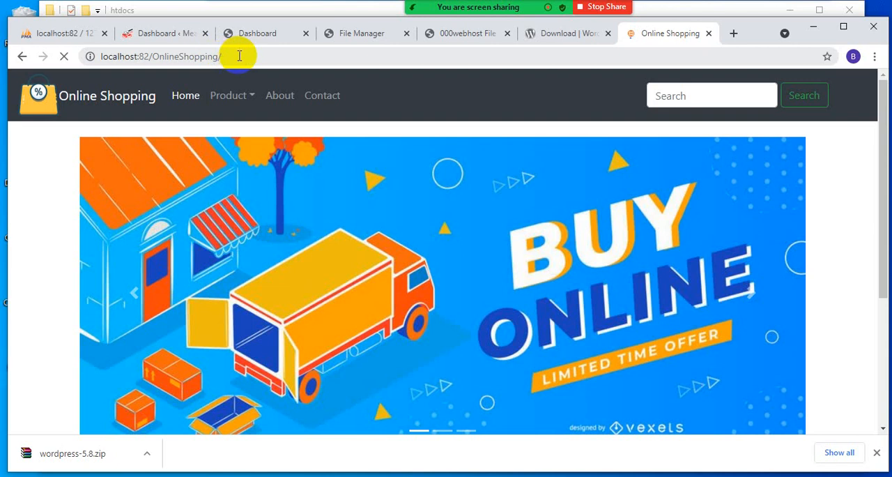
pyautogui.moveTo(239, 55); pyautogui.dragTo(161, 58)
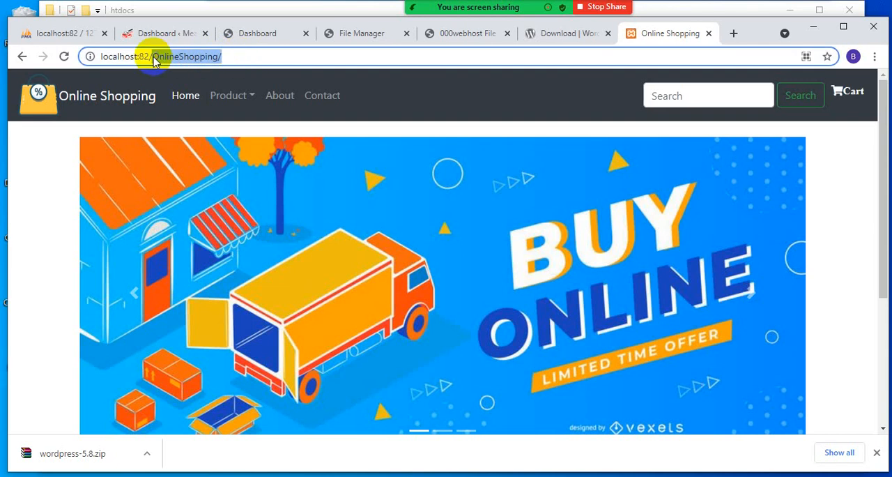
pyautogui.write('word')
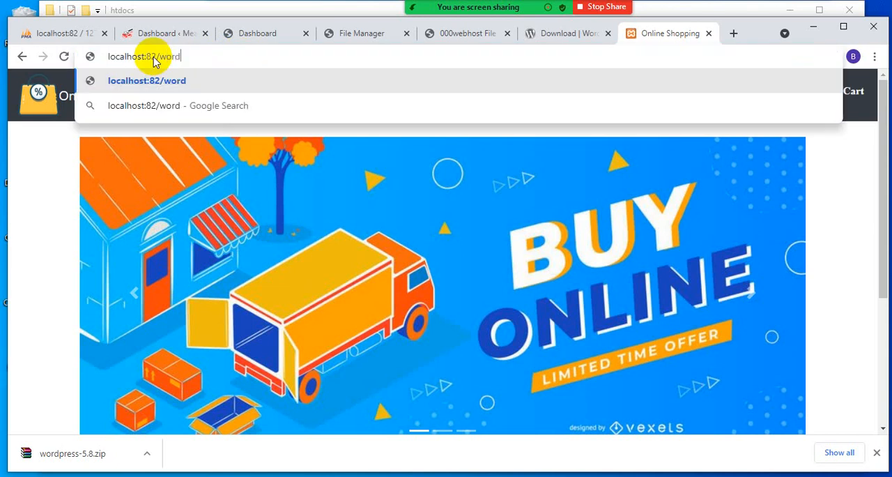
pyautogui.write('press')
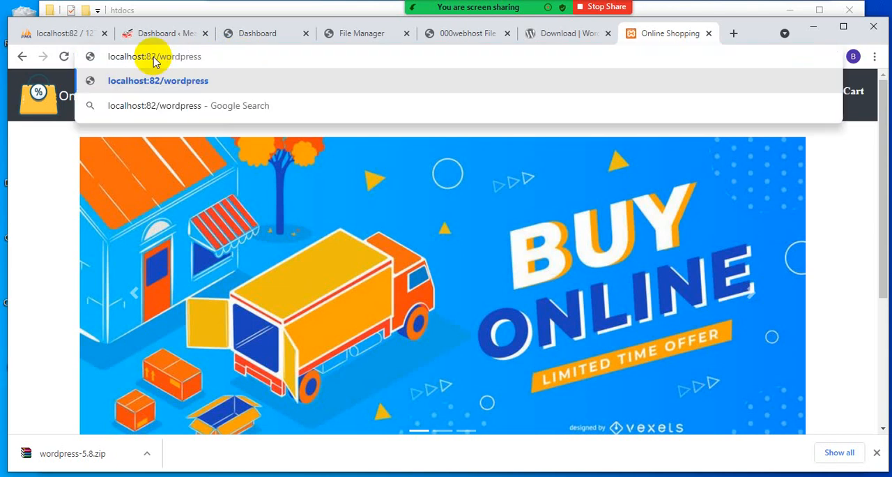
pyautogui.write('/')
pyautogui.press('Return')
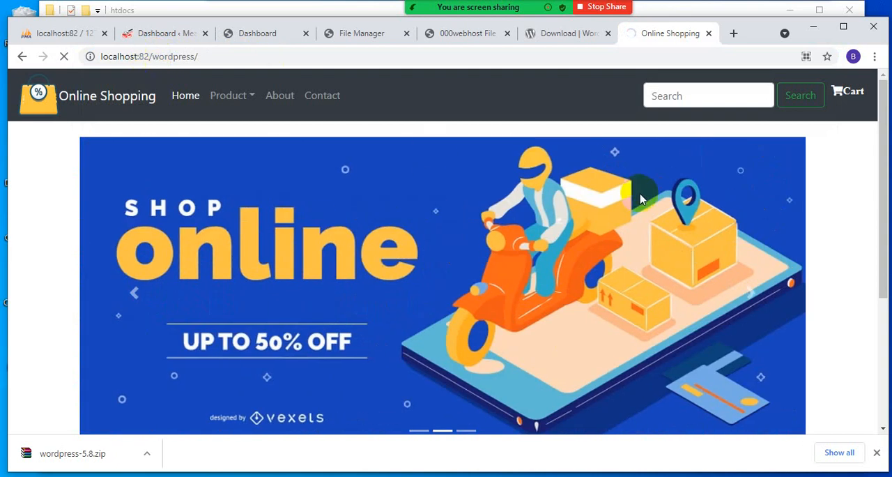
# - Maximize the browser window and continue the WordPress setup in English (United States) to the database connection form
pyautogui.click(844, 25)
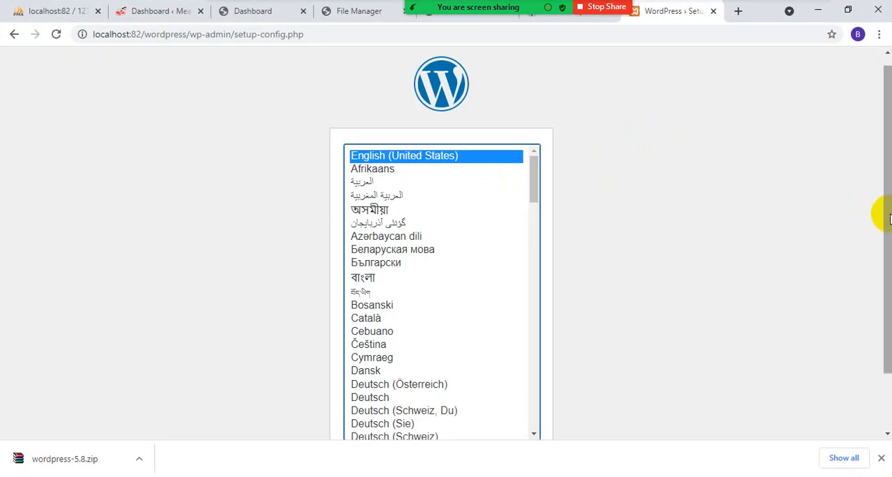
pyautogui.scroll(-1, 889, 219)
pyautogui.click(503, 401)
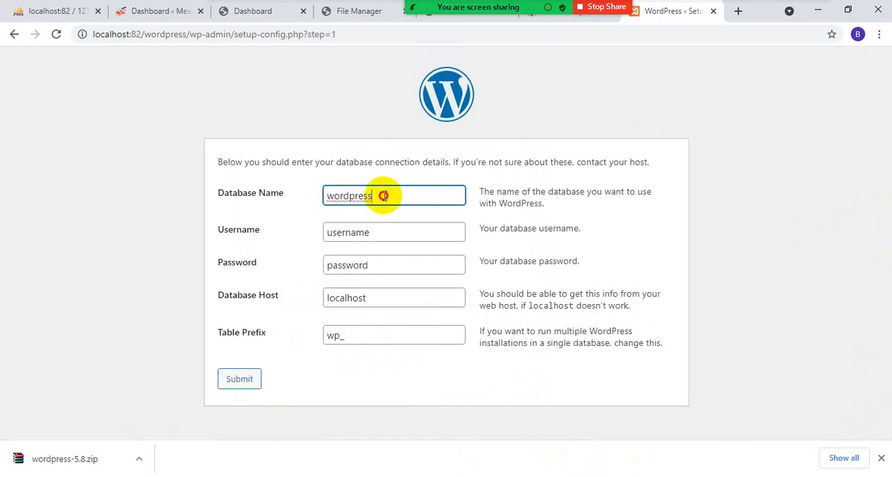
# - Copy the database name mydb_wordpress from phpMyAdmin and use it as the Database Name in the WordPress setup form
pyautogui.moveTo(383, 195); pyautogui.dragTo(295, 193)
pyautogui.click(36, 9)
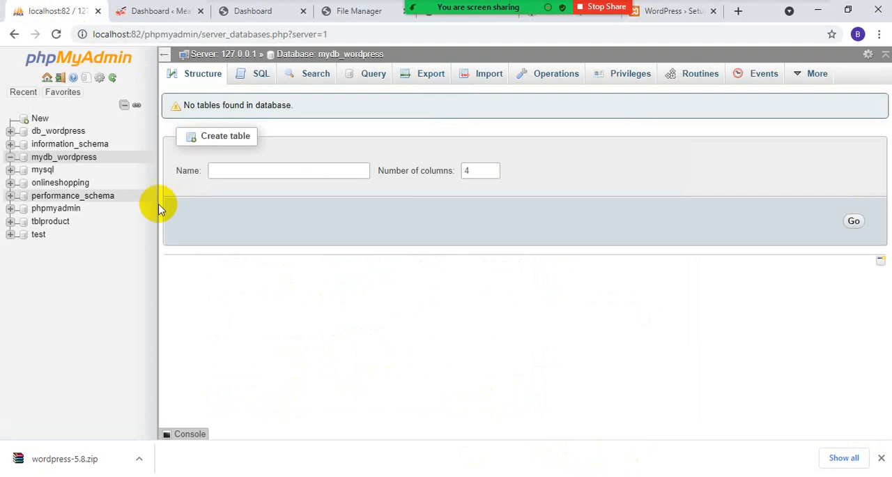
pyautogui.doubleClick(52, 158)
pyautogui.hotkey('ctrl', 'c')
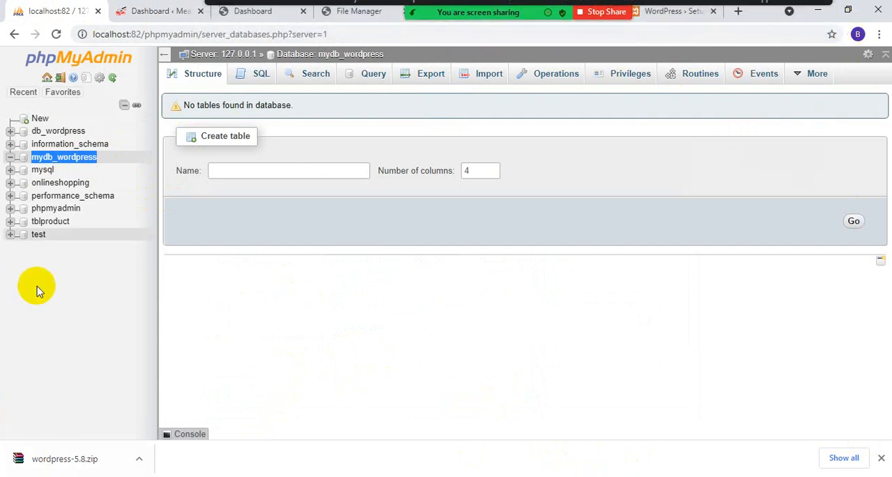
pyautogui.moveTo(757, 21); pyautogui.dragTo(757, 40)
pyautogui.click(686, 33)
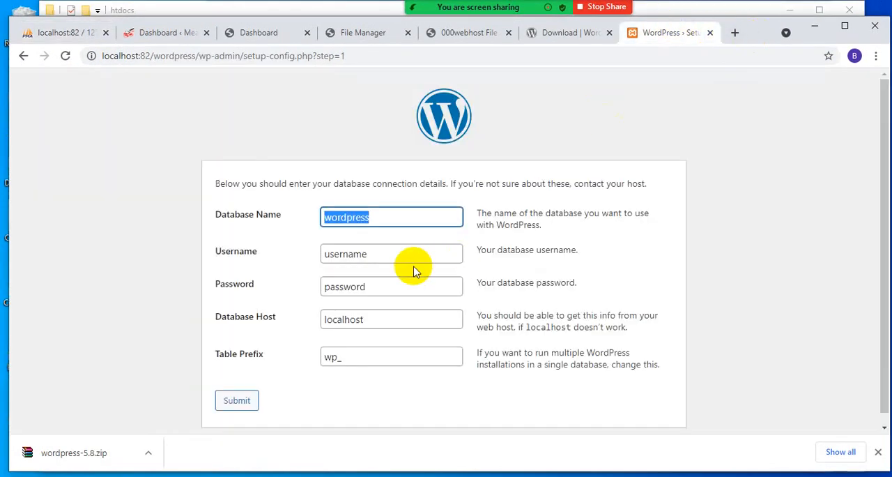
pyautogui.hotkey('ctrl', 'v')
pyautogui.press('Tab')
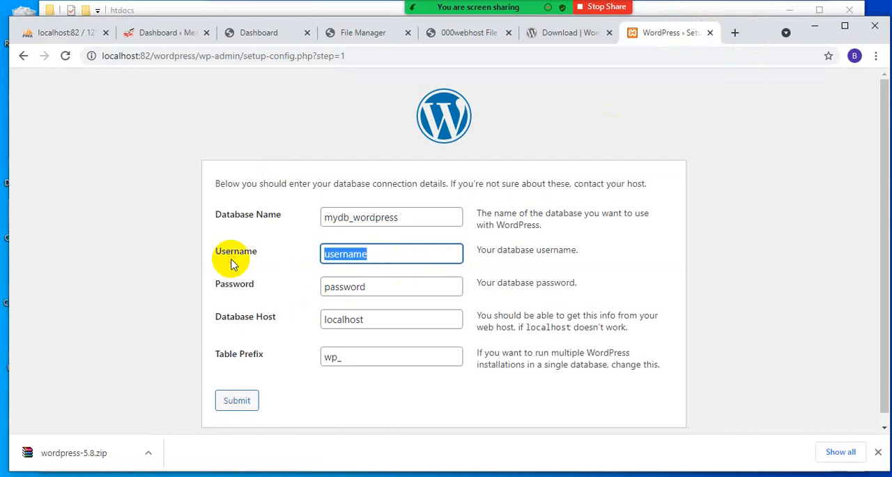
# - Set the database username to root, clear the database password and submit the connection details
pyautogui.write('root')
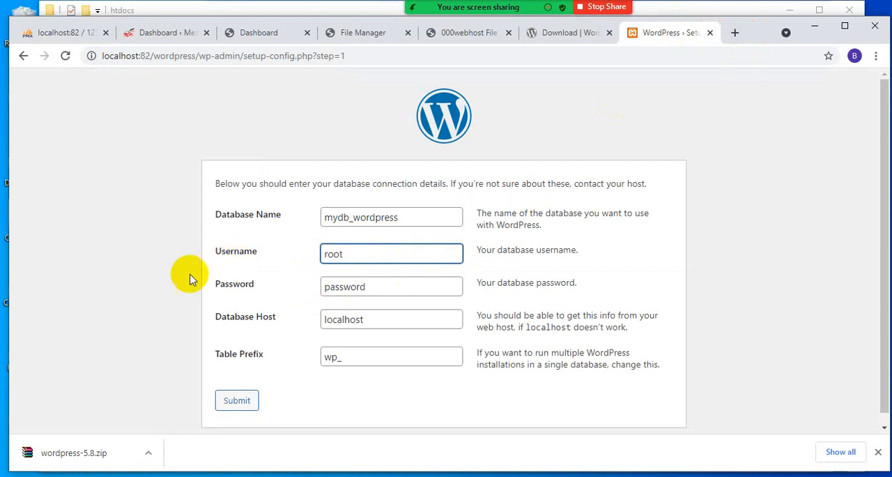
pyautogui.doubleClick(378, 287)
pyautogui.press('BackSpace')
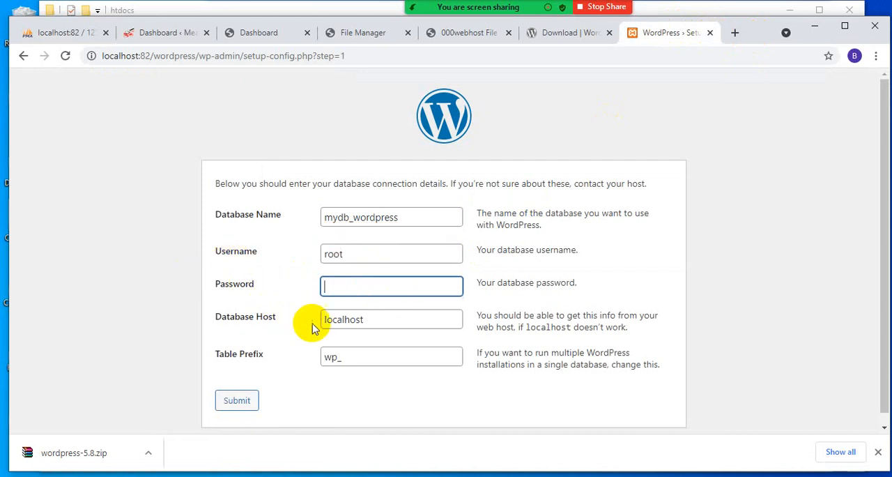
pyautogui.click(250, 406)
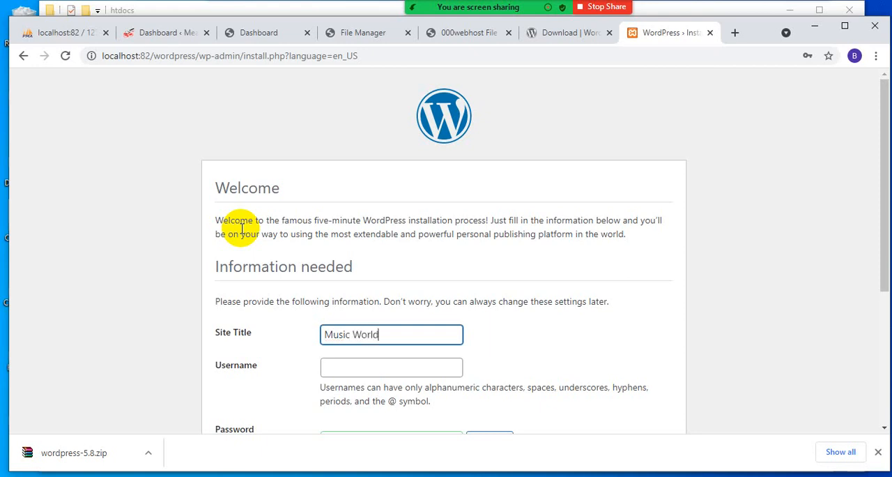
# - Enter the administrator's username and set the site title to SongsPk
pyautogui.click(371, 366)
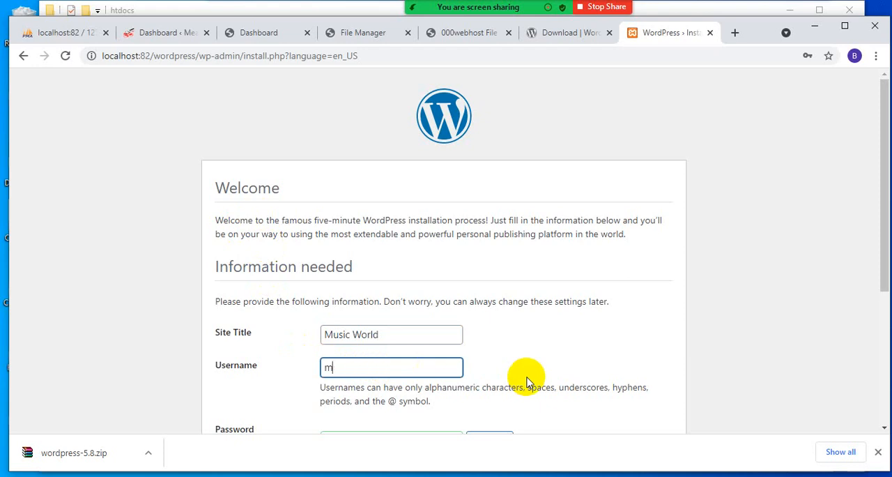
pyautogui.scroll(-2, 528, 382)
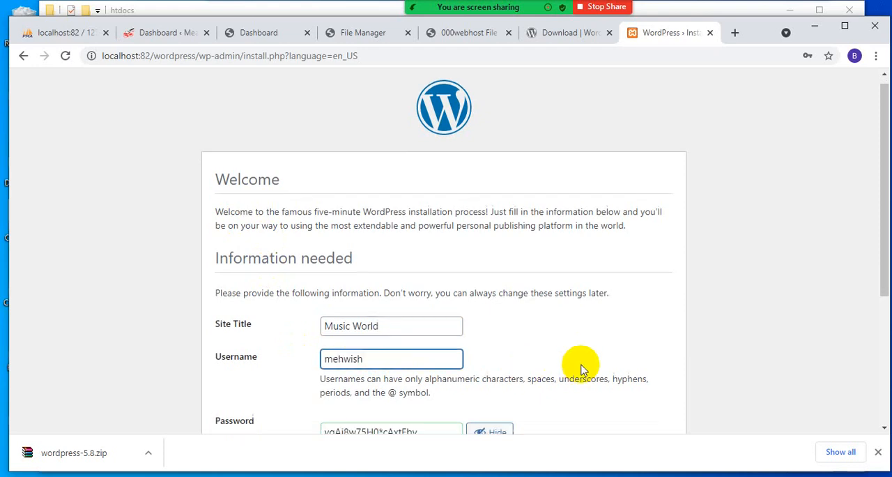
pyautogui.moveTo(394, 203); pyautogui.dragTo(313, 208)
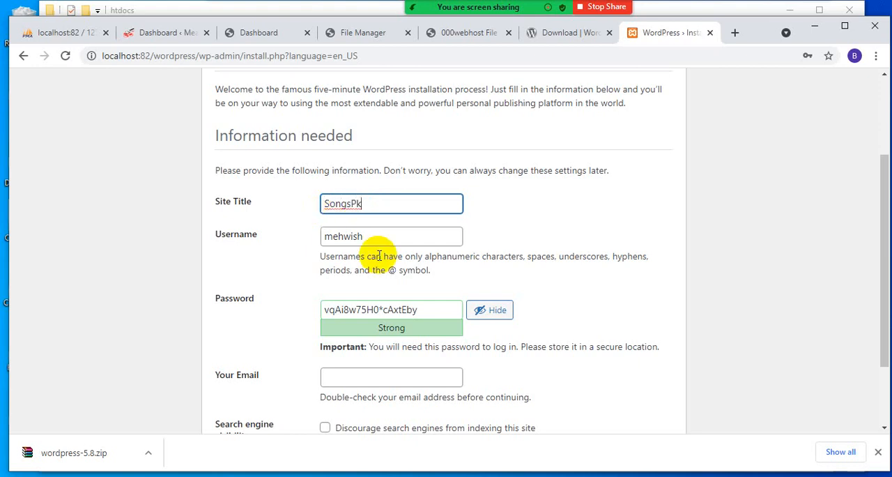
# - Replace the generated administrator password with a self-chosen strong password, keeping its characters hidden
pyautogui.moveTo(428, 310); pyautogui.dragTo(279, 313)
pyautogui.press('BackSpace')
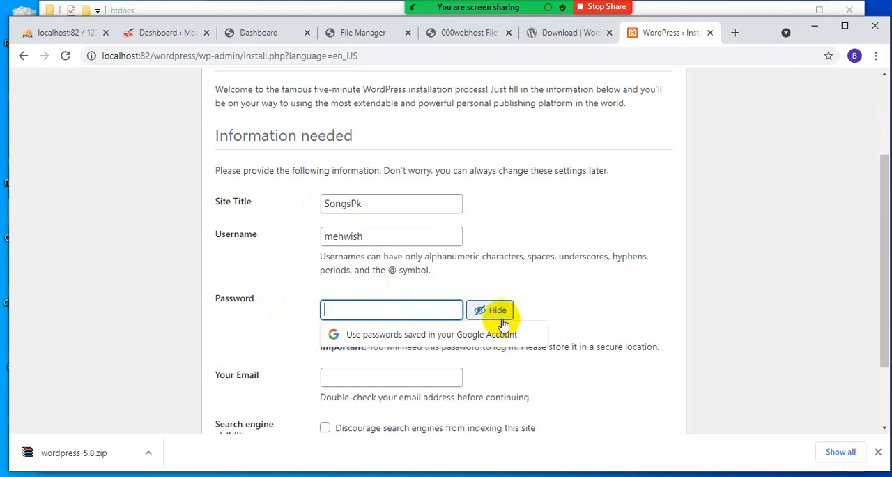
pyautogui.click(372, 308)
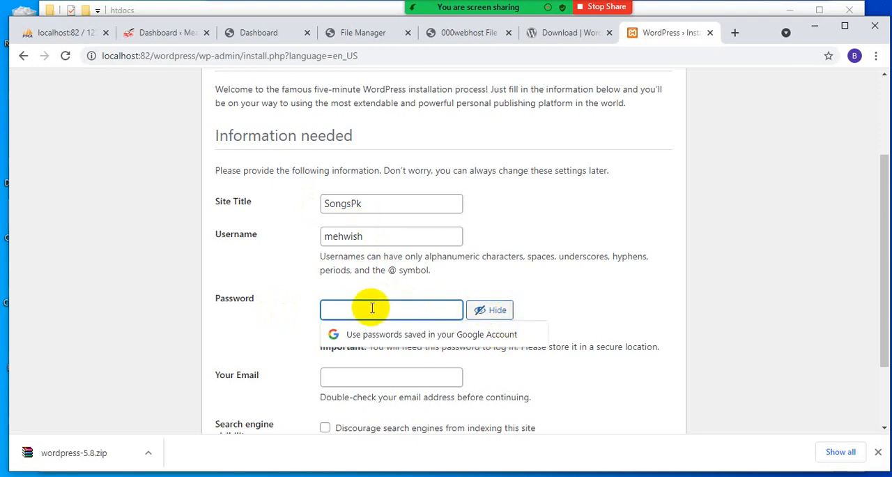
pyautogui.click(492, 311)
pyautogui.write('a')
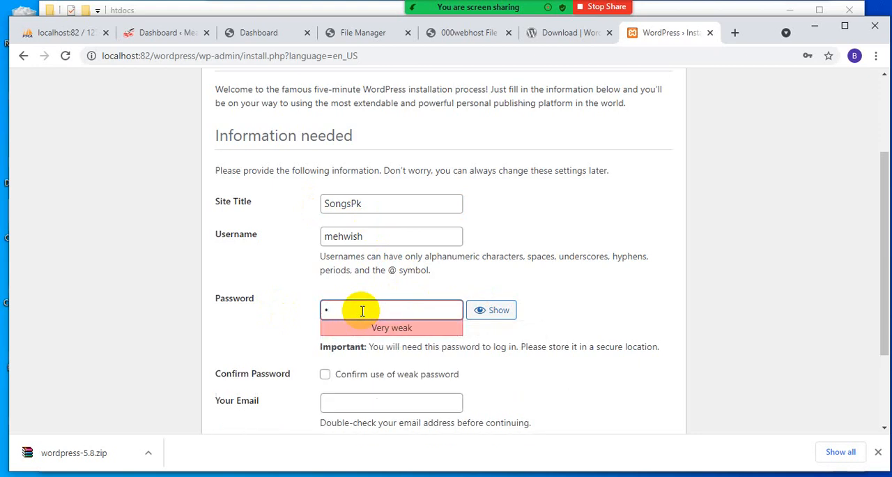
pyautogui.write('a')
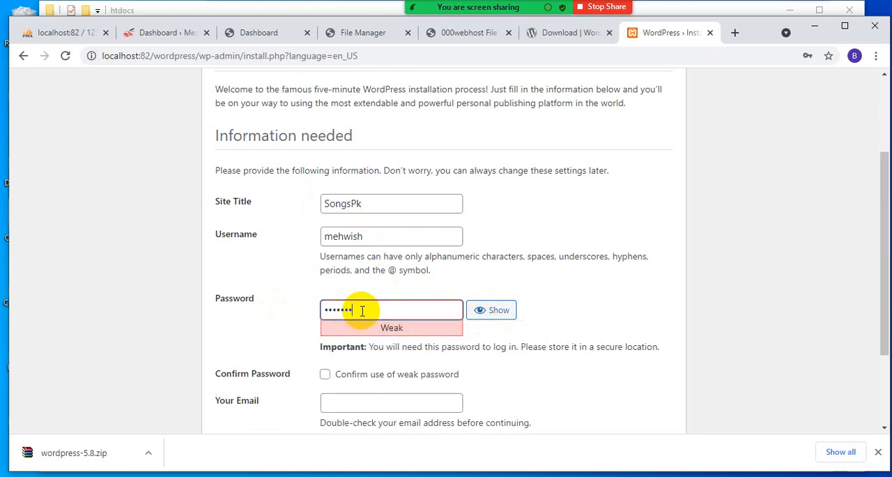
pyautogui.write('aaa')
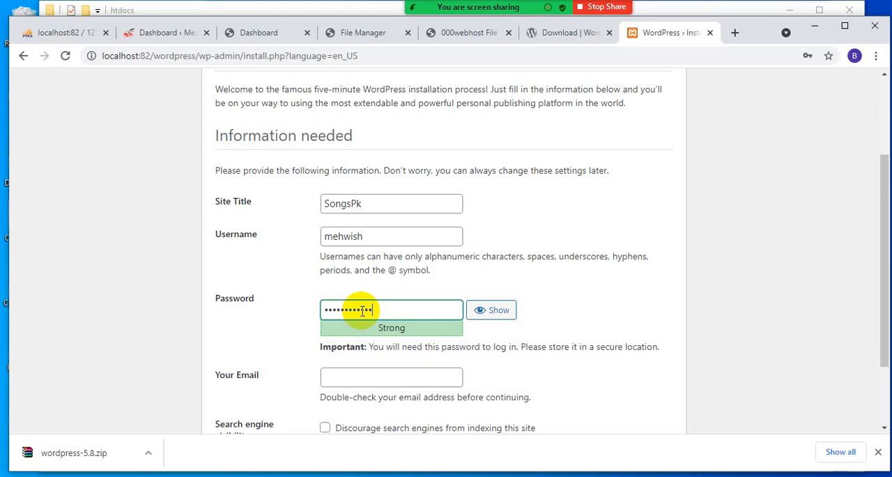
# - Enter the administrator's e-mail address and install WordPress with search engine indexing left allowed
pyautogui.scroll(-1, 368, 314)
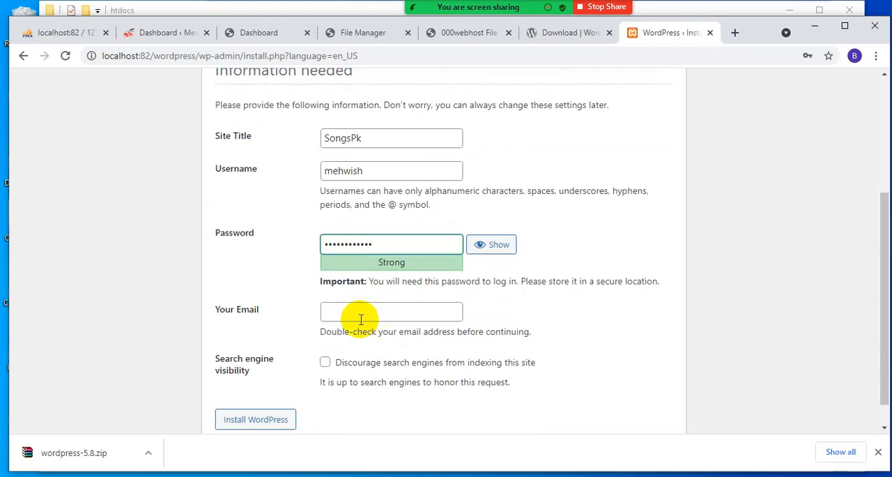
pyautogui.click(361, 319)
pyautogui.click(447, 340)
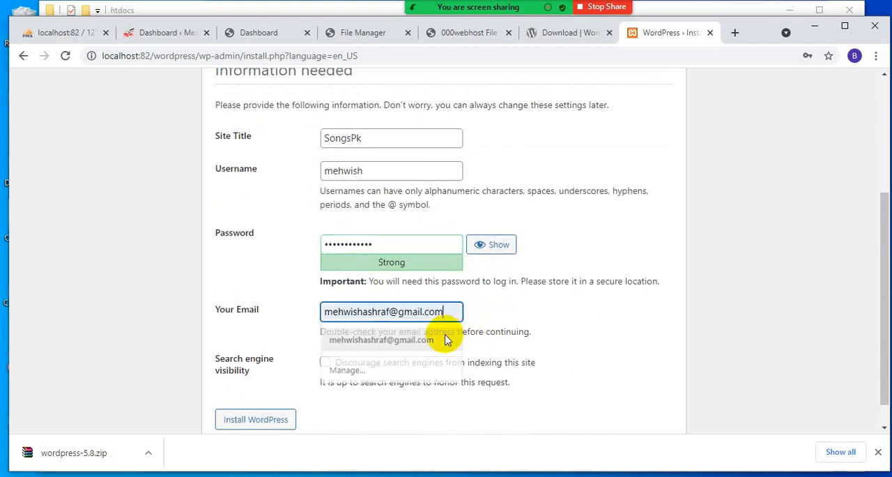
pyautogui.click(240, 424)
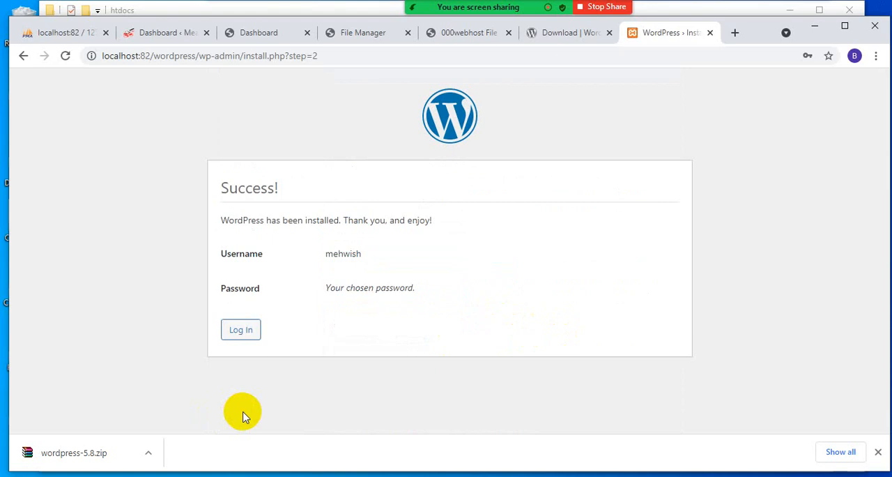
# - Log in to the new WordPress site with the administrator's username and account password
pyautogui.click(243, 329)
pyautogui.click(434, 255)
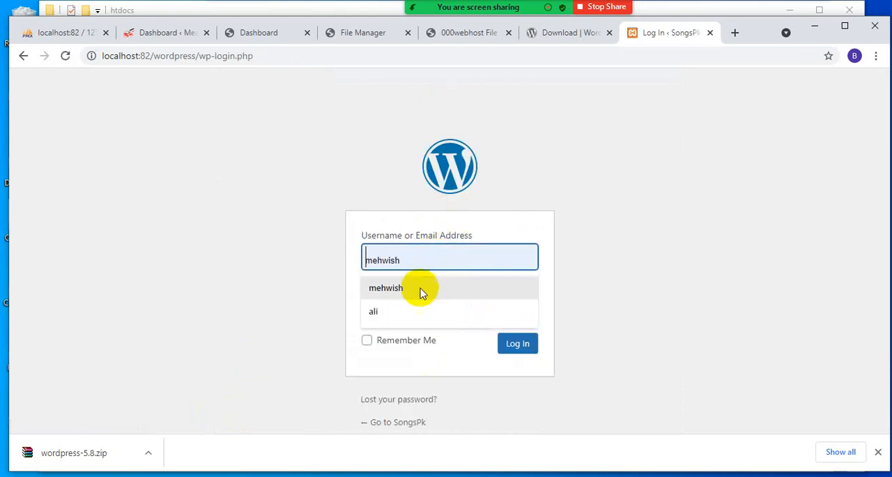
pyautogui.click(422, 290)
pyautogui.click(418, 309)
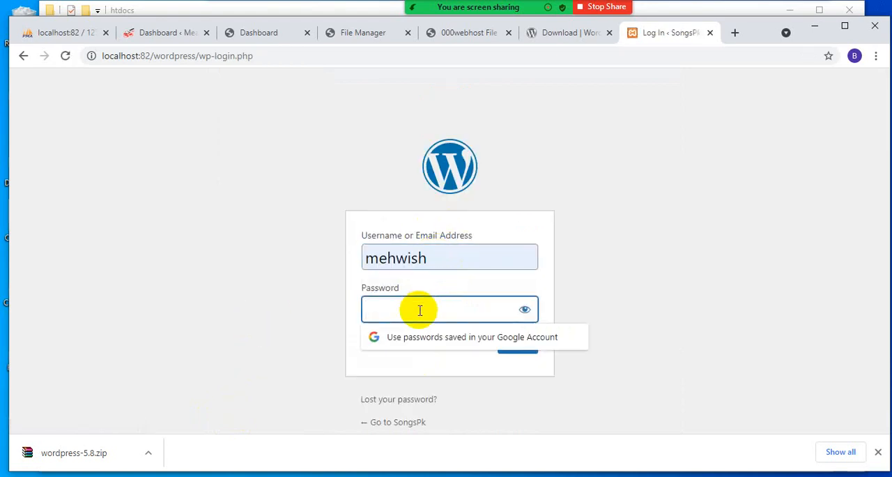
pyautogui.write('a')
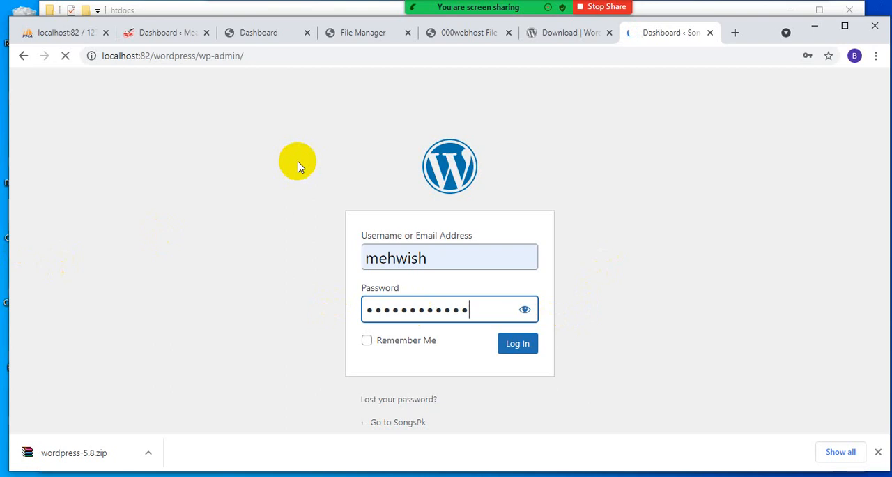
# - Look over the WordPress dashboard and open the administrator's profile page
pyautogui.scroll(-6, 101, 216)
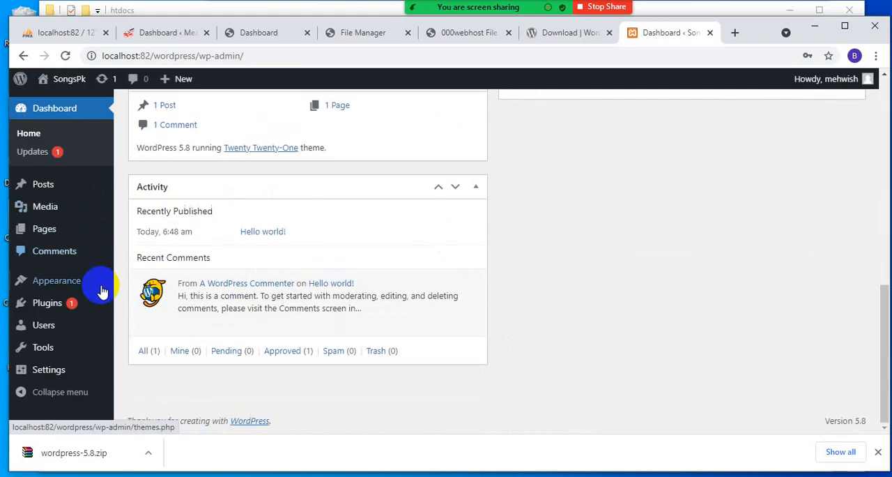
pyautogui.scroll(6, 105, 335)
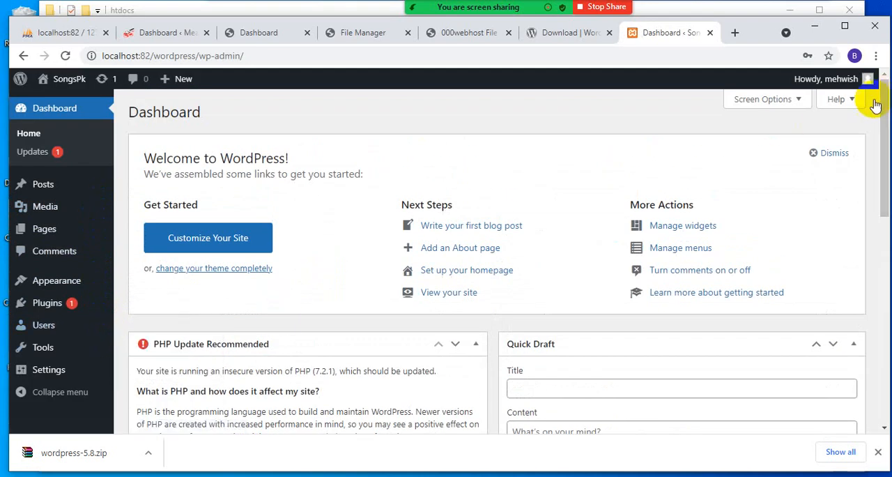
pyautogui.moveTo(868, 79)
pyautogui.click(812, 109)
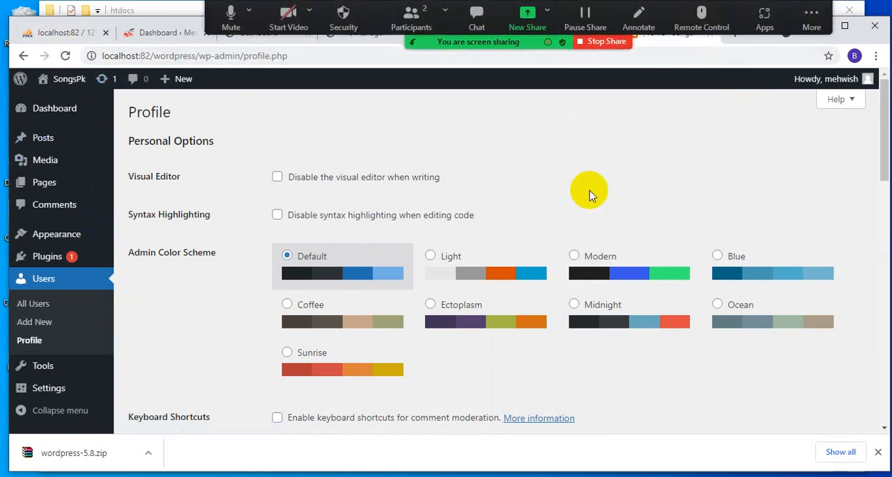
# - Export the mydb_wordpress database from phpMyAdmin using the Quick method and SQL format
pyautogui.click(54, 36)
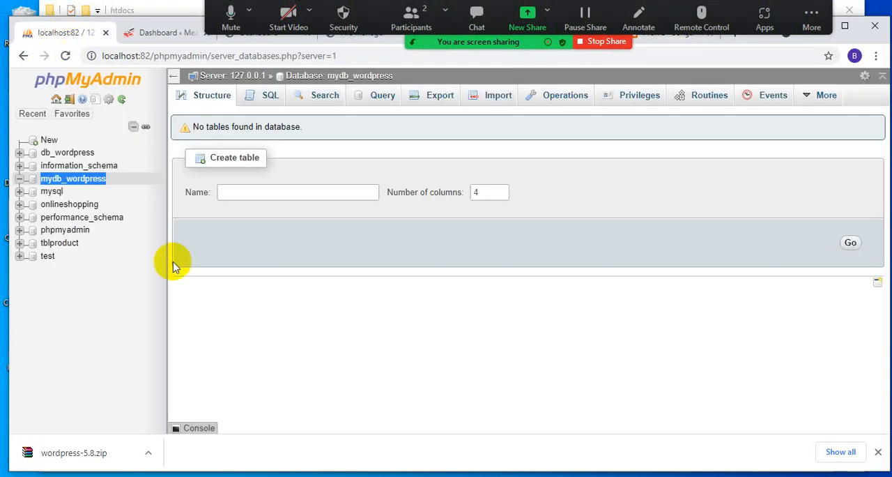
pyautogui.click(58, 181)
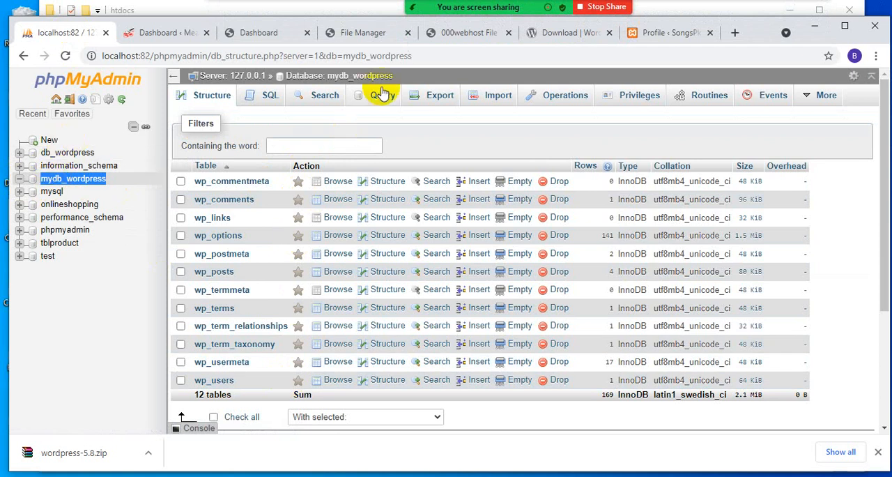
pyautogui.click(443, 101)
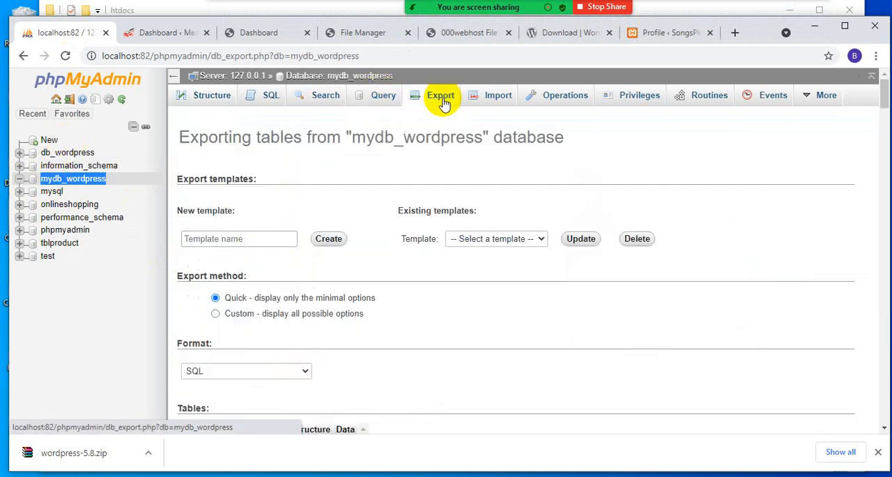
pyautogui.scroll(-1, 382, 320)
pyautogui.scroll(-1, 382, 320)
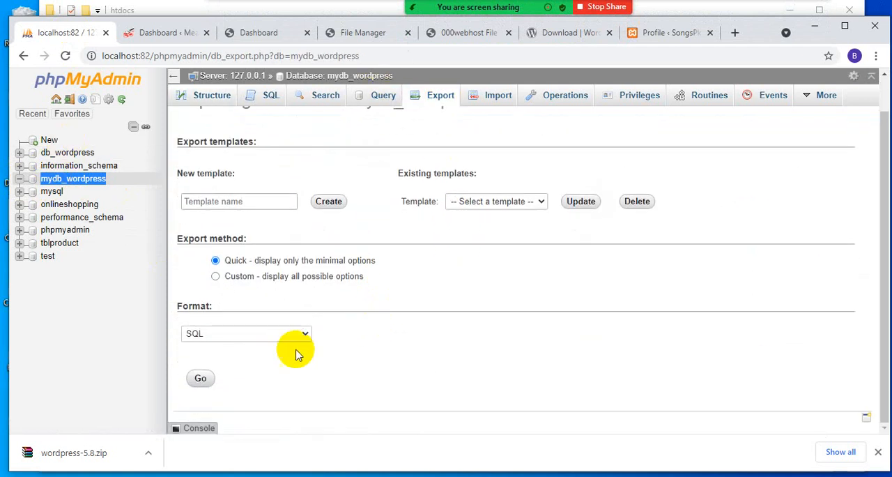
pyautogui.click(201, 380)
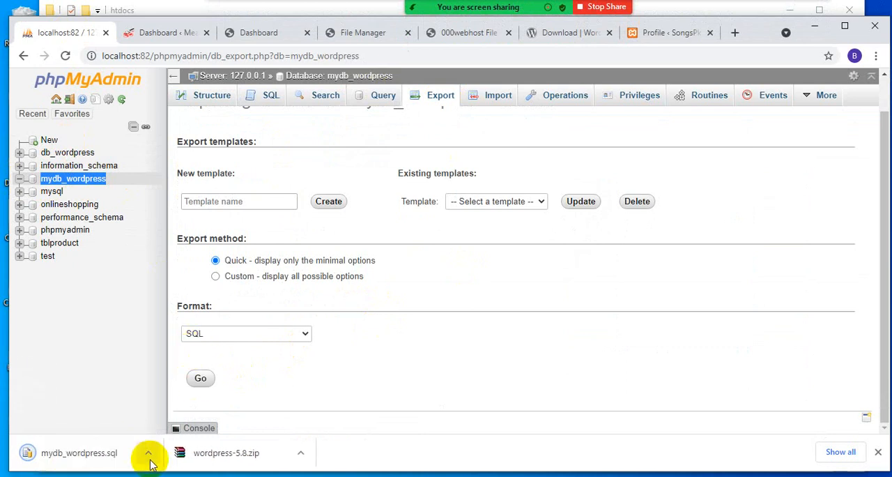
# - Switch to the 000webhost site meatmart2021 and open its Database Manager
pyautogui.click(548, 36)
pyautogui.click(461, 35)
pyautogui.click(353, 32)
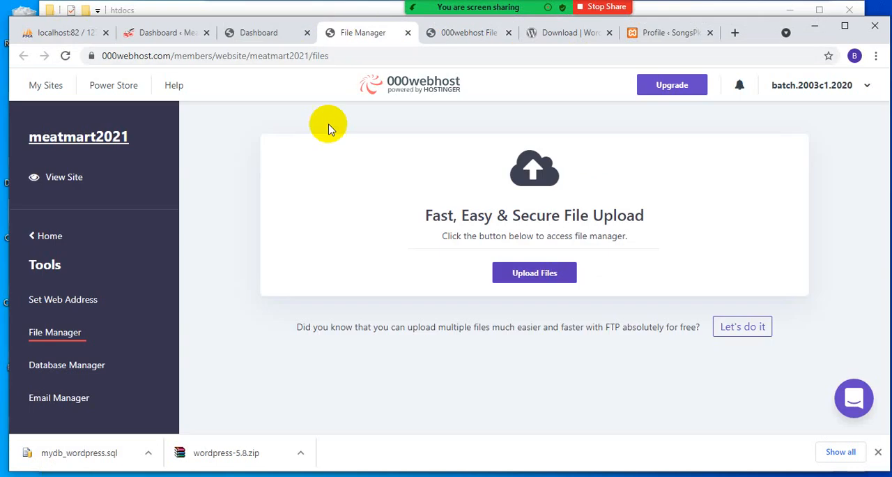
pyautogui.click(60, 366)
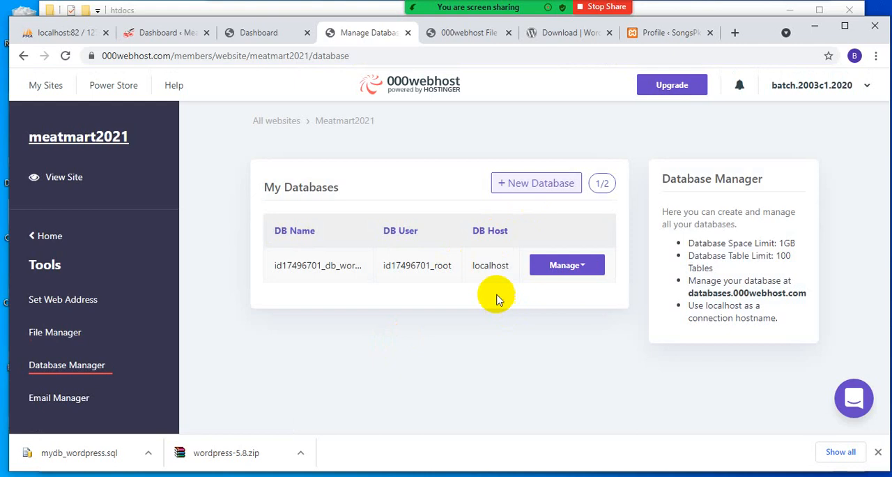
# - Start a new 000webhost database named mydb_wordpress with root as the database username
pyautogui.click(530, 183)
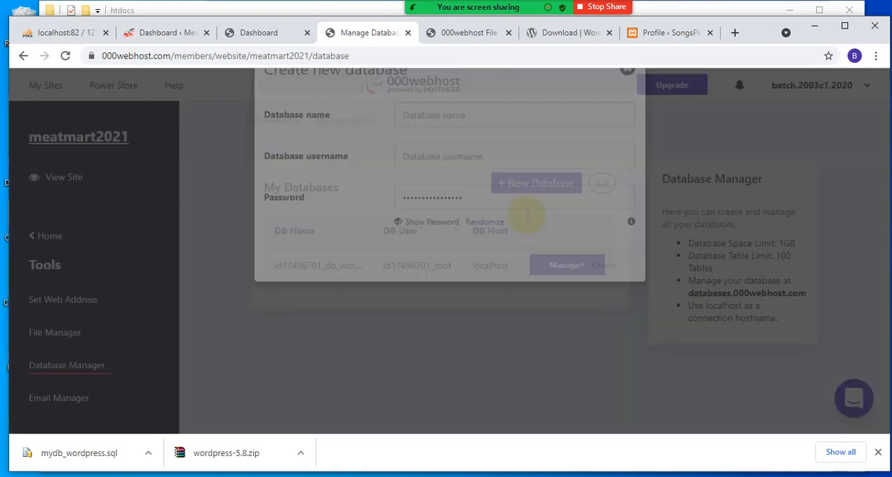
pyautogui.click(408, 158)
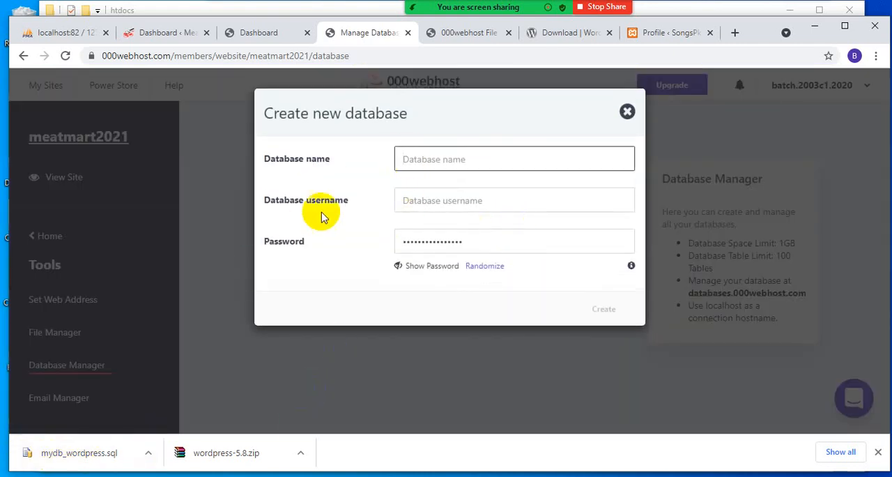
pyautogui.write('mydb_wordpress')
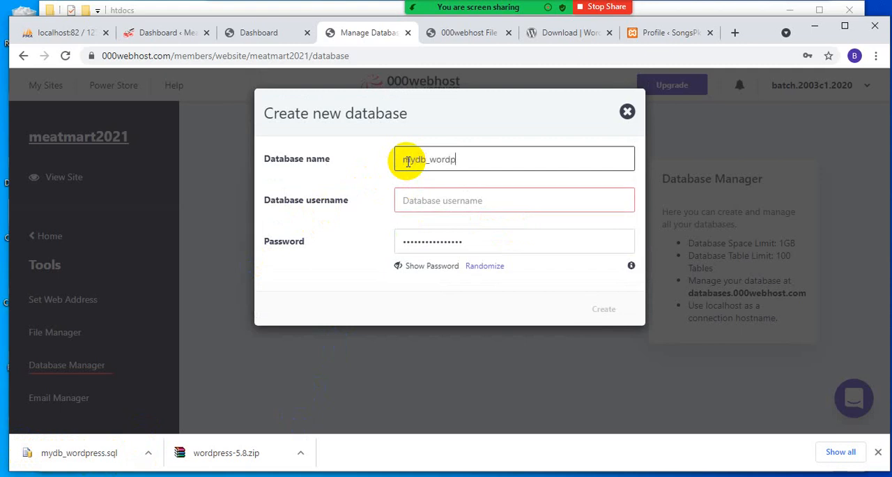
pyautogui.click(413, 199)
pyautogui.write('r')
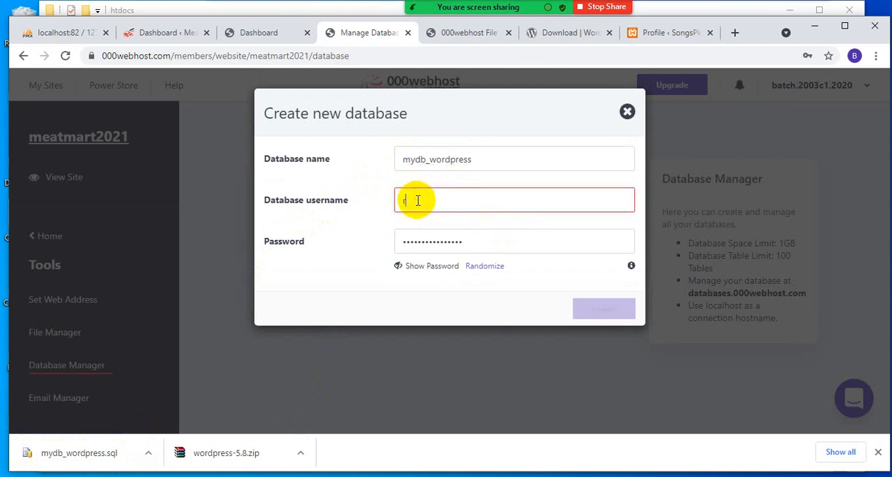
pyautogui.write('oot')
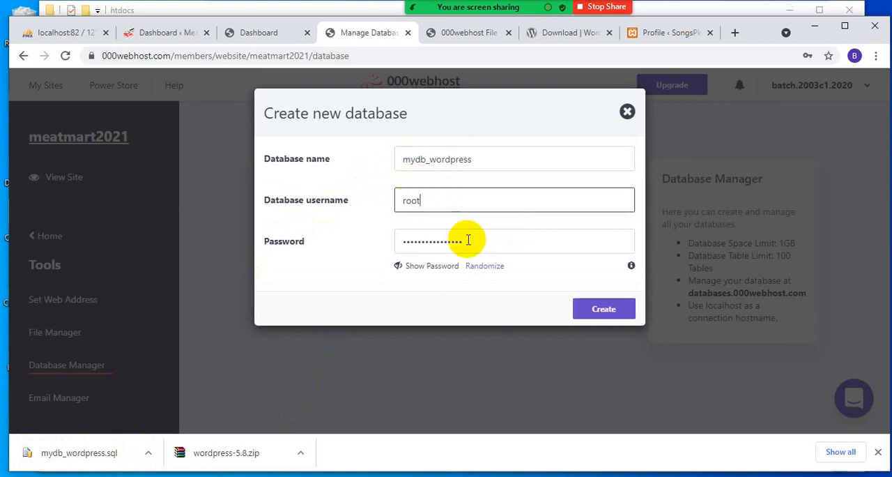
# - Replace the generated database password with a self-chosen one and try to create the database
pyautogui.moveTo(460, 242); pyautogui.dragTo(368, 249)
pyautogui.write('••')
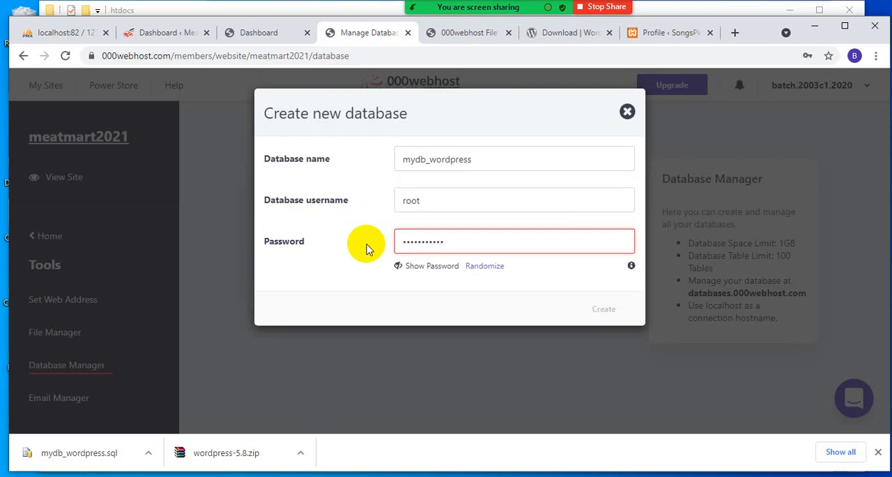
pyautogui.write('•')
pyautogui.click(611, 312)
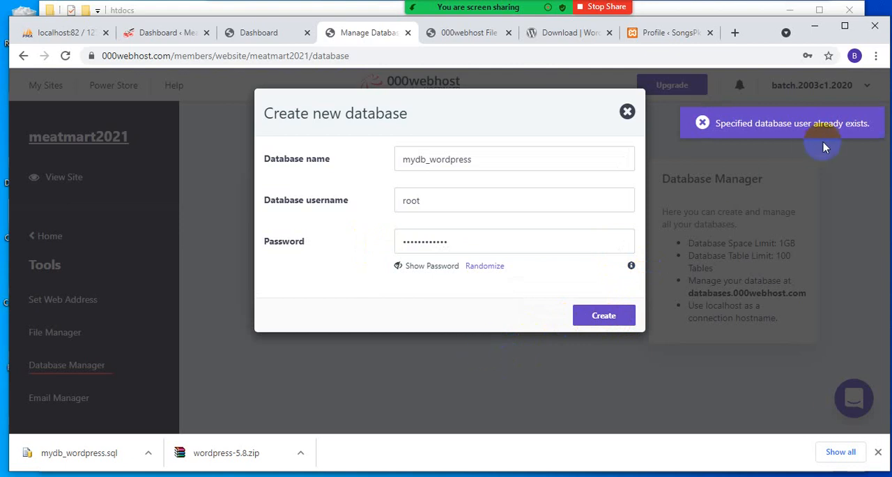
pyautogui.click(745, 134)
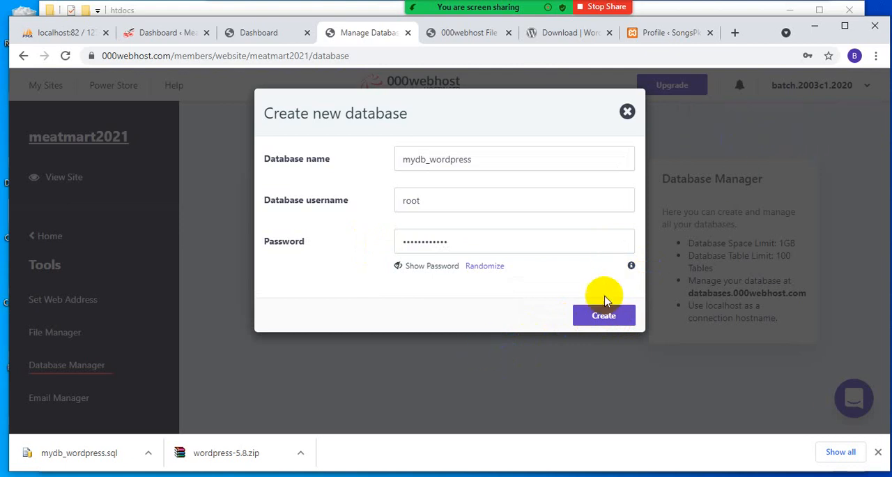
# - Replace the database username root with a first name and create the mydb_wordpress database
pyautogui.click(442, 197)
pyautogui.moveTo(442, 198); pyautogui.dragTo(354, 189)
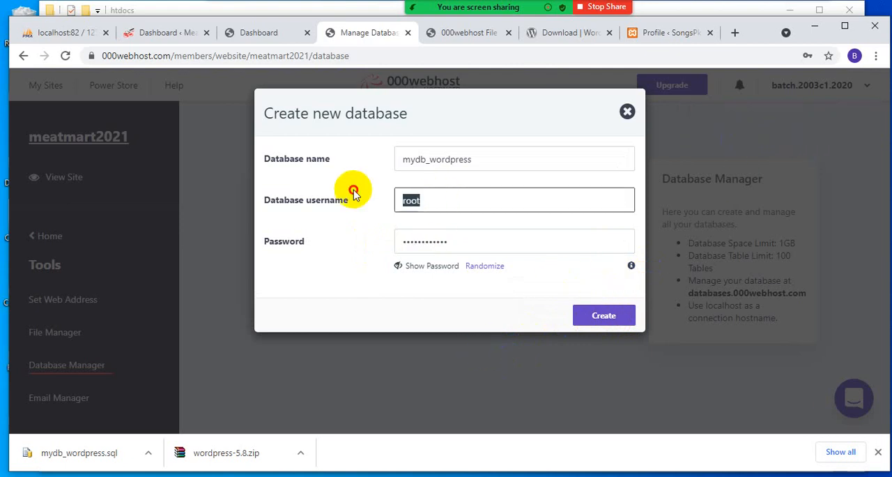
pyautogui.write('mehwish')
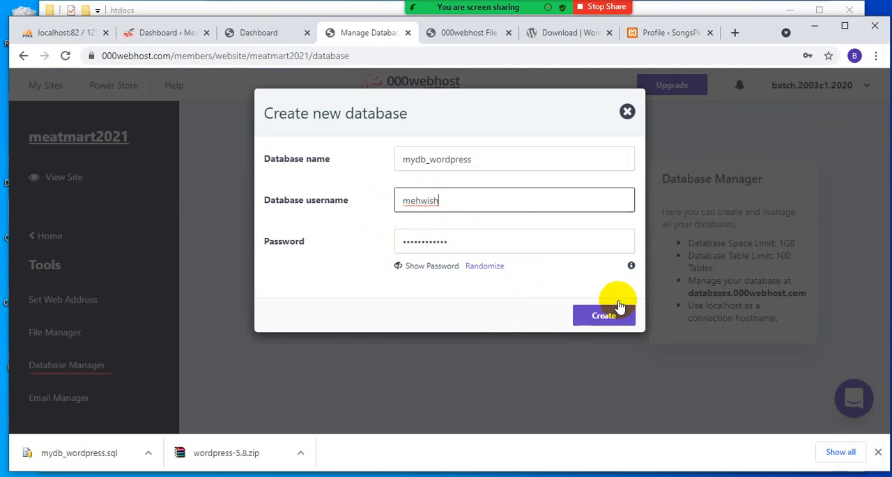
pyautogui.click(598, 314)
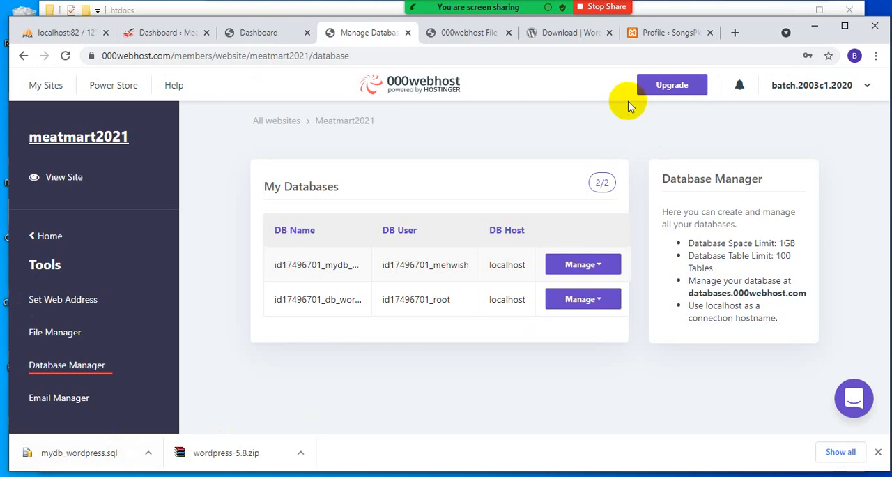
# - Open phpMyAdmin for the new mydb_wordpress database on 000webhost and bring up the import page
pyautogui.click(581, 265)
pyautogui.click(578, 289)
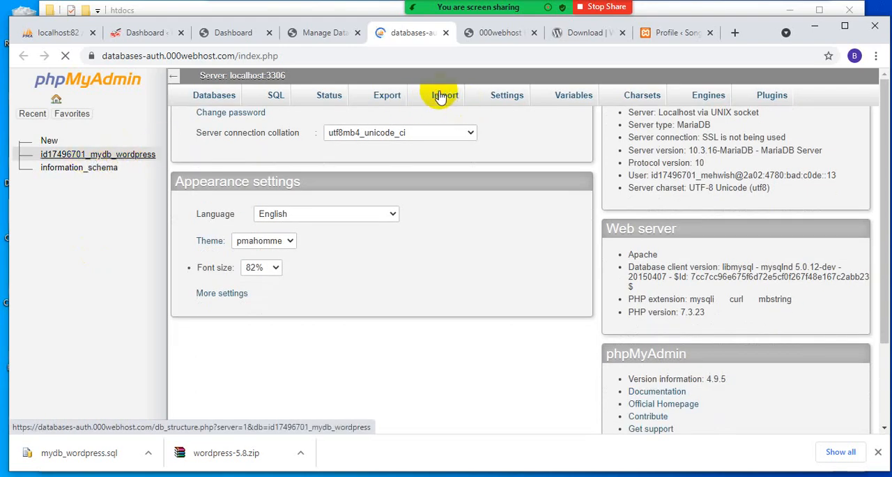
pyautogui.click(136, 156)
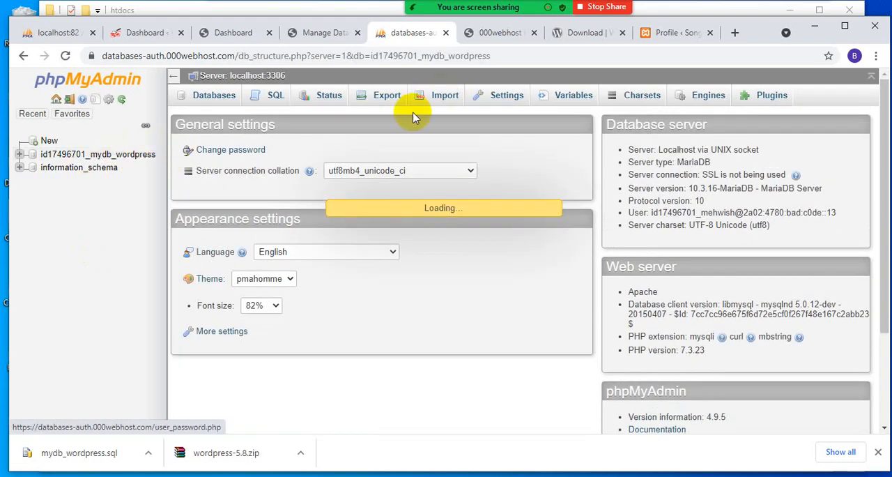
pyautogui.click(445, 97)
pyautogui.click(123, 156)
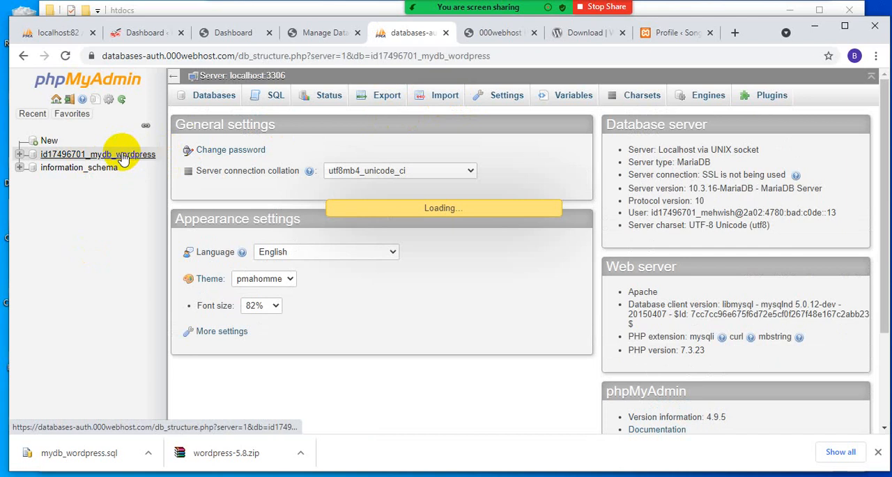
pyautogui.click(445, 98)
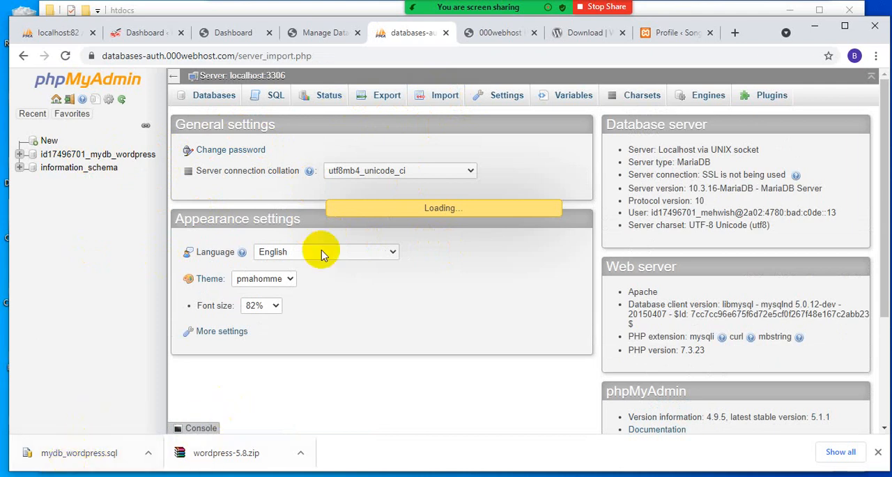
pyautogui.click(65, 55)
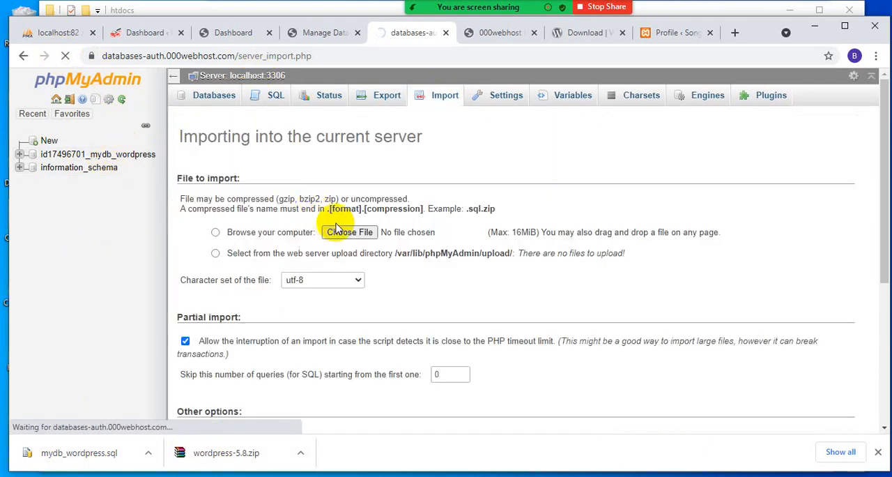
pyautogui.click(80, 154)
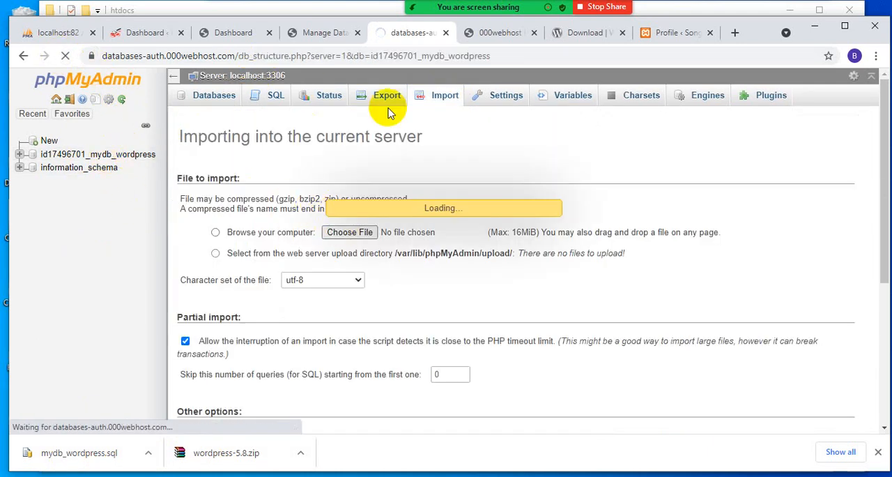
pyautogui.click(437, 98)
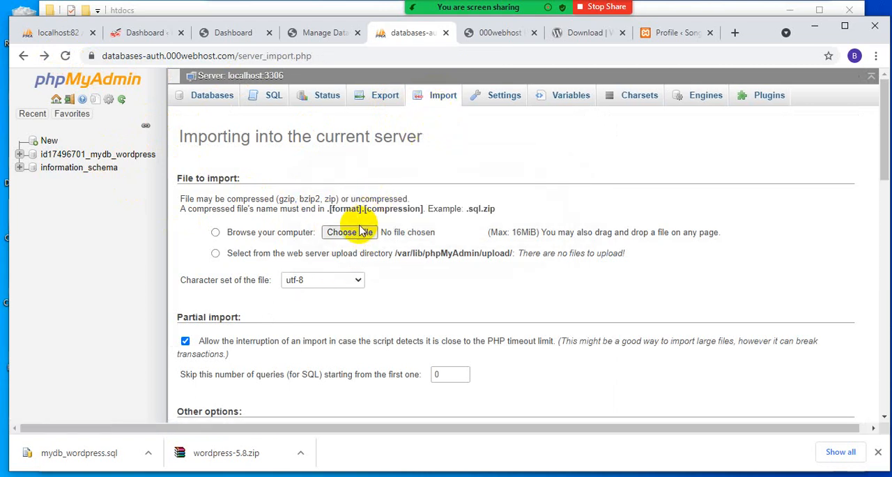
# - Try to import mydb_wordpress.sql from the Downloads folder at server level
pyautogui.scroll(-1, 359, 237)
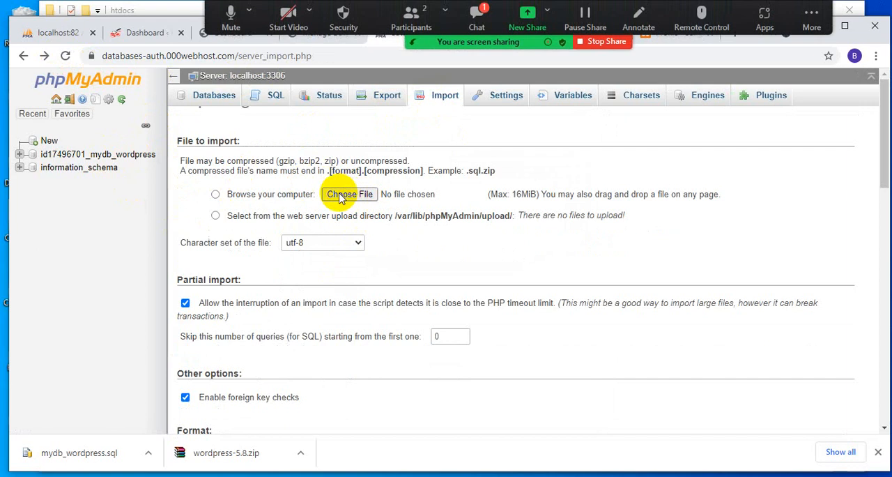
pyautogui.scroll(1, 356, 199)
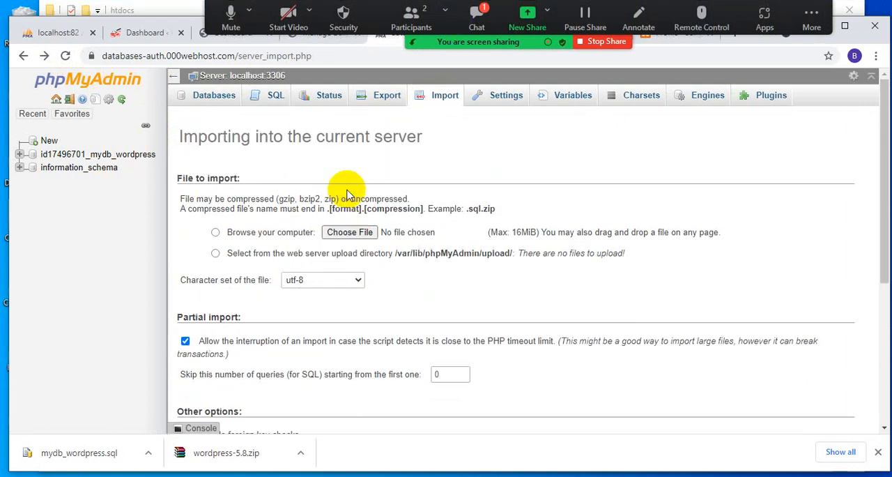
pyautogui.click(348, 231)
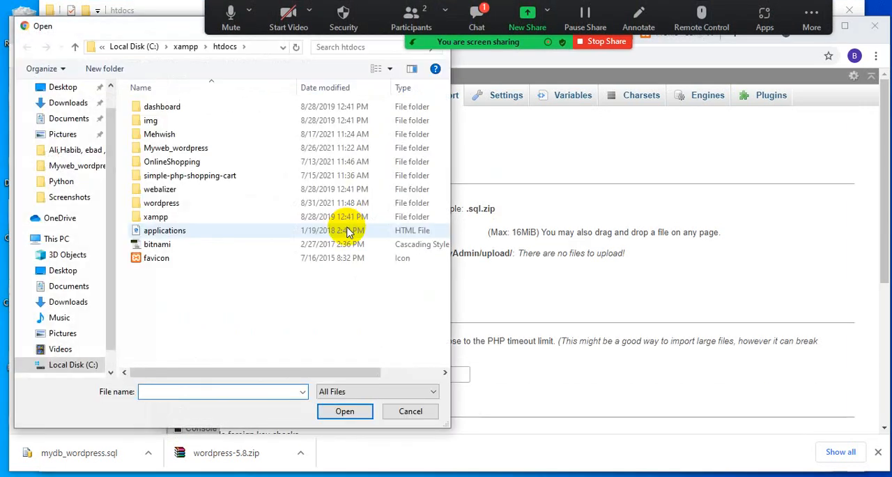
pyautogui.click(55, 105)
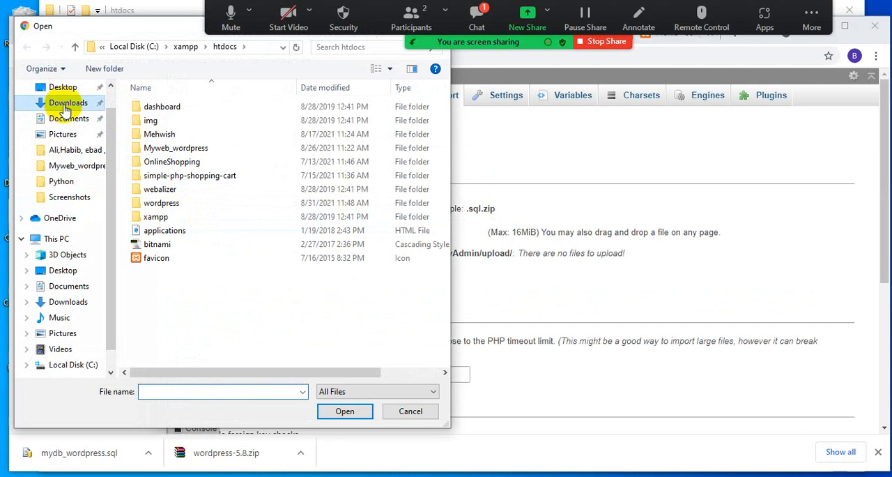
pyautogui.doubleClick(205, 129)
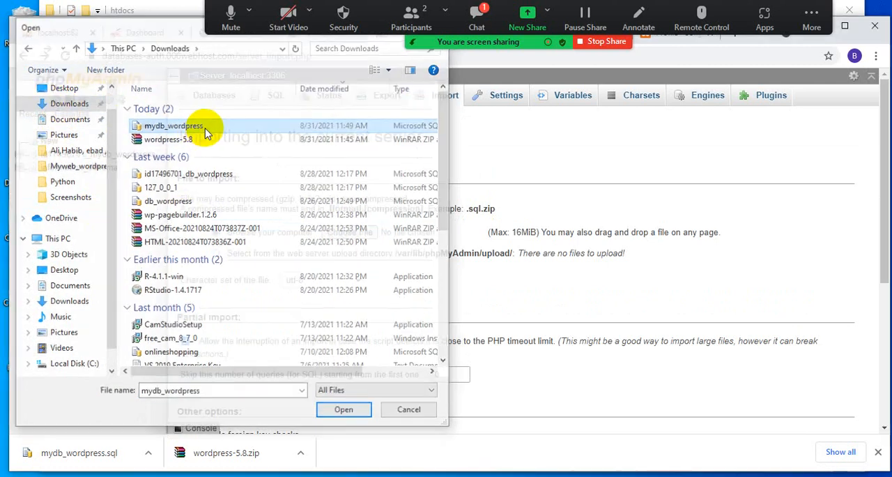
pyautogui.click(349, 231)
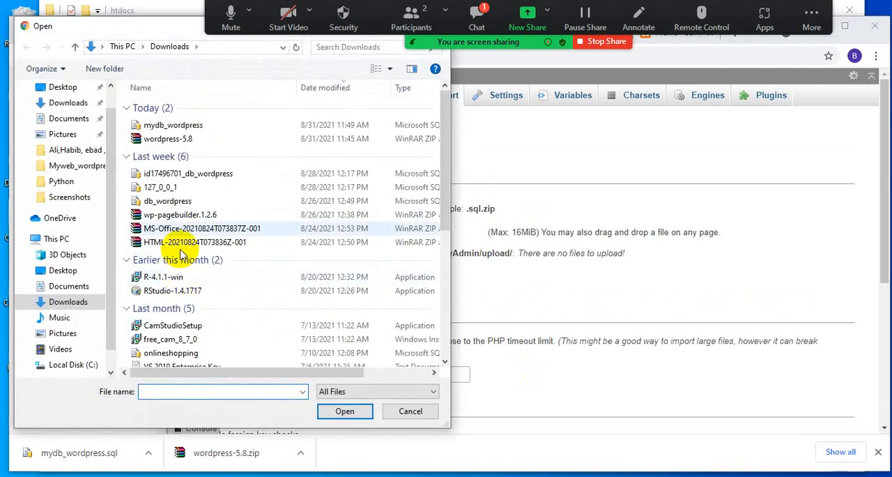
pyautogui.click(185, 129)
pyautogui.doubleClick(185, 129)
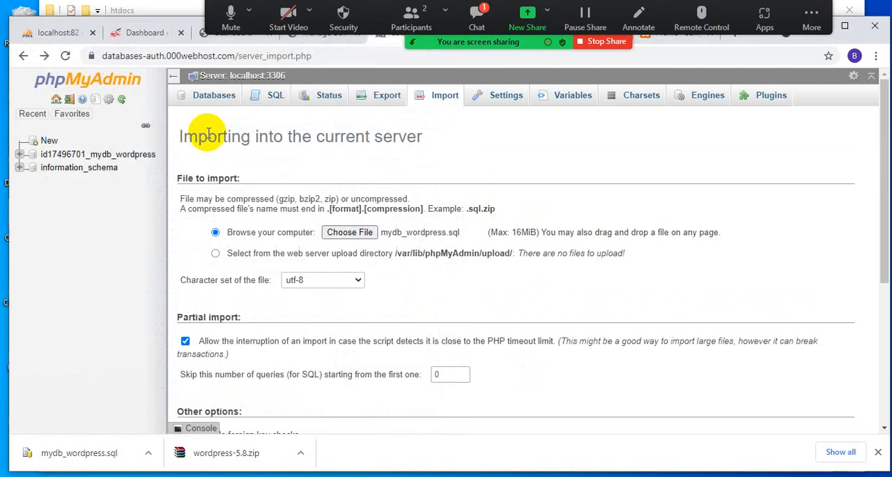
pyautogui.scroll(-4, 311, 343)
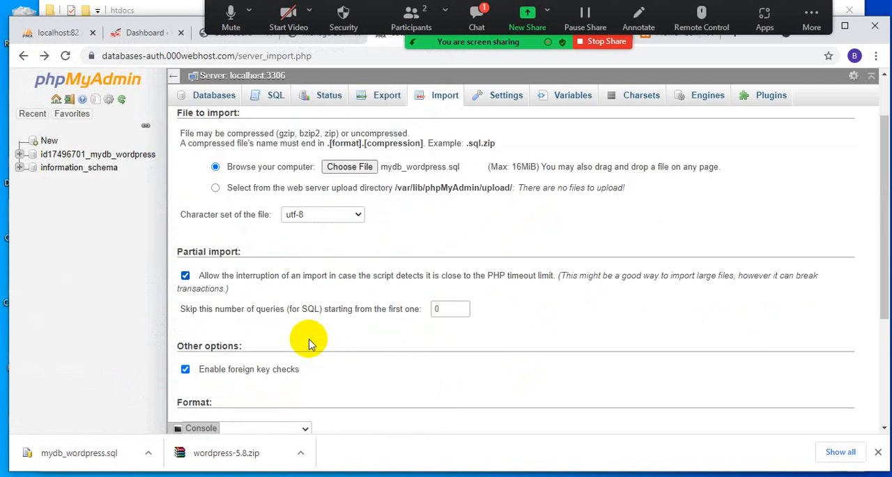
pyautogui.click(200, 380)
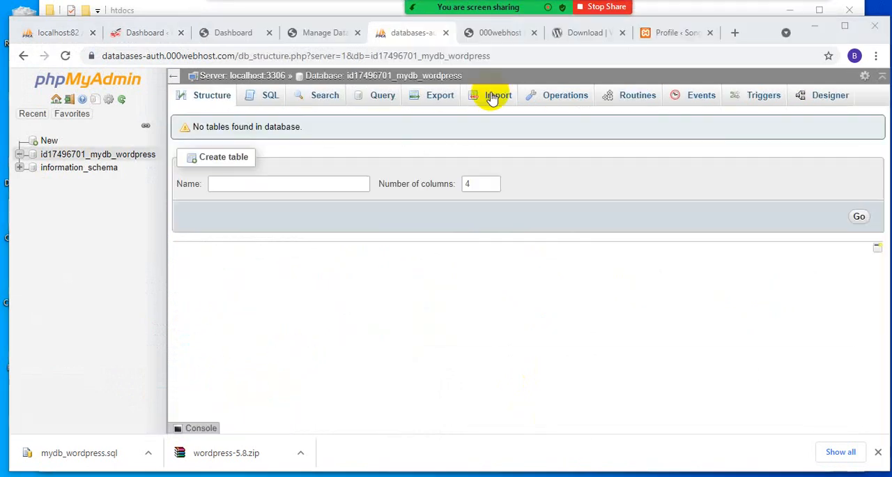
# - Import mydb_wordpress.sql from the Downloads folder directly into the hosted mydb_wordpress database in SQL format
pyautogui.click(496, 101)
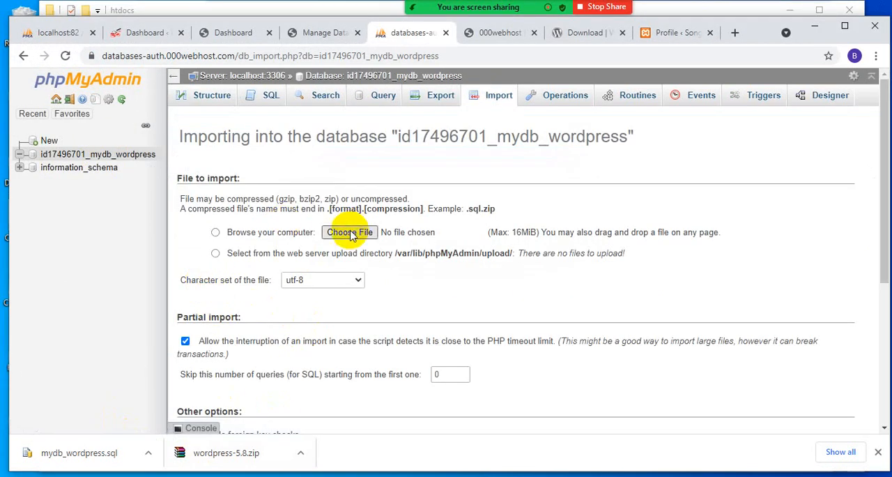
pyautogui.click(351, 234)
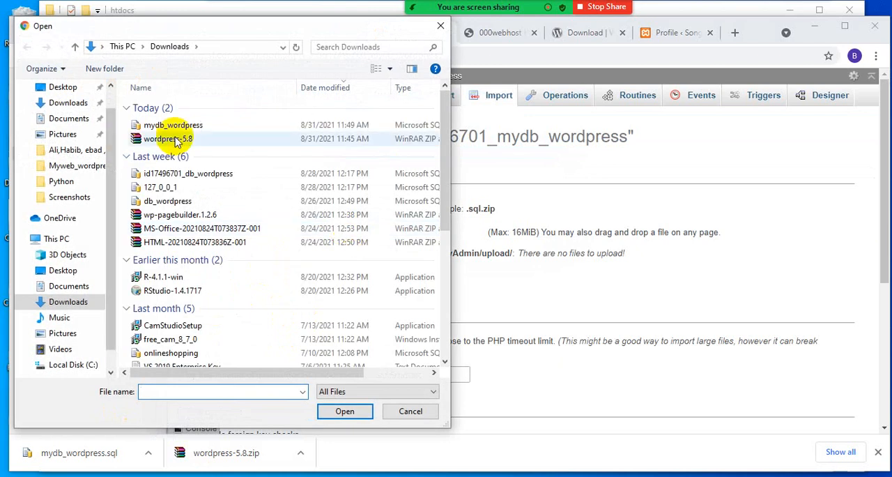
pyautogui.click(190, 128)
pyautogui.click(344, 412)
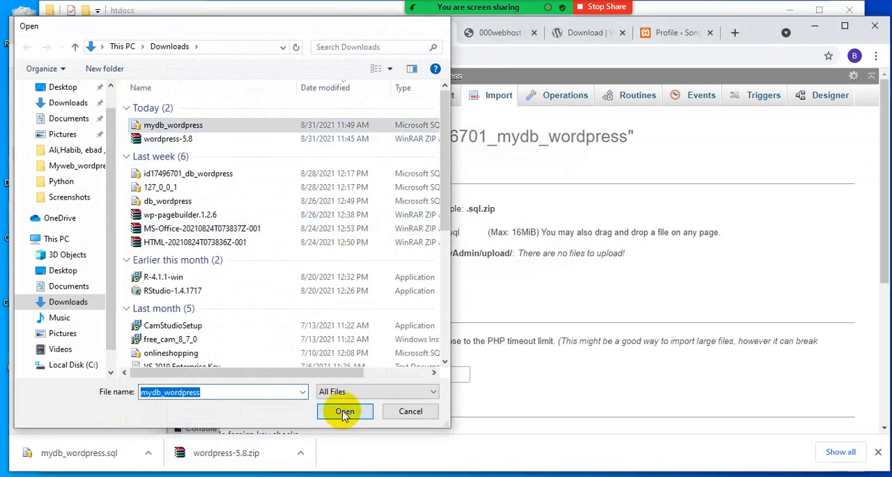
pyautogui.scroll(-3, 278, 406)
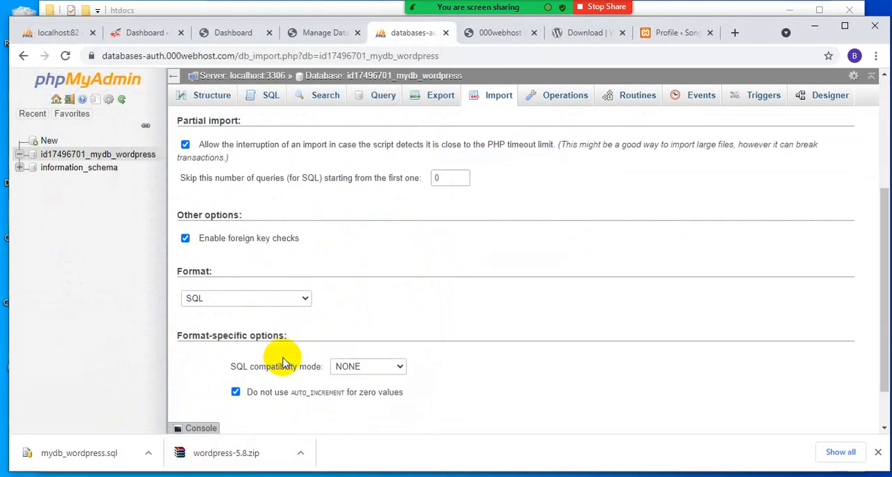
pyautogui.scroll(-1, 287, 359)
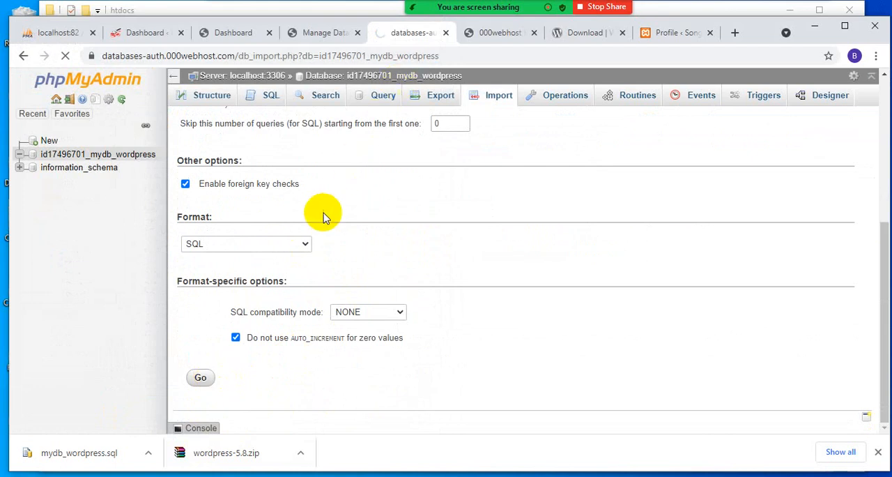
pyautogui.scroll(1, 319, 245)
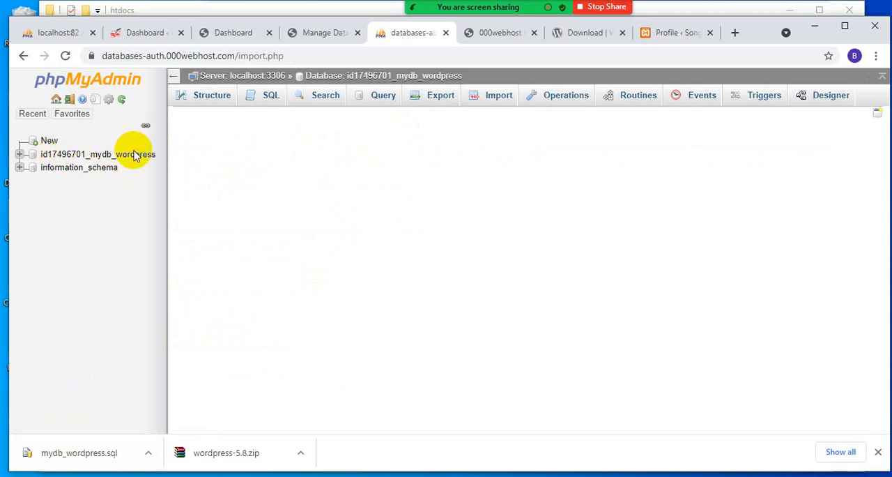
# - Check the imported tables in the hosted mydb_wordpress database and compare with the local mydb_wordpress database
pyautogui.click(95, 155)
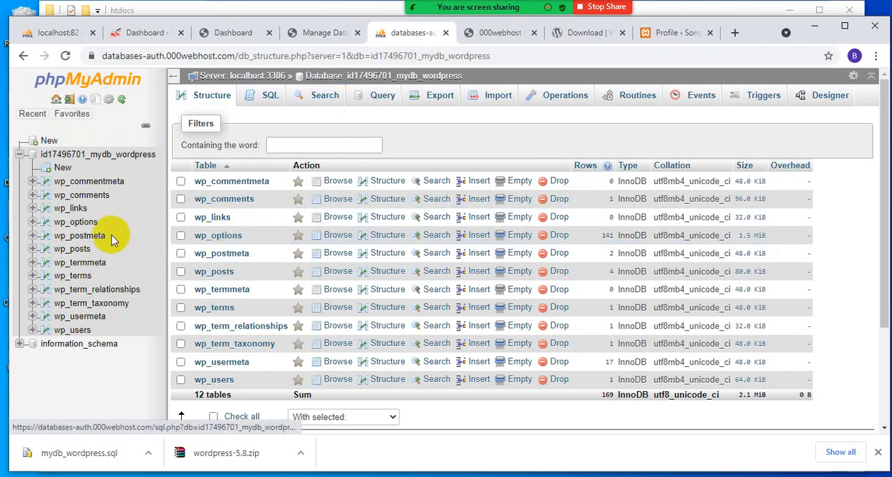
pyautogui.click(54, 32)
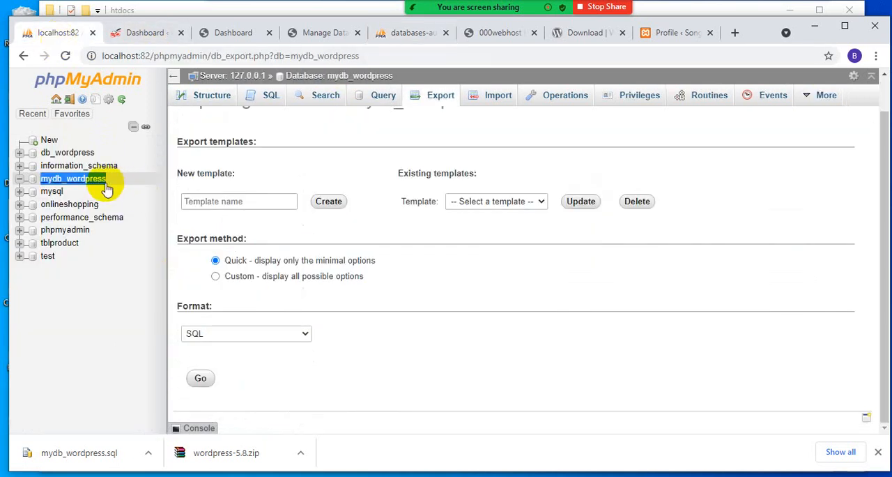
pyautogui.click(408, 33)
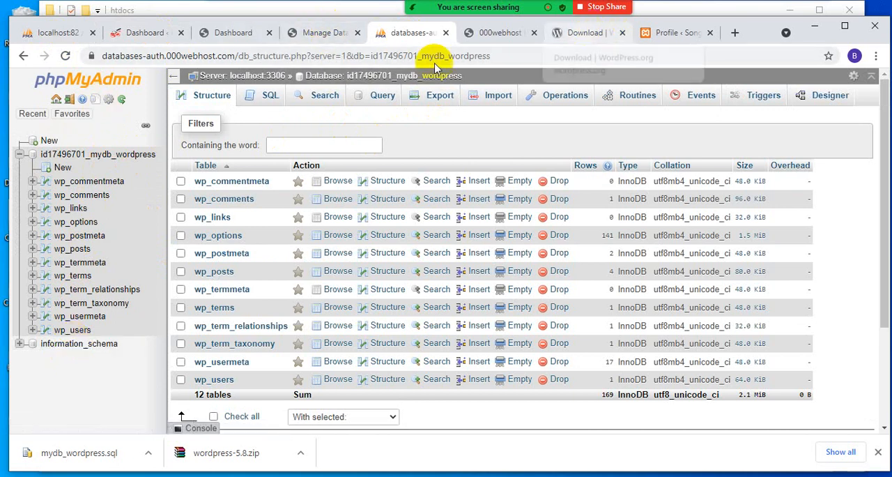
# - Switch to the 000webhost file manager for meatmart2021 and open the public_html folder from the root
pyautogui.click(328, 35)
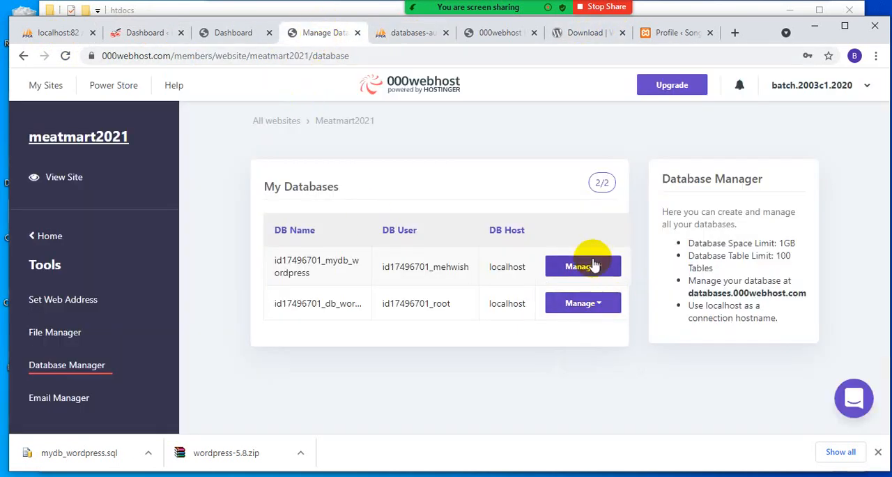
pyautogui.click(578, 34)
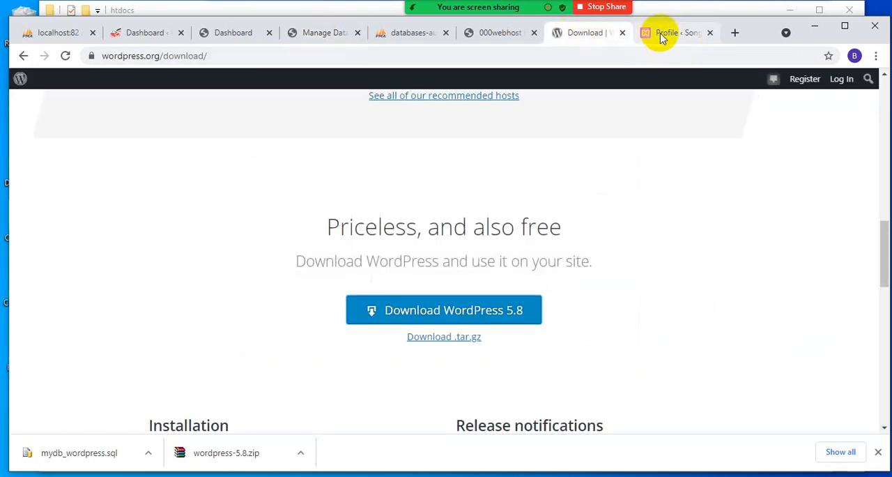
pyautogui.click(659, 35)
pyautogui.click(495, 31)
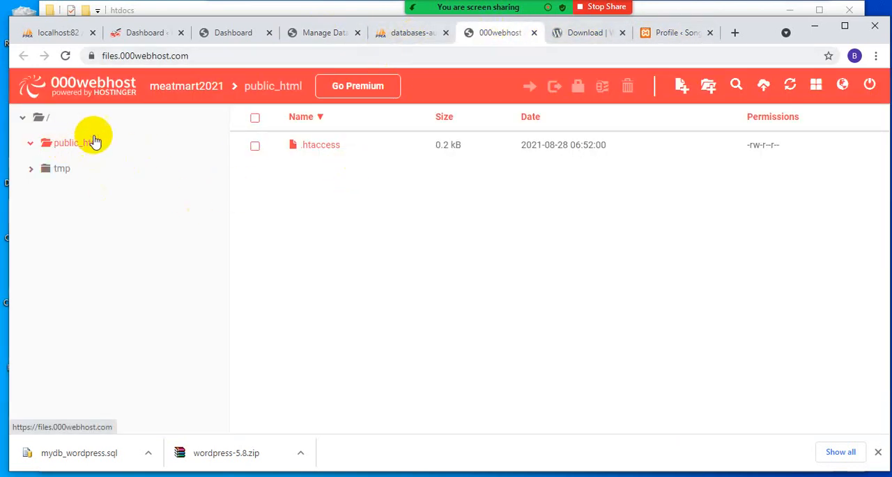
pyautogui.click(349, 32)
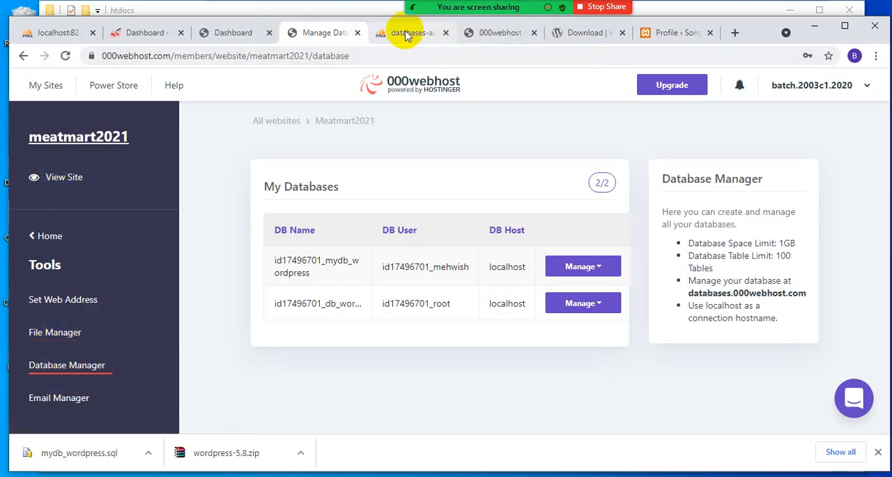
pyautogui.click(467, 33)
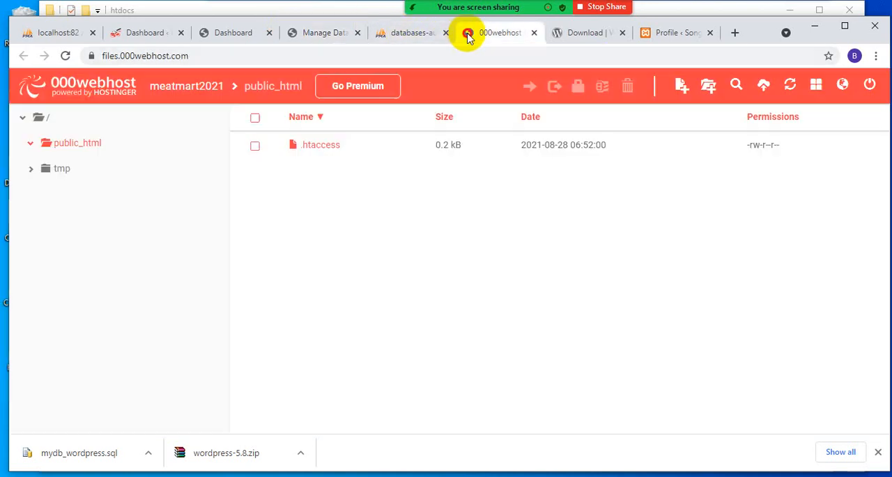
pyautogui.click(23, 118)
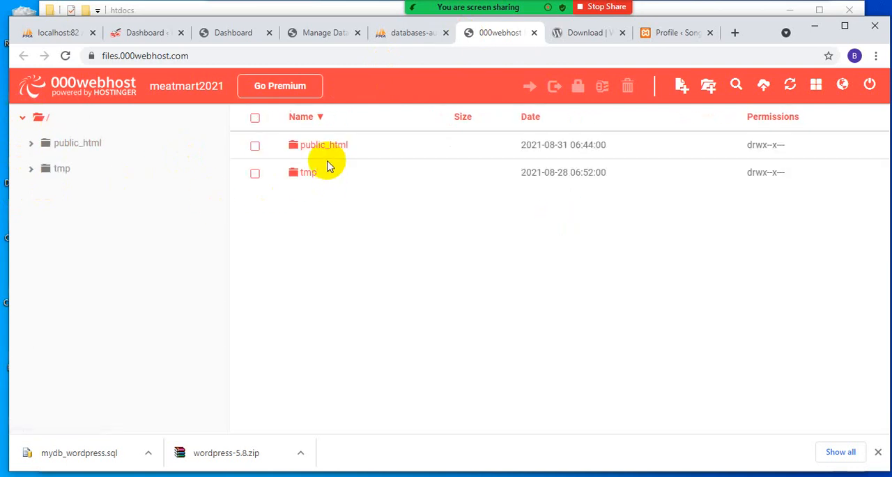
pyautogui.doubleClick(303, 148)
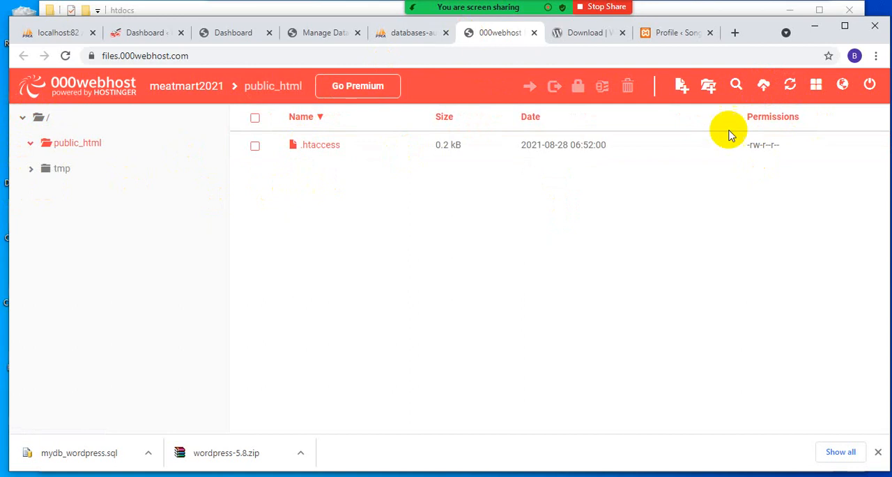
# - Switch to the local htdocs folder in File Explorer and compress the wordpress folder into a ZIP archive
pyautogui.moveTo(365, 409)
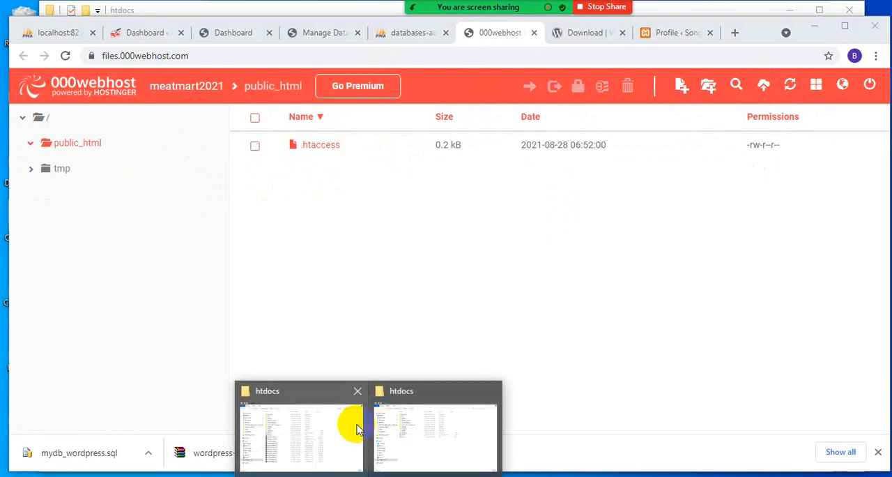
pyautogui.click(349, 422)
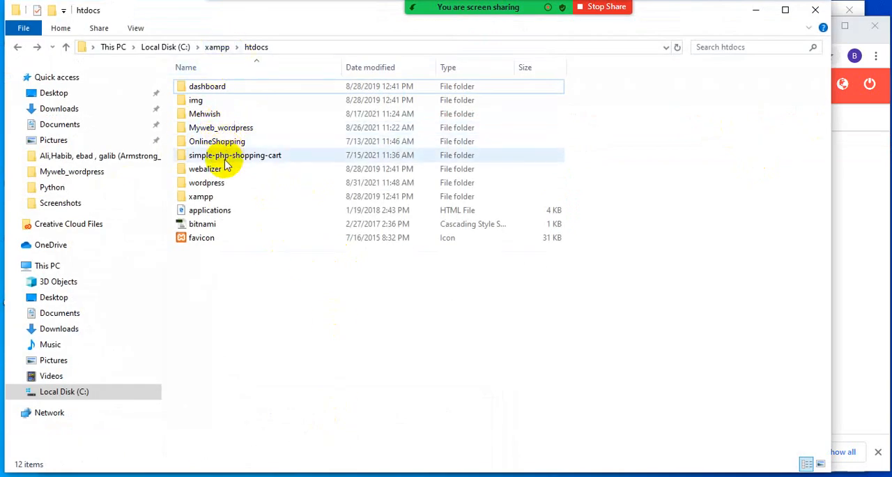
pyautogui.click(207, 184)
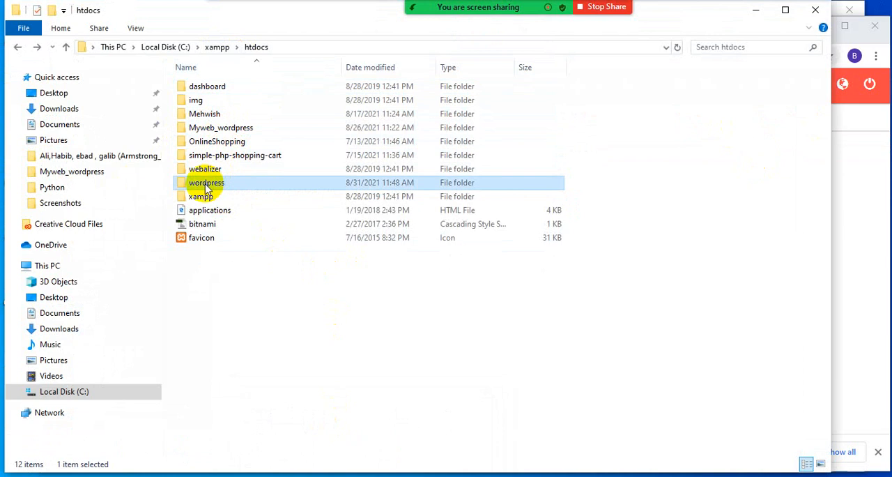
pyautogui.rightClick(206, 187)
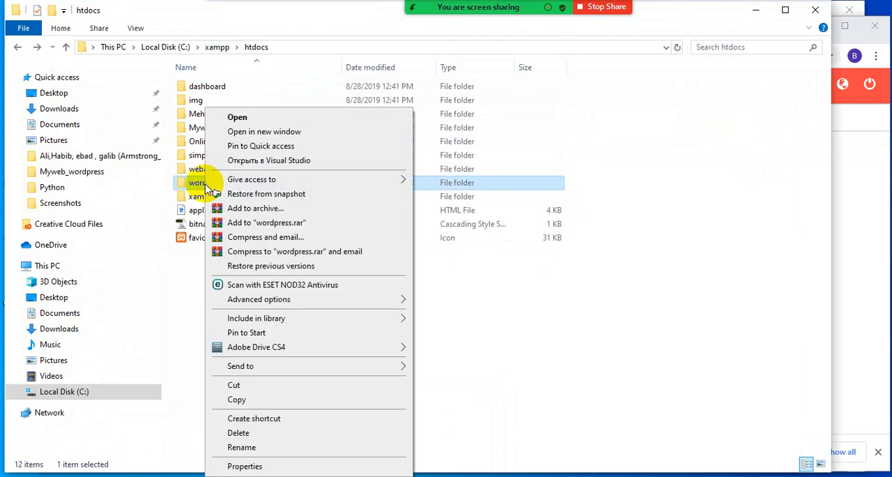
pyautogui.click(279, 210)
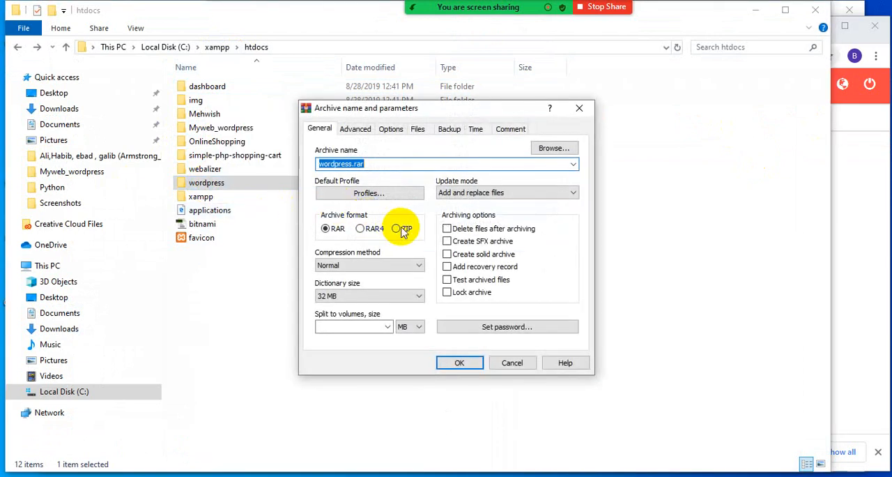
pyautogui.click(396, 229)
pyautogui.click(459, 362)
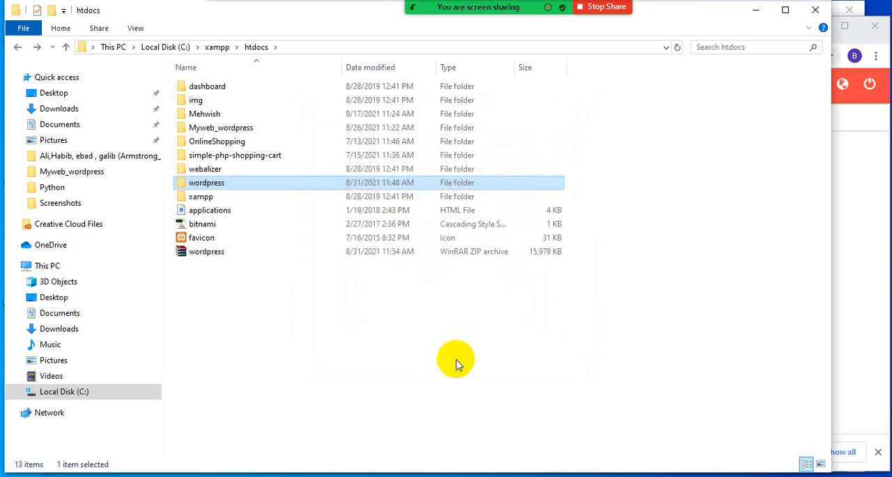
pyautogui.click(203, 255)
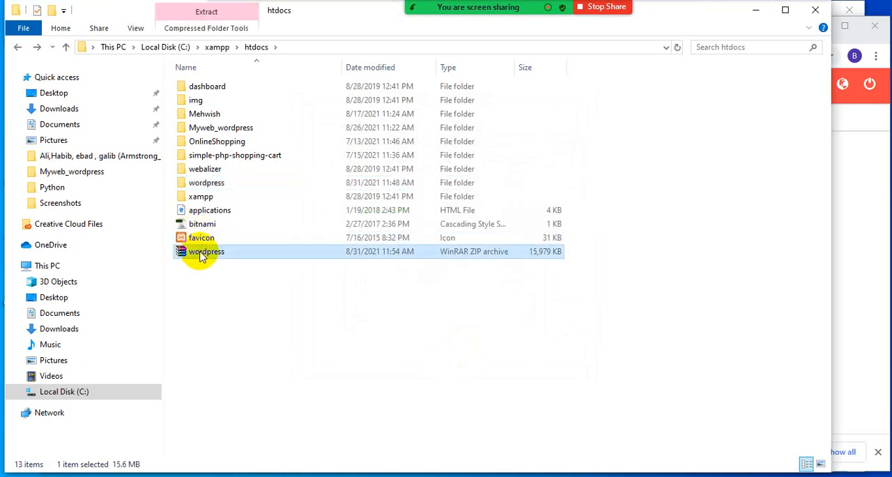
# - Switch to the 000webhost file manager and upload the wordpress ZIP archive from C:\xampp\htdocs to public_html
pyautogui.hotkey('alt', 'Tab')
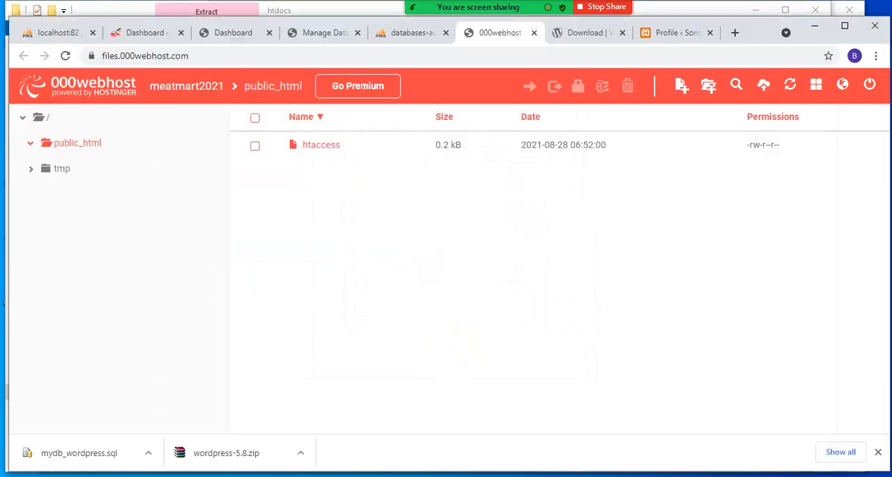
pyautogui.click(716, 89)
pyautogui.click(763, 85)
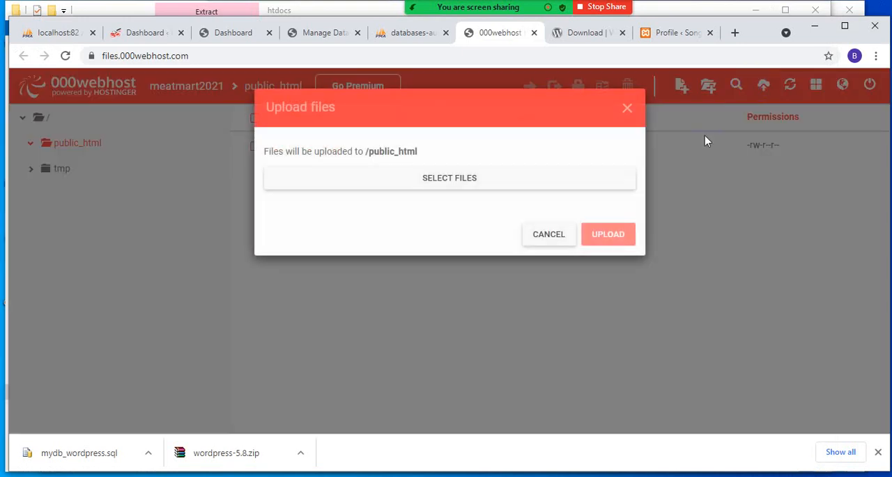
pyautogui.click(472, 180)
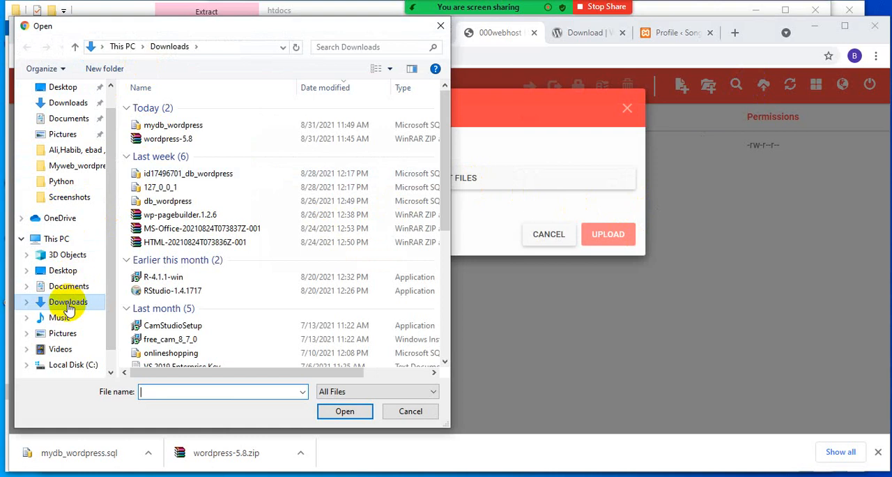
pyautogui.scroll(-5, 235, 303)
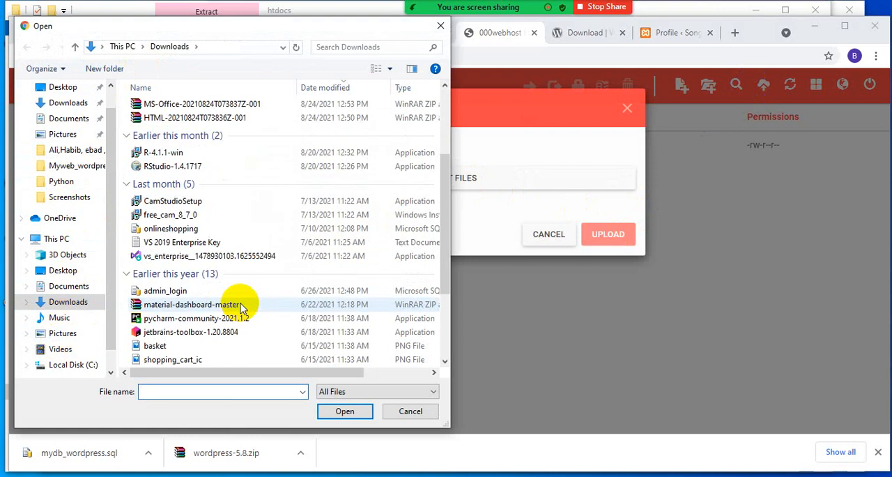
pyautogui.click(59, 370)
pyautogui.doubleClick(209, 244)
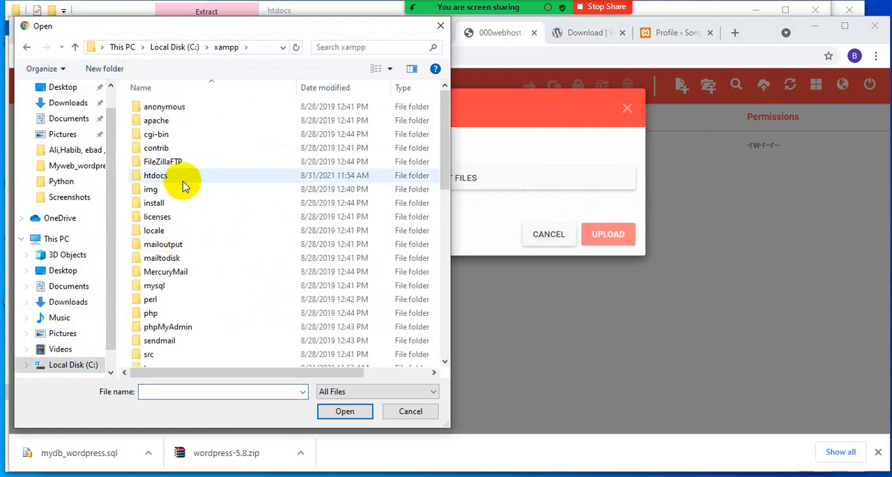
pyautogui.doubleClick(179, 176)
pyautogui.click(162, 272)
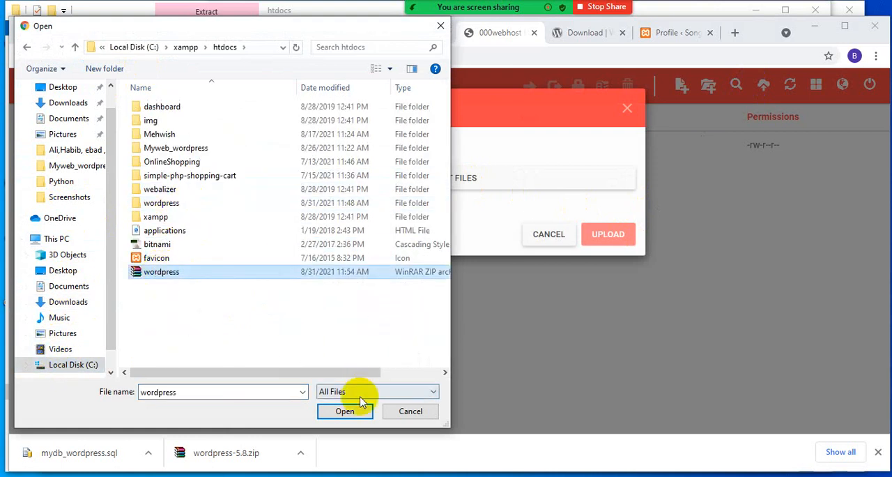
pyautogui.click(352, 411)
pyautogui.click(607, 298)
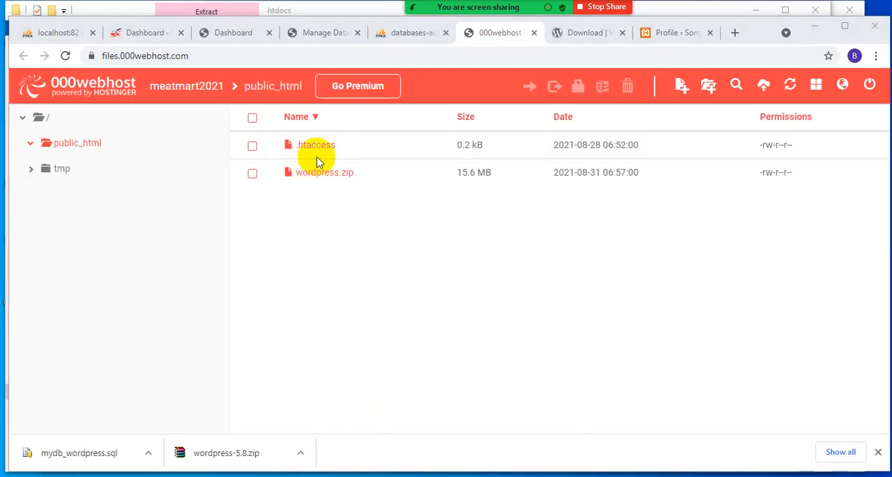
# - Select only wordpress.zip in public_html and try to extract it into a folder named wordpress
pyautogui.click(331, 177)
pyautogui.rightClick(328, 173)
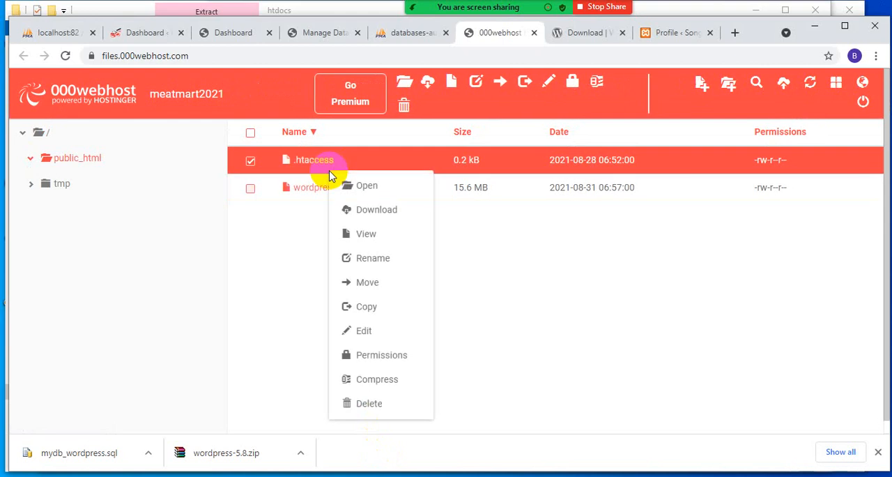
pyautogui.click(295, 235)
pyautogui.click(251, 189)
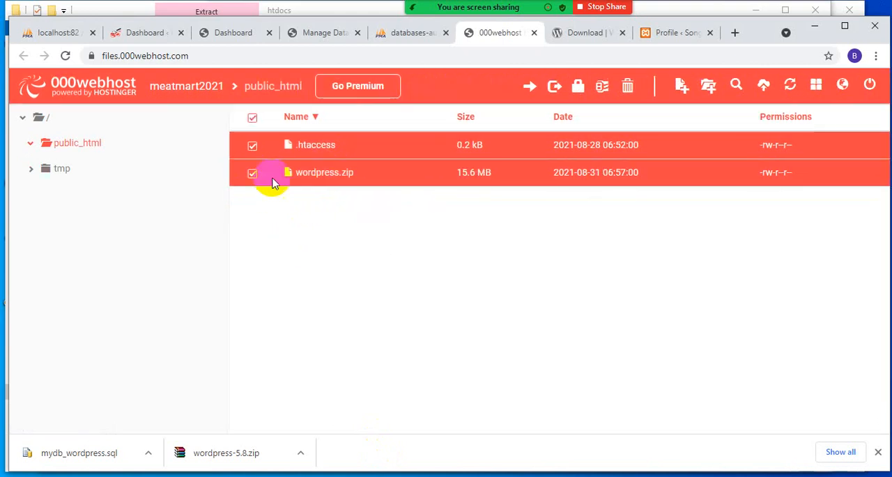
pyautogui.click(250, 160)
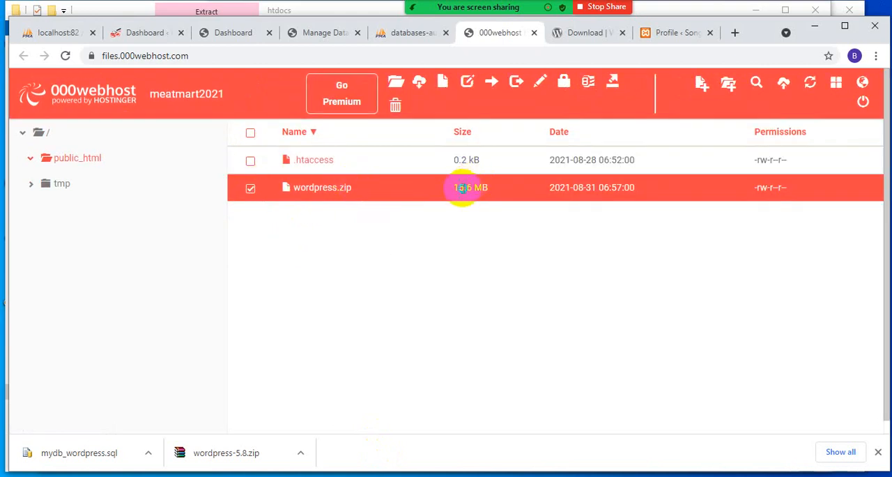
pyautogui.rightClick(463, 188)
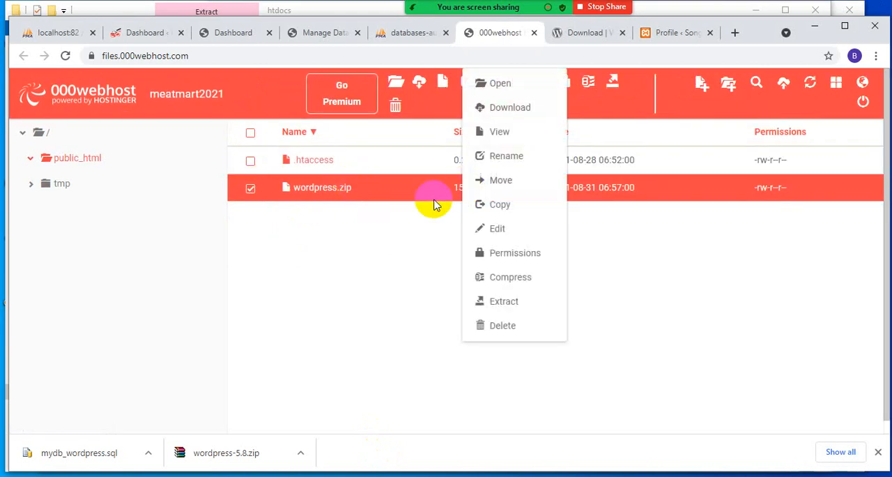
pyautogui.click(500, 306)
pyautogui.click(603, 236)
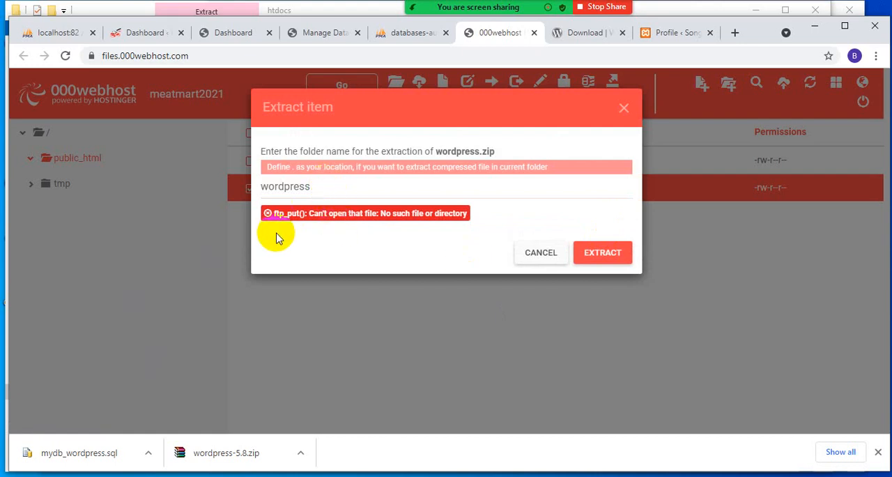
# - Retry the extraction of wordpress.zip into the wordpress folder several times, and close the extraction dialog
pyautogui.click(603, 253)
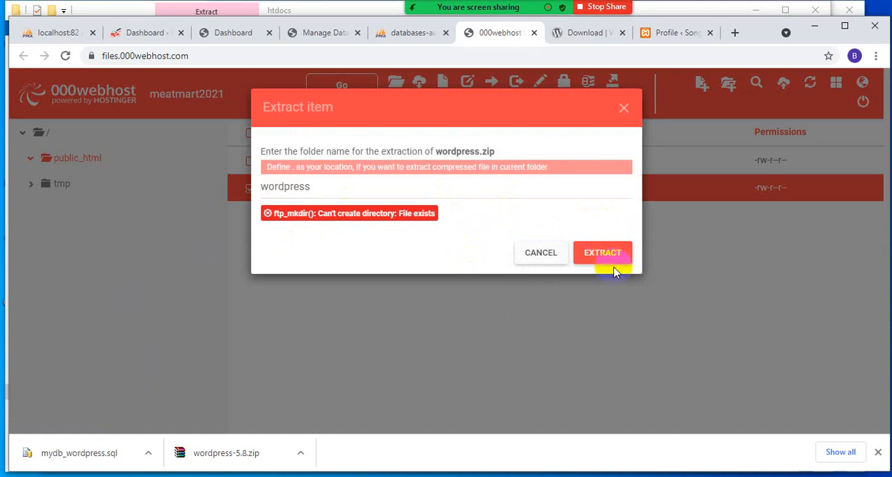
pyautogui.click(601, 256)
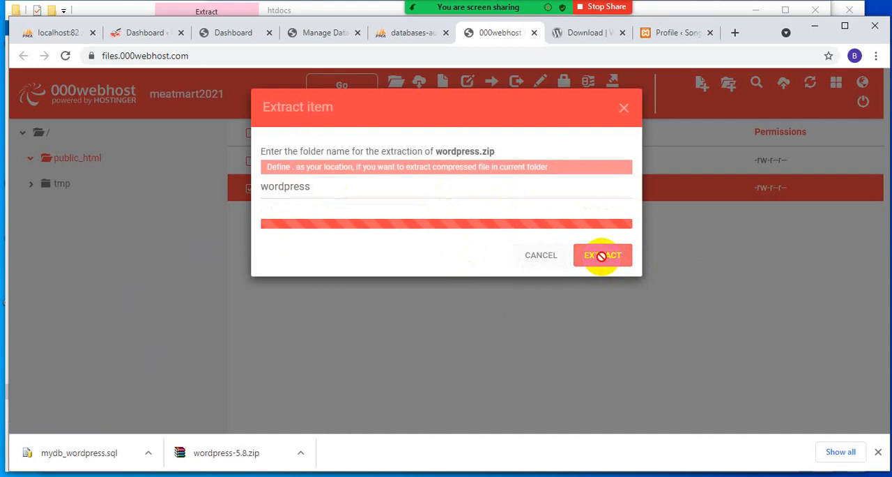
pyautogui.click(604, 261)
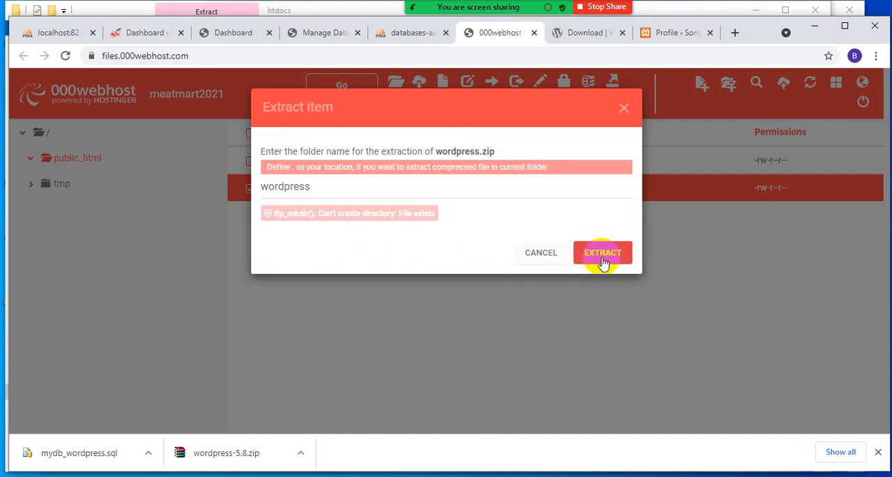
pyautogui.click(601, 257)
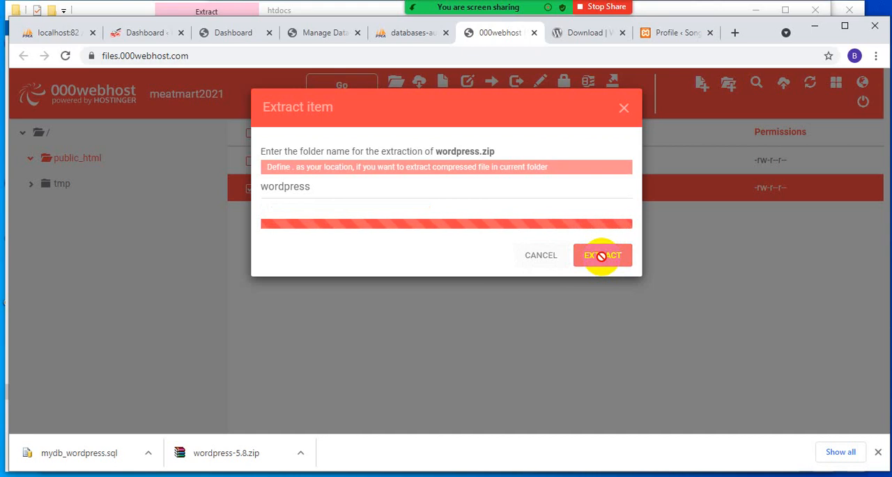
pyautogui.click(601, 256)
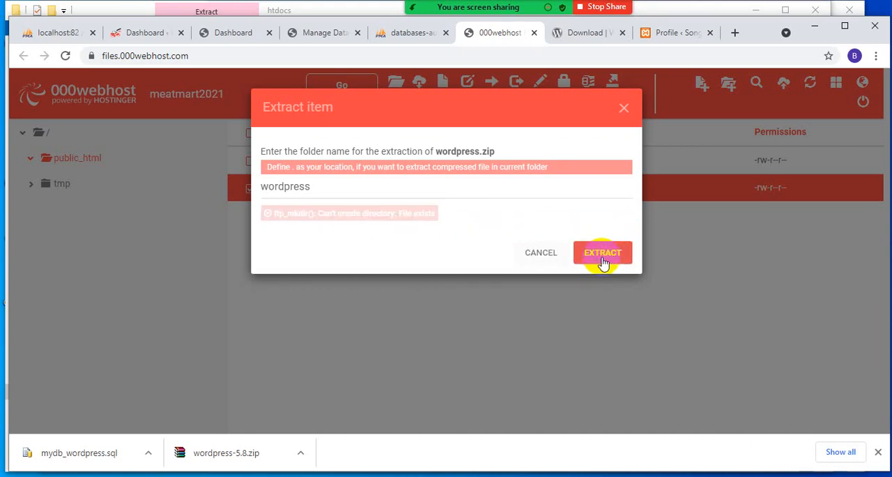
pyautogui.click(603, 260)
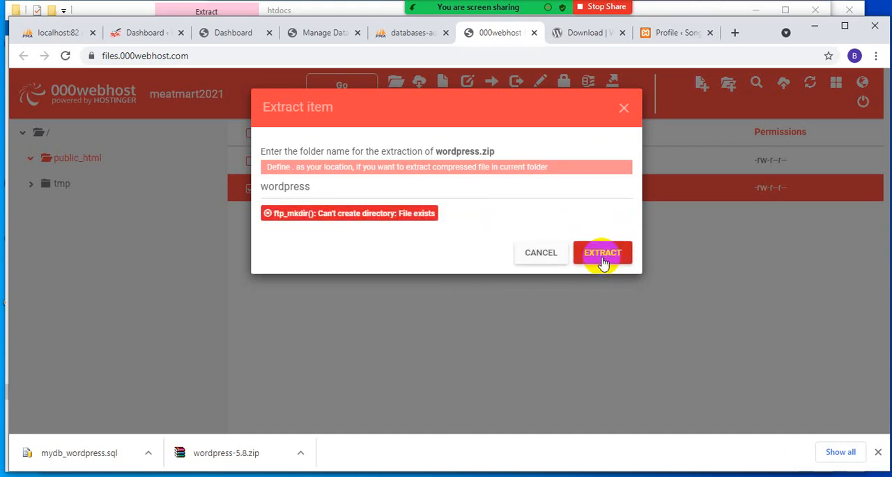
pyautogui.click(603, 260)
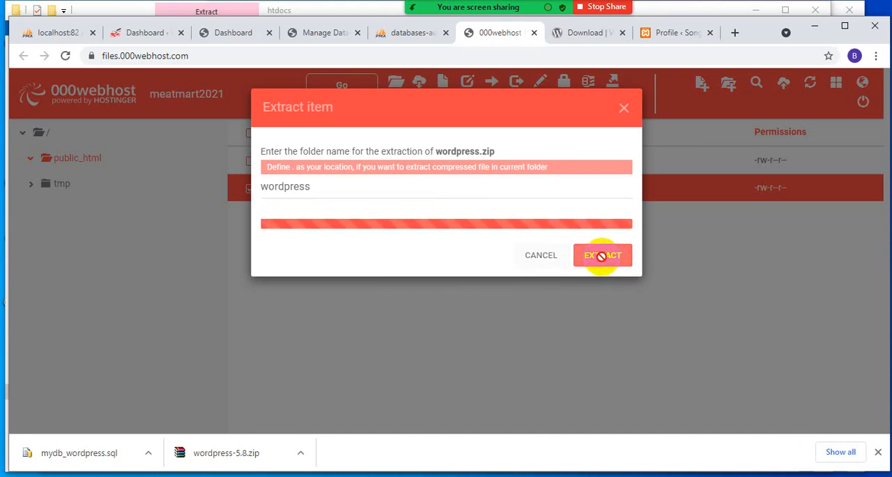
pyautogui.click(603, 259)
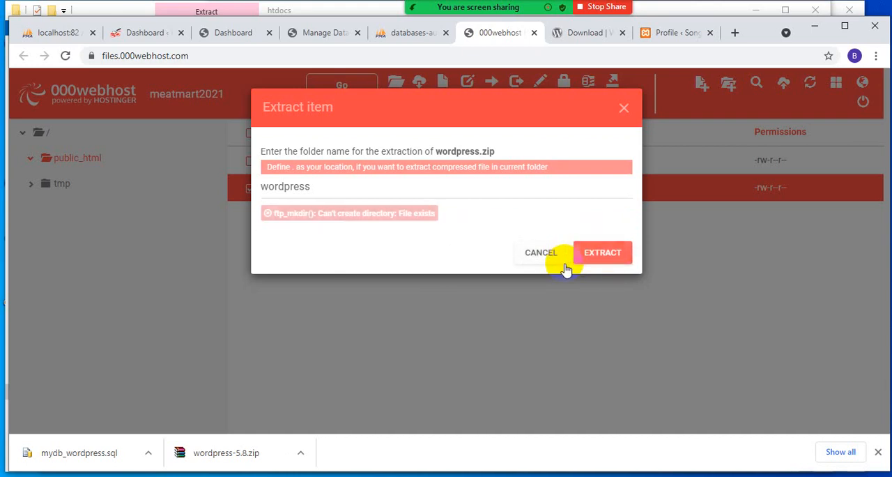
pyautogui.click(609, 254)
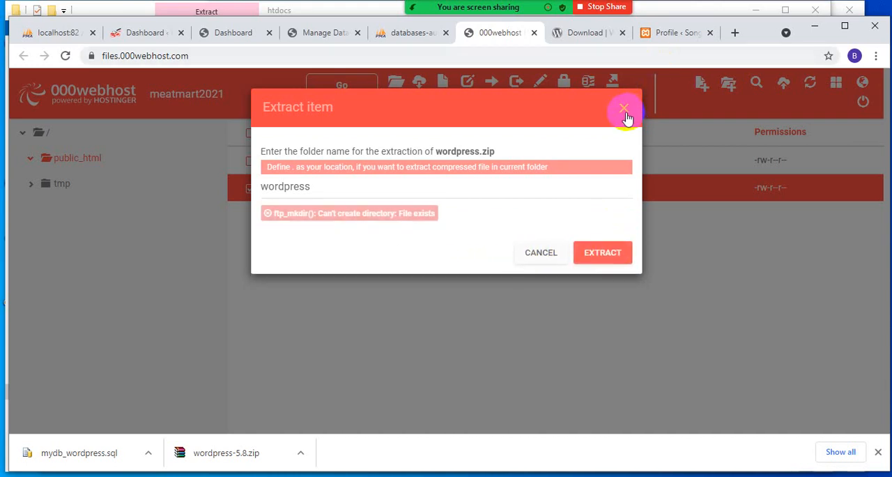
pyautogui.click(625, 112)
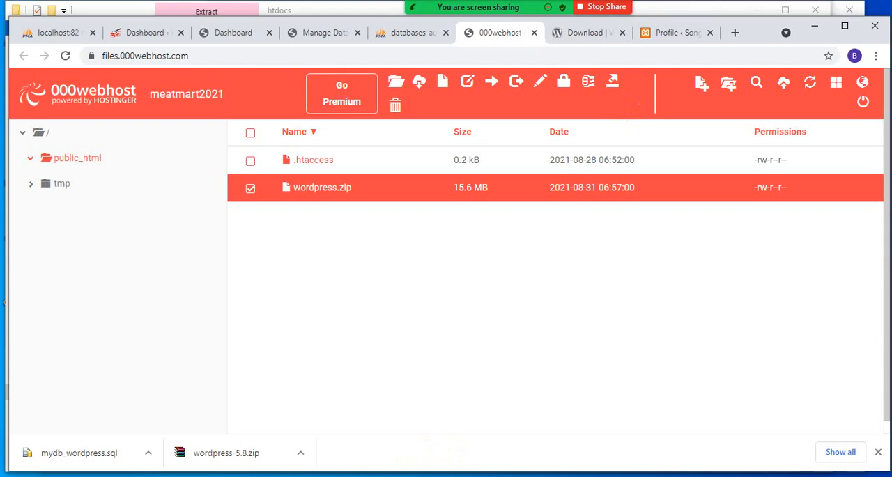
# - Switch to the local htdocs folder and compress the wordpress folder into wordpress.rar in RAR format
pyautogui.click(398, 423)
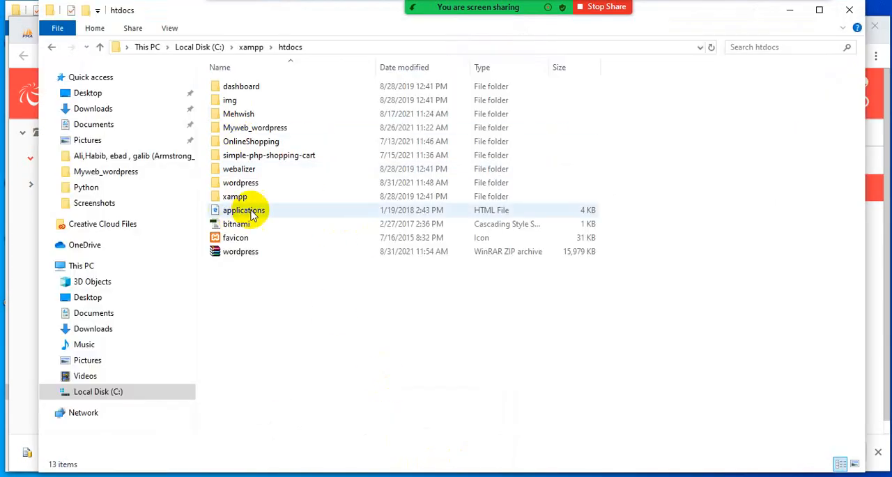
pyautogui.rightClick(251, 181)
pyautogui.click(320, 214)
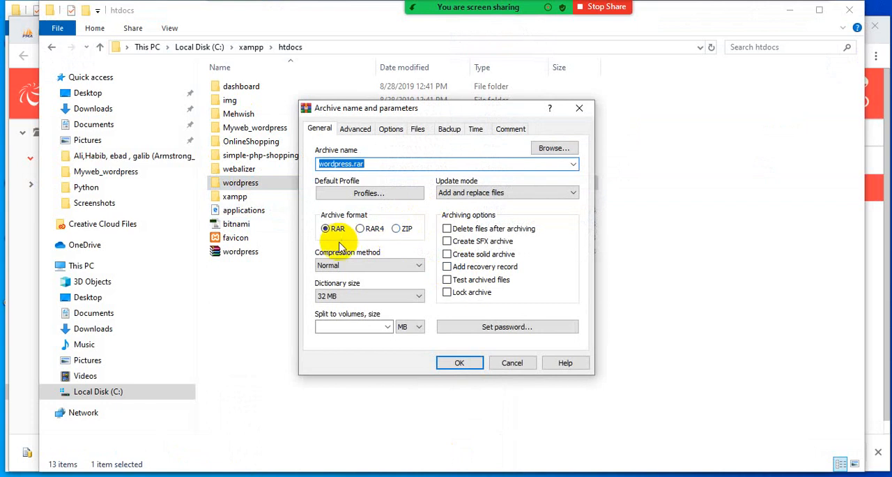
pyautogui.click(456, 364)
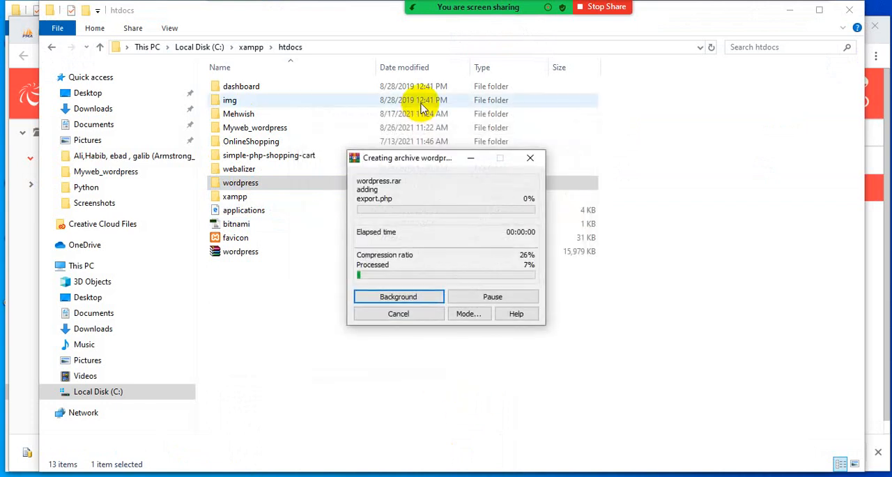
pyautogui.moveTo(411, 177); pyautogui.dragTo(387, 237)
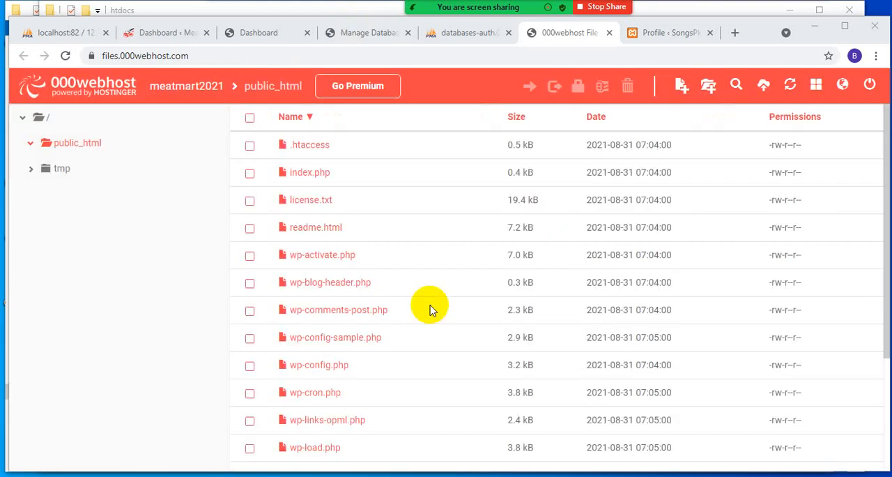
# - Review the full list of WordPress files in the hosted public_html folder
pyautogui.scroll(-3, 357, 296)
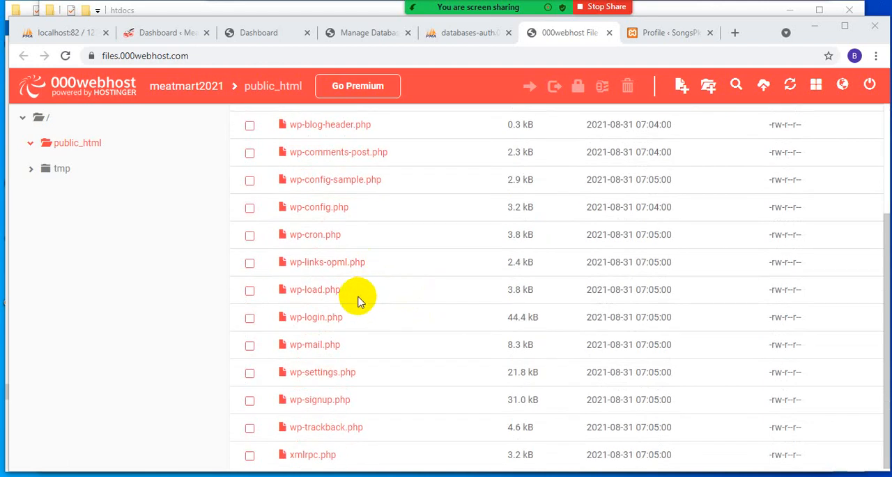
pyautogui.scroll(3, 357, 297)
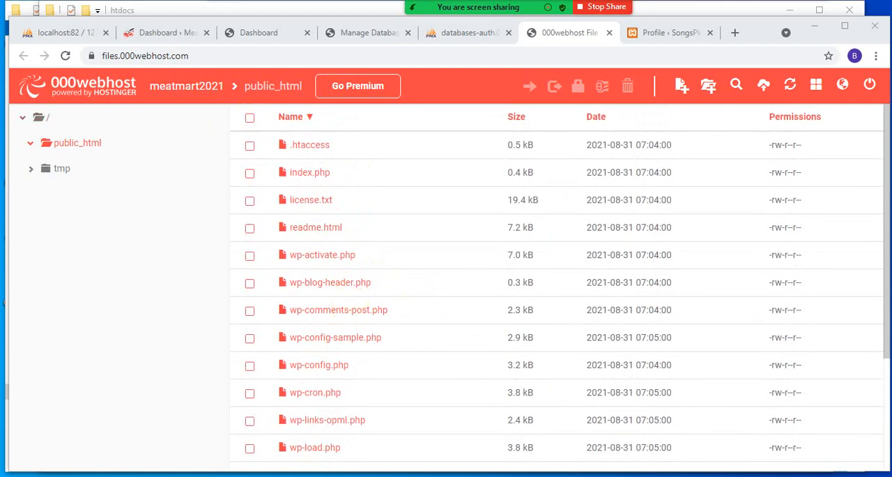
# - Switch to the local htdocs folder, open its wordpress folder, and look at the contents of the wp-admin subfolder
pyautogui.click(448, 429)
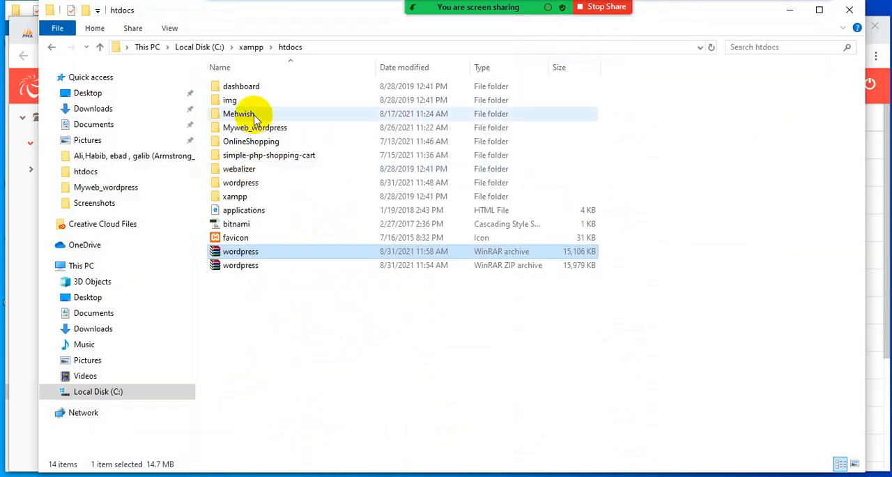
pyautogui.doubleClick(252, 182)
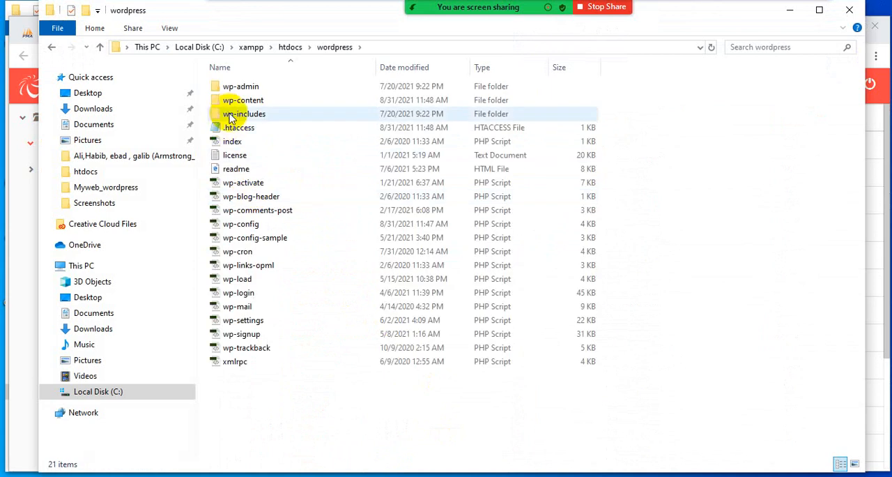
pyautogui.click(236, 90)
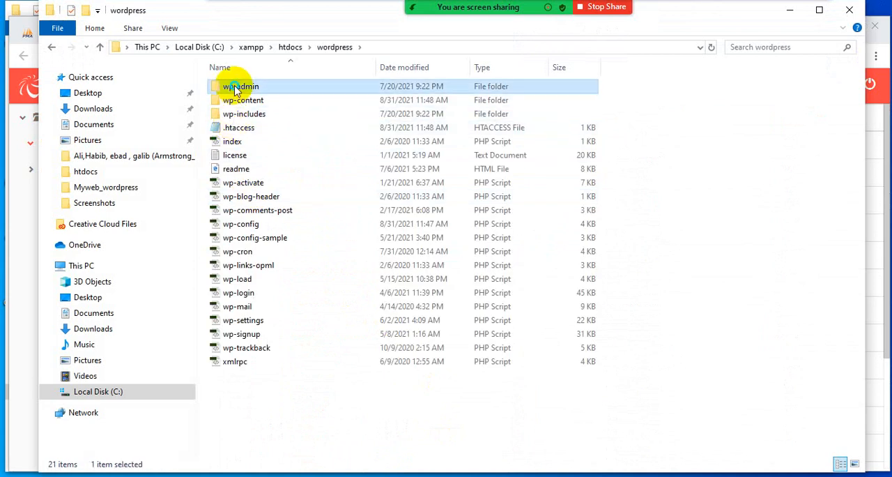
pyautogui.rightClick(236, 89)
pyautogui.click(290, 427)
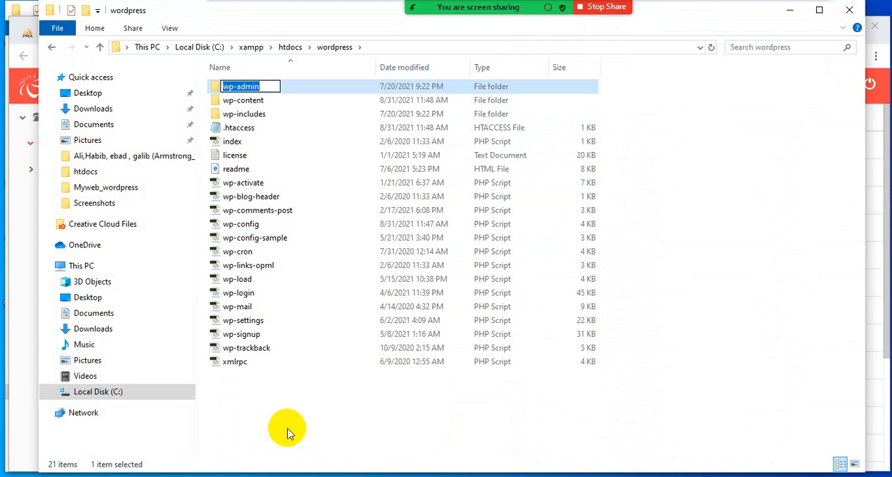
pyautogui.click(348, 428)
pyautogui.doubleClick(279, 90)
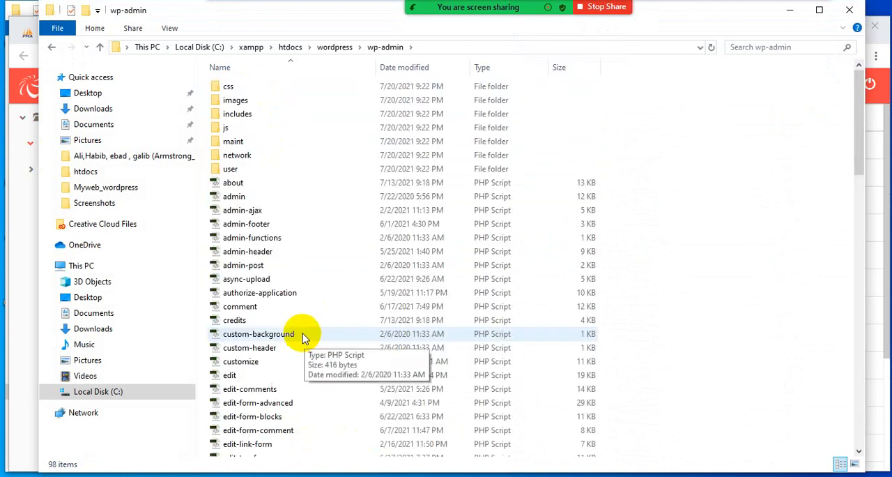
pyautogui.click(53, 48)
# - Compress the local wp-admin folder into a ZIP archive named wp-admin
pyautogui.rightClick(272, 94)
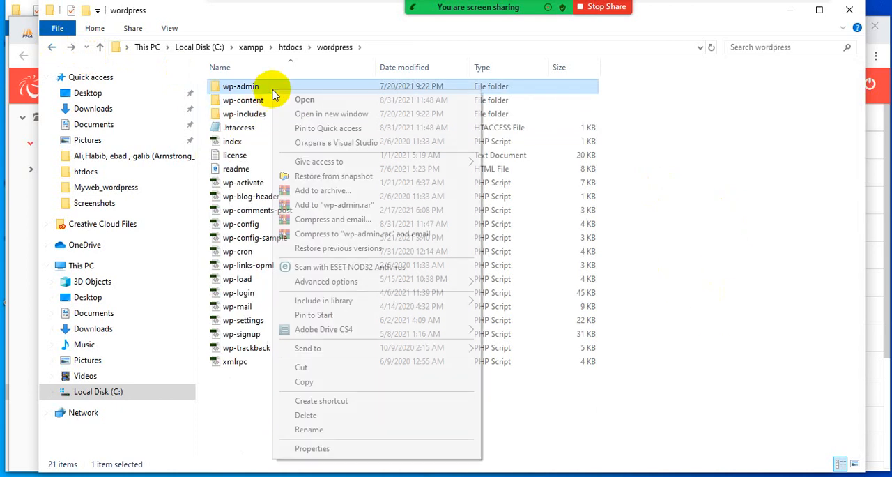
pyautogui.click(292, 190)
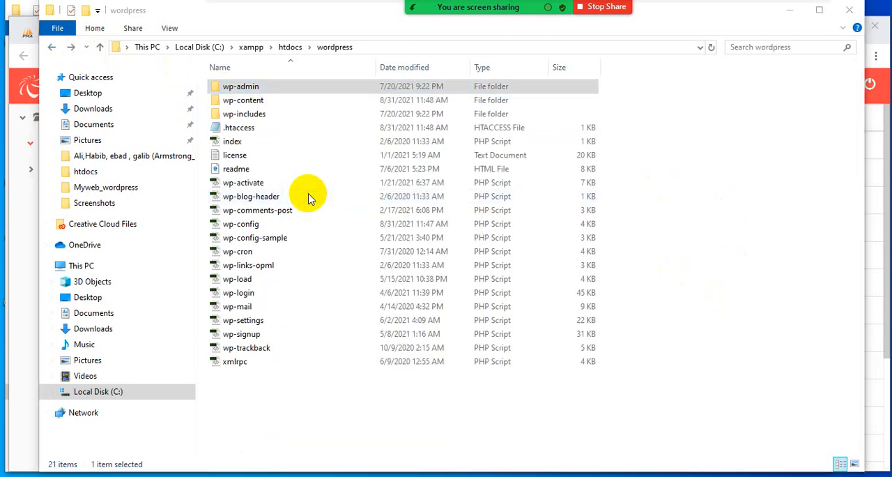
pyautogui.click(407, 229)
pyautogui.click(460, 362)
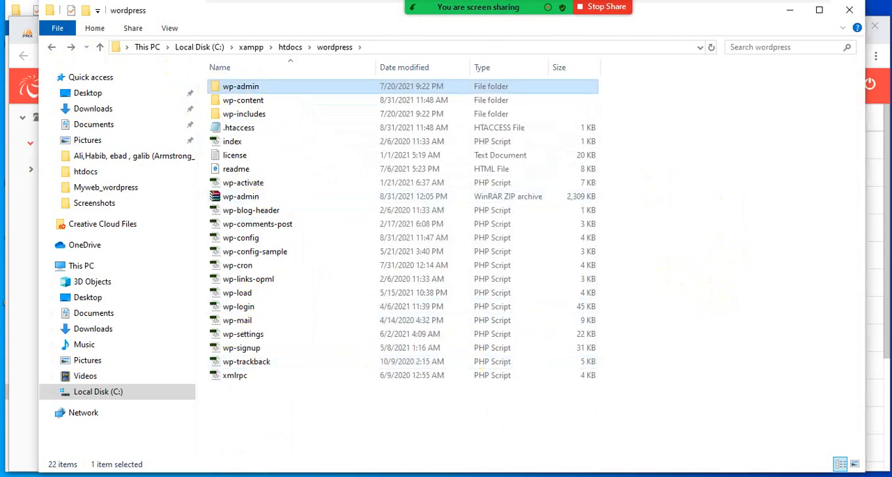
# - Switch back to the 000webhost file manager and upload wp-admin.zip from the local wordpress folder to public_html
pyautogui.hotkey('alt', 'Tab')
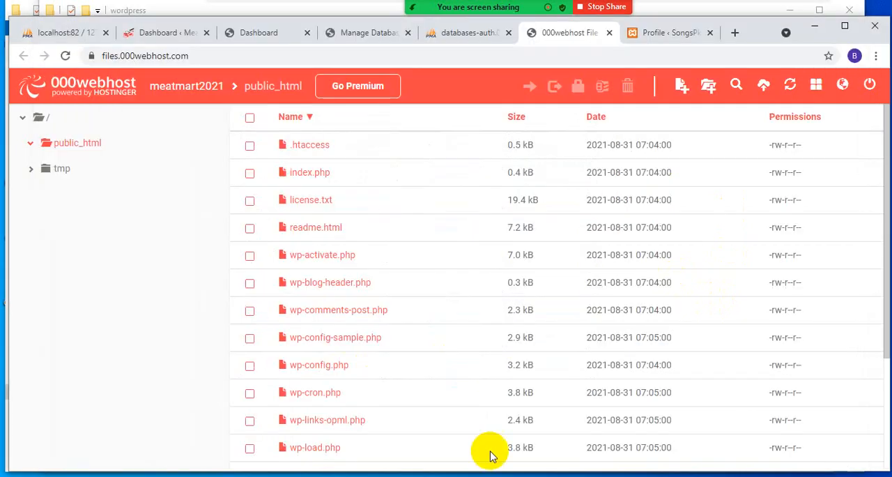
pyautogui.click(762, 85)
pyautogui.click(449, 178)
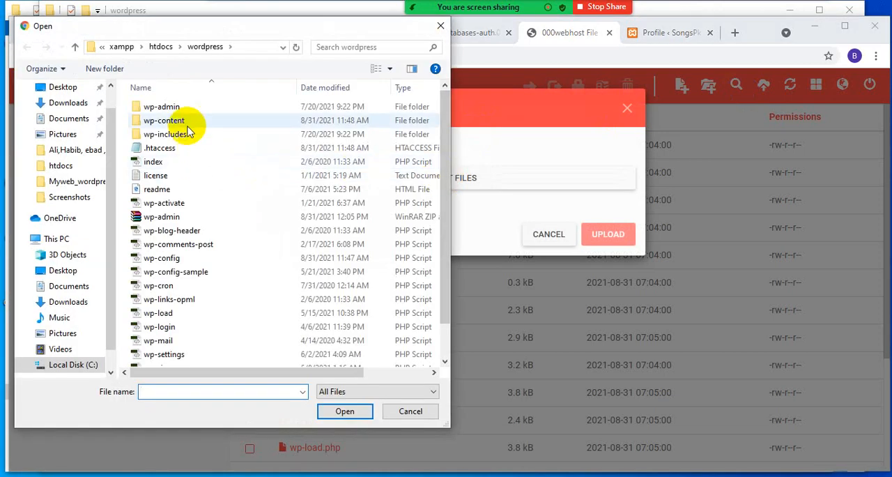
pyautogui.click(222, 217)
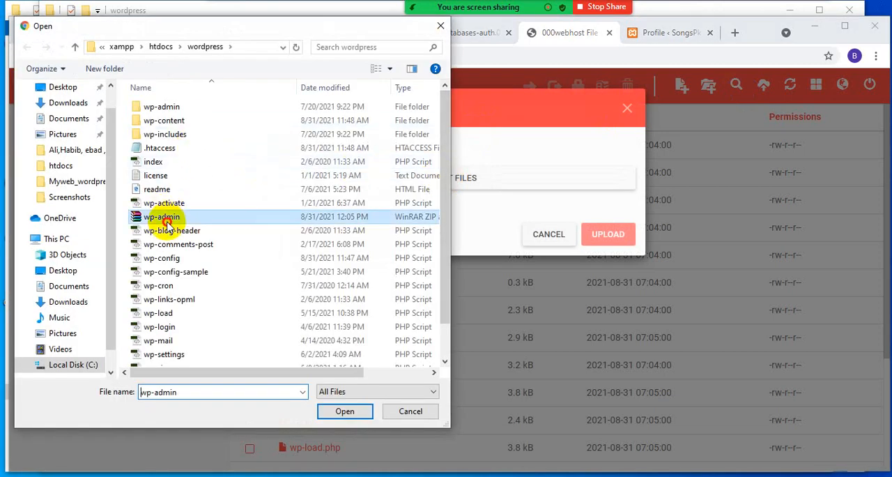
pyautogui.click(344, 411)
pyautogui.click(608, 299)
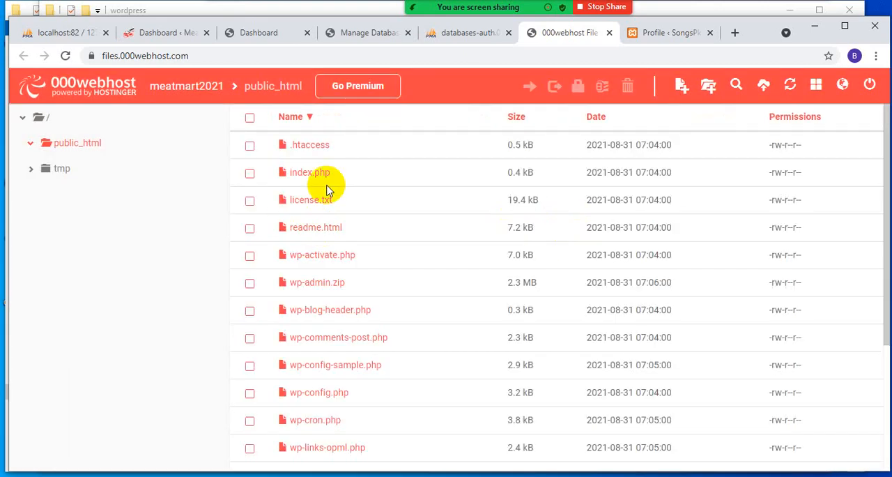
# - Try to extract wp-admin.zip into a folder named wp-admin, and delete the archive from public_html
pyautogui.click(321, 290)
pyautogui.rightClick(328, 314)
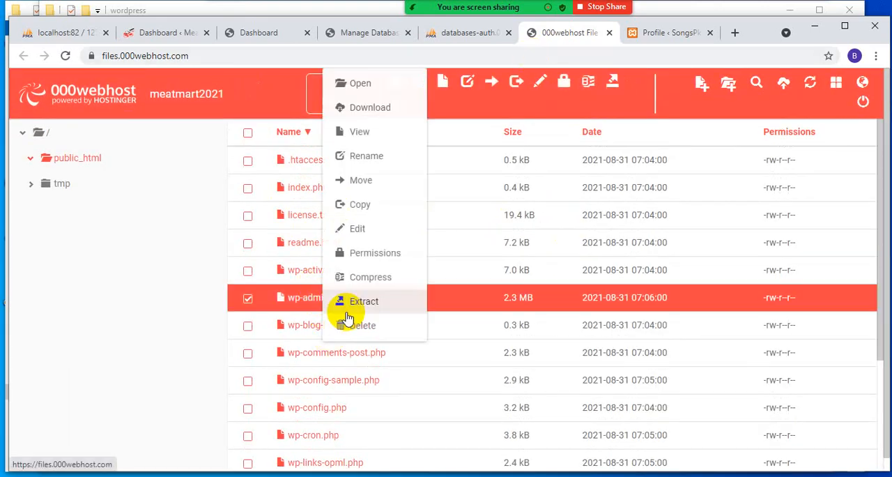
pyautogui.click(359, 304)
pyautogui.click(598, 254)
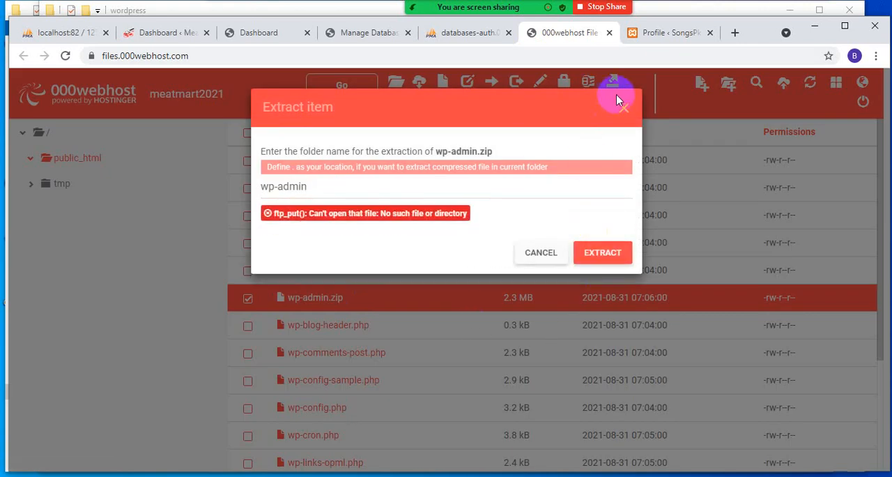
pyautogui.click(622, 111)
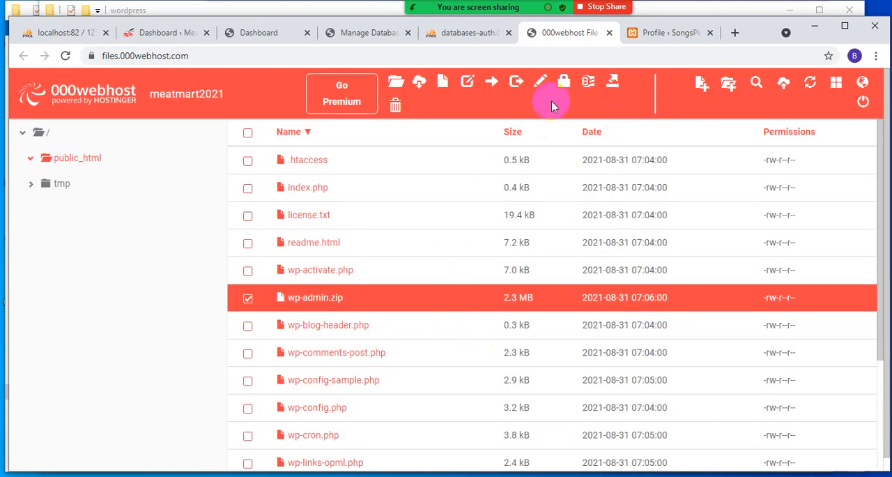
pyautogui.click(396, 105)
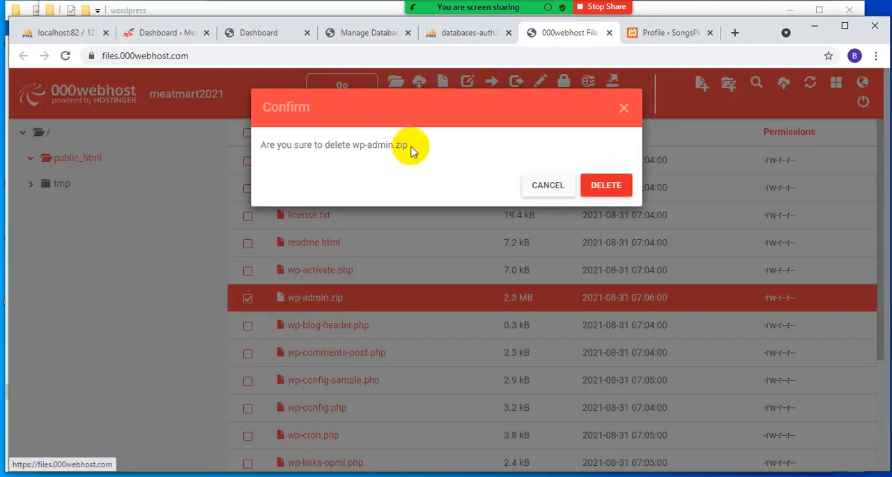
pyautogui.click(603, 190)
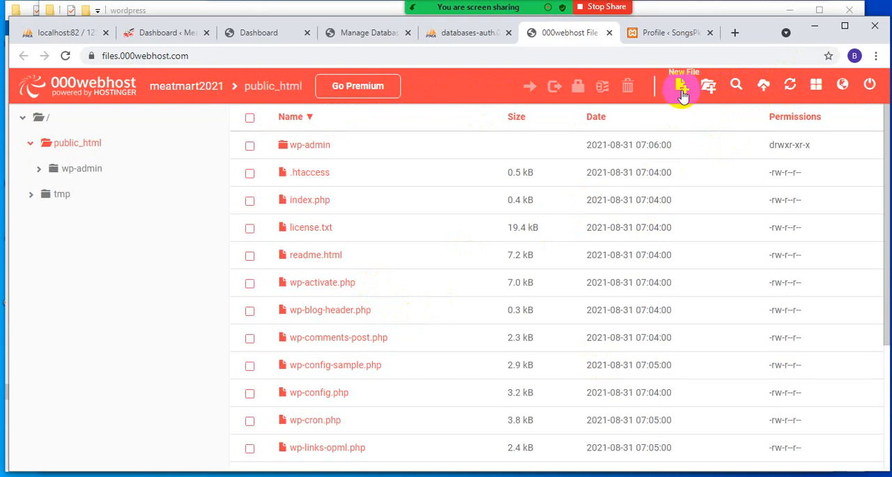
# - Try to create a new folder named wp-admin in public_html, and cancel the dialog
pyautogui.click(707, 87)
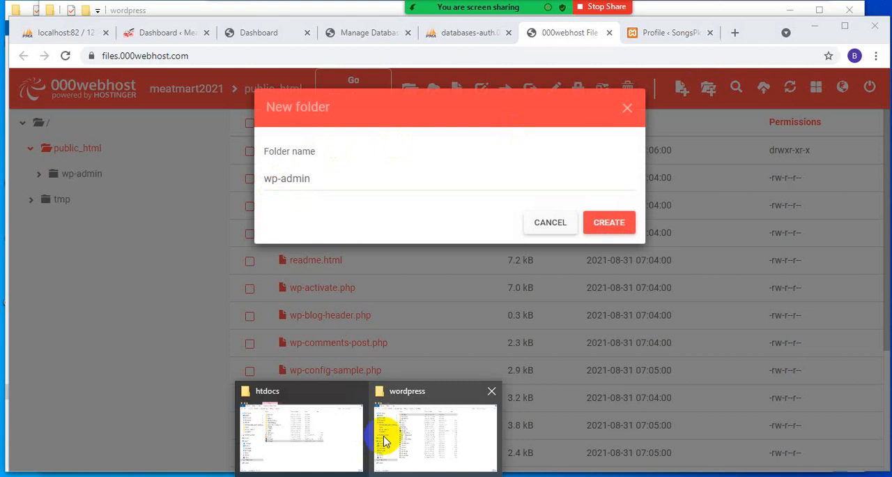
pyautogui.click(404, 427)
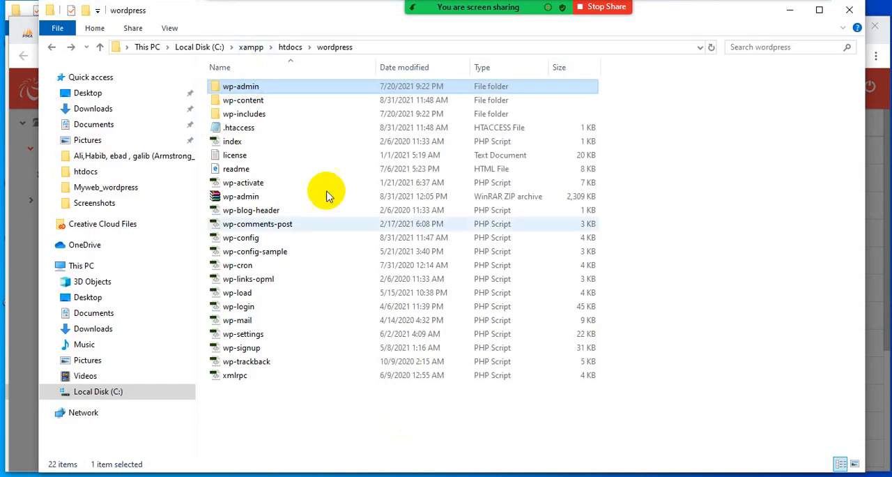
pyautogui.hotkey('alt', 'Tab')
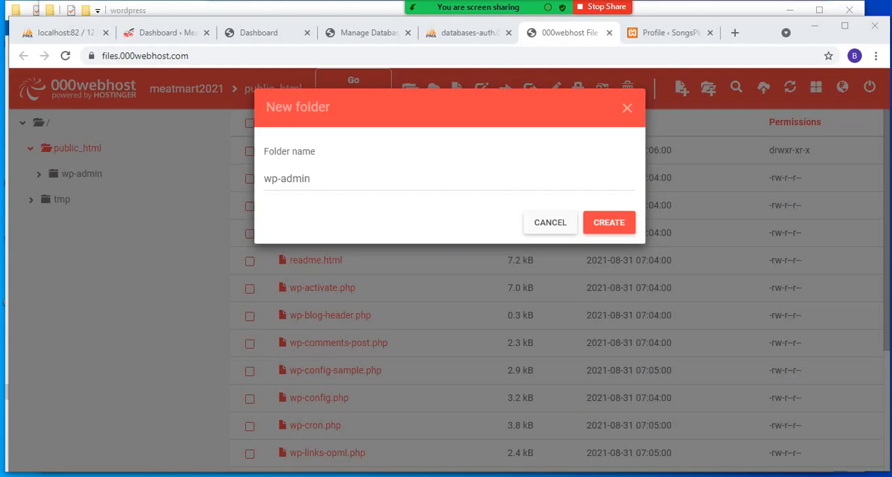
pyautogui.click(603, 219)
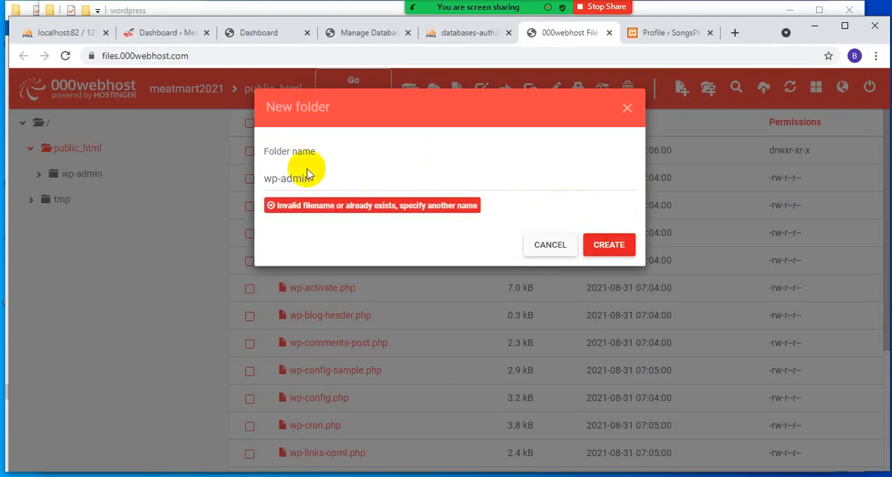
pyautogui.click(352, 184)
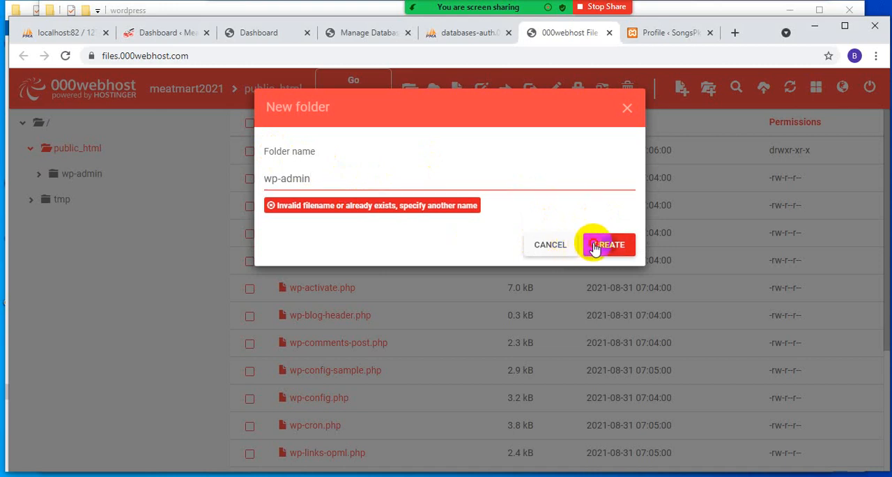
pyautogui.click(552, 245)
# - Open the hosted wp-admin folder inside public_html
pyautogui.doubleClick(307, 187)
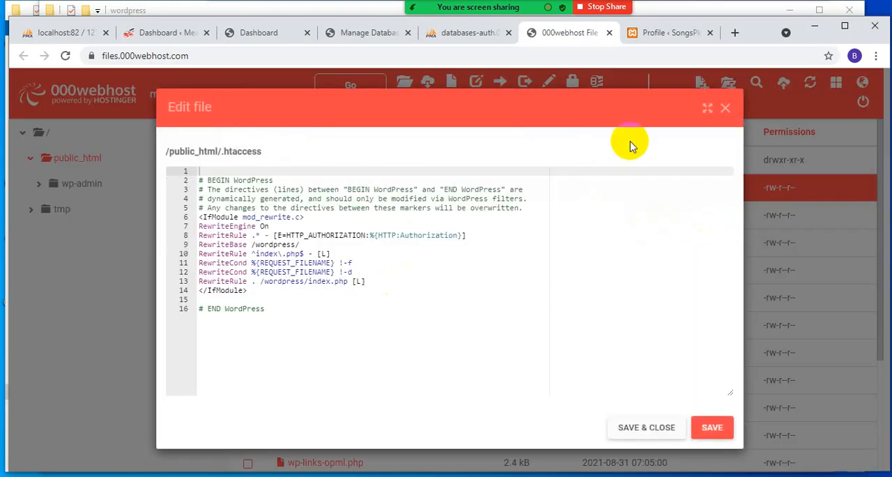
pyautogui.click(726, 108)
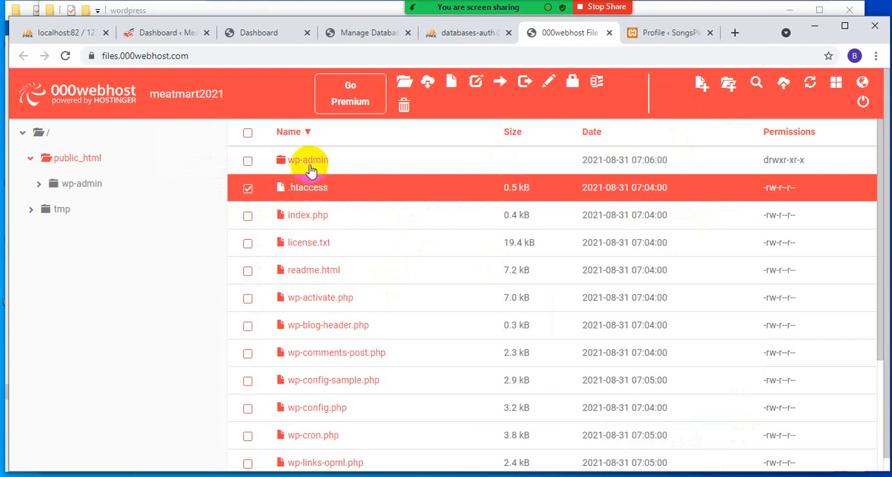
pyautogui.click(311, 166)
pyautogui.doubleClick(314, 148)
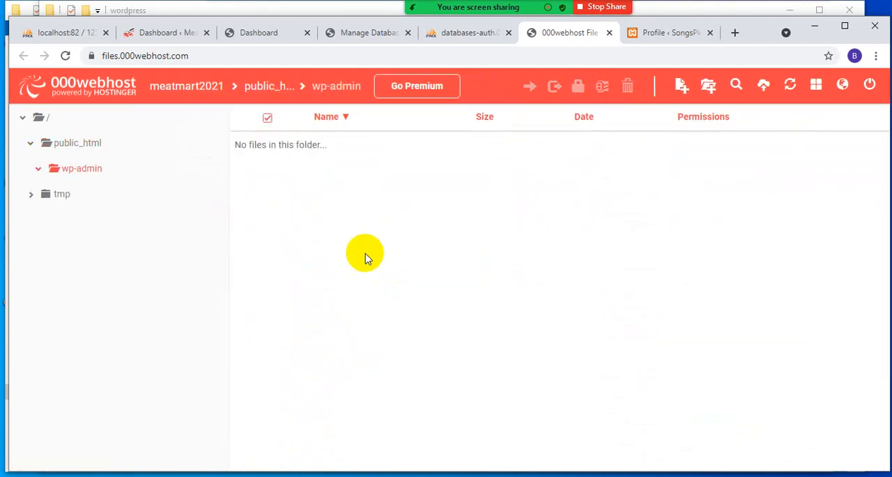
pyautogui.click(683, 89)
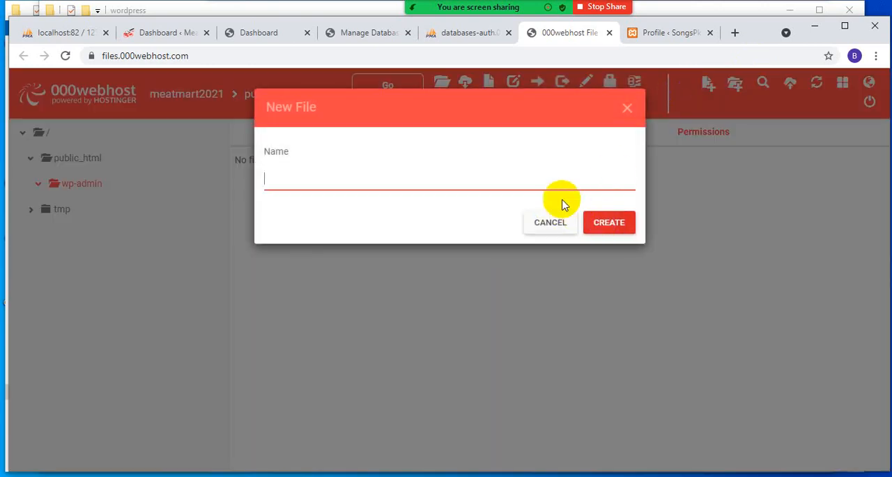
pyautogui.click(624, 120)
# - Upload all the PHP files located directly in the local wp-admin folder to /public_html/wp-admin
pyautogui.click(753, 82)
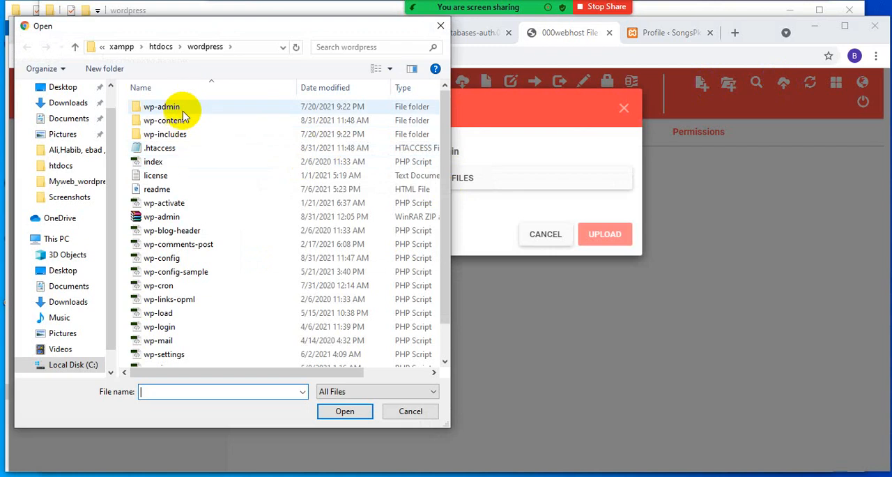
pyautogui.click(178, 112)
pyautogui.doubleClick(178, 110)
pyautogui.moveTo(123, 199); pyautogui.dragTo(184, 453)
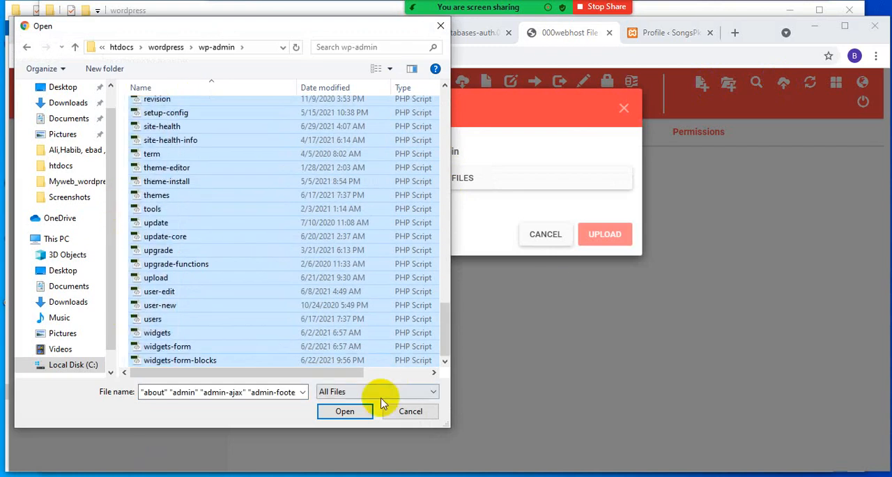
pyautogui.click(328, 417)
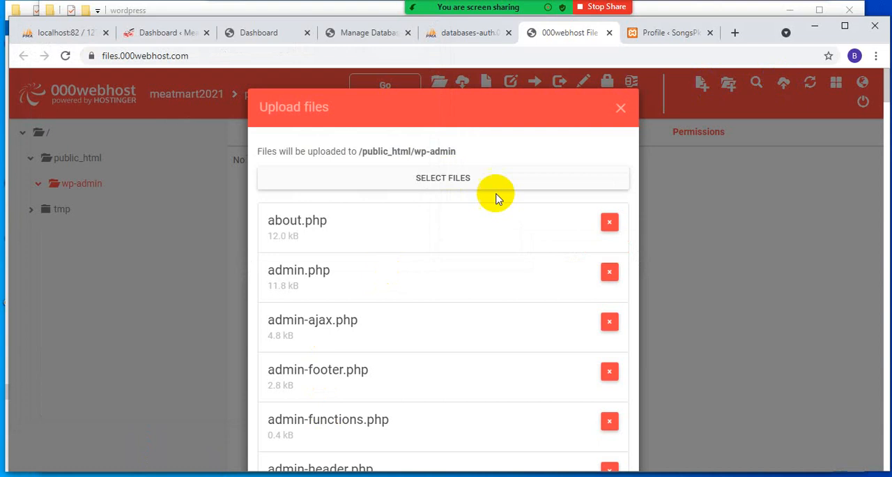
pyautogui.scroll(-20, 528, 241)
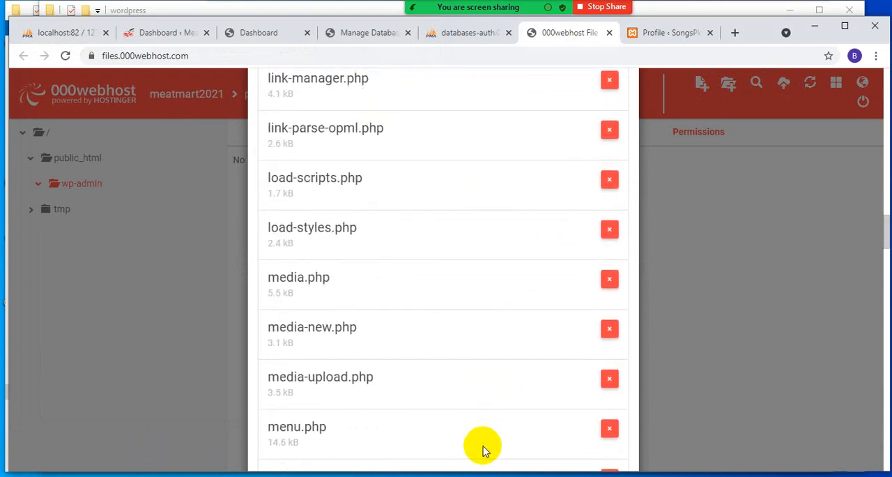
pyautogui.scroll(-16, 484, 459)
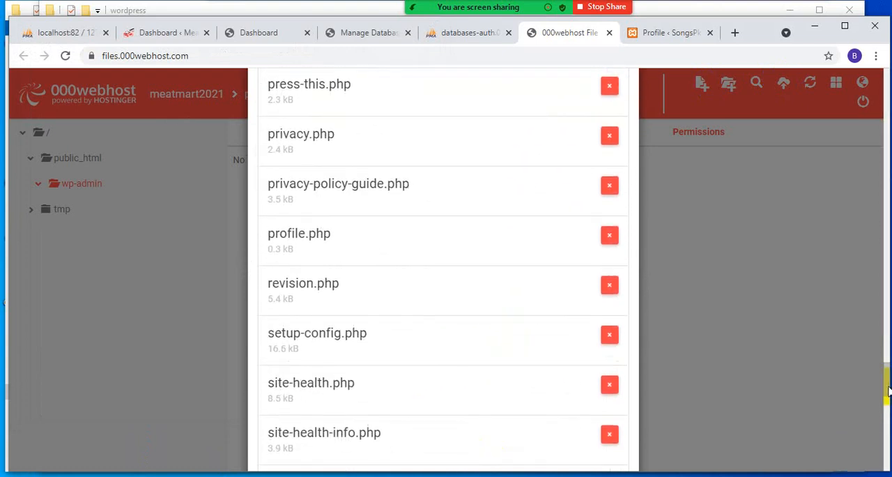
pyautogui.moveTo(888, 390); pyautogui.dragTo(887, 459)
pyautogui.scroll(-2, 885, 458)
pyautogui.click(603, 429)
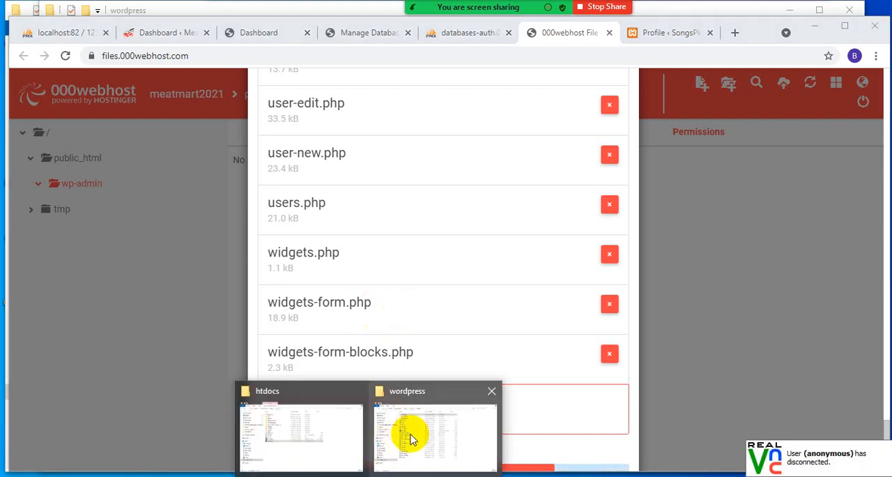
# - Switch to the local wordpress folder and look through the files in the css subfolder of wp-admin
pyautogui.click(412, 439)
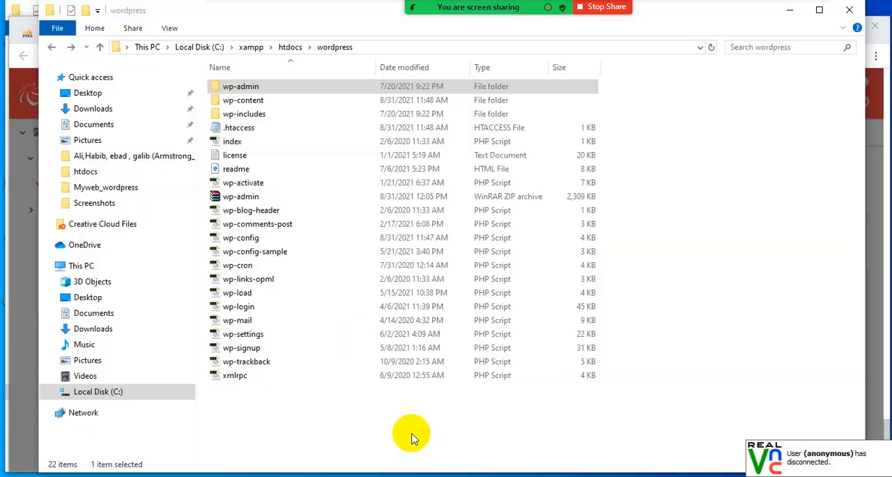
pyautogui.doubleClick(225, 87)
pyautogui.moveTo(205, 80); pyautogui.dragTo(253, 180)
pyautogui.doubleClick(259, 86)
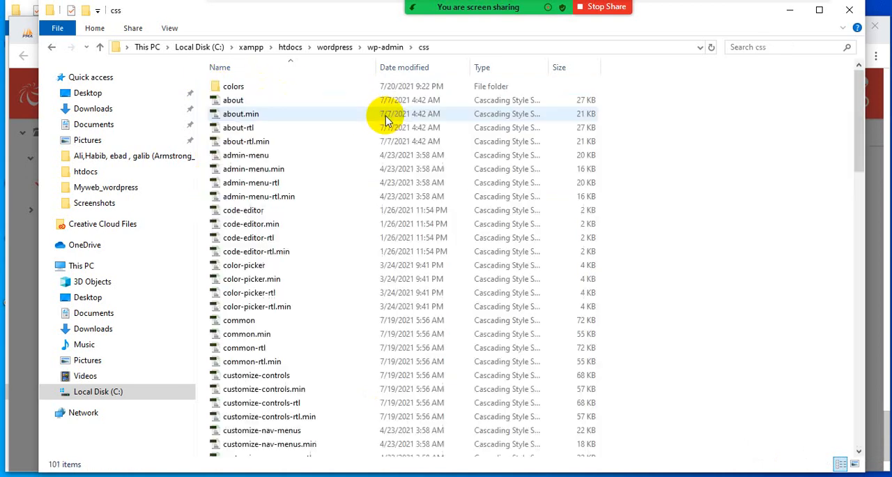
pyautogui.scroll(-18, 216, 364)
pyautogui.scroll(18, 215, 365)
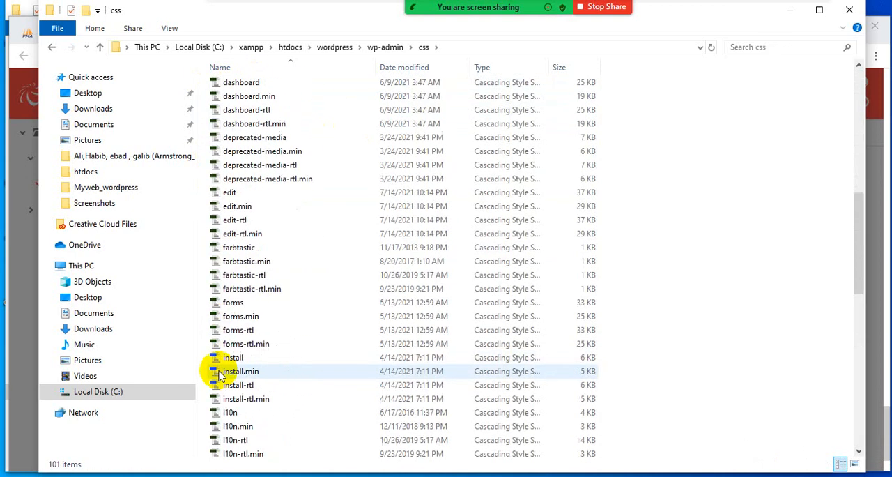
# - Look inside the colors subfolder of the local css folder and return to the local wp-admin folder
pyautogui.doubleClick(228, 86)
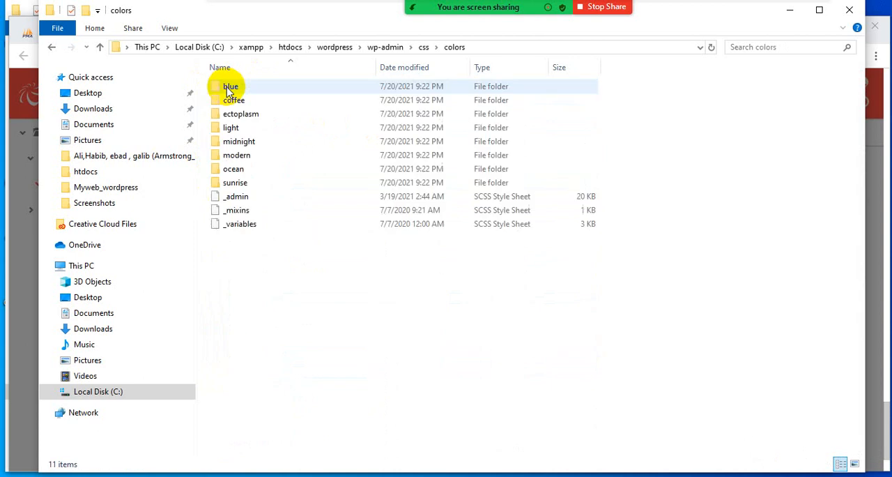
pyautogui.click(53, 48)
pyautogui.click(53, 48)
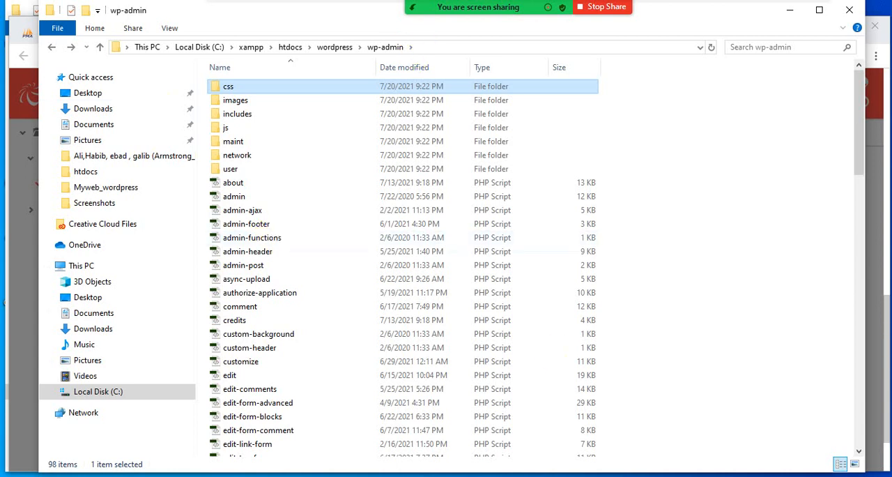
# - Switch back to the 000webhost file manager and check the uploaded PHP files in the hosted wp-admin folder
pyautogui.hotkey('alt', 'Tab')
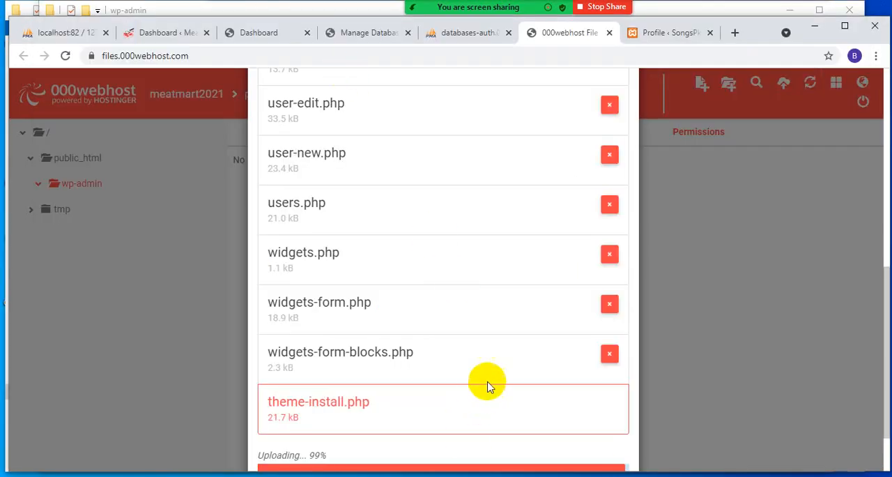
pyautogui.scroll(-2, 486, 382)
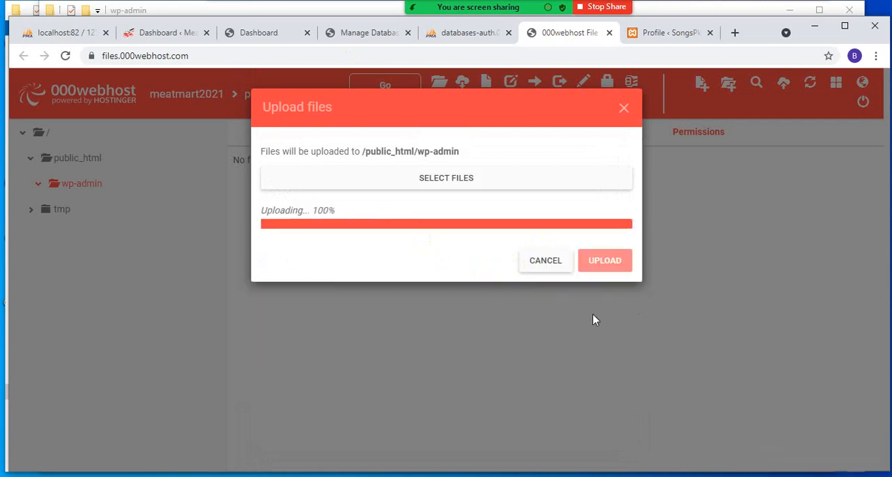
pyautogui.click(593, 319)
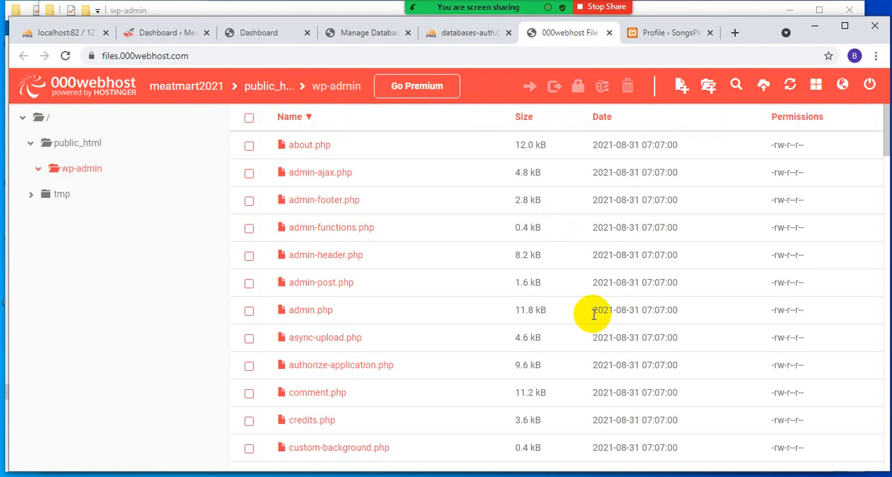
pyautogui.scroll(-9, 418, 321)
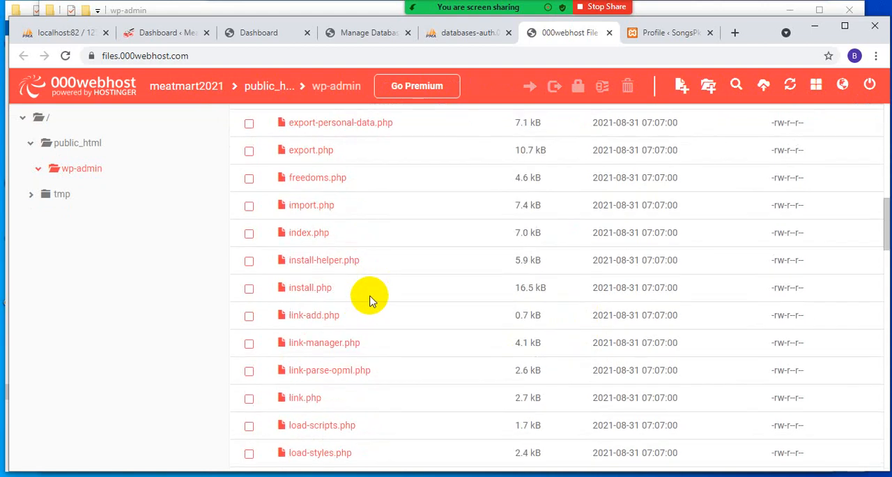
pyautogui.scroll(9, 364, 315)
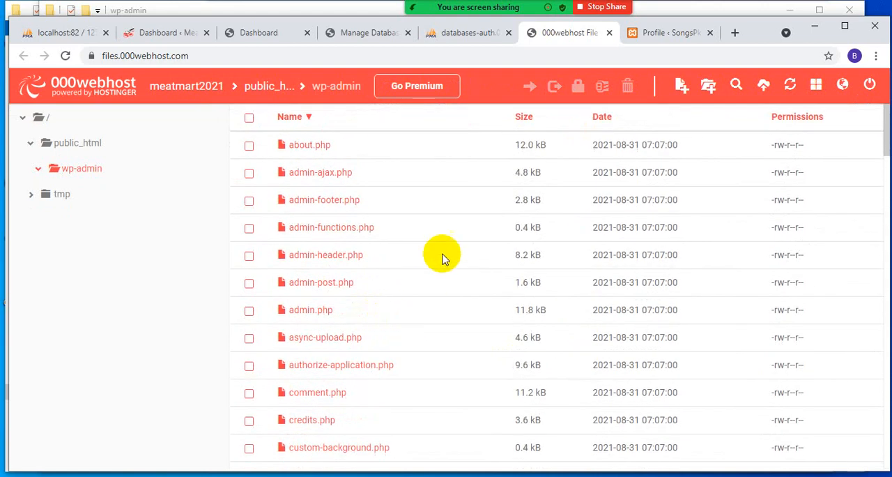
pyautogui.click(365, 33)
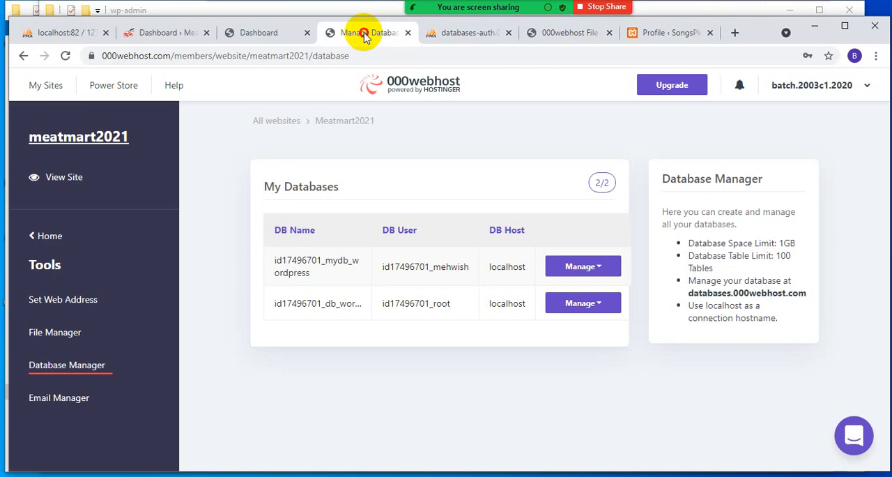
pyautogui.middleClick(825, 86)
pyautogui.click(414, 35)
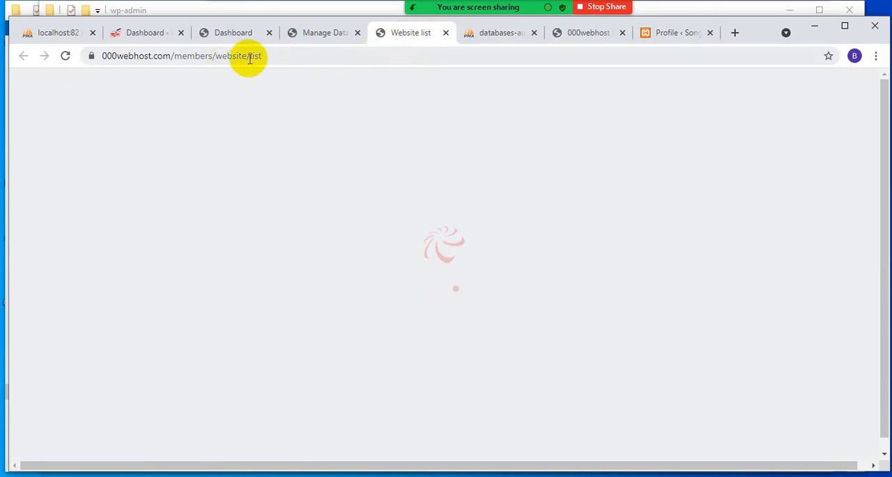
pyautogui.click(446, 33)
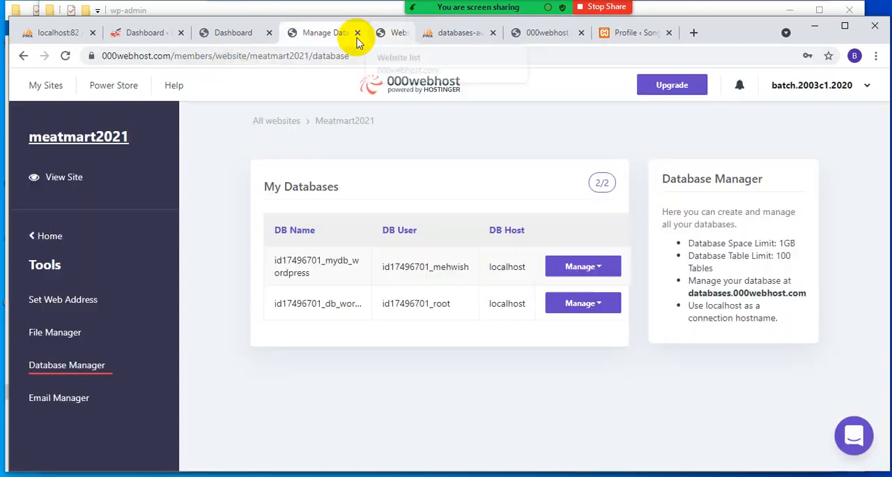
# - Return from the meatmart2021 dashboard to the website list and open the live site in a new tab
pyautogui.click(230, 33)
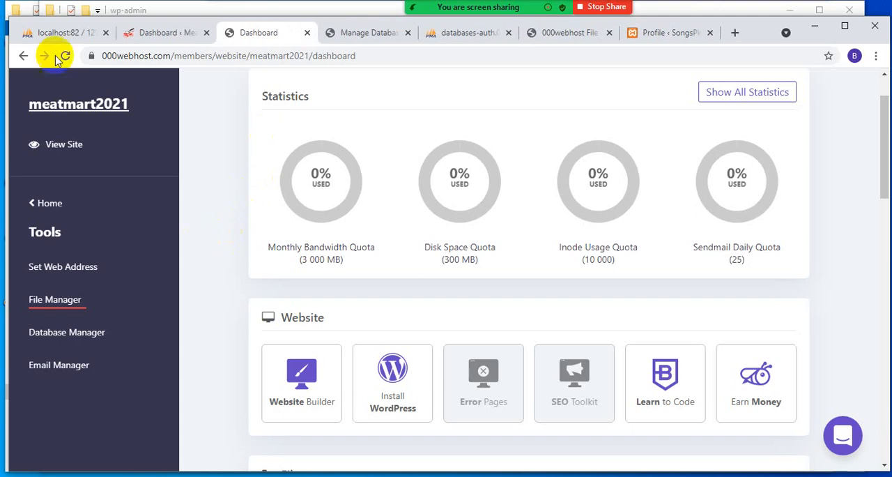
pyautogui.click(23, 56)
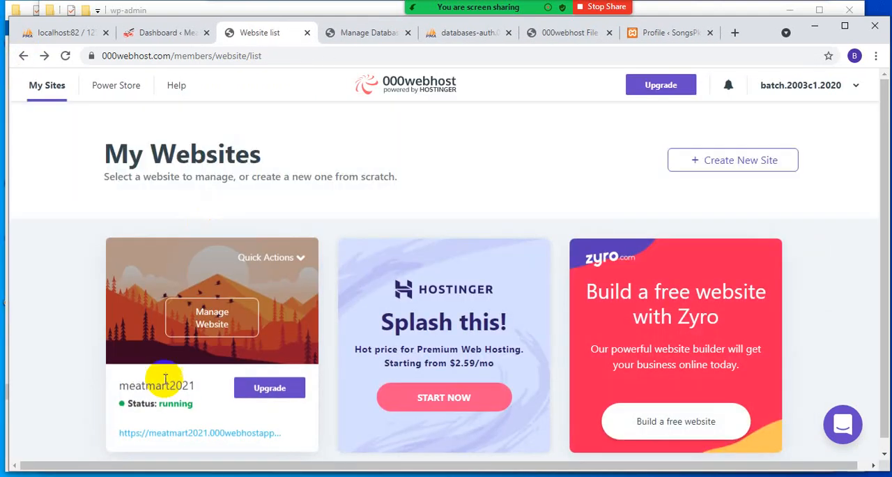
pyautogui.click(156, 434)
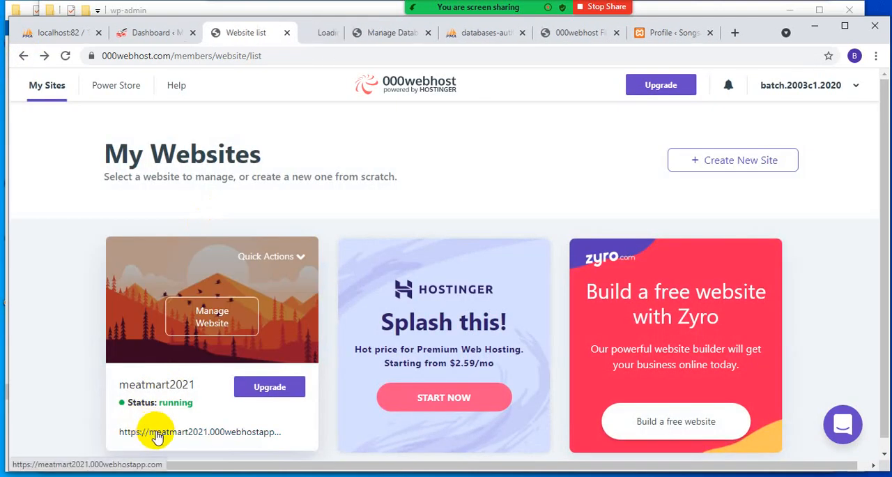
pyautogui.click(324, 41)
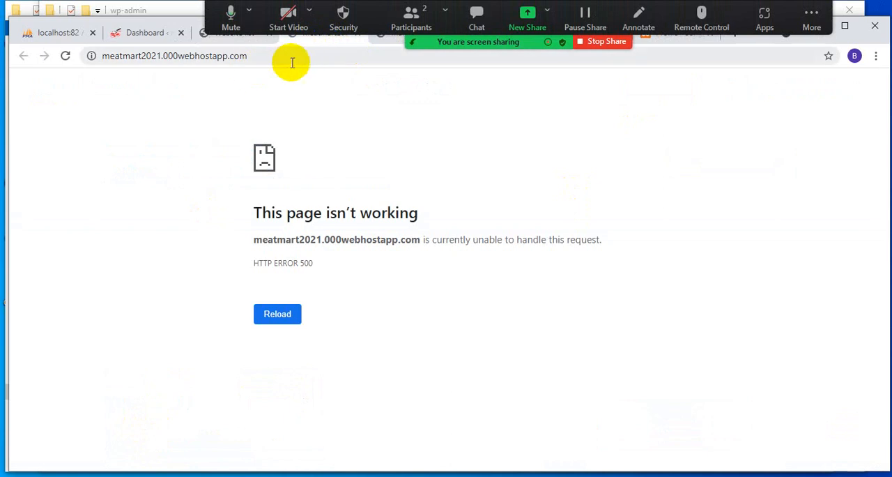
# - Try to load the live site with /wordpress/ added to its address
pyautogui.click(313, 56)
pyautogui.click(319, 54)
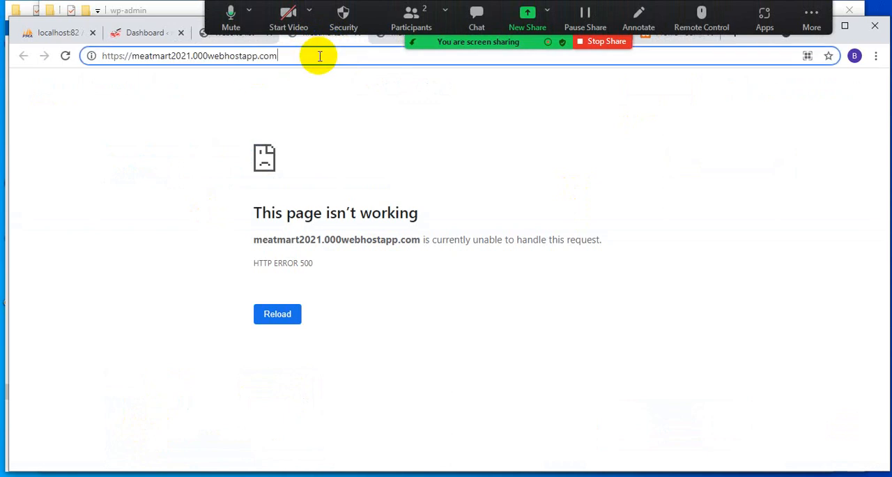
pyautogui.write('/wordpress')
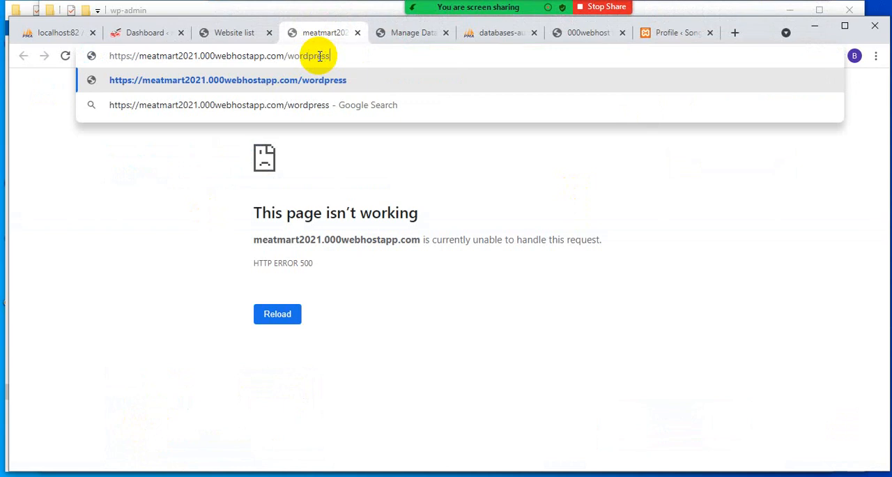
pyautogui.write('/')
pyautogui.press('Return')
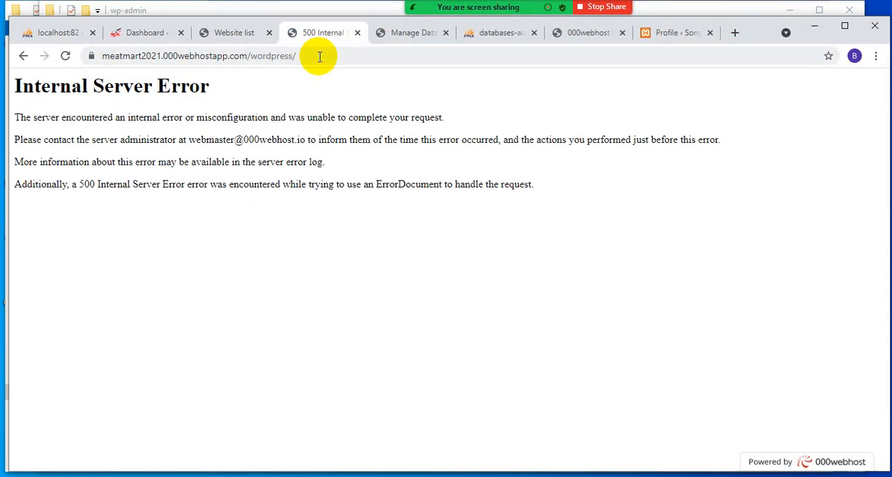
# - Try to load /wordpress/index.php on the live site
pyautogui.click(320, 57)
pyautogui.click(335, 57)
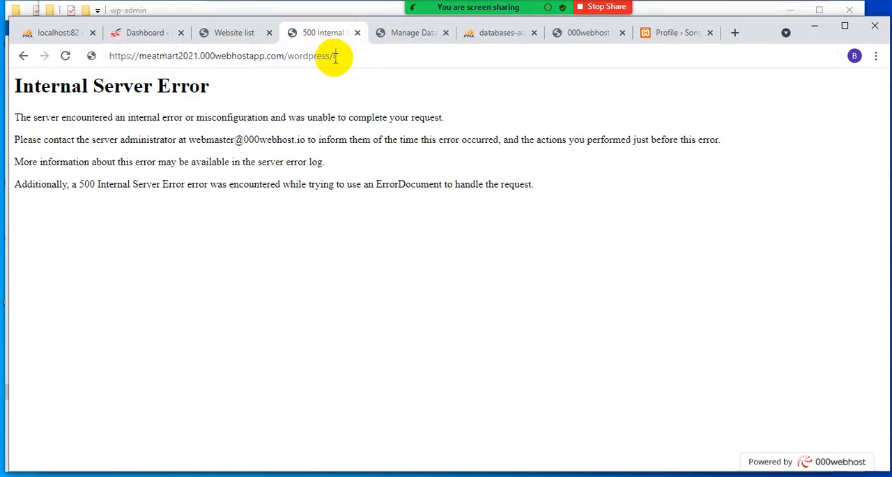
pyautogui.write('index.php')
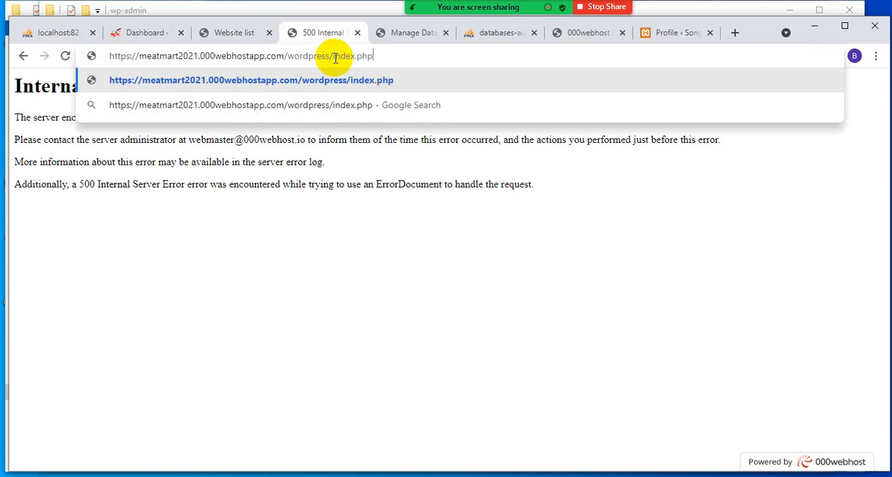
pyautogui.press('Return')
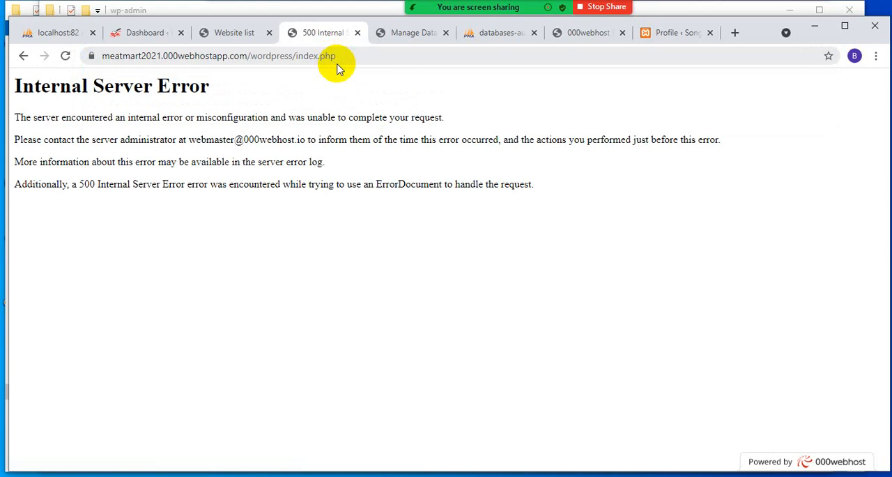
# - Switch to the local files, go up to htdocs, and look inside the OnlineShopping folder for comparison
pyautogui.click(814, 27)
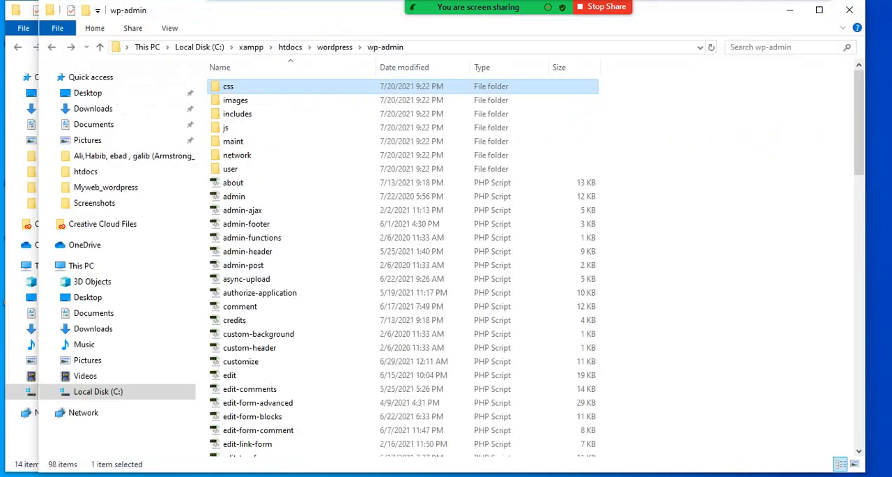
pyautogui.click(337, 46)
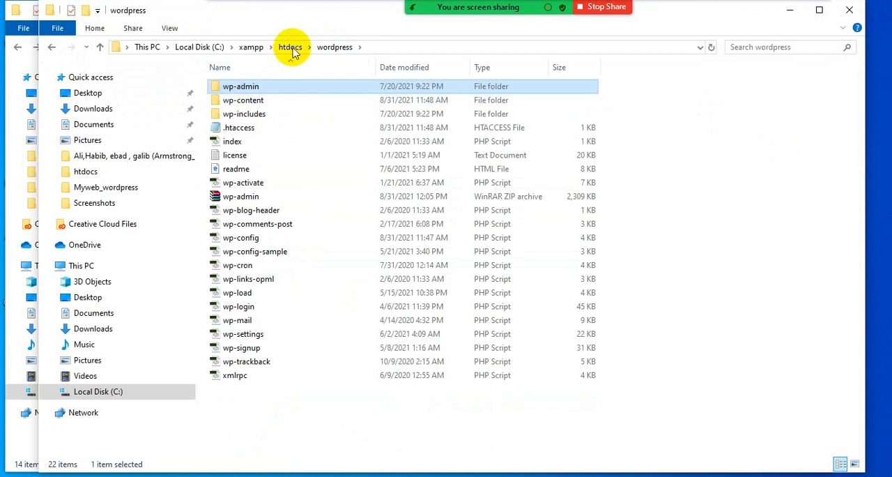
pyautogui.click(290, 47)
pyautogui.doubleClick(260, 141)
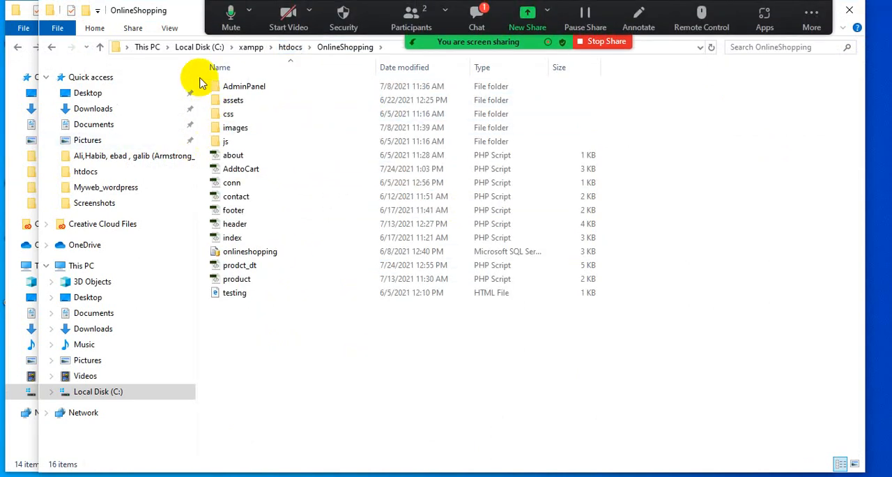
pyautogui.click(53, 47)
pyautogui.click(477, 17)
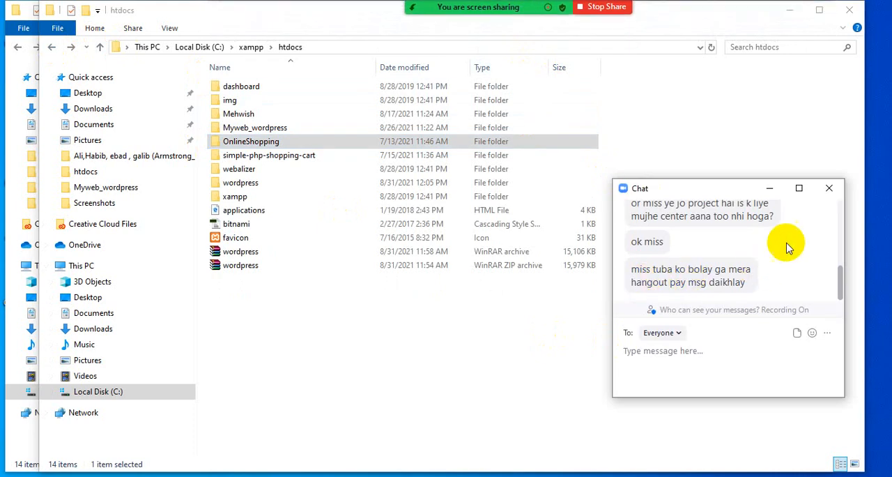
pyautogui.click(820, 189)
pyautogui.click(541, 418)
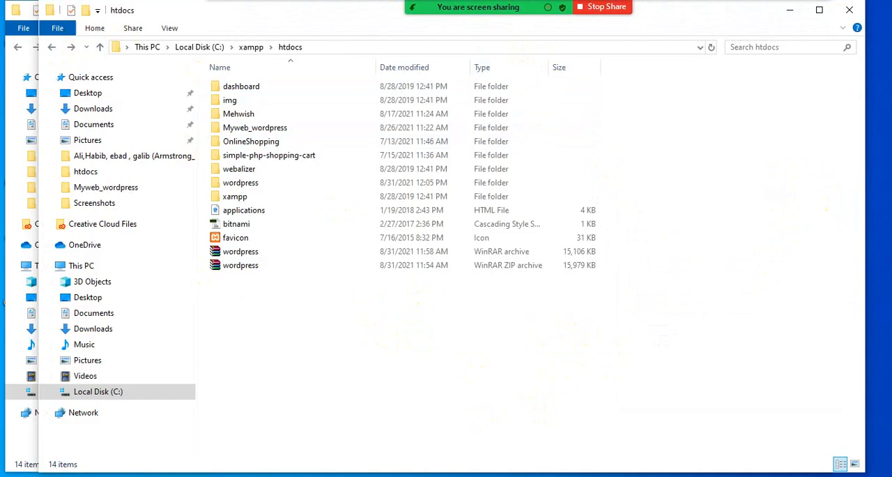
# - Switch to the browser and open the configuration page of the WordPress installed on meatmart2021
pyautogui.click(530, 476)
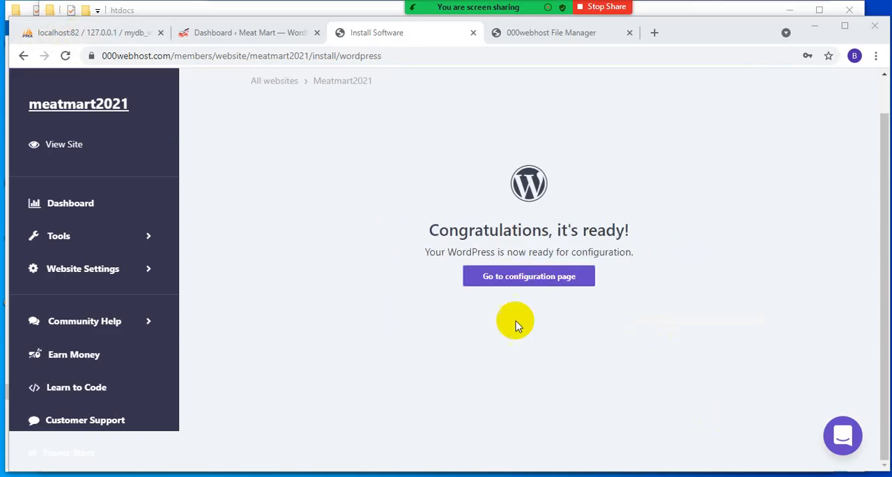
pyautogui.moveTo(483, 11)
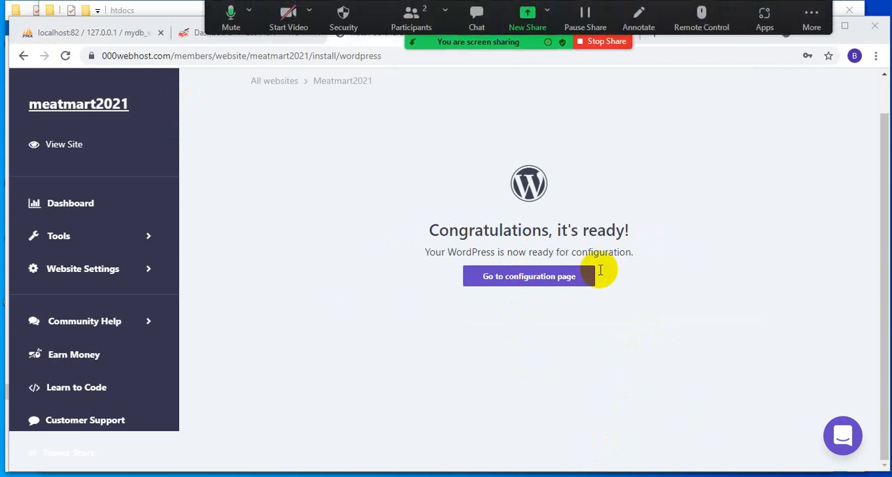
pyautogui.click(529, 279)
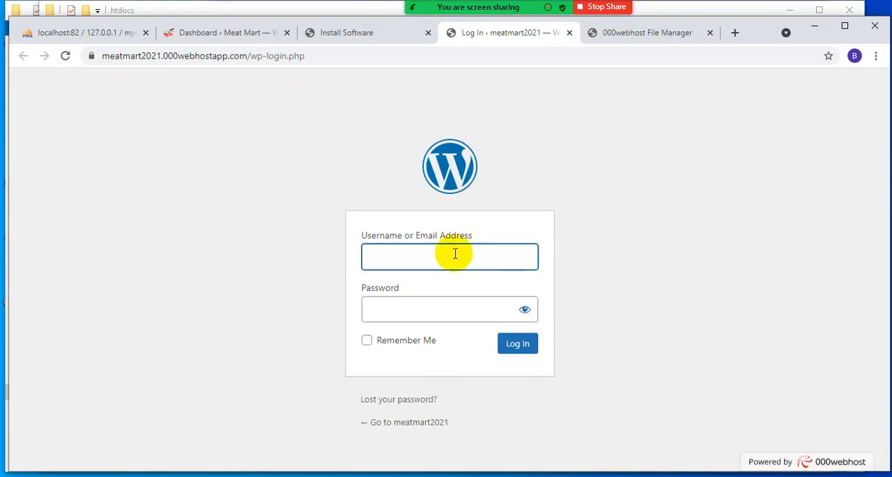
# - Log in to the hosted WordPress with the admin username and password, and decline saving the password in the browser
pyautogui.click(438, 260)
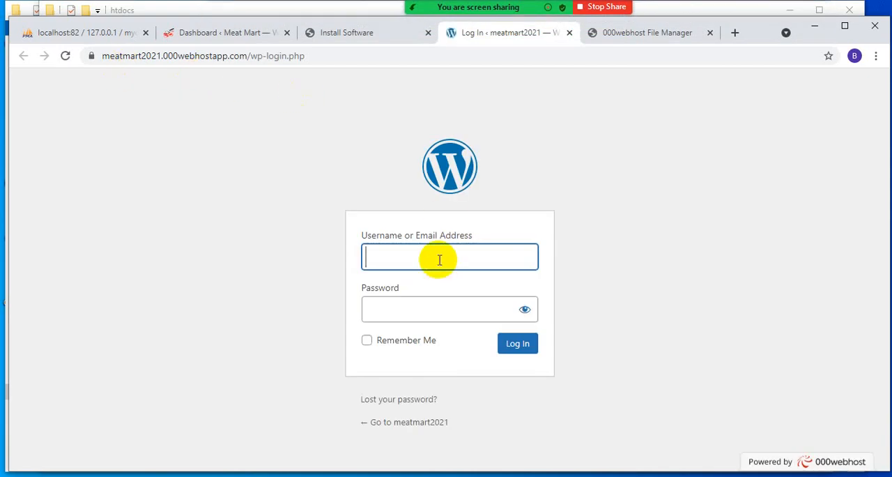
pyautogui.write('Mehwish')
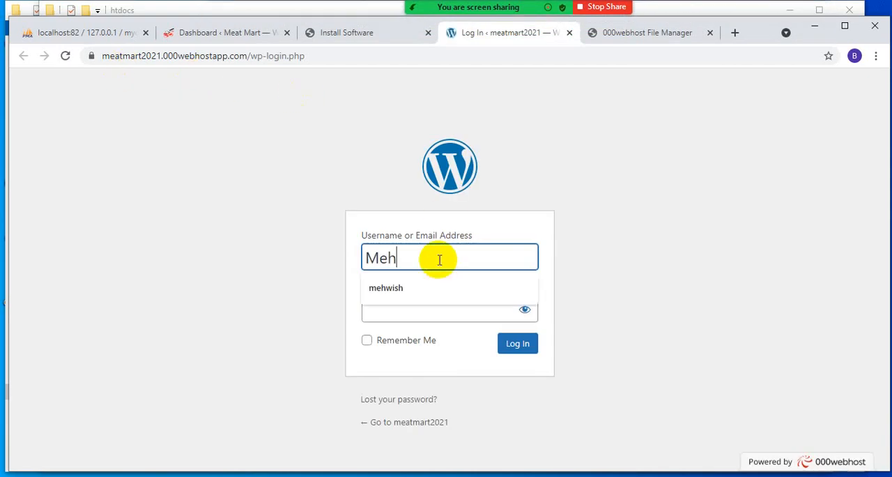
pyautogui.click(412, 316)
pyautogui.write('•')
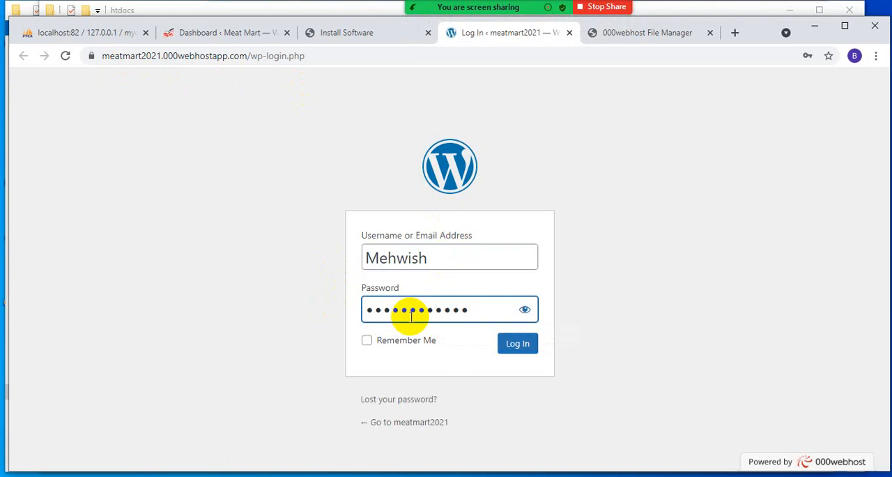
pyautogui.press('Return')
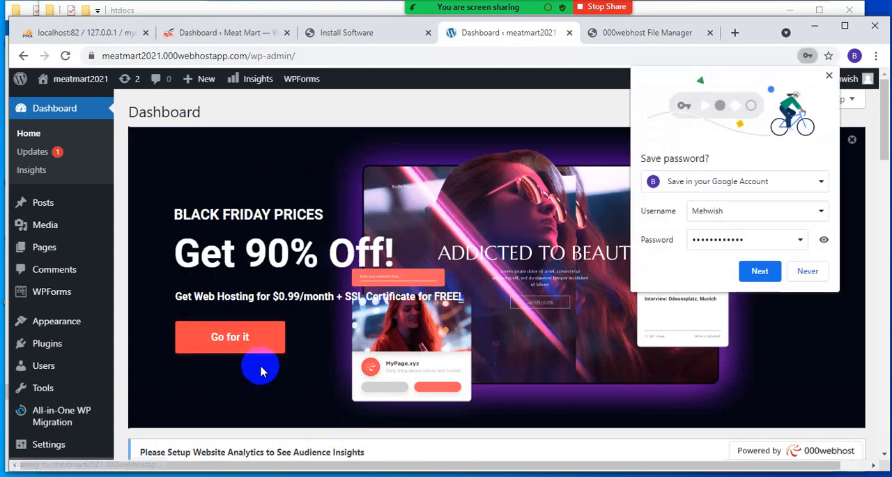
pyautogui.click(795, 269)
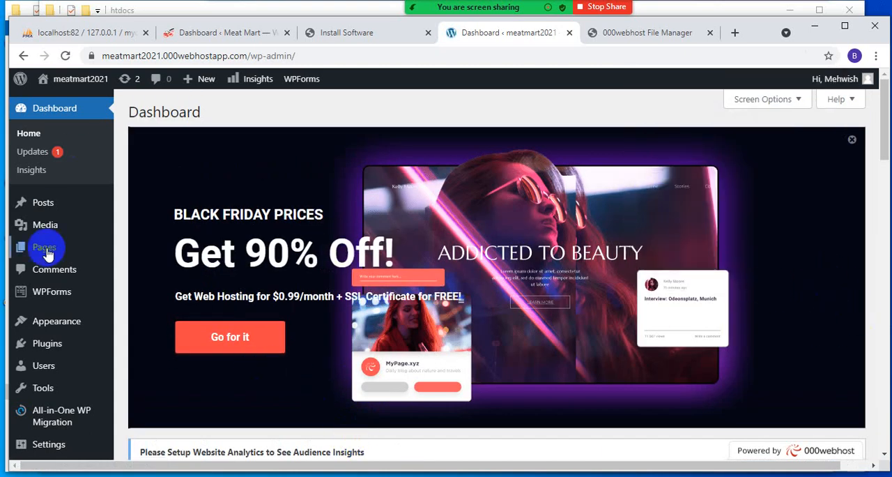
pyautogui.scroll(-10, 229, 312)
pyautogui.scroll(-10, 229, 311)
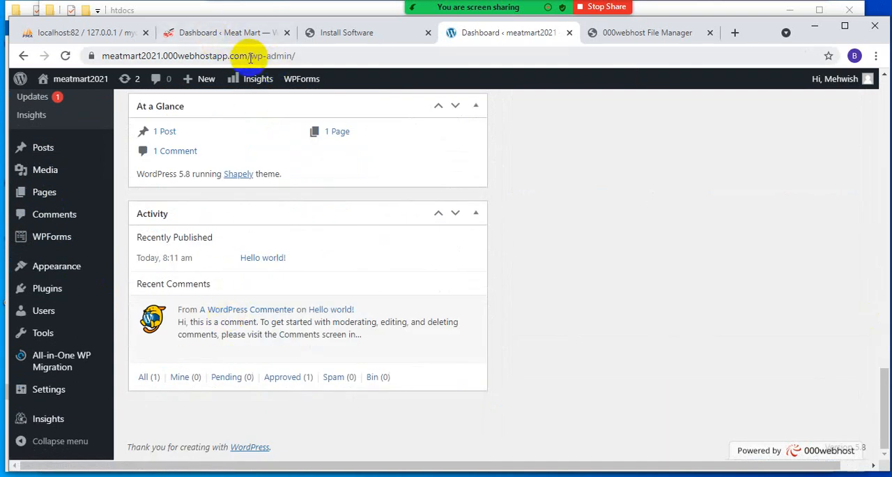
pyautogui.moveTo(94, 55); pyautogui.dragTo(249, 62)
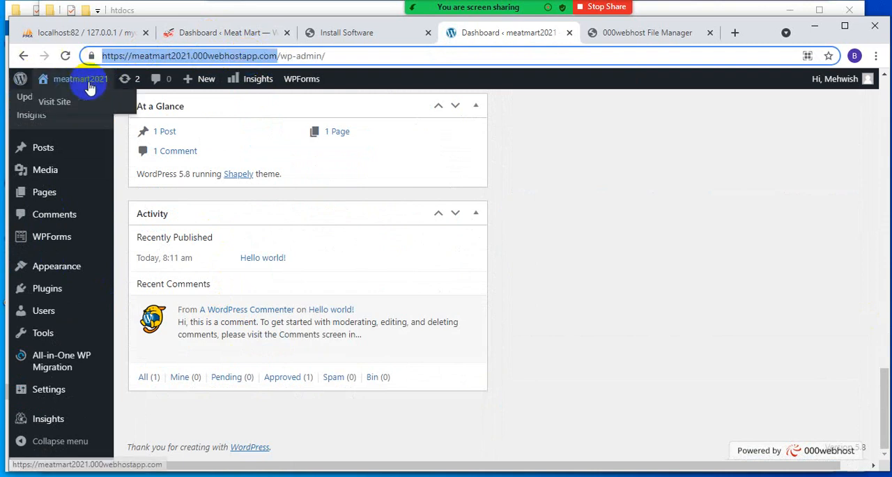
# - Visit the hosted meatmart2021 site in a new tab, look over its blog front page and select its web address
pyautogui.moveTo(34, 88)
pyautogui.middleClick(57, 102)
pyautogui.click(535, 35)
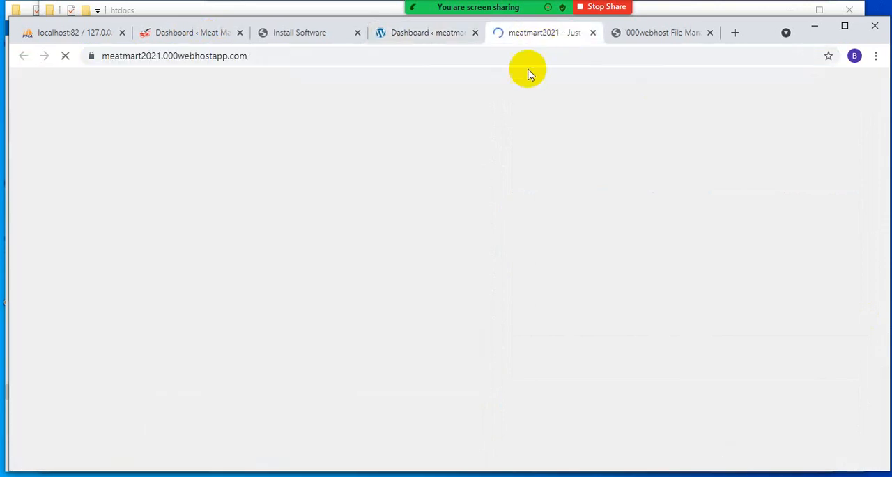
pyautogui.scroll(-10, 229, 255)
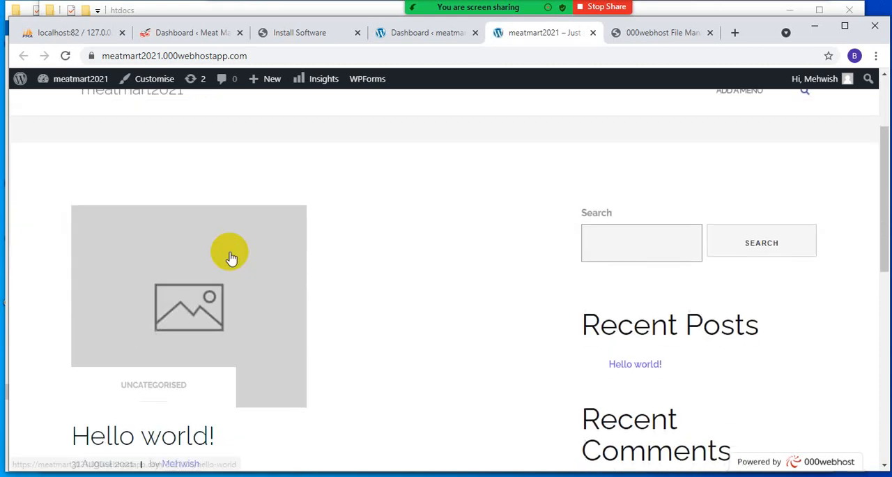
pyautogui.scroll(10, 229, 258)
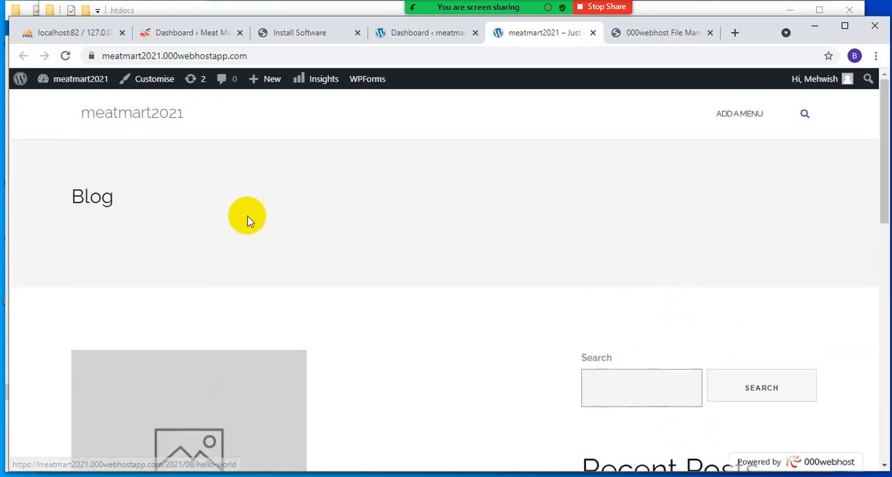
pyautogui.click(294, 54)
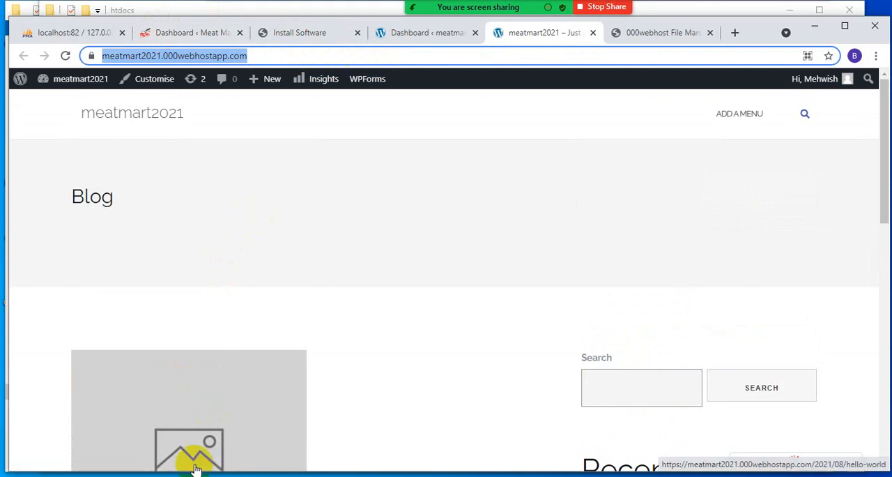
# - Bring up the local htdocs folder in File Explorer, return to the browser and reload the hosted meatmart2021 site
pyautogui.click(369, 476)
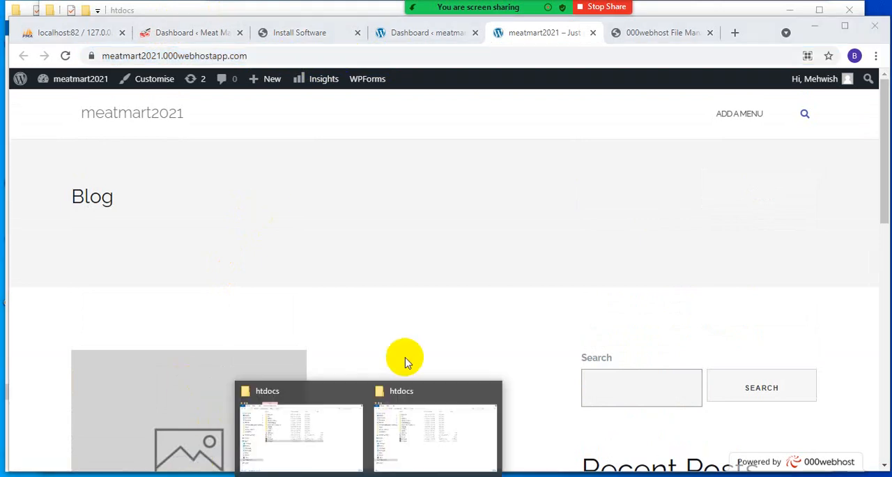
pyautogui.click(452, 436)
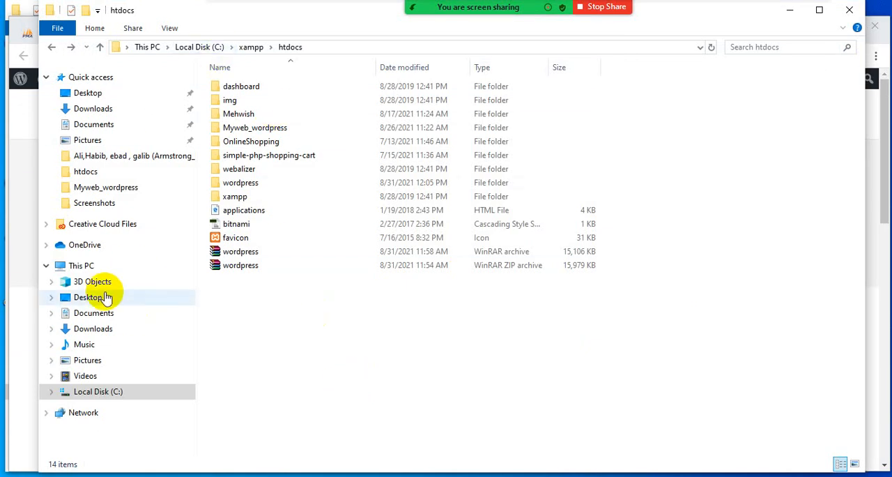
pyautogui.click(31, 124)
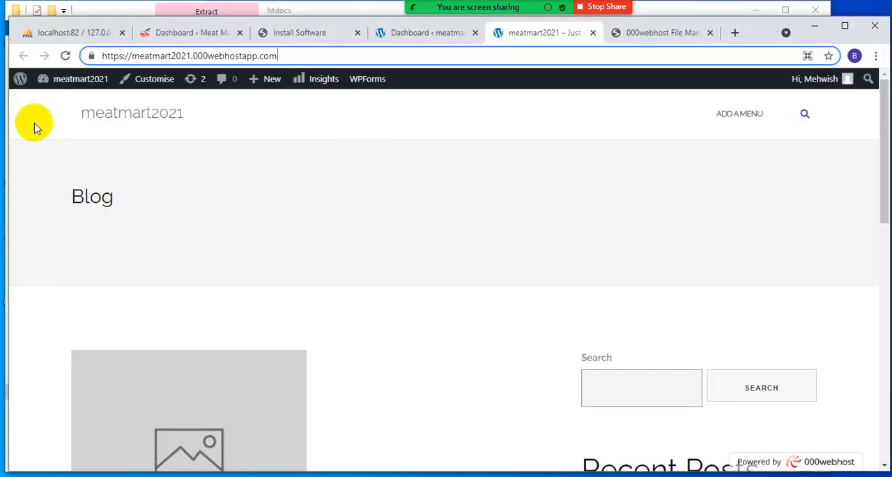
pyautogui.click(65, 56)
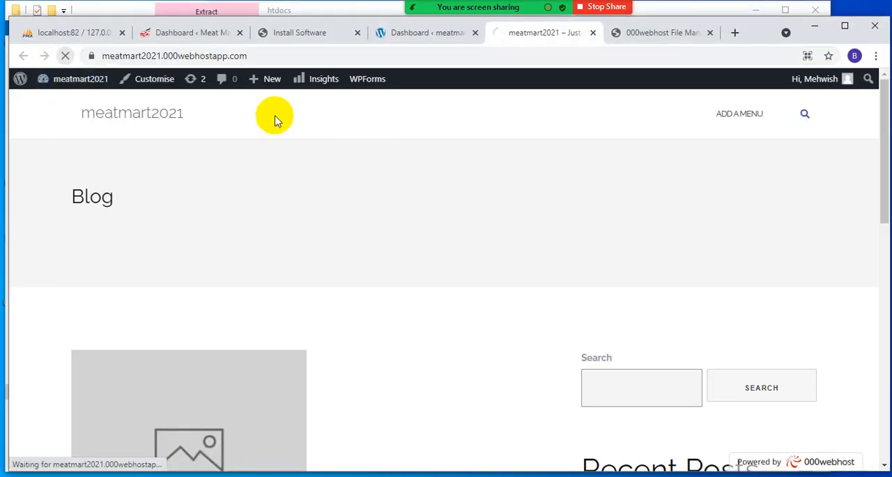
# - Return to the hosted WordPress dashboard and open its installed themes page
pyautogui.click(412, 32)
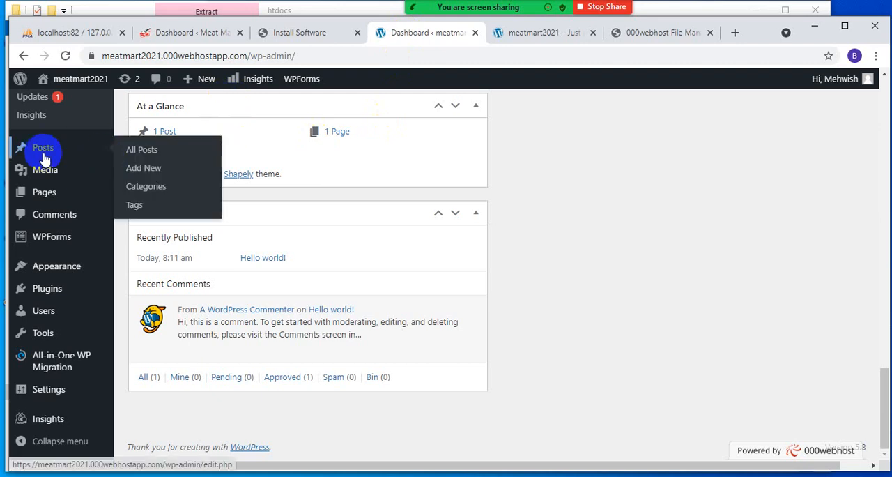
pyautogui.click(61, 271)
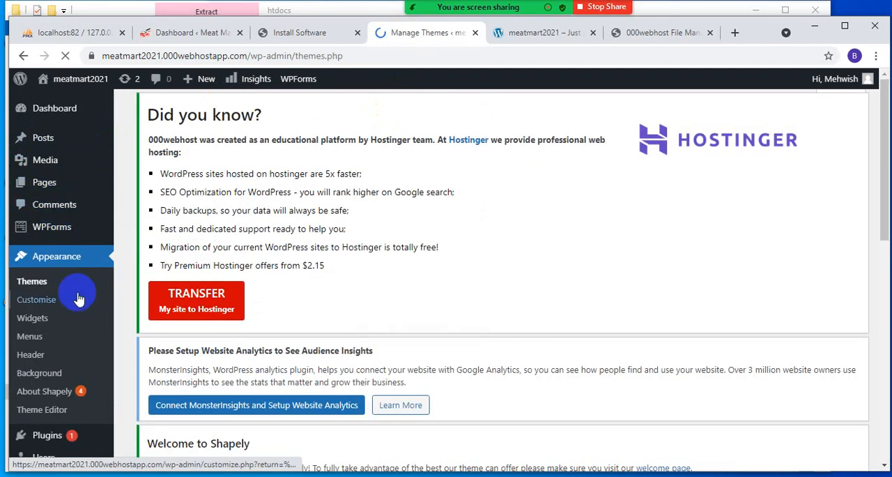
pyautogui.scroll(-3, 76, 303)
pyautogui.scroll(2, 74, 290)
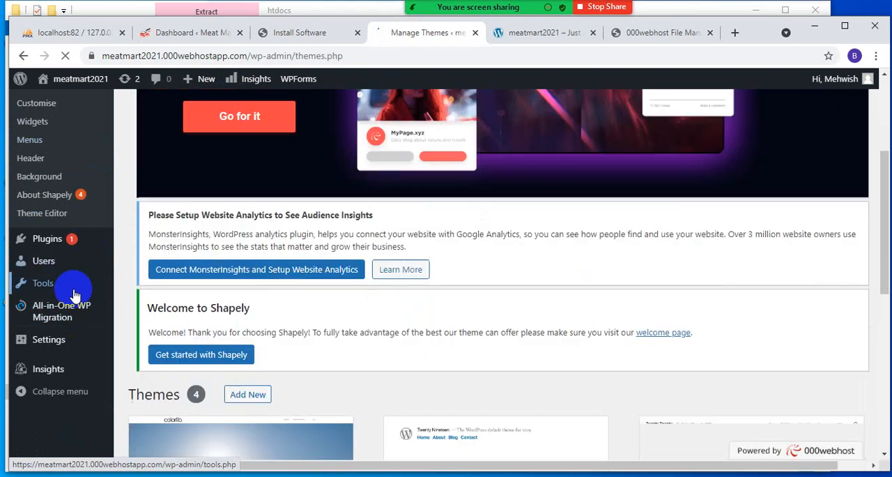
pyautogui.moveTo(36, 359)
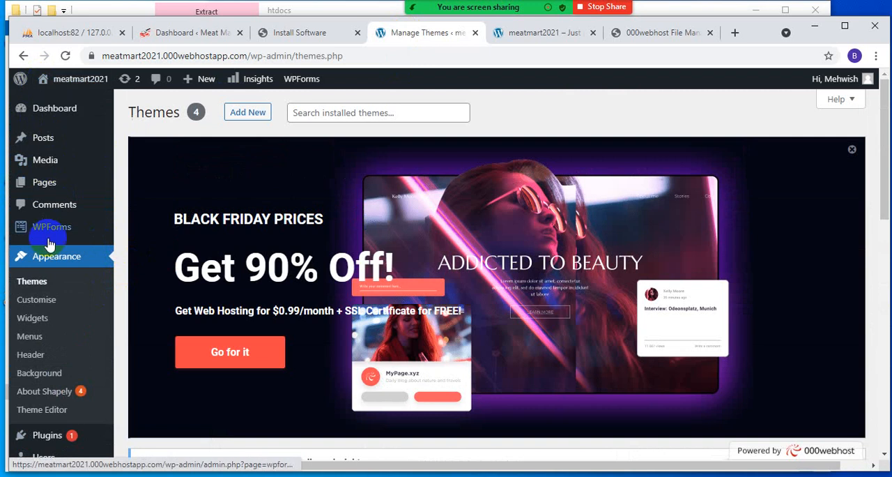
pyautogui.click(42, 281)
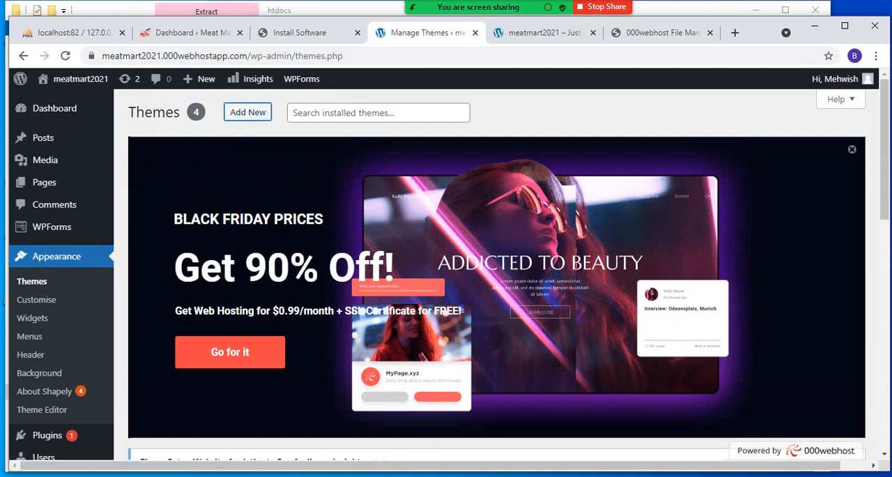
# - Open the page for adding new themes and browse the popular themes
pyautogui.click(246, 116)
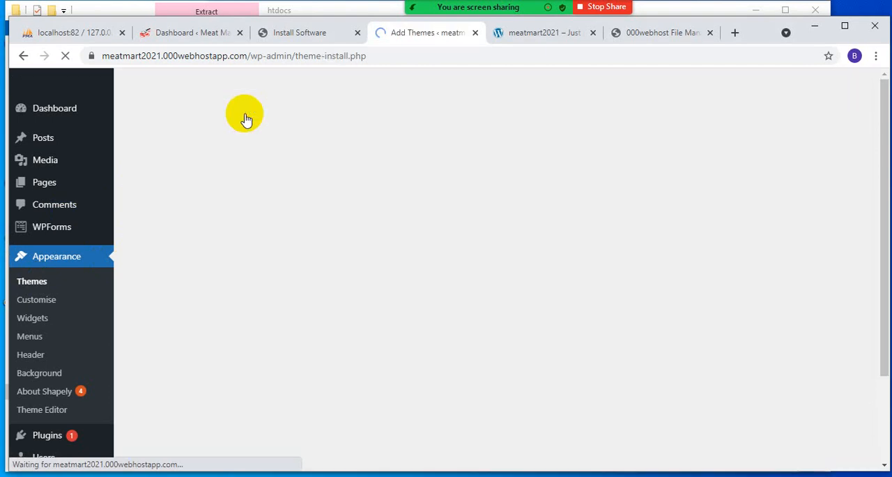
pyautogui.scroll(-5, 384, 276)
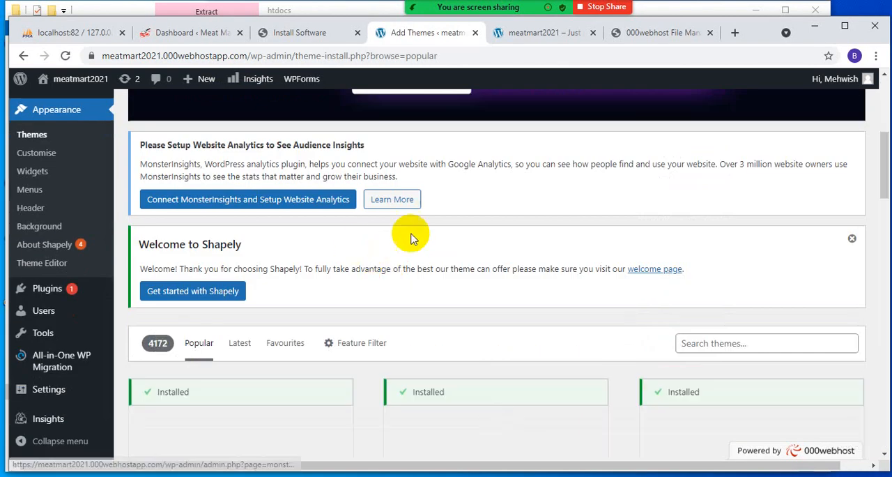
pyautogui.scroll(-4, 412, 269)
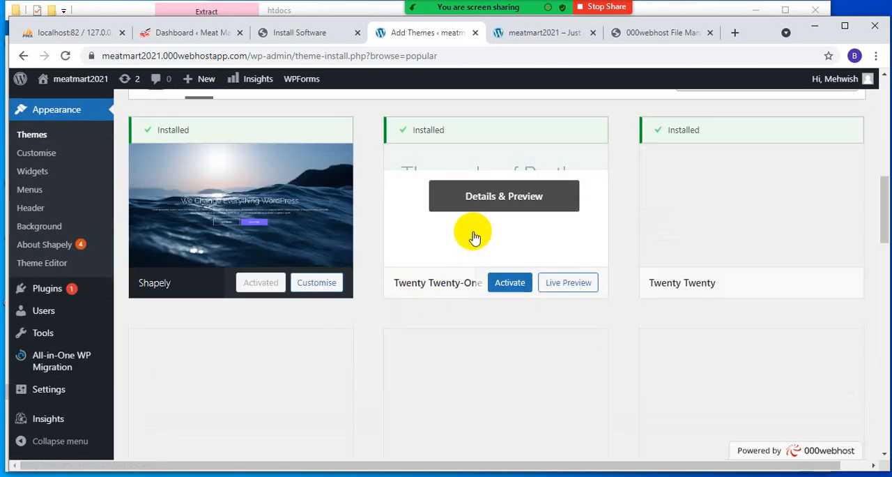
pyautogui.scroll(-4, 640, 263)
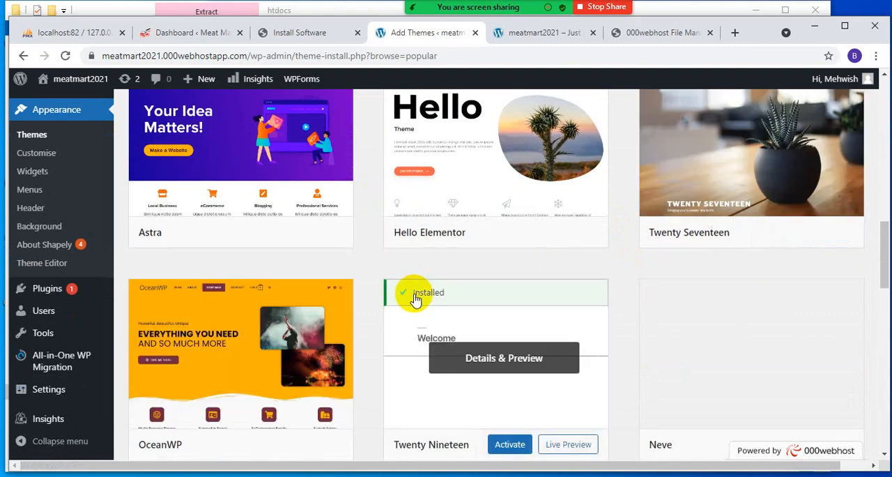
pyautogui.scroll(2, 412, 298)
pyautogui.scroll(-4, 412, 300)
pyautogui.scroll(10, 412, 300)
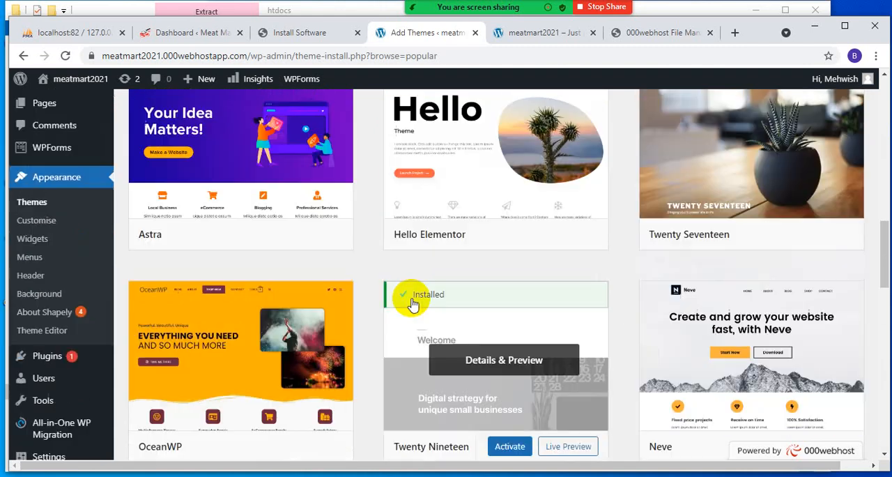
# - Search the theme directory for Food and look through the matching themes
pyautogui.scroll(-3, 617, 319)
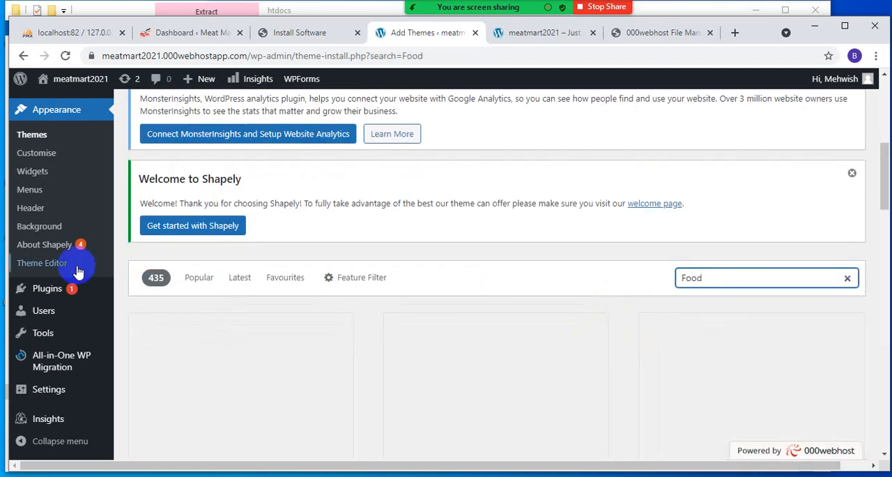
pyautogui.scroll(-3, 371, 247)
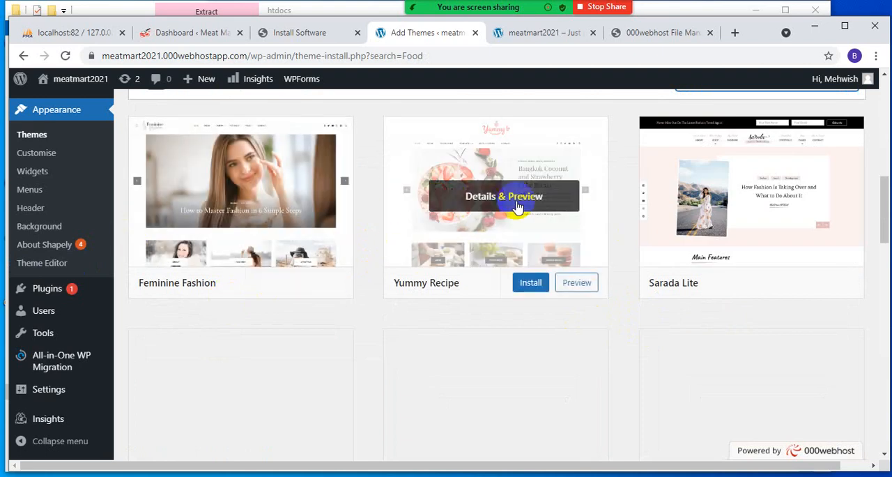
pyautogui.scroll(-3, 502, 216)
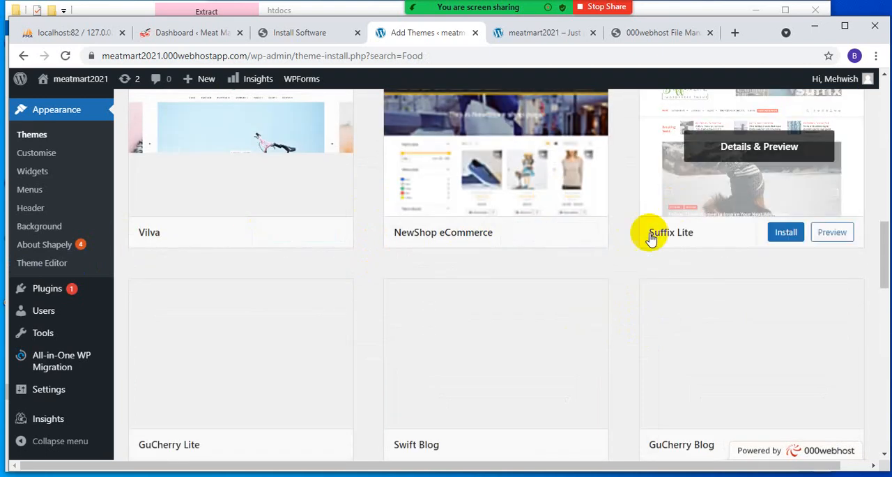
pyautogui.scroll(-2, 534, 314)
# - Switch to File Explorer and open the local site folder C:\xampp\htdocs\Myweb_wordpress
pyautogui.moveTo(338, 395)
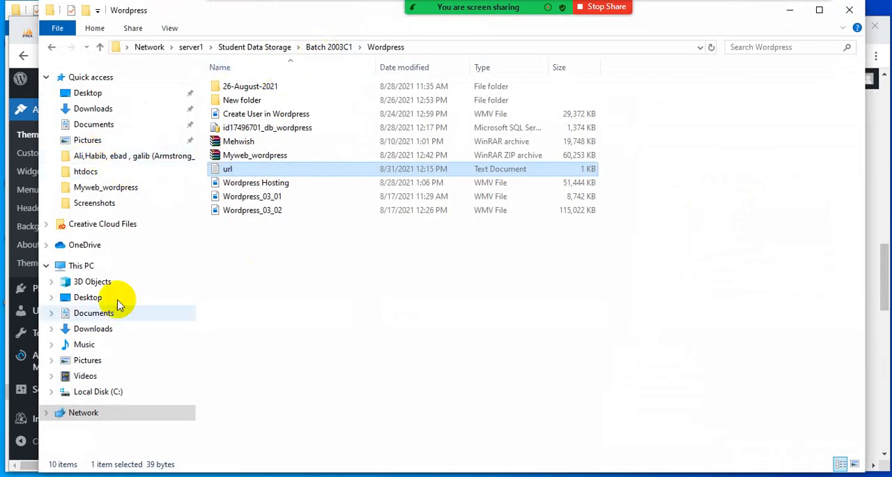
pyautogui.click(100, 393)
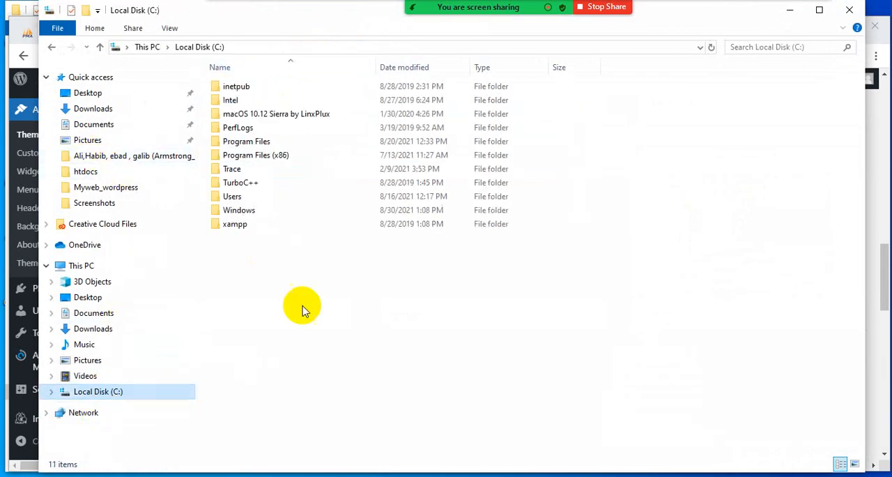
pyautogui.doubleClick(245, 225)
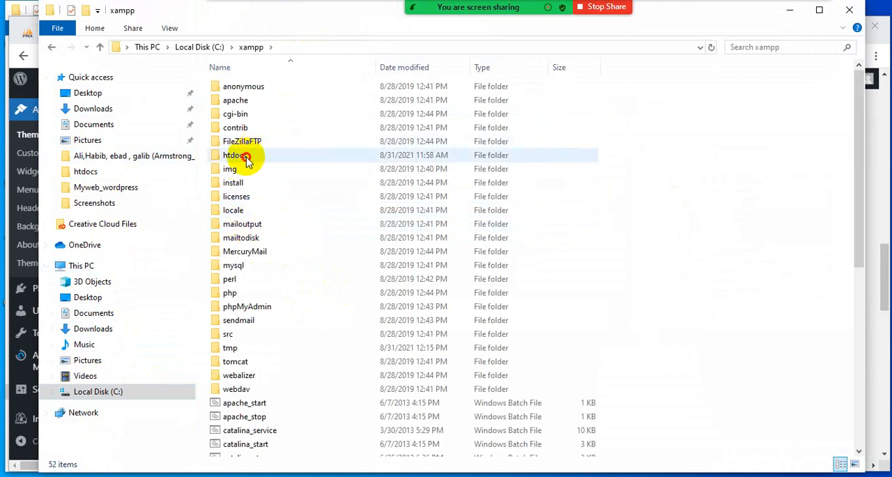
pyautogui.doubleClick(235, 159)
pyautogui.click(256, 134)
pyautogui.doubleClick(255, 133)
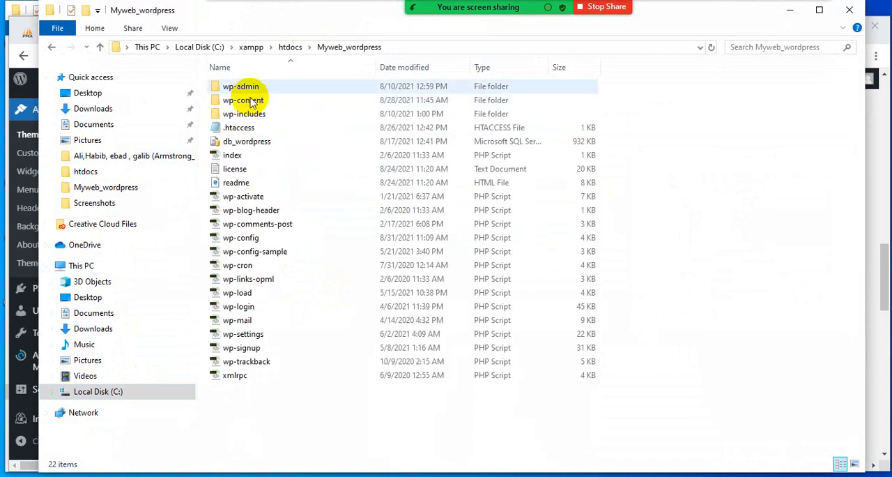
# - Look inside wp-includes, go back, and open the themes folder under wp-content to check the local theme names
pyautogui.doubleClick(254, 116)
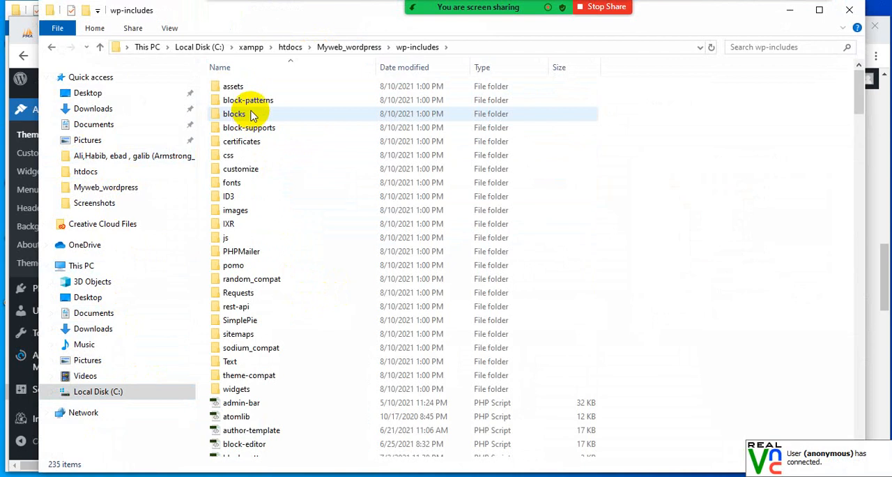
pyautogui.click(51, 47)
pyautogui.doubleClick(232, 99)
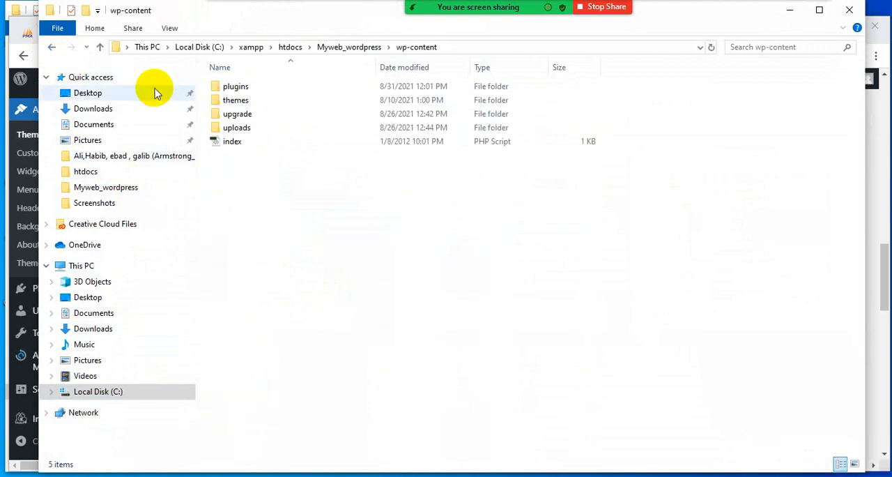
pyautogui.doubleClick(244, 102)
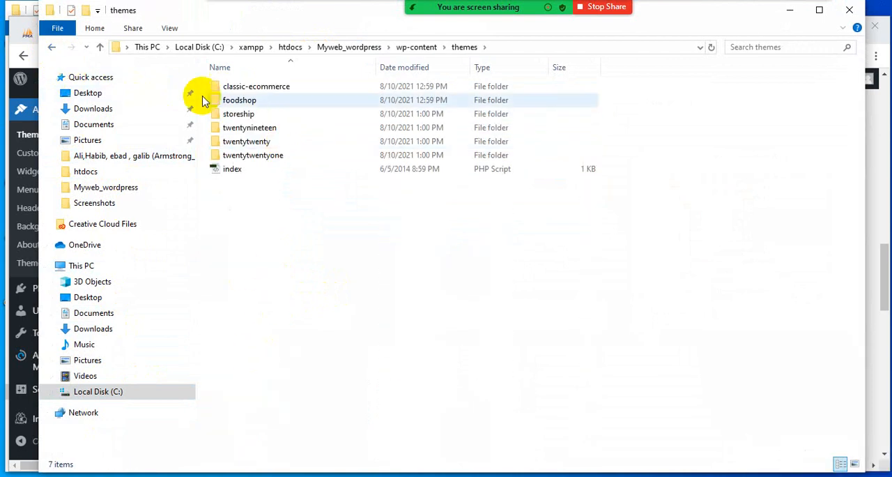
# - Return to the browser, search the theme directory for Foodshop and install the FoodShop theme on the hosted site
pyautogui.click(797, 12)
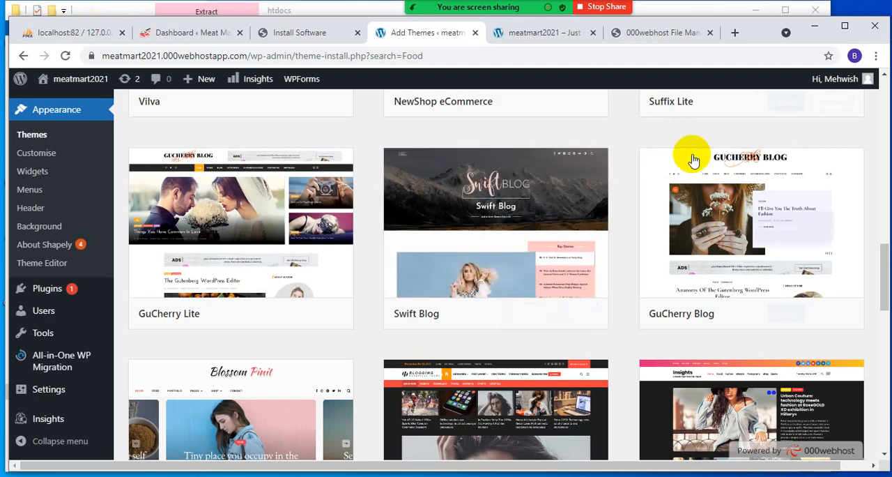
pyautogui.scroll(5, 690, 174)
pyautogui.scroll(6, 690, 189)
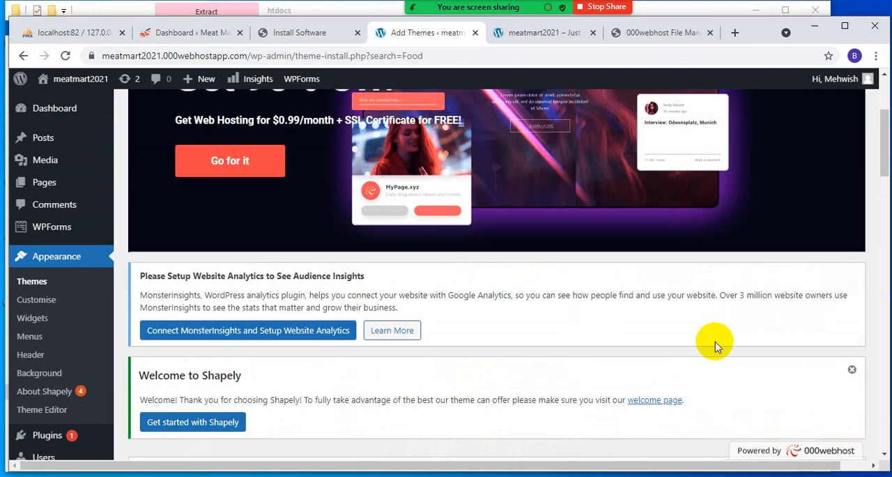
pyautogui.scroll(-4, 713, 341)
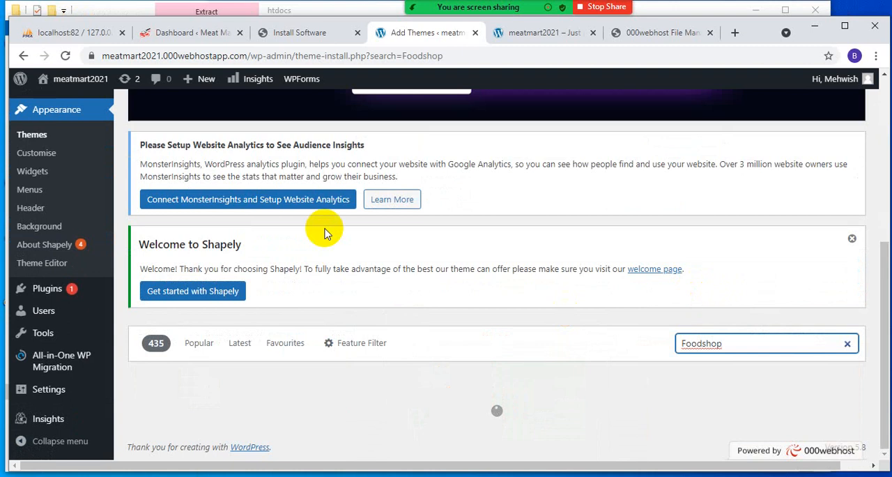
pyautogui.scroll(-1, 418, 300)
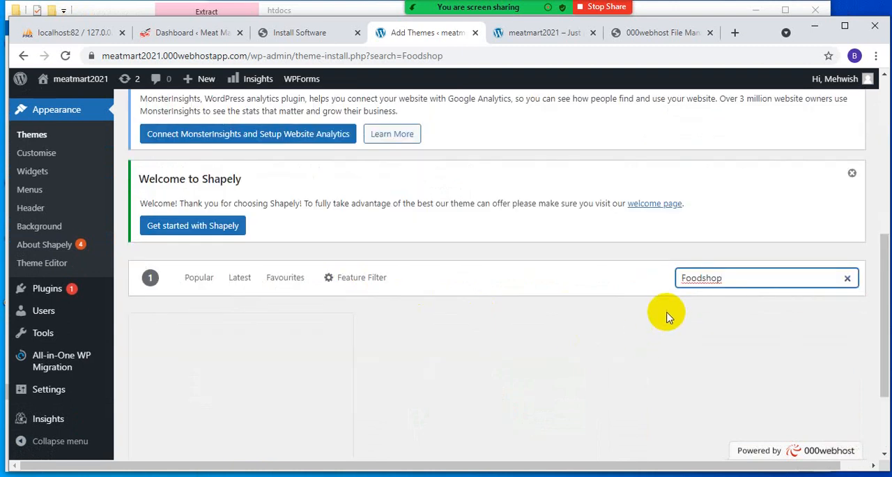
pyautogui.scroll(-2, 538, 325)
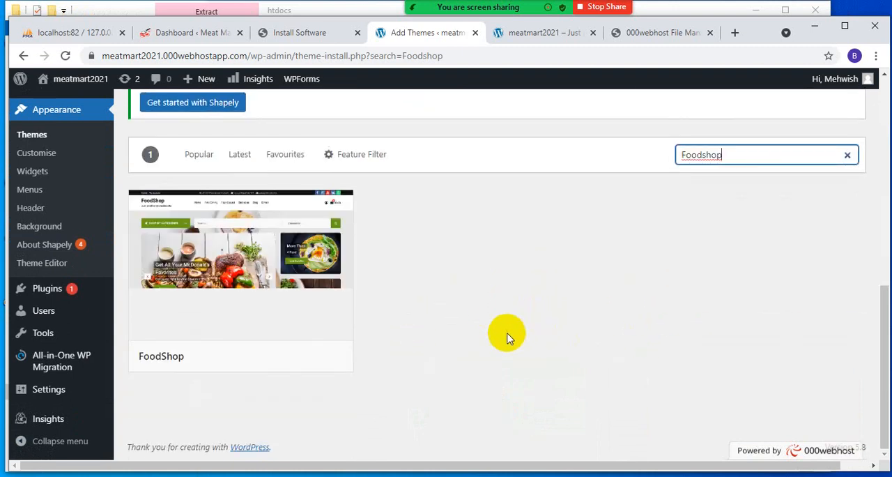
pyautogui.click(274, 357)
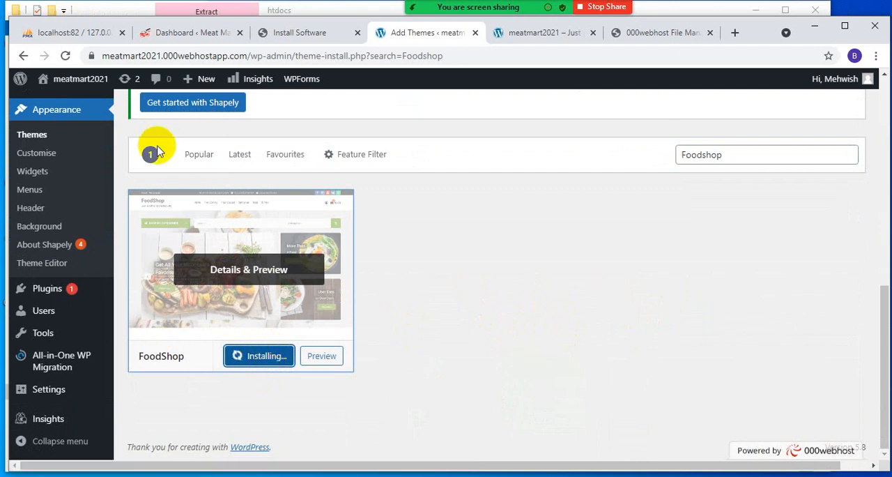
# - Open the hosted site's WordPress database in phpMyAdmin from the 000webhost Database Manager and look through its tables
pyautogui.click(286, 32)
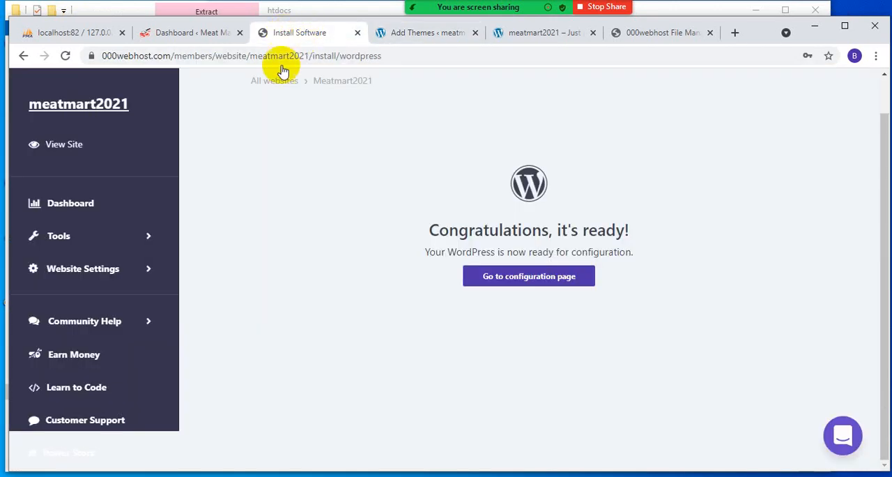
pyautogui.click(60, 235)
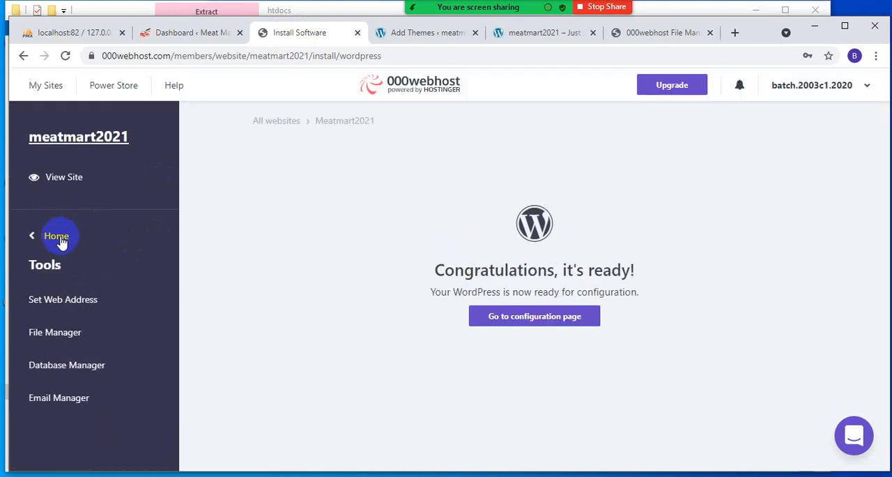
pyautogui.click(63, 366)
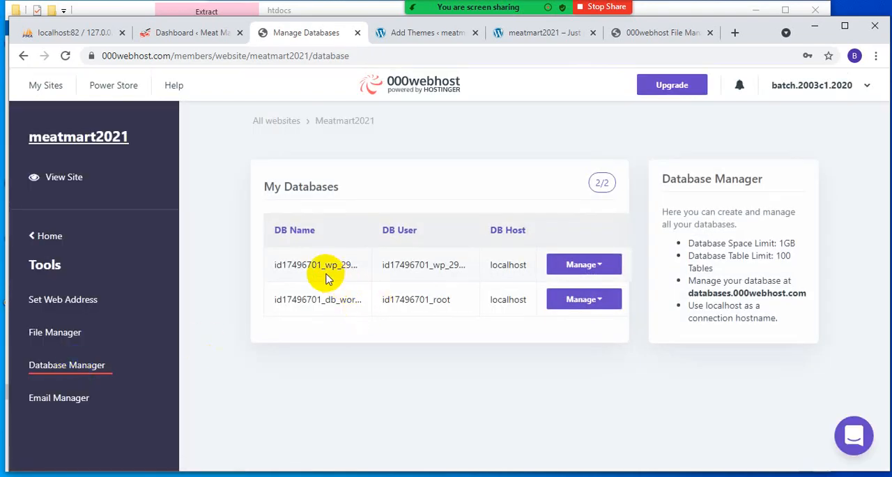
pyautogui.click(572, 265)
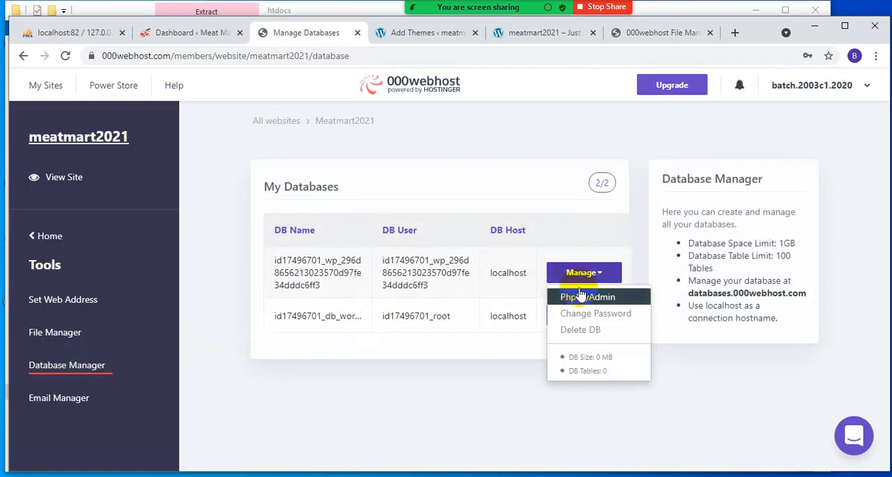
pyautogui.click(580, 296)
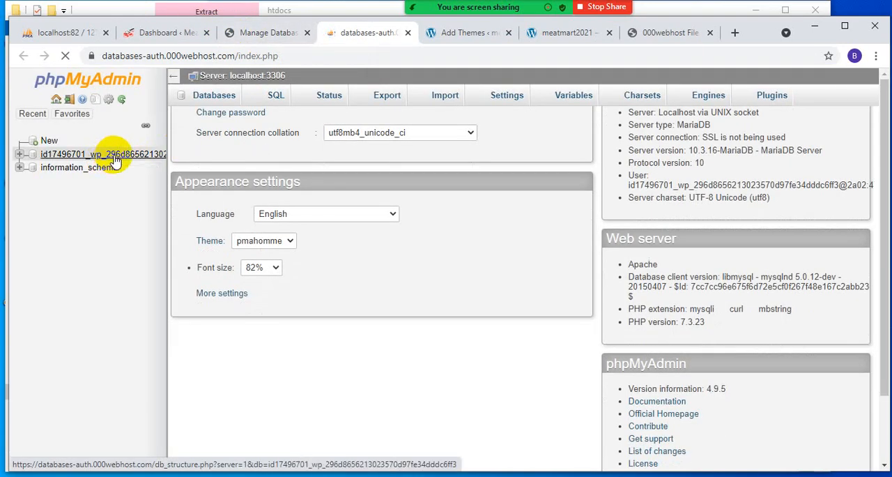
pyautogui.click(115, 159)
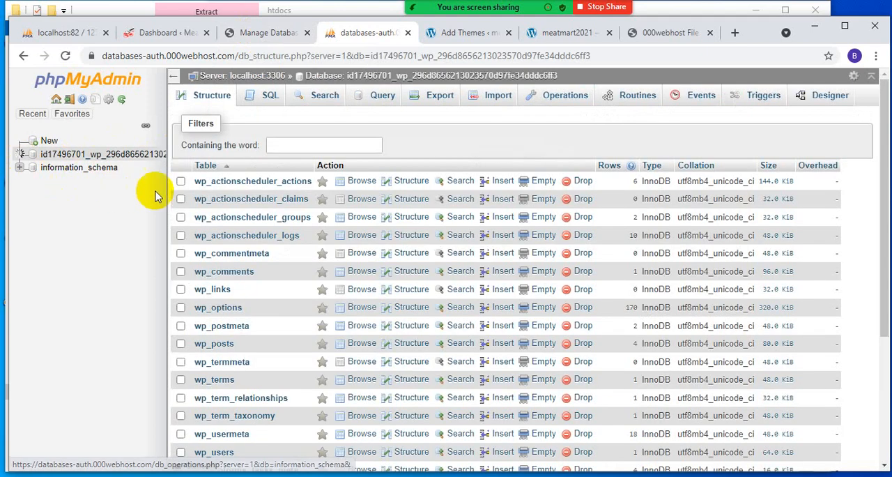
pyautogui.scroll(-3, 217, 210)
pyautogui.scroll(3, 181, 308)
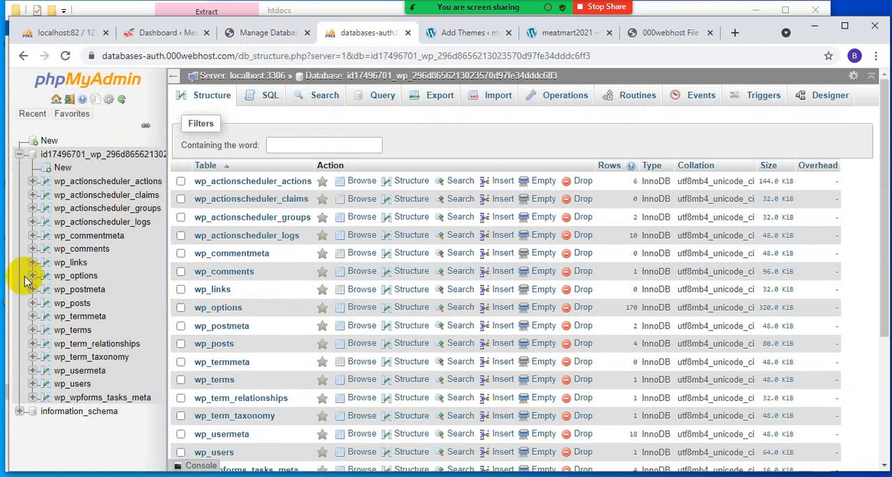
# - Activate the installed FoodShop theme on the hosted site and reload the meatmart2021 front page
pyautogui.click(470, 33)
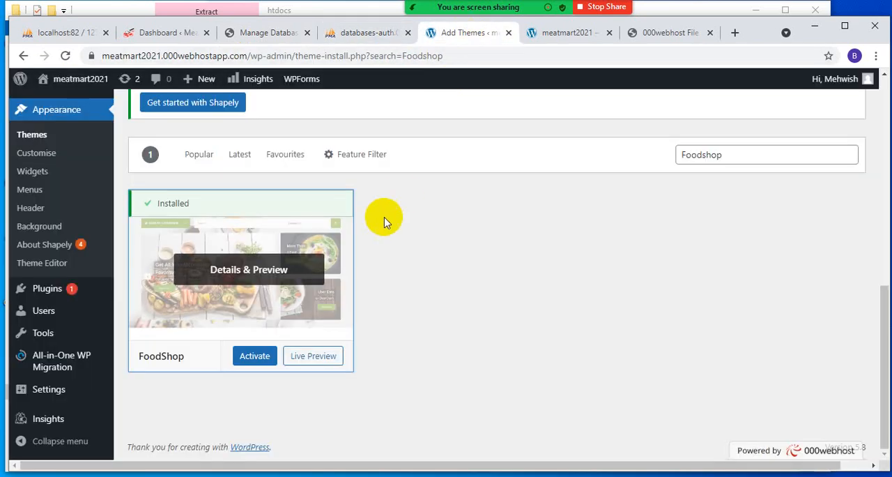
pyautogui.click(249, 359)
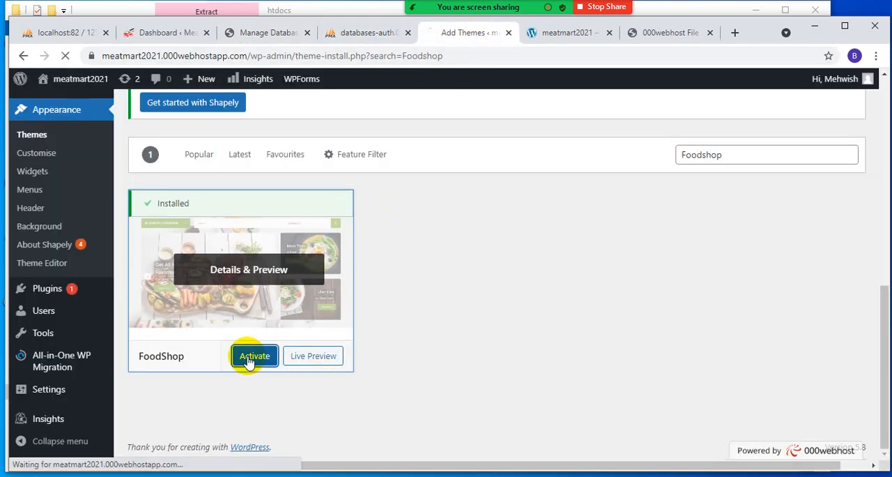
pyautogui.click(569, 33)
pyautogui.click(66, 58)
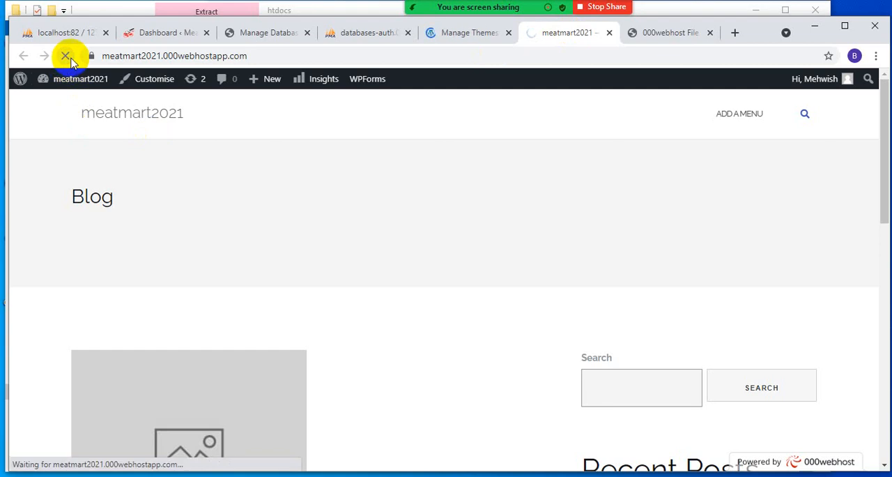
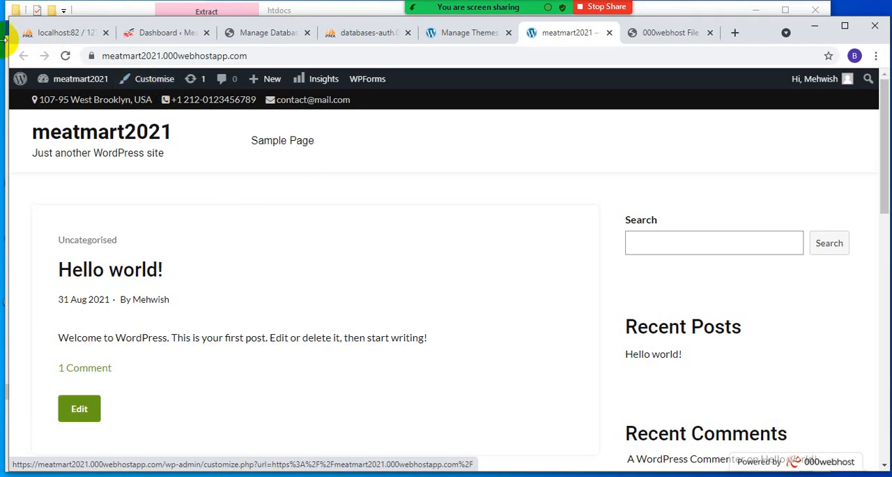
# - Open the meatmart2021 dashboard on 000webhost and look over its usage statistics and website tools
pyautogui.click(281, 37)
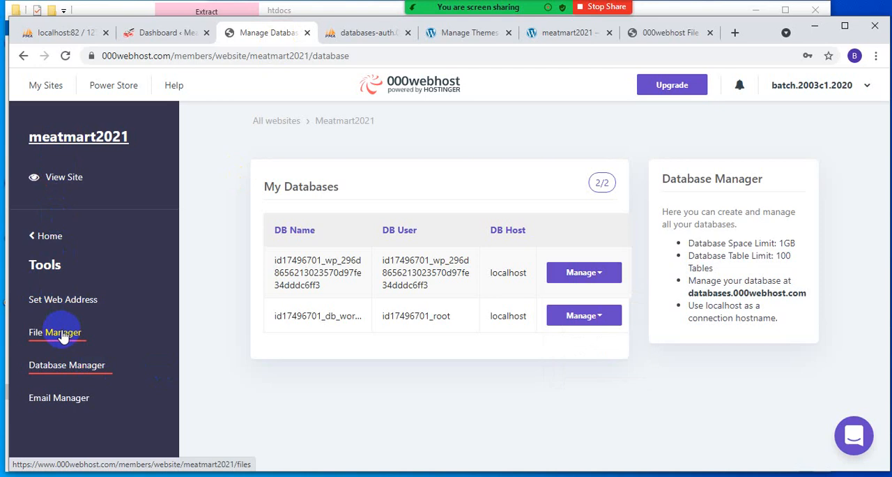
pyautogui.click(46, 237)
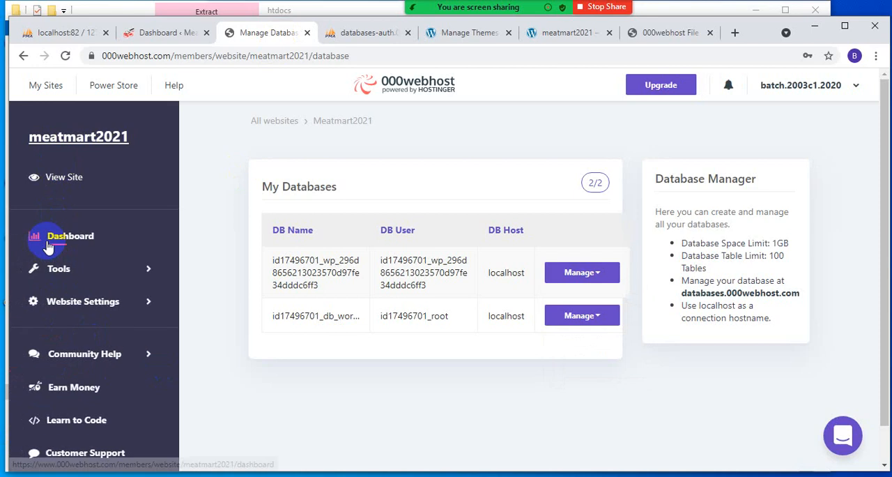
pyautogui.click(50, 241)
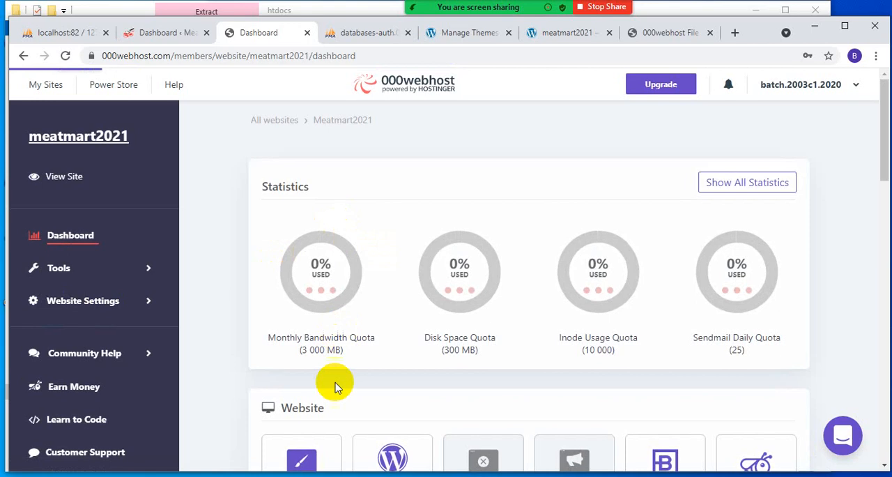
pyautogui.scroll(-2, 335, 388)
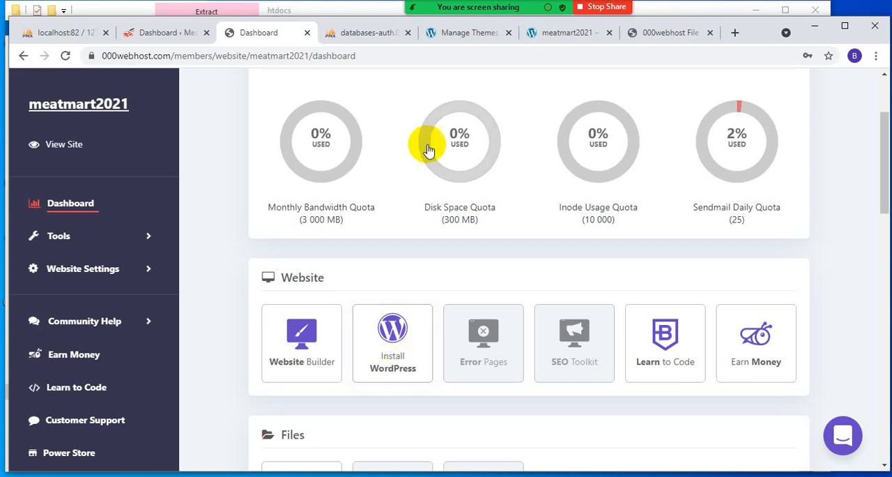
# - Open the hosted site's WordPress dashboard, look over the FoodShop customisation options and leave the customiser
pyautogui.click(368, 32)
pyautogui.click(463, 33)
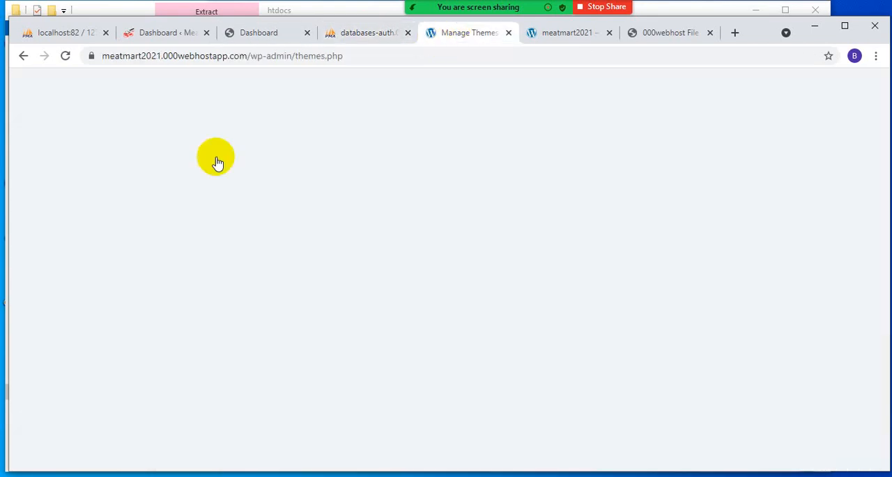
pyautogui.moveTo(48, 114)
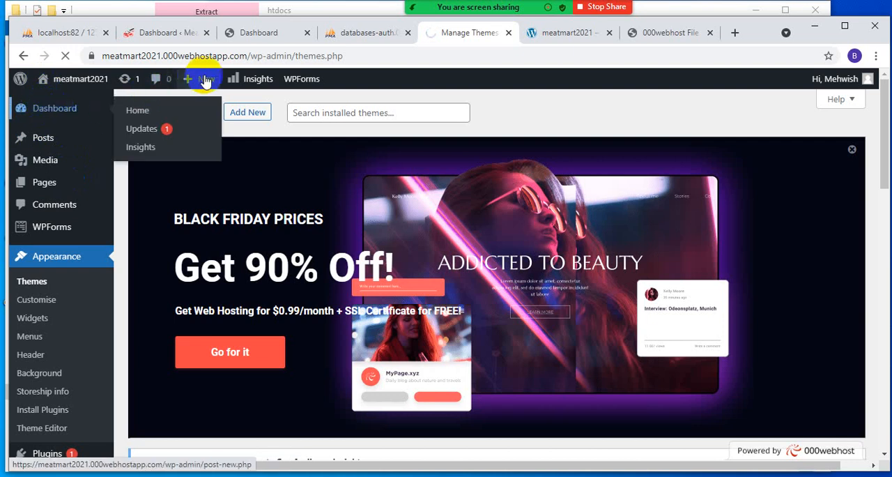
pyautogui.click(75, 82)
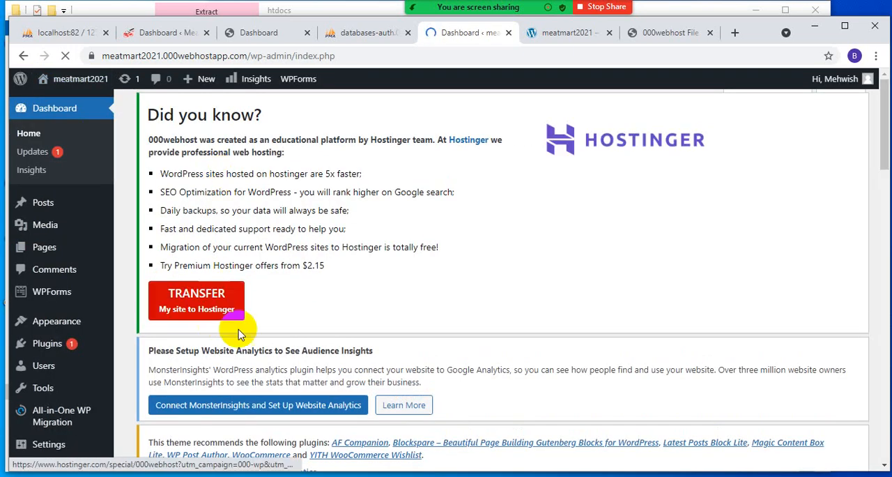
pyautogui.scroll(-4, 241, 331)
pyautogui.scroll(-1, 188, 349)
pyautogui.scroll(-1, 190, 353)
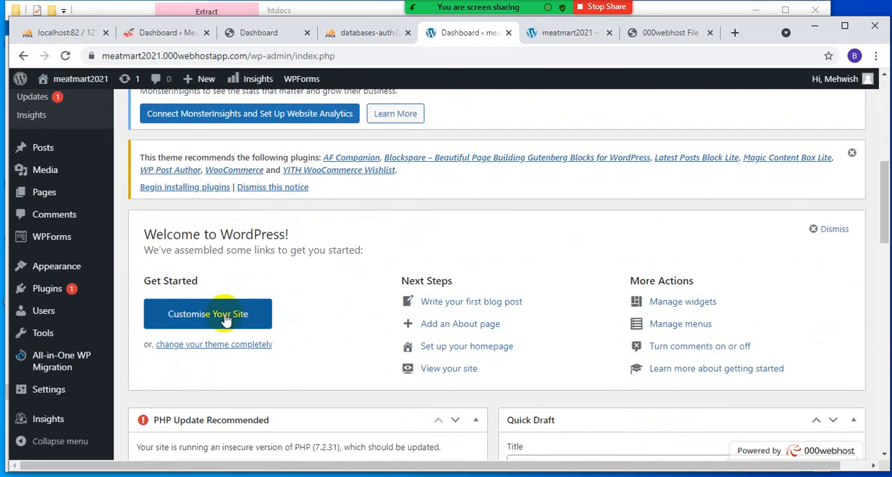
pyautogui.click(226, 317)
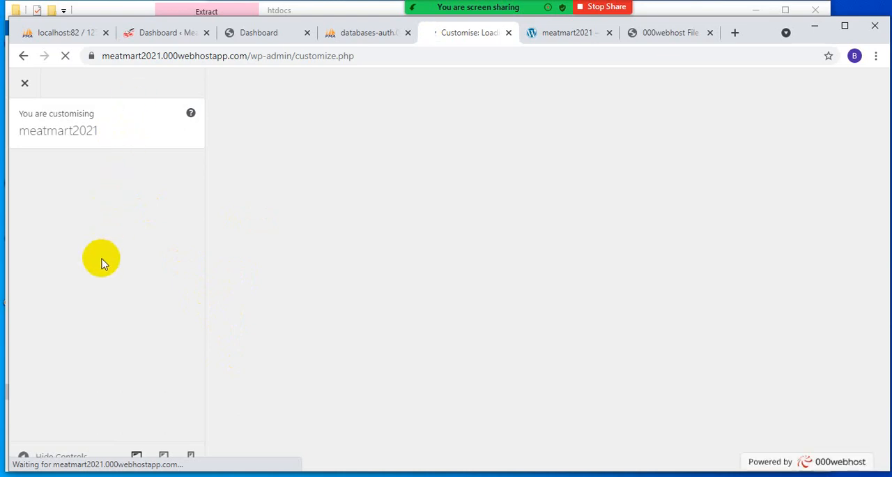
pyautogui.scroll(-3, 83, 209)
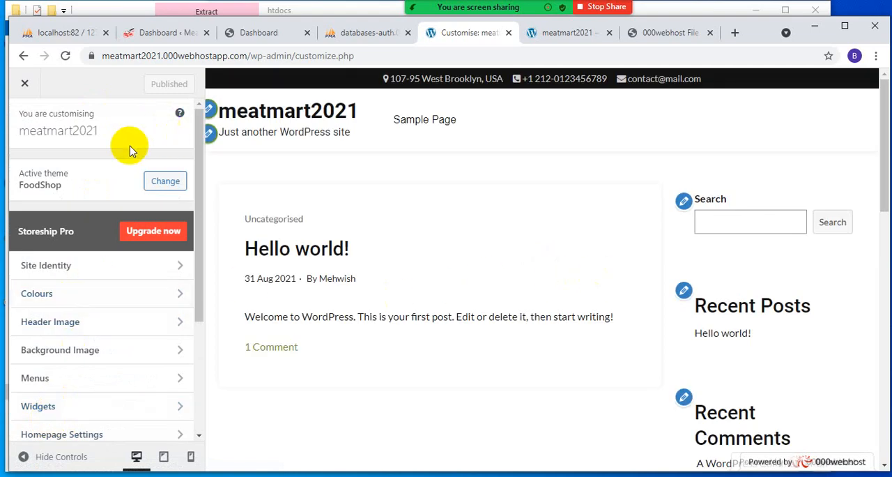
pyautogui.click(23, 84)
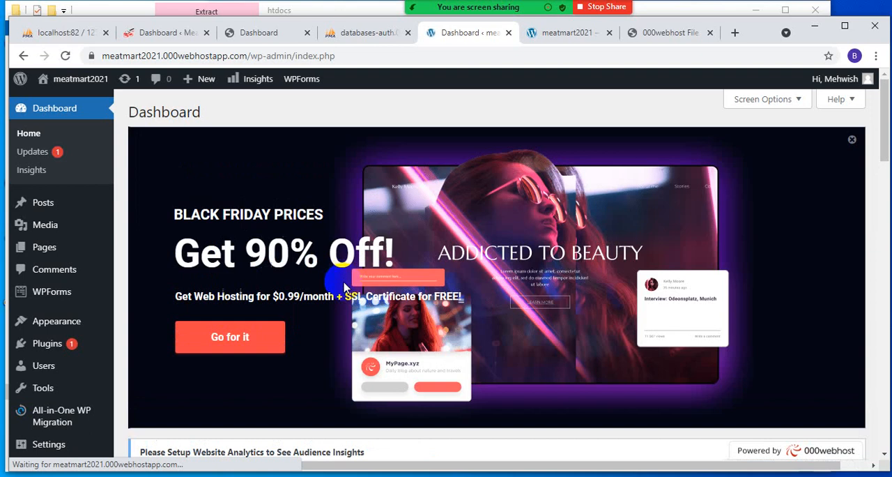
# - Open the hosted site's installed plugins page and look through the plugin list
pyautogui.scroll(-10, 329, 395)
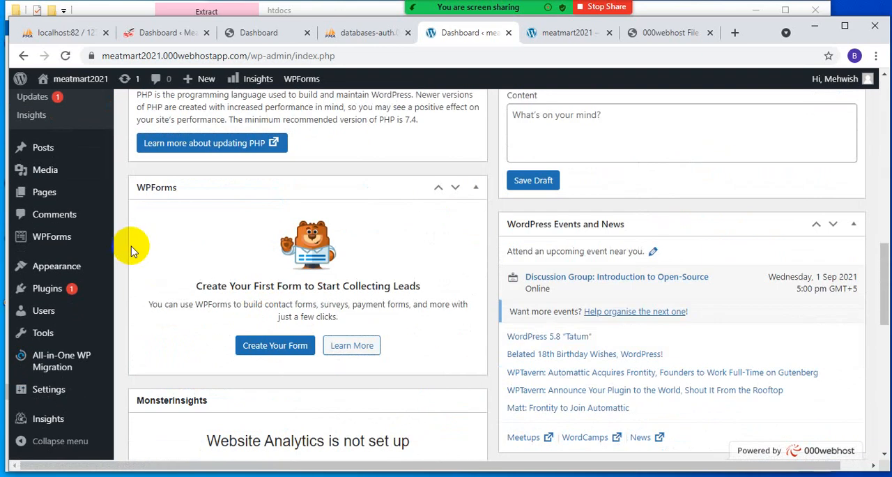
pyautogui.click(49, 290)
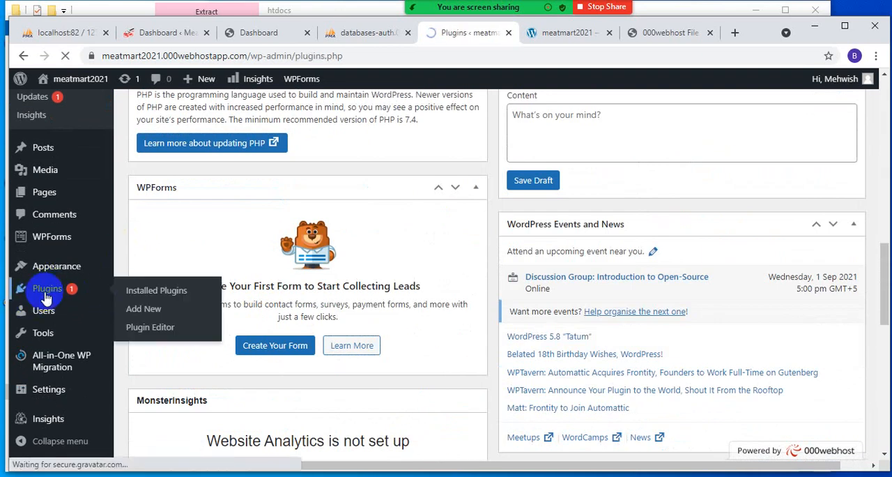
pyautogui.scroll(-4, 424, 253)
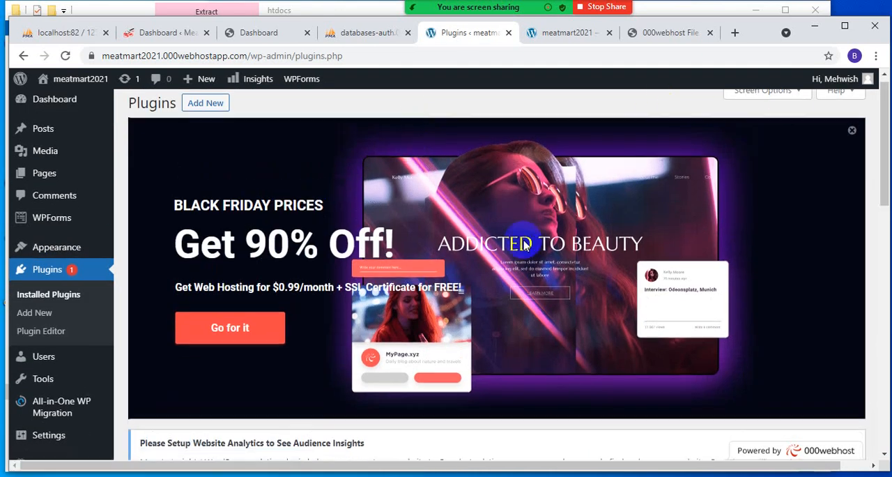
pyautogui.scroll(4, 228, 181)
pyautogui.scroll(-6, 409, 249)
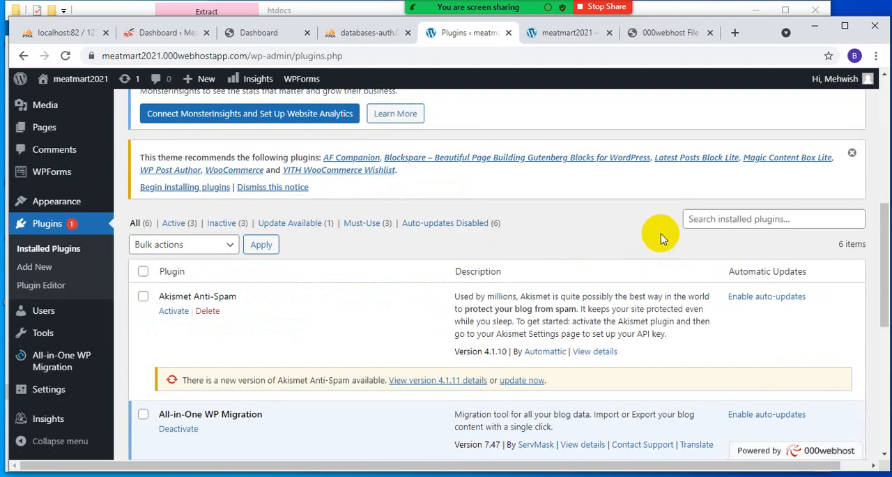
pyautogui.scroll(6, 538, 259)
# - Open the page for adding plugins, dismiss the promotional banner, then search for woo and install WooCommerce
pyautogui.click(210, 112)
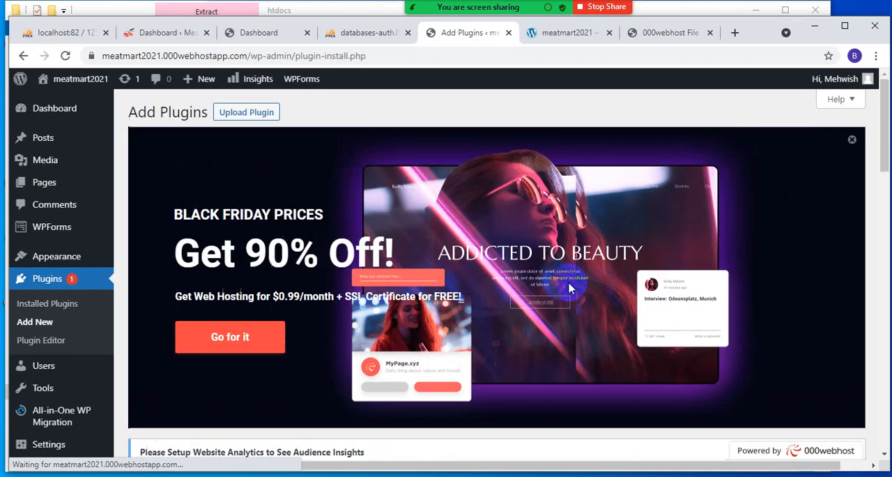
pyautogui.click(851, 138)
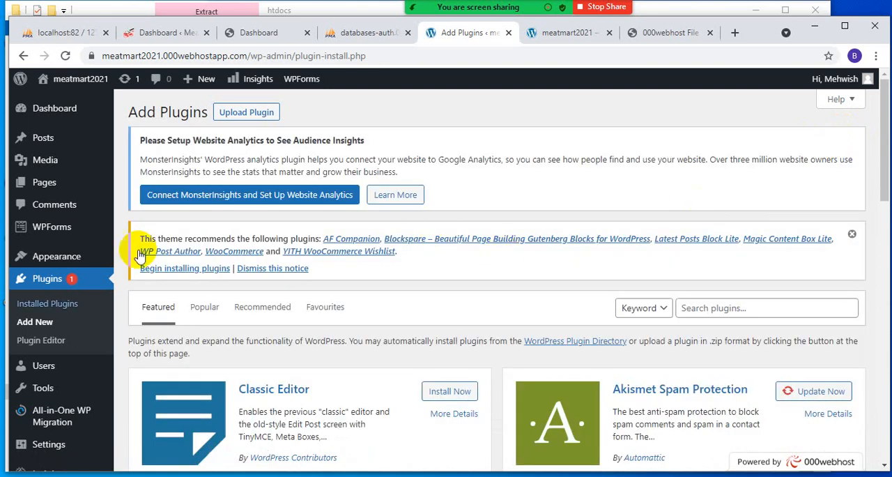
pyautogui.click(726, 309)
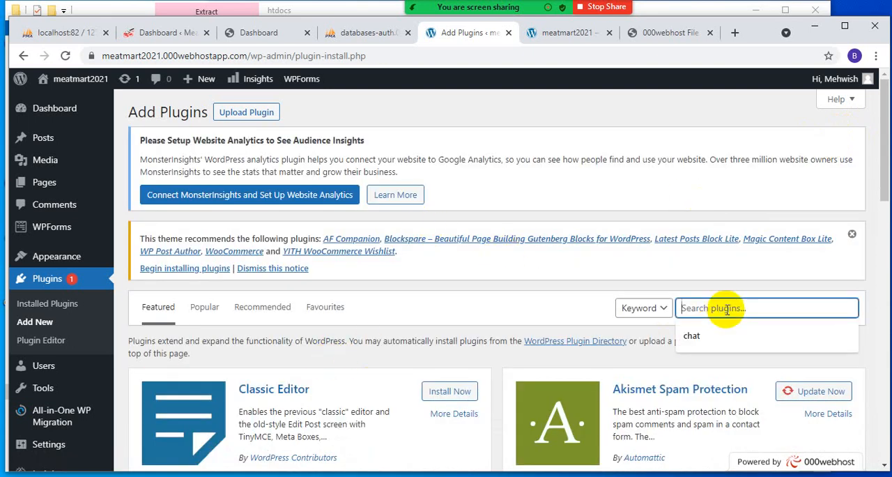
pyautogui.write('woo')
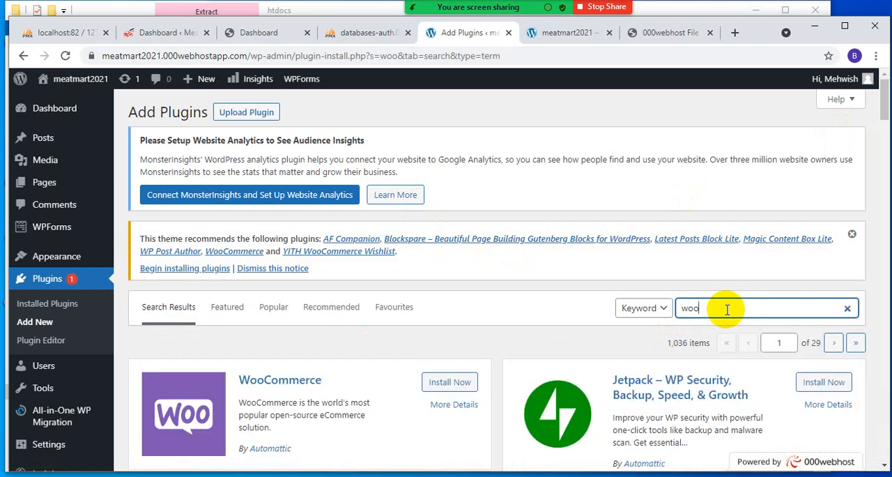
pyautogui.click(437, 382)
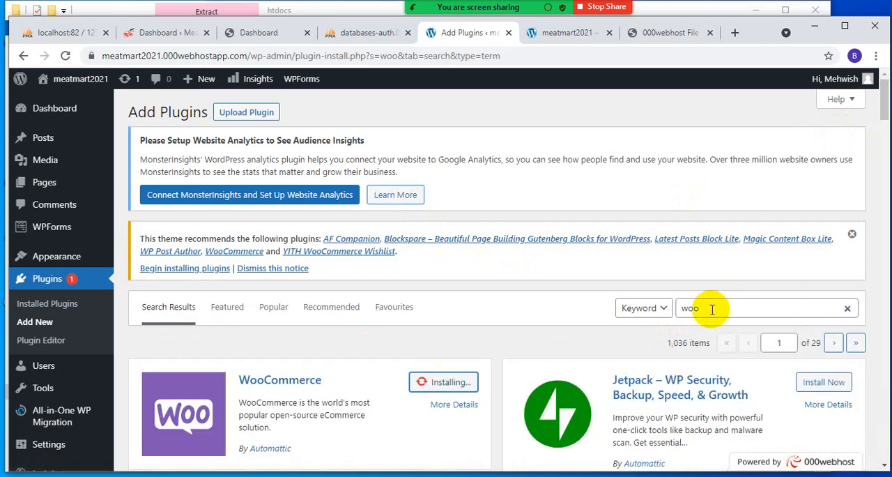
# - Search the plugin directory for chat and look through the available chat plugins
pyautogui.moveTo(713, 307); pyautogui.dragTo(651, 304)
pyautogui.write('cha')
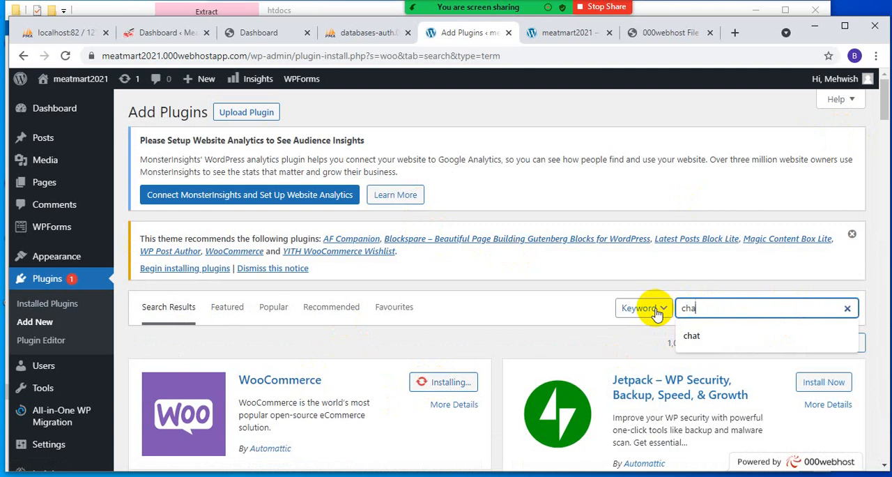
pyautogui.write('t')
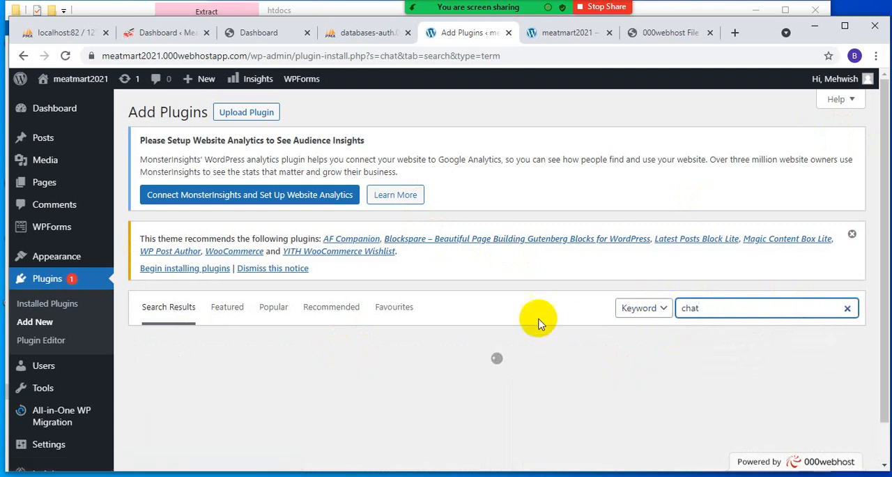
pyautogui.scroll(-1, 526, 321)
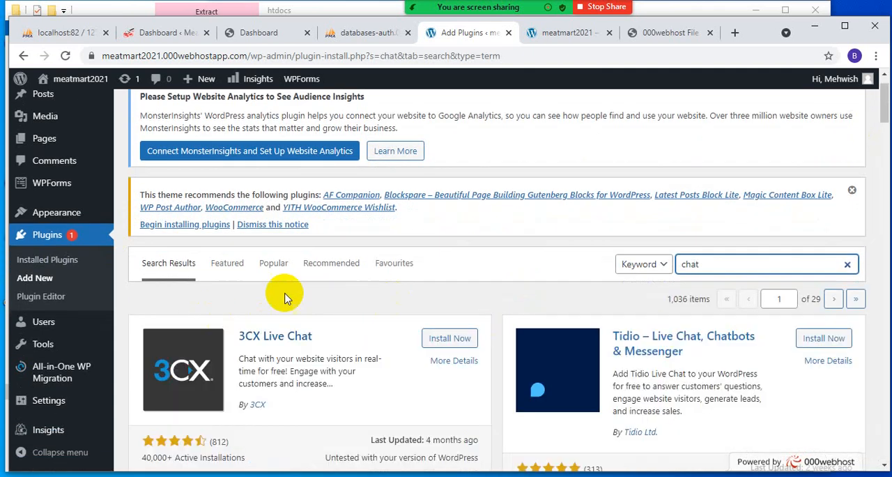
pyautogui.scroll(-3, 578, 334)
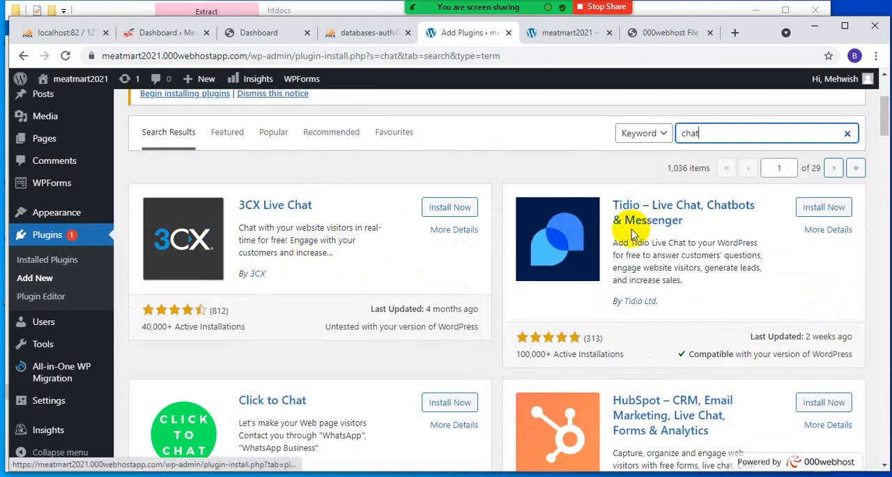
pyautogui.scroll(-1, 633, 235)
pyautogui.scroll(1, 408, 219)
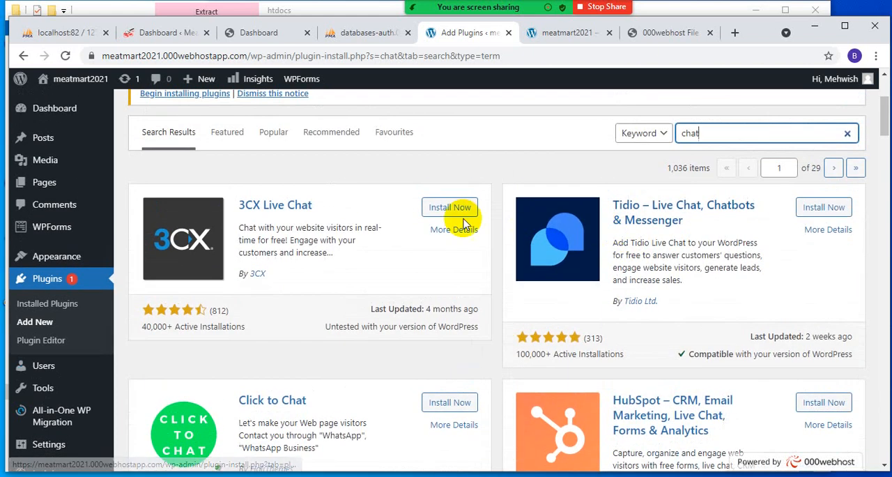
pyautogui.scroll(-4, 398, 269)
pyautogui.scroll(-2, 399, 274)
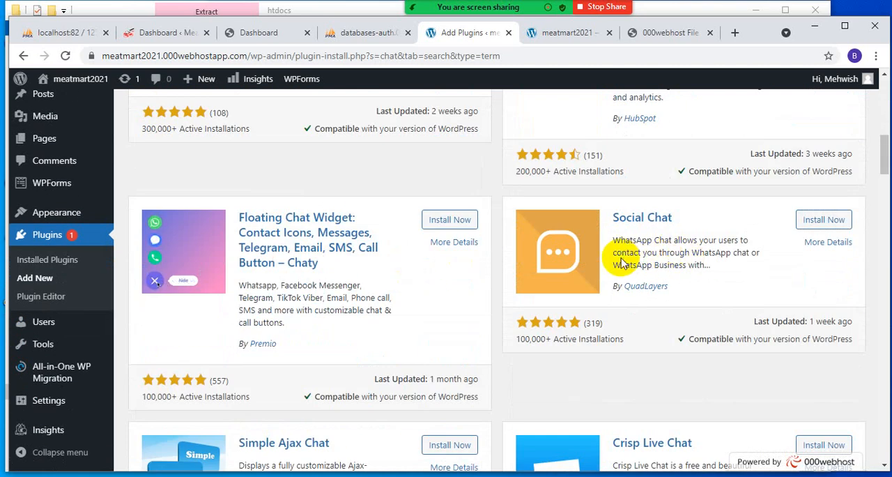
pyautogui.scroll(-2, 647, 277)
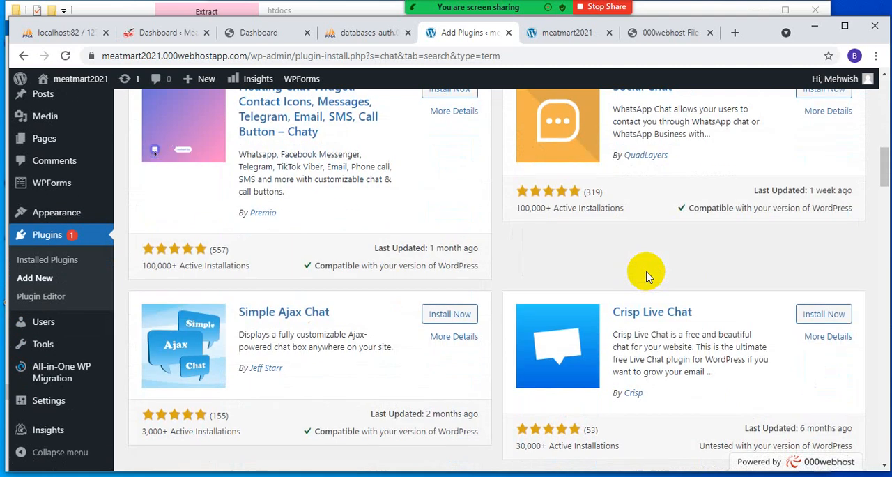
pyautogui.scroll(-1, 647, 277)
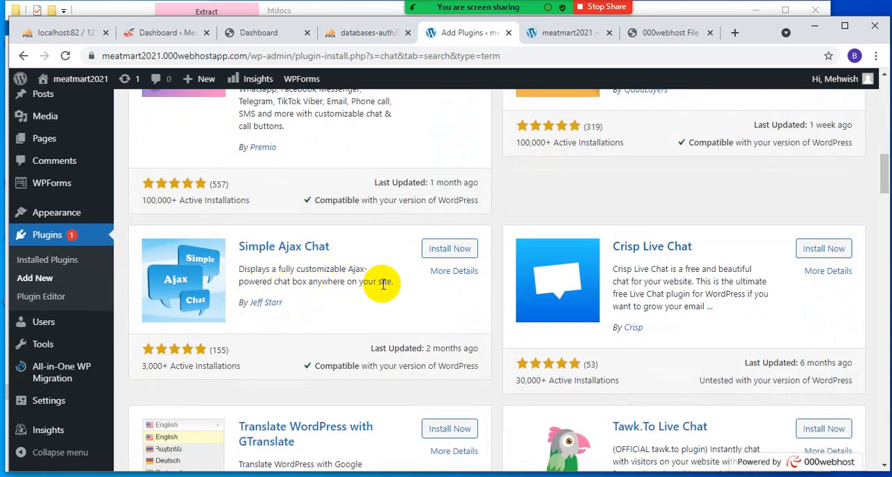
pyautogui.scroll(-5, 404, 293)
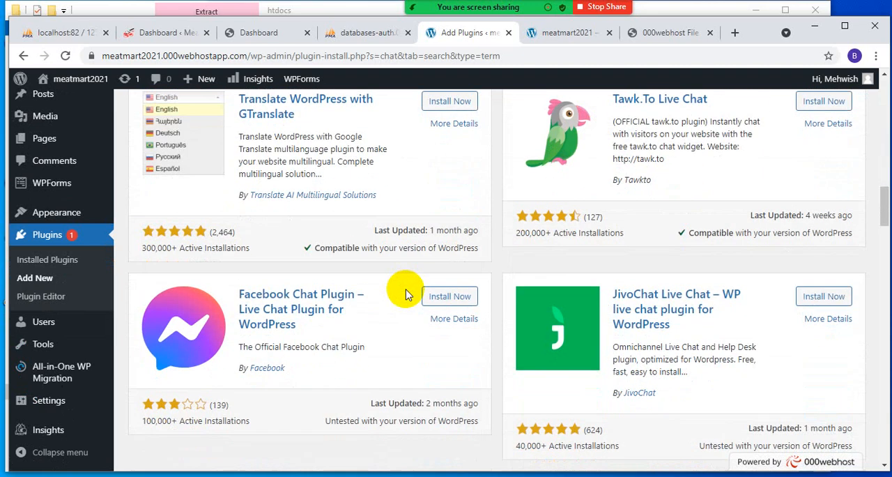
pyautogui.scroll(-3, 407, 295)
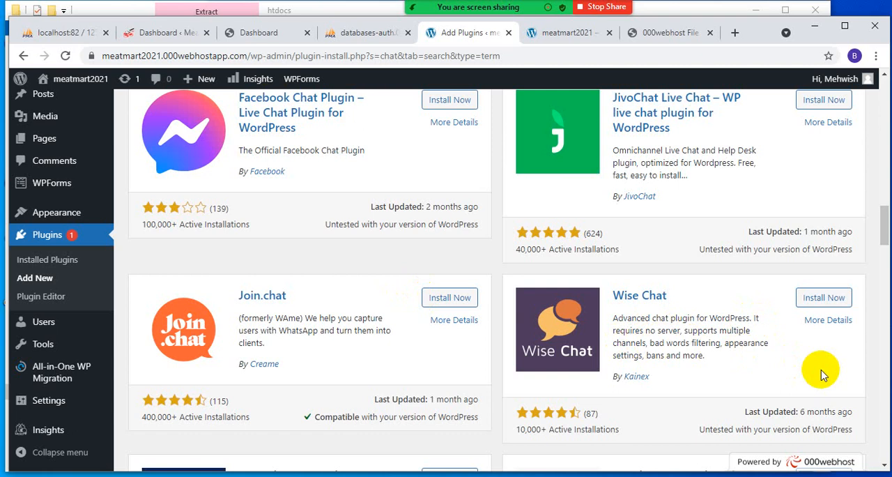
pyautogui.scroll(12, 822, 375)
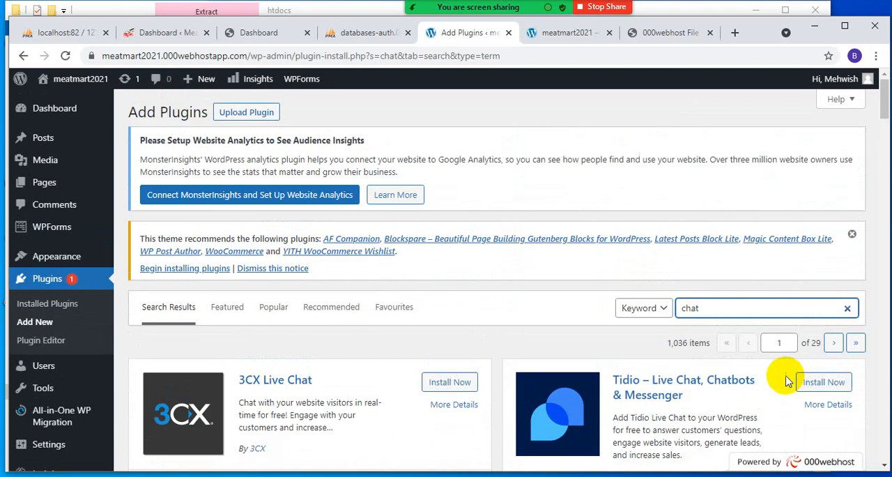
# - Install the Tidio, 3CX Live Chat and HubSpot plugins from the chat search results
pyautogui.click(823, 382)
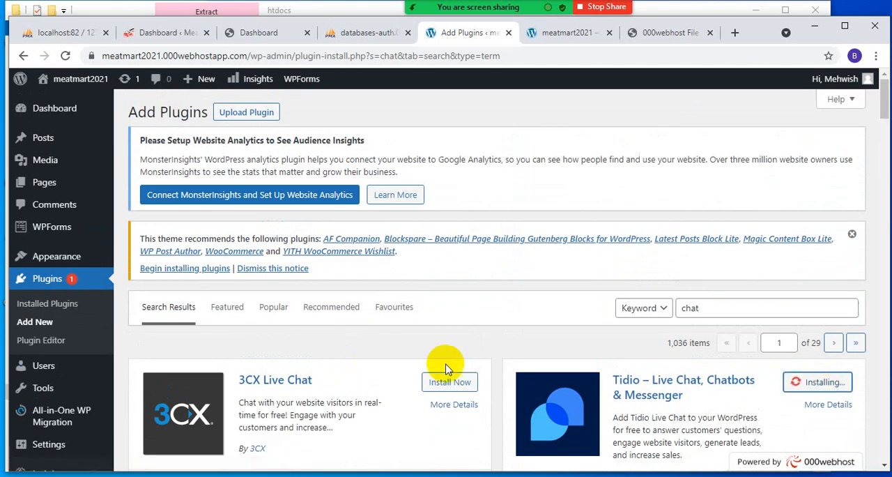
pyautogui.click(443, 380)
pyautogui.scroll(-3, 530, 352)
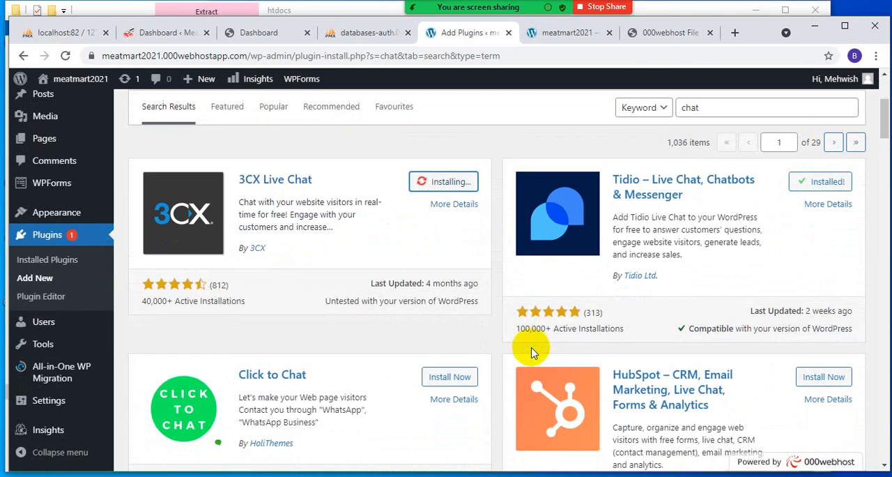
pyautogui.scroll(-3, 531, 352)
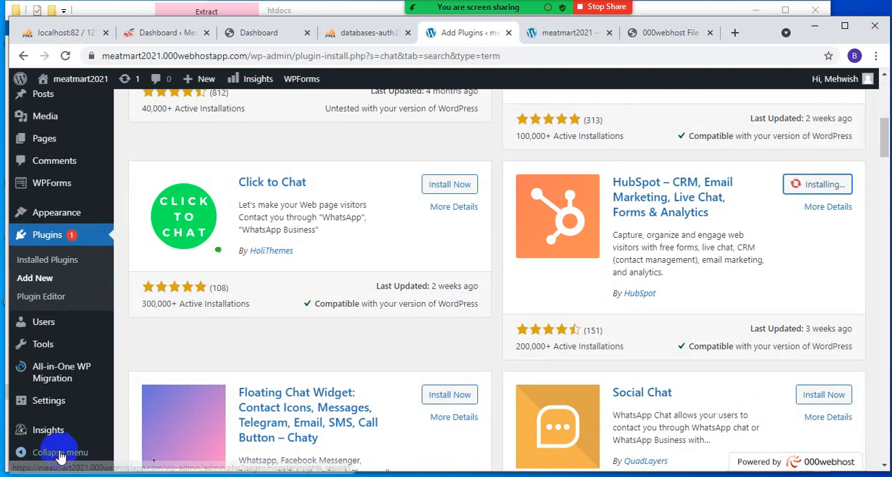
pyautogui.scroll(5, 323, 279)
pyautogui.scroll(-2, 327, 286)
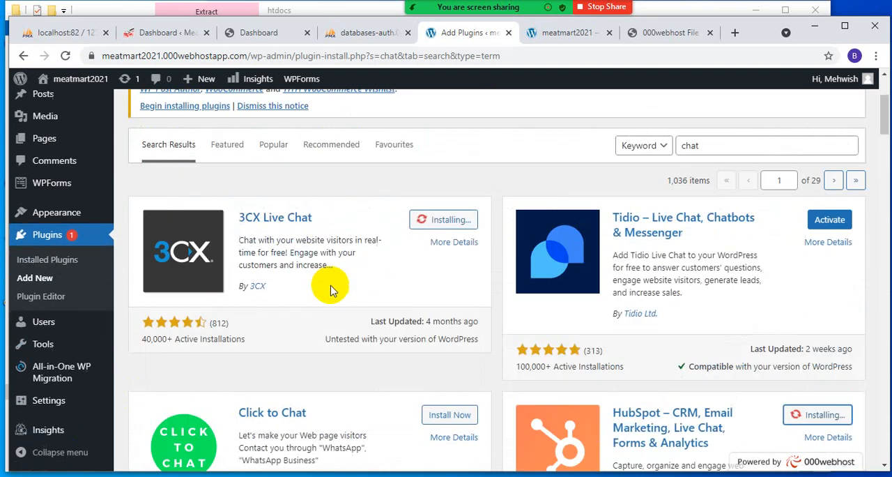
# - Activate the Tidio – Live Chat, Chatbots & Messenger plugin from the chat search results
pyautogui.scroll(-1, 331, 290)
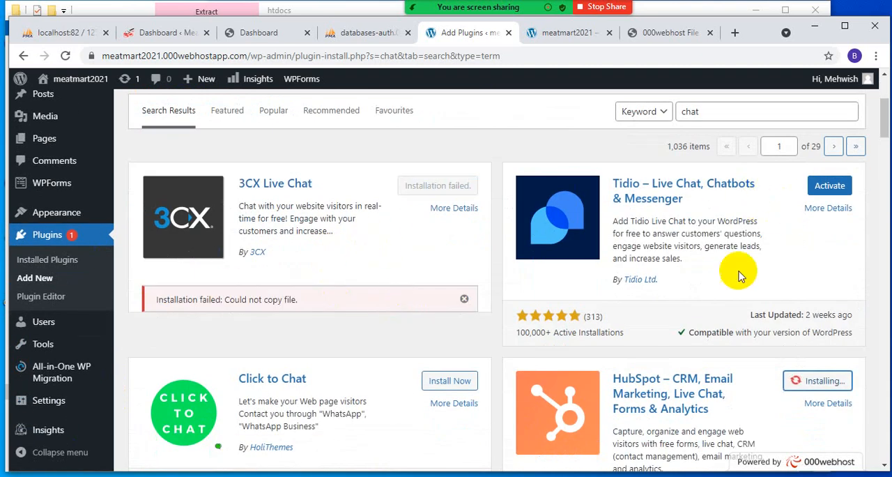
pyautogui.scroll(-3, 753, 272)
pyautogui.scroll(4, 763, 292)
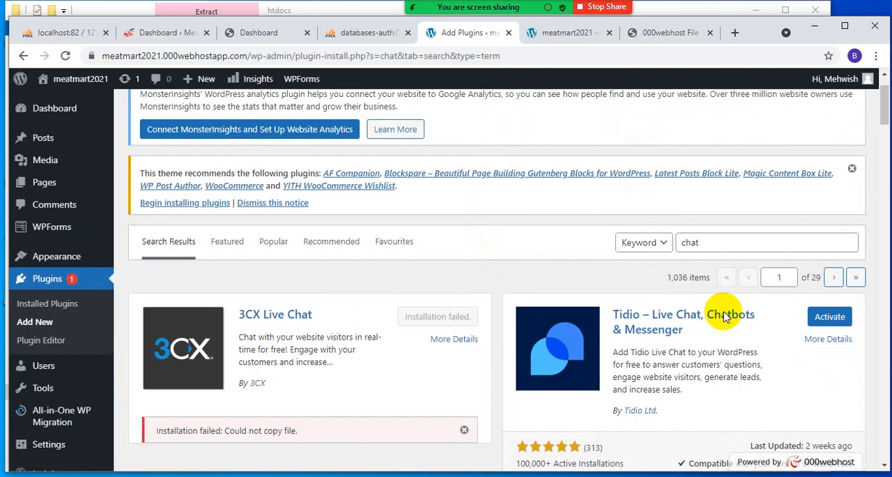
pyautogui.click(835, 320)
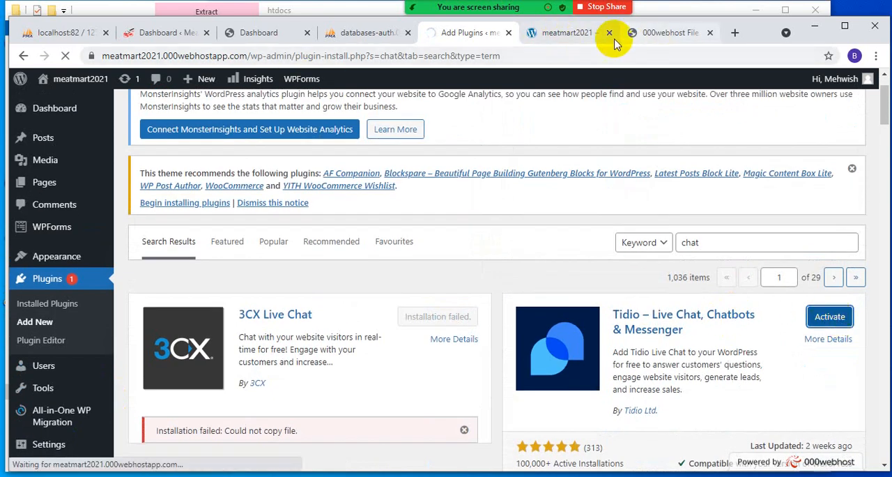
# - Reload the live meatmart2021 homepage and look over the page for the chat widget
pyautogui.click(579, 32)
pyautogui.click(65, 56)
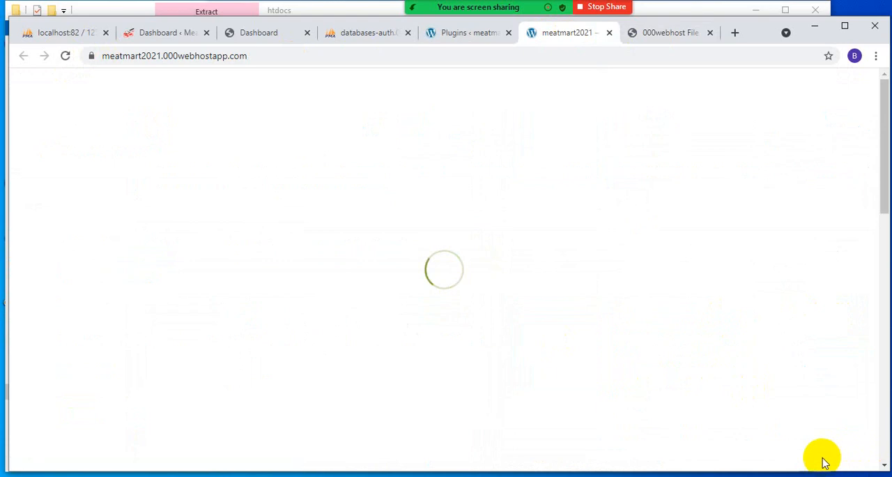
pyautogui.scroll(-15, 791, 379)
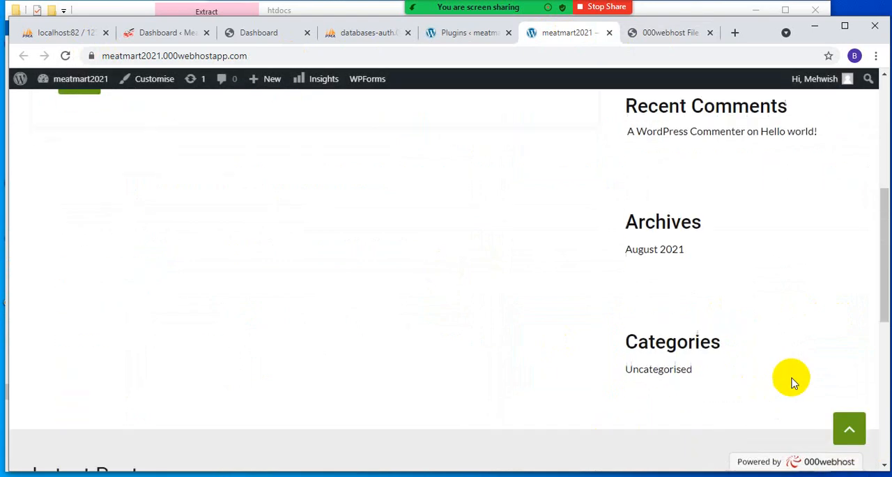
pyautogui.scroll(15, 263, 274)
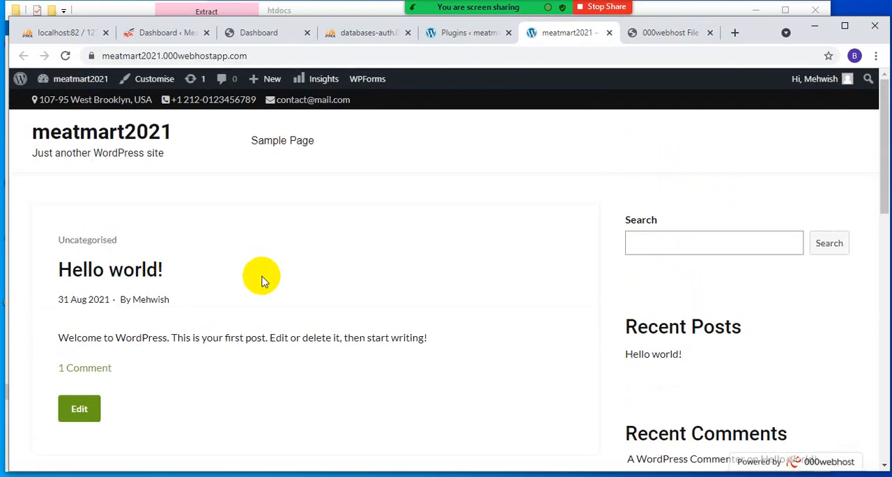
pyautogui.click(65, 56)
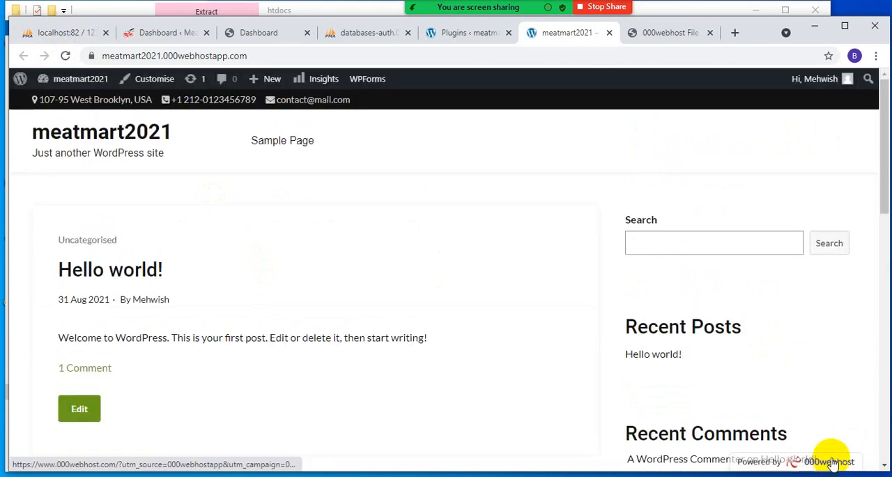
pyautogui.scroll(-5, 828, 452)
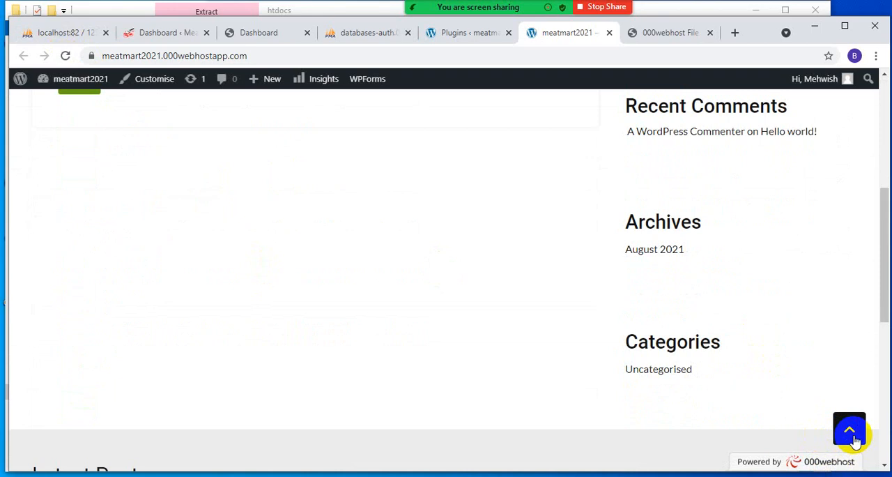
pyautogui.click(850, 431)
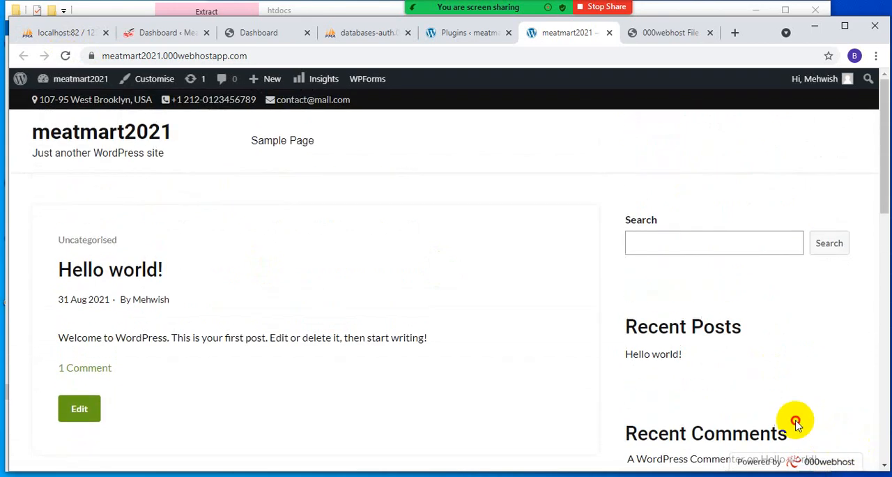
# - Check the chat plugins in the hosted site's installed plugins list and reload the live homepage
pyautogui.click(456, 33)
pyautogui.scroll(-5, 523, 279)
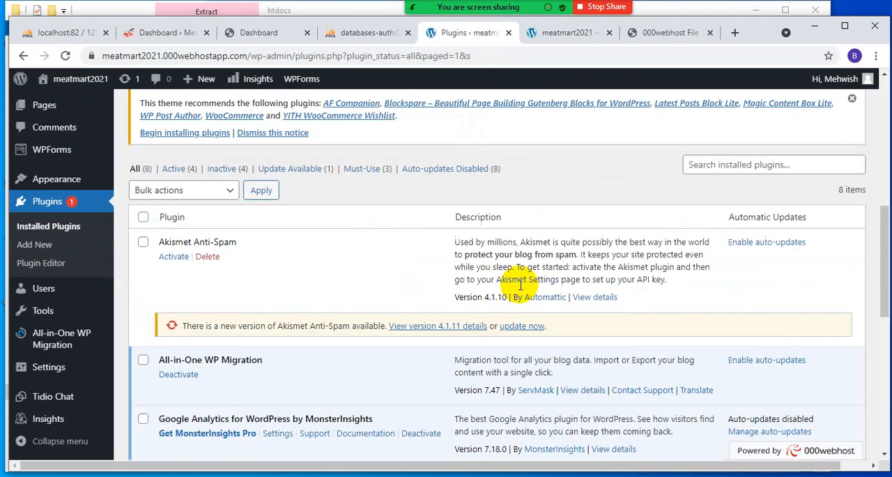
pyautogui.scroll(-2, 519, 284)
pyautogui.scroll(-5, 184, 365)
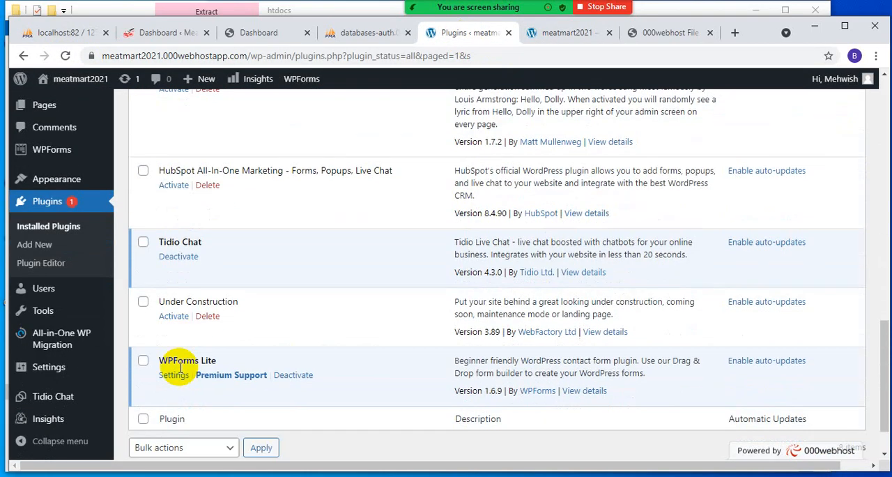
pyautogui.scroll(-1, 183, 364)
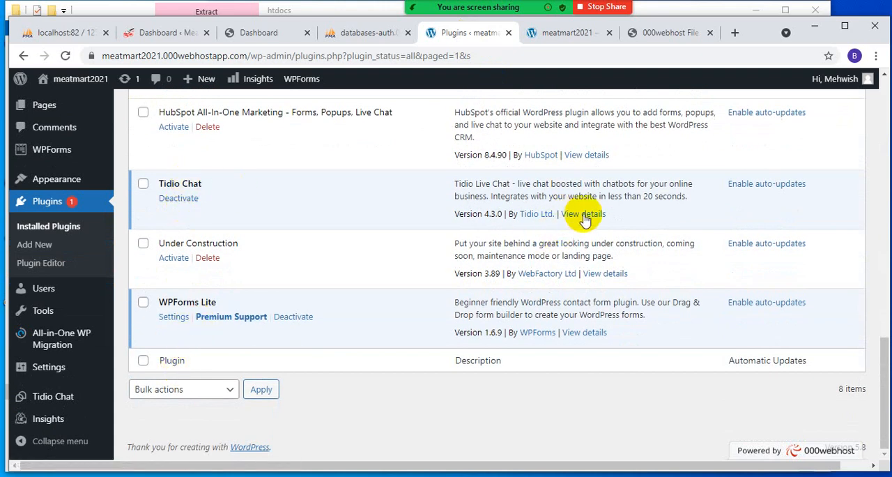
pyautogui.click(592, 33)
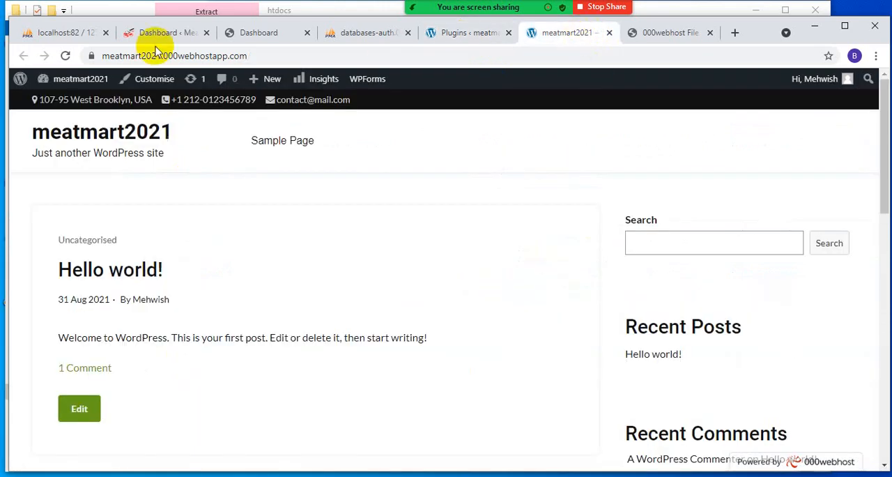
pyautogui.click(66, 56)
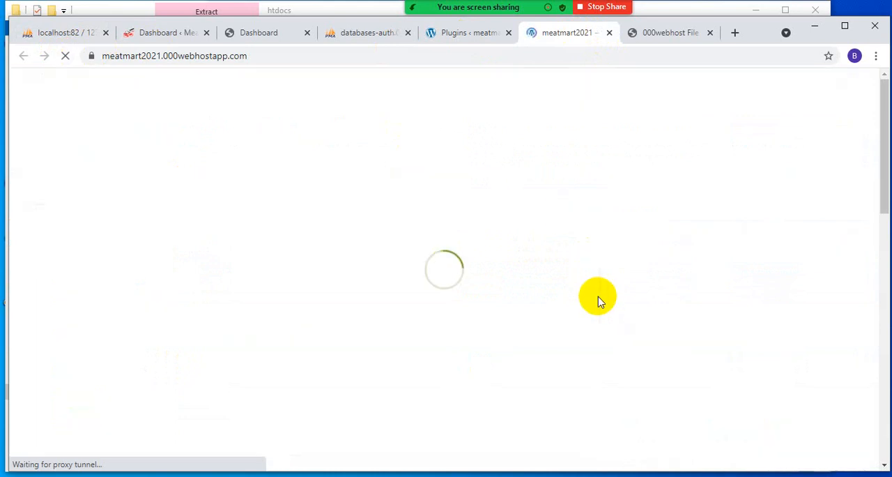
# - Activate the HubSpot All-In-One Marketing plugin from the installed plugins list
pyautogui.click(465, 35)
pyautogui.scroll(2, 175, 288)
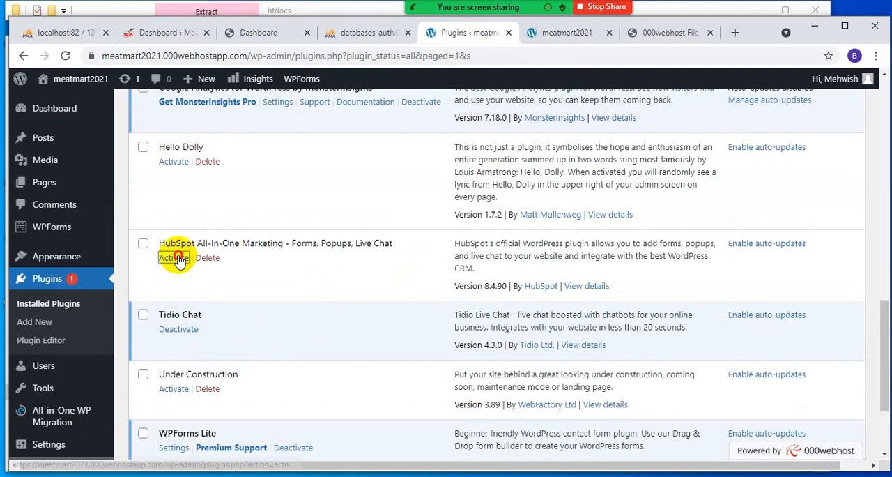
pyautogui.click(179, 329)
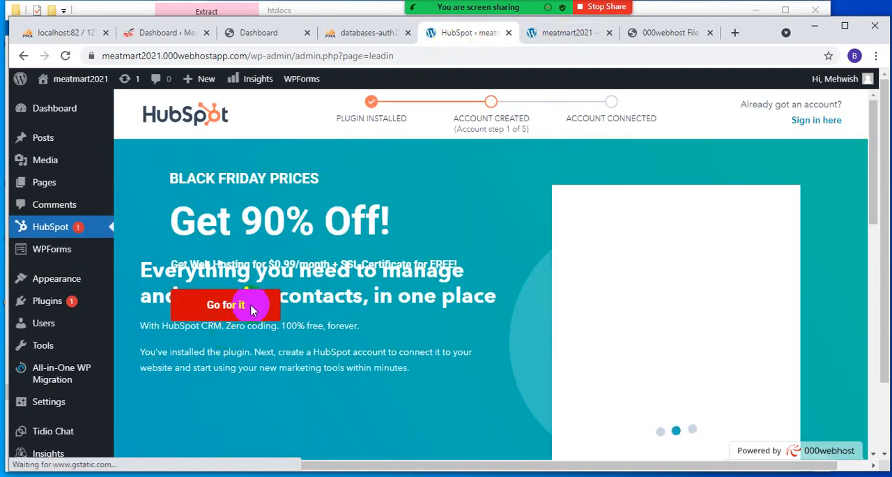
# - Look through the free account sign-up form on the HubSpot plugin page
pyautogui.scroll(-2, 377, 301)
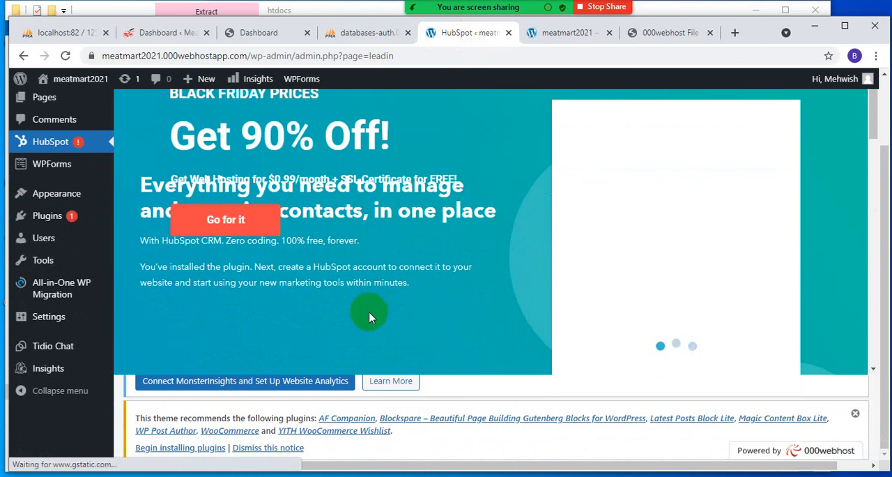
pyautogui.scroll(2, 691, 202)
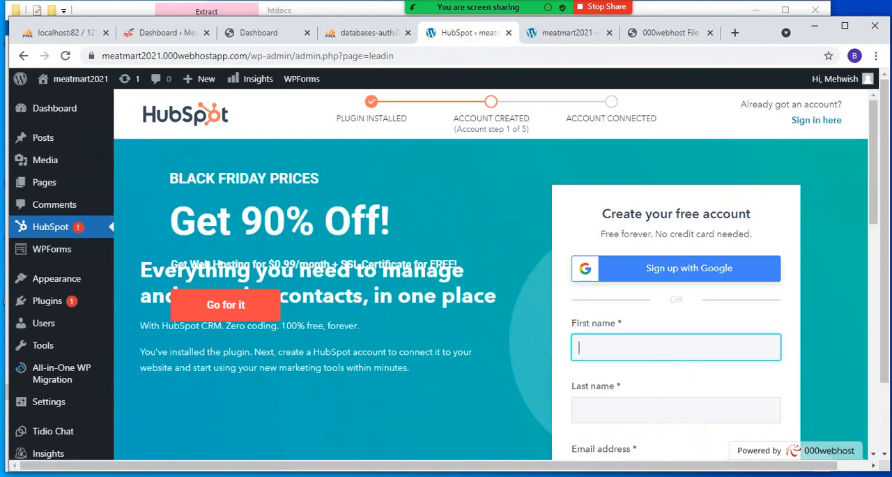
pyautogui.scroll(-2, 669, 433)
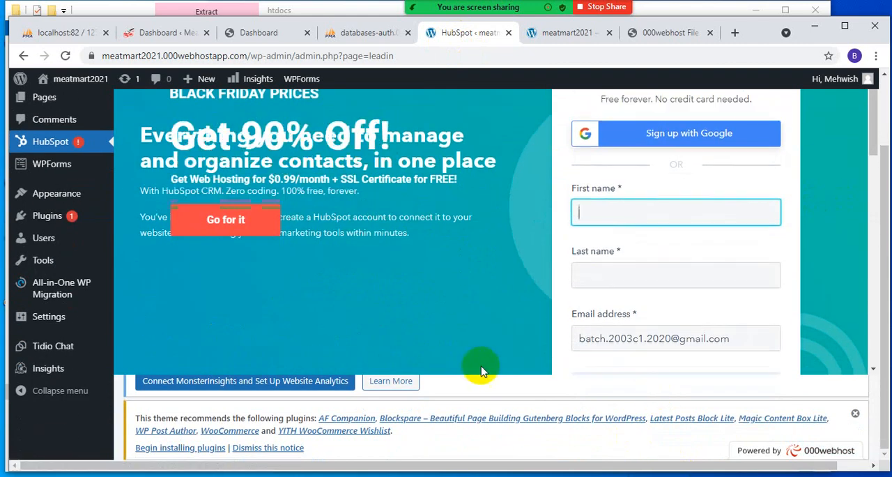
pyautogui.scroll(-3, 481, 371)
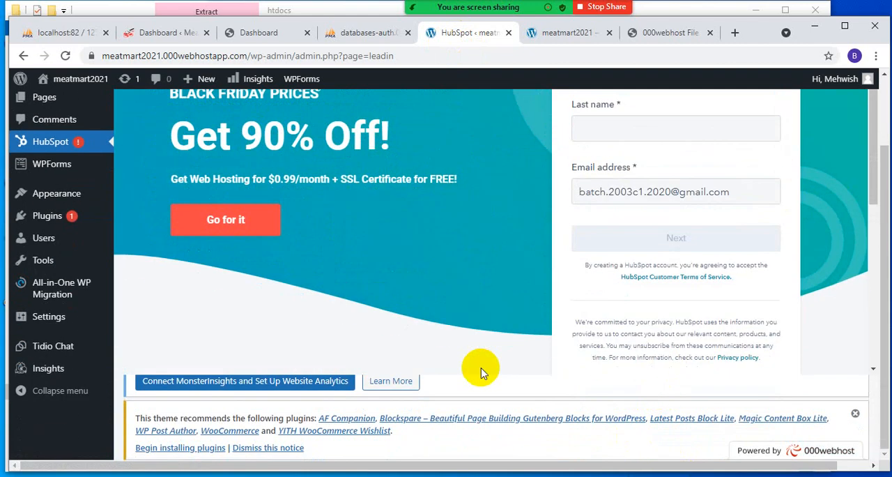
pyautogui.scroll(-3, 481, 371)
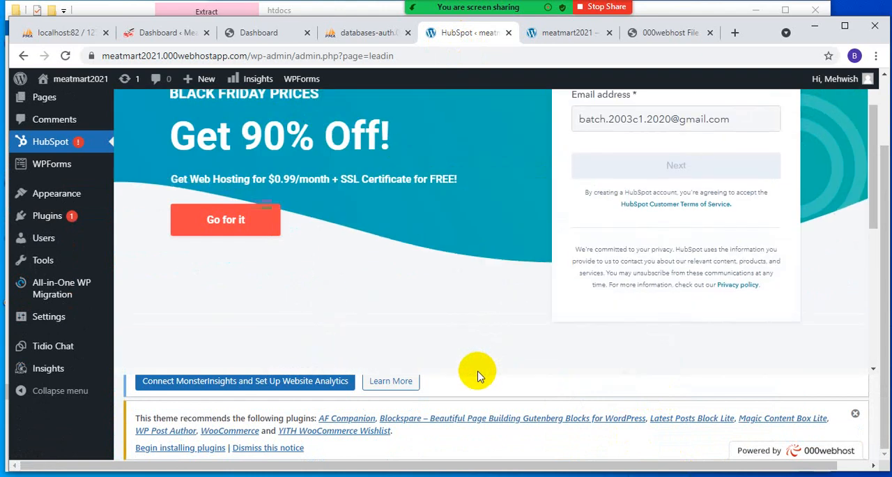
pyautogui.scroll(3, 479, 376)
pyautogui.scroll(-2, 478, 377)
pyautogui.scroll(1, 479, 377)
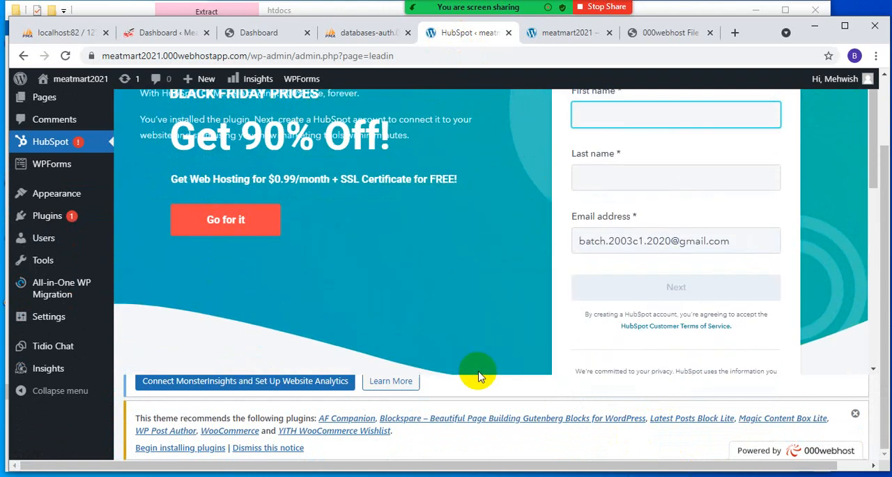
pyautogui.scroll(1, 478, 376)
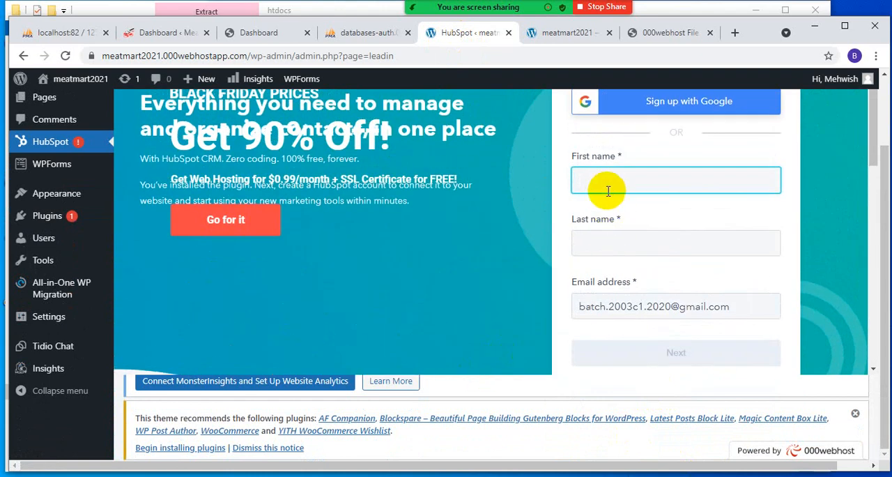
# - Enter the account holder's first and last name in the HubSpot sign-up form and continue with the prefilled email address
pyautogui.write('Mehwish')
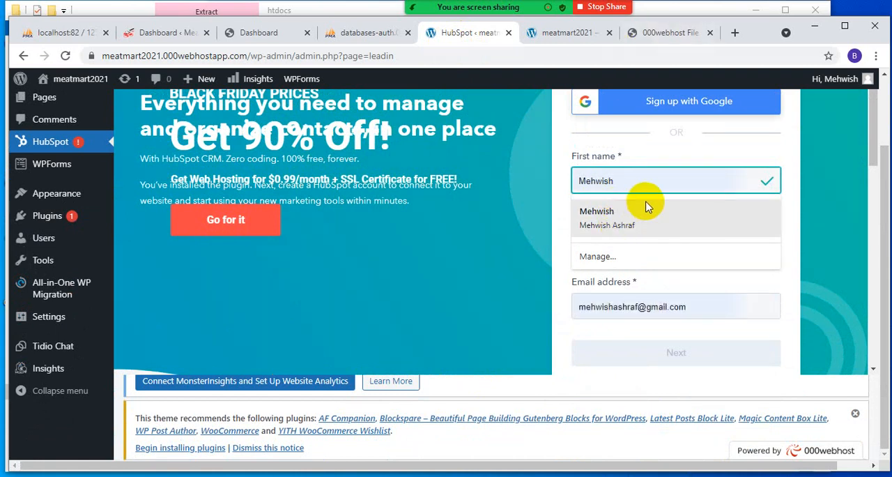
pyautogui.click(795, 201)
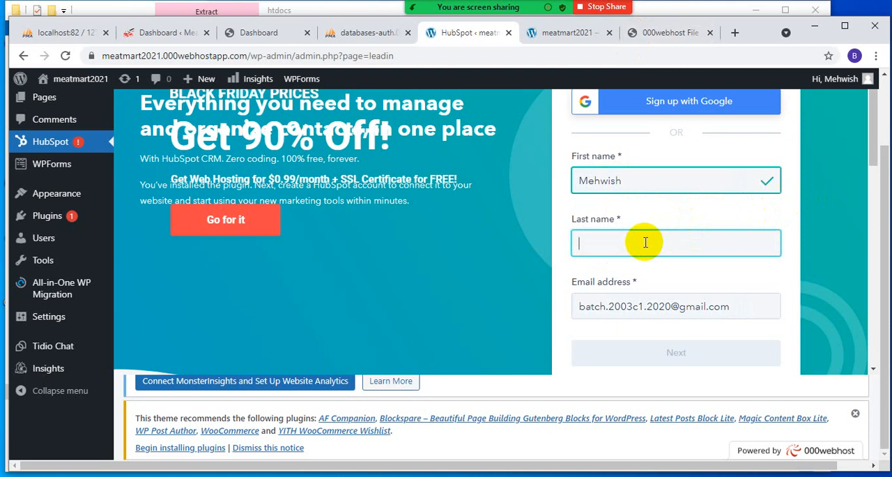
pyautogui.write('Ashraf')
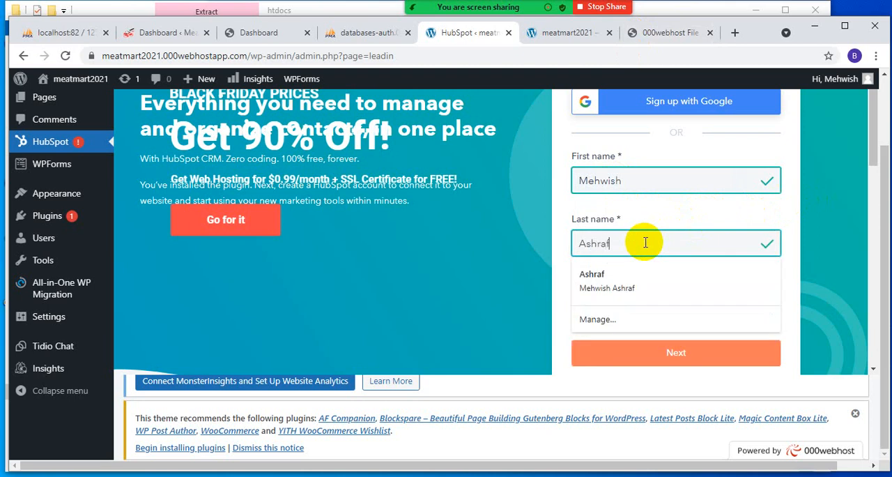
pyautogui.click(704, 357)
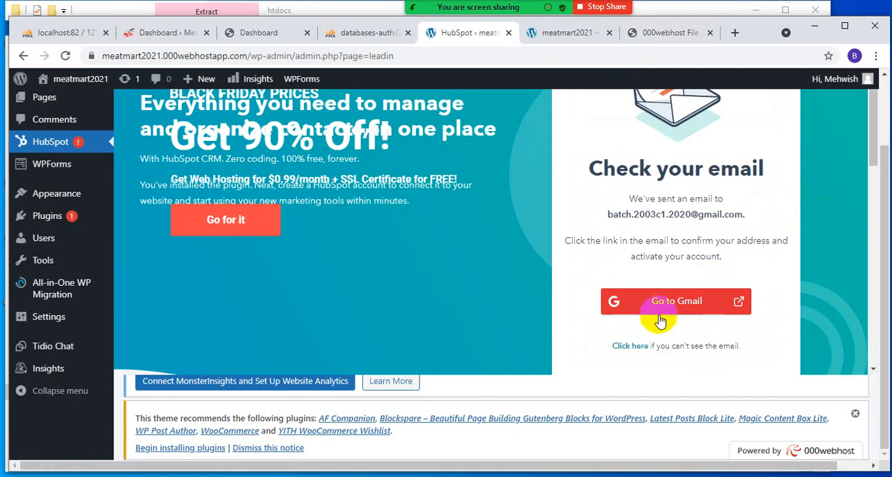
# - Open Gmail for the HubSpot confirmation email, then return to the HubSpot plugin page and reopen it
pyautogui.click(662, 300)
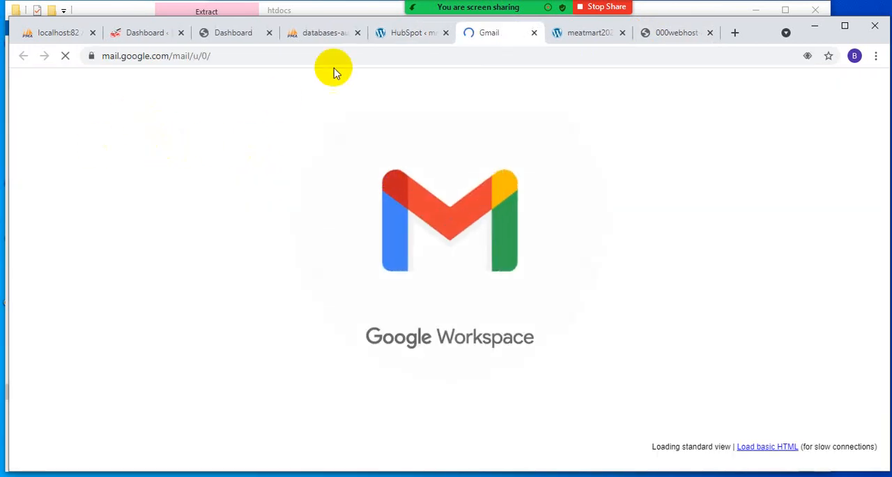
pyautogui.click(406, 34)
pyautogui.scroll(2, 284, 280)
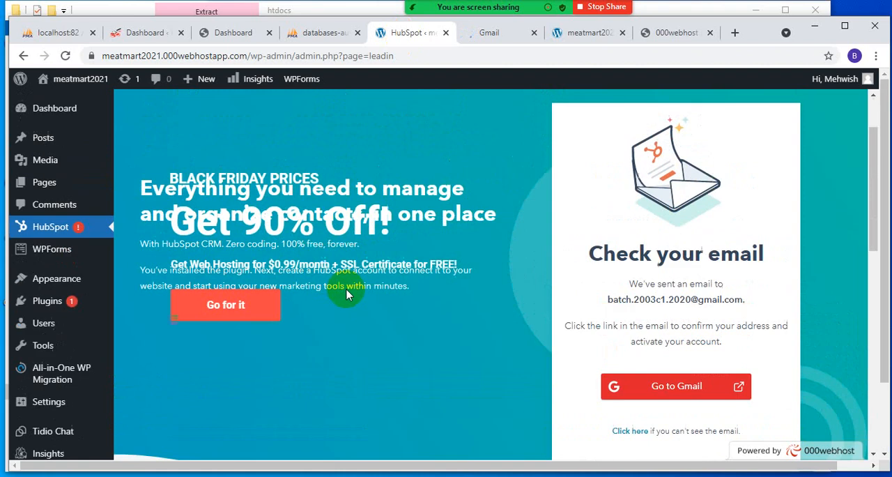
pyautogui.scroll(-3, 116, 346)
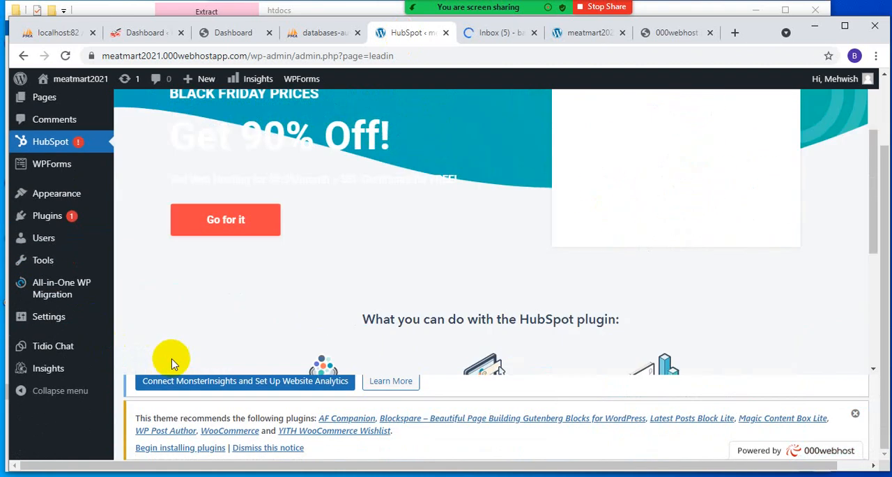
pyautogui.scroll(-3, 200, 366)
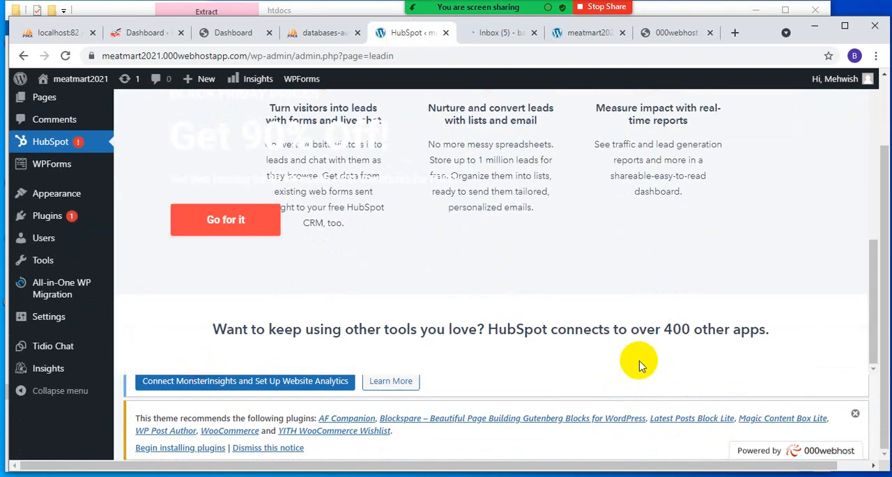
pyautogui.click(57, 150)
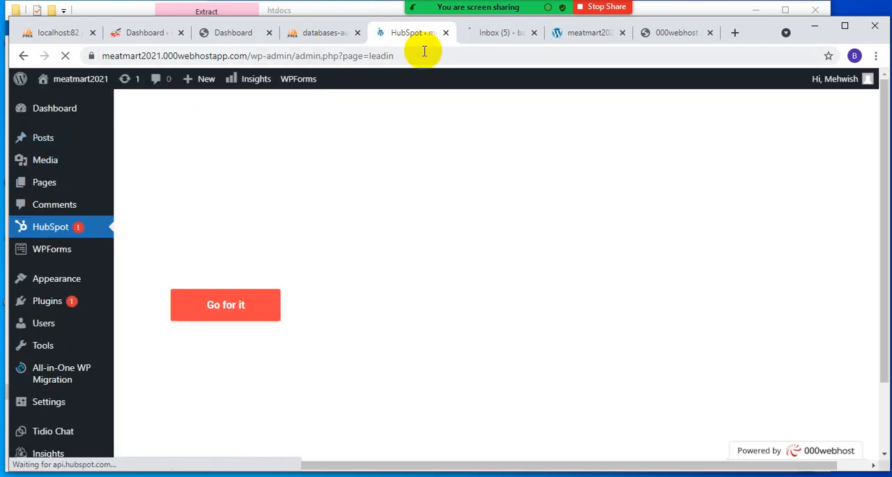
# - Reload the live meatmart2021 homepage, then switch to the Gmail inbox to find the HubSpot confirmation message
pyautogui.click(584, 33)
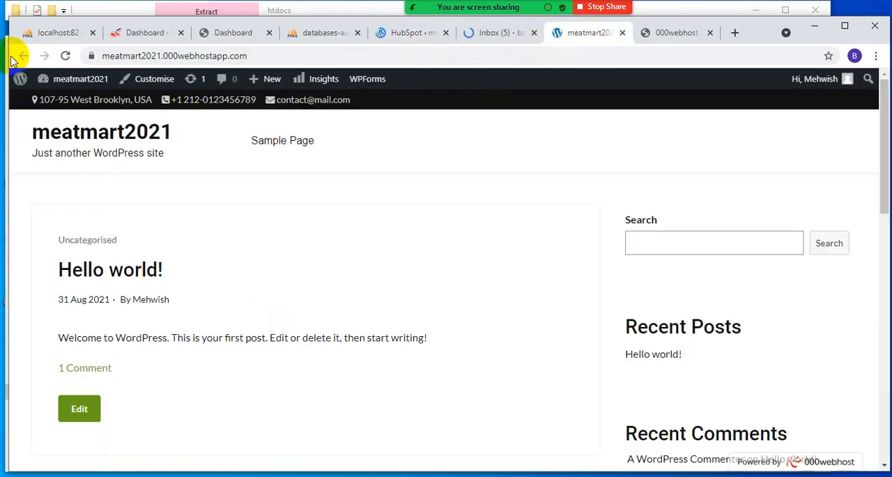
pyautogui.click(65, 56)
pyautogui.click(402, 33)
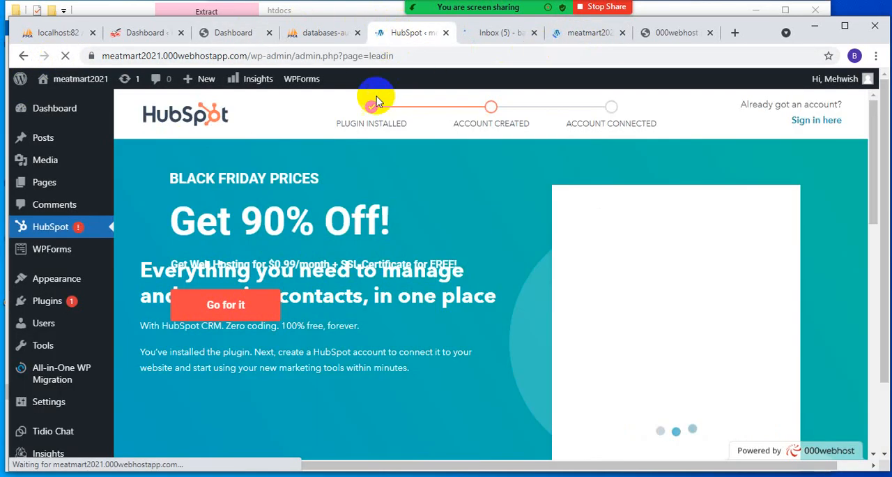
pyautogui.click(520, 34)
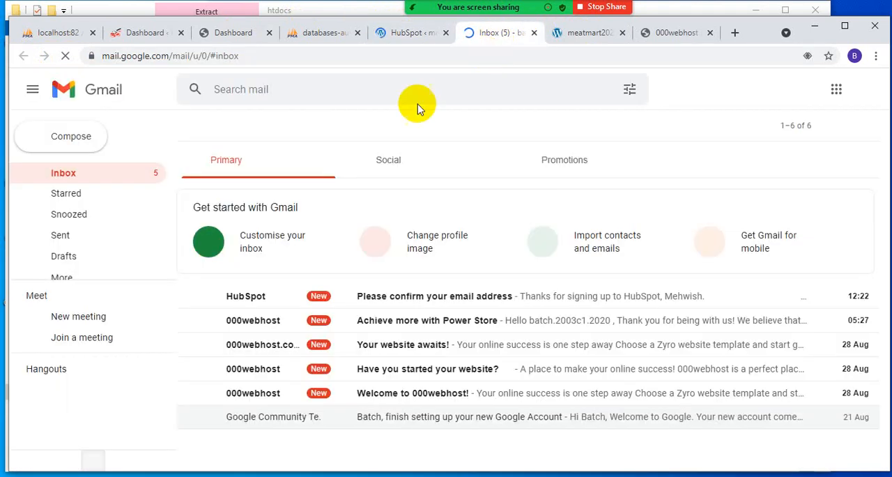
# - Confirm the email address from HubSpot's message in Gmail and create the password for the HubSpot account
pyautogui.click(253, 293)
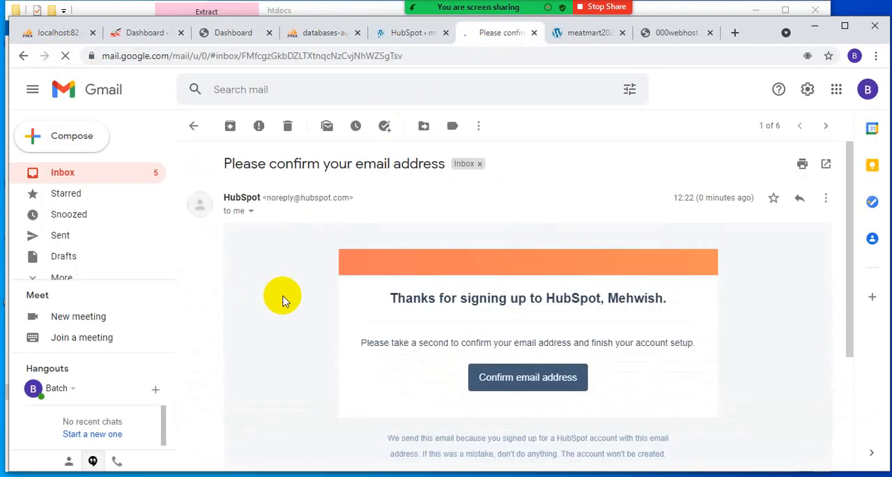
pyautogui.click(534, 401)
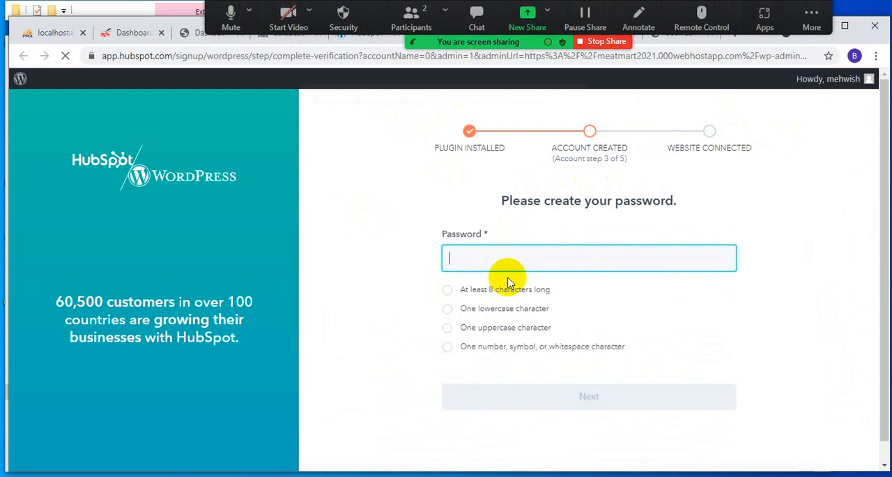
pyautogui.click(511, 251)
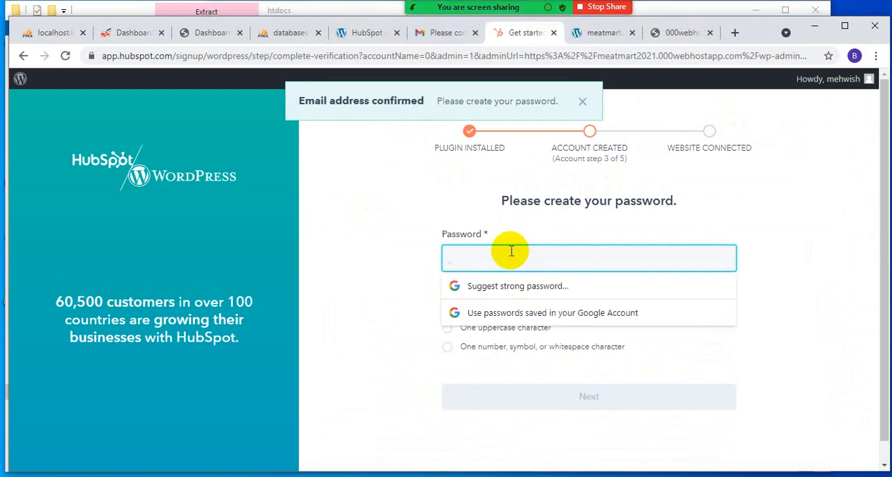
pyautogui.write('1')
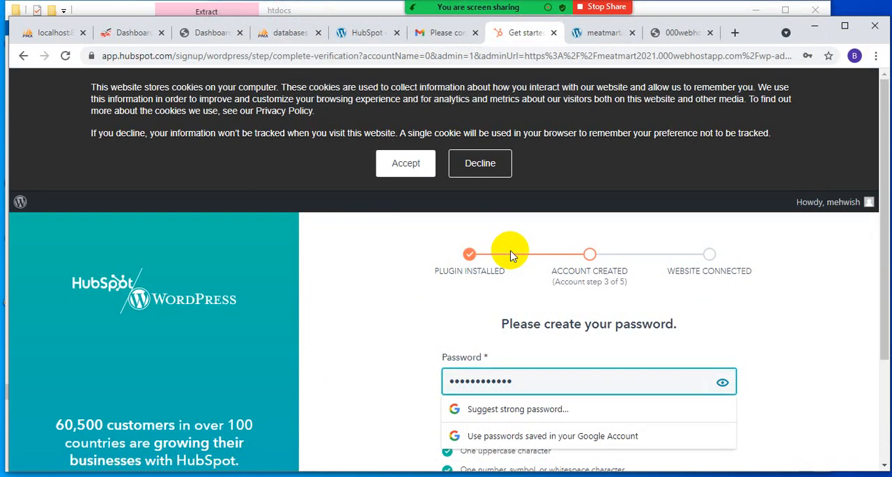
pyautogui.press('Return')
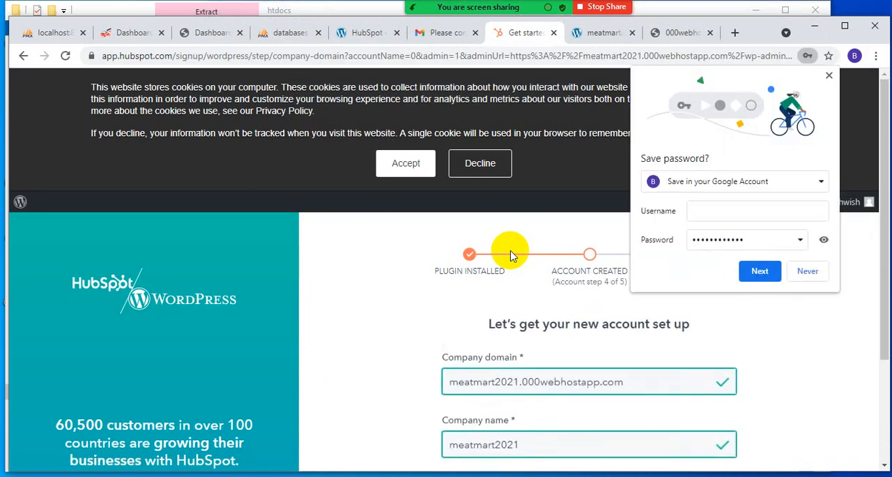
# - Submit the prefilled company domain meatmart2021.000webhostapp.com and company name meatmart2021, and refuse to save the password in the browser
pyautogui.scroll(-1, 504, 341)
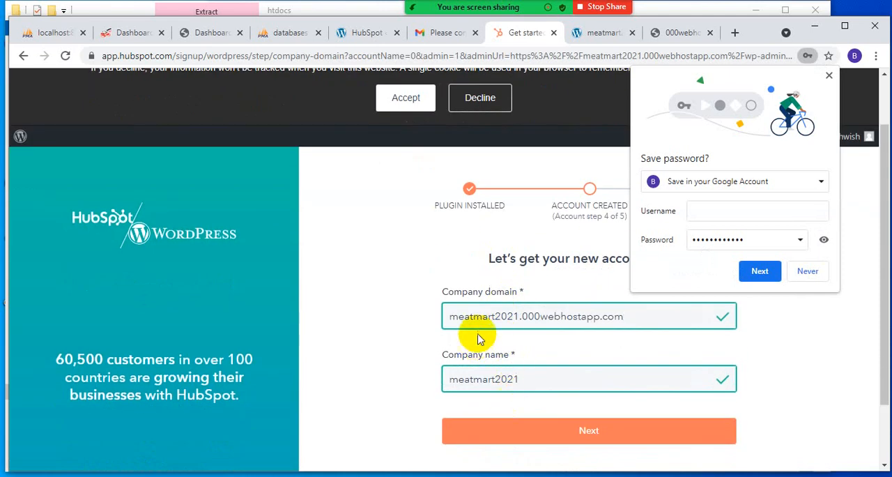
pyautogui.click(567, 437)
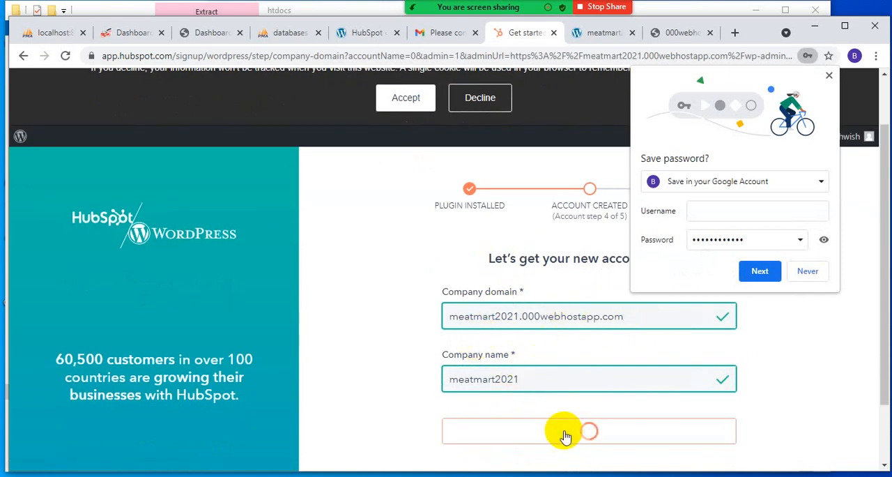
pyautogui.click(807, 271)
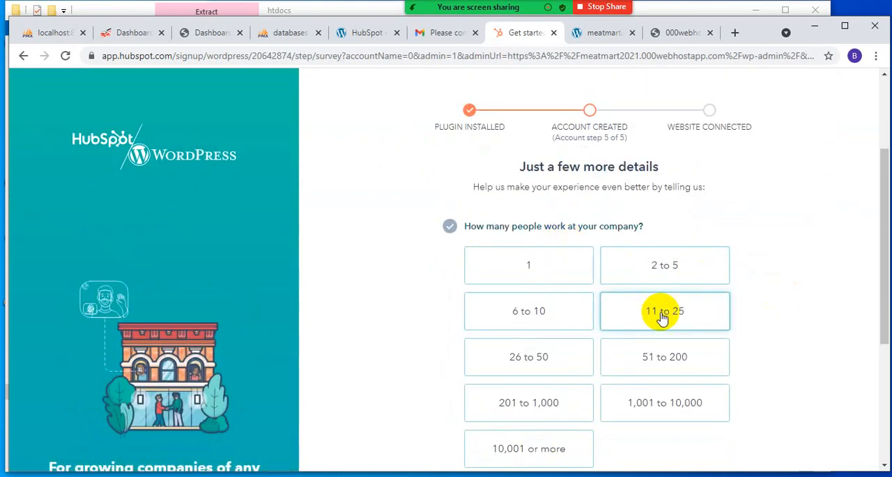
# - Complete the sign-up survey with 11 to 25 people, field Other, role Designer / Developer, and never having used a CRM before
pyautogui.click(650, 312)
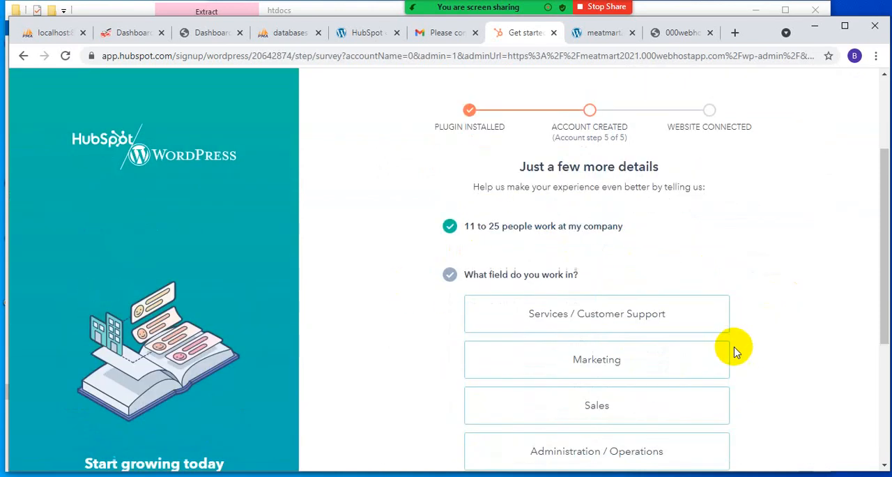
pyautogui.scroll(-3, 731, 351)
pyautogui.scroll(1, 731, 345)
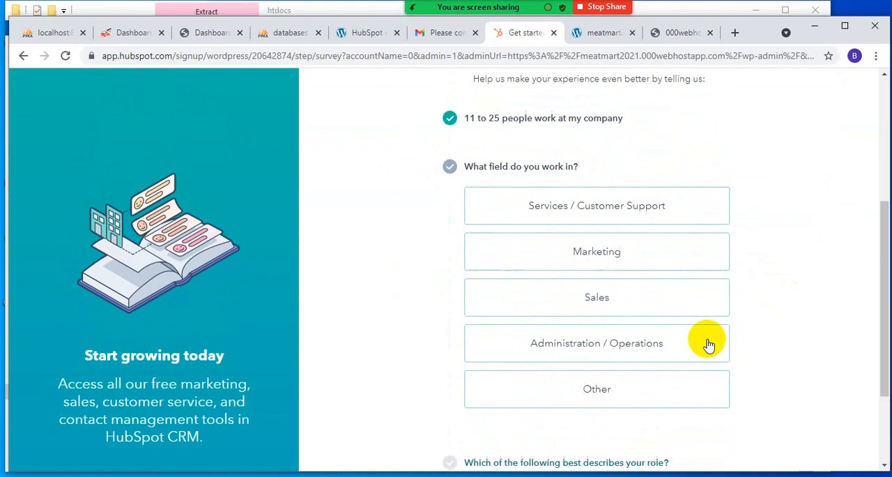
pyautogui.click(595, 389)
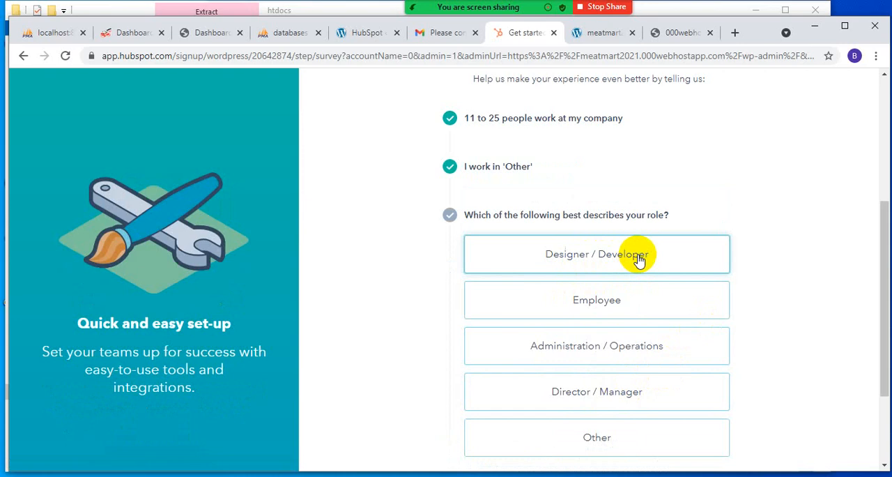
pyautogui.click(638, 259)
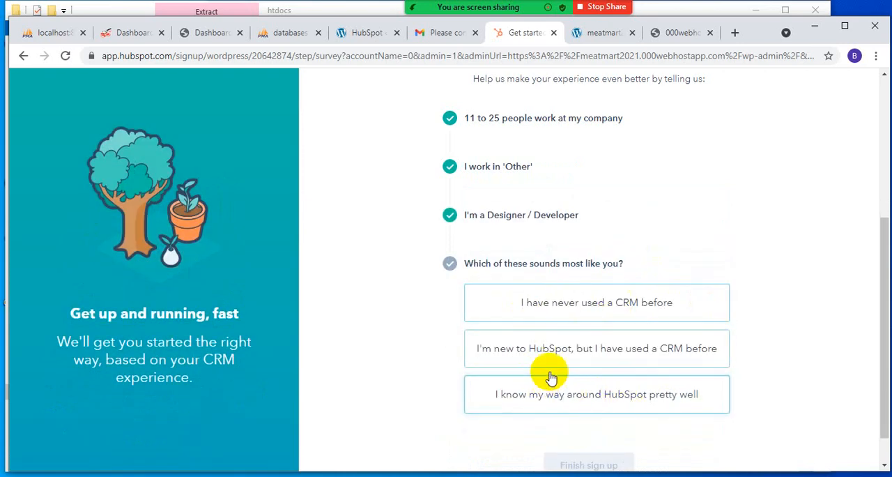
pyautogui.click(539, 314)
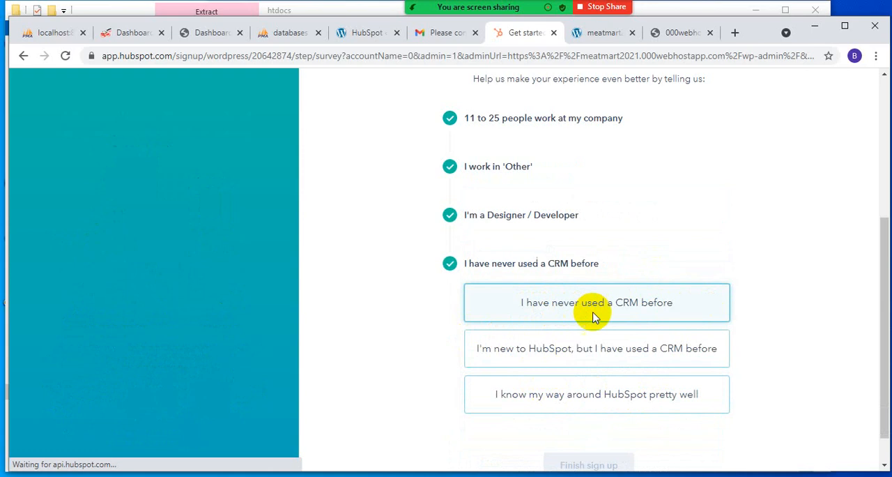
pyautogui.click(573, 362)
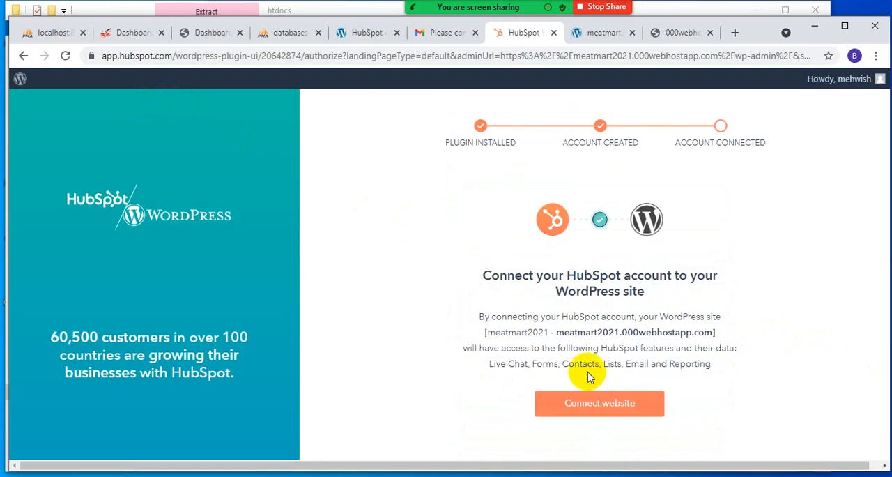
# - Connect the HubSpot account to the meatmart2021 WordPress site, completing the "I'm not a robot" check
pyautogui.click(598, 404)
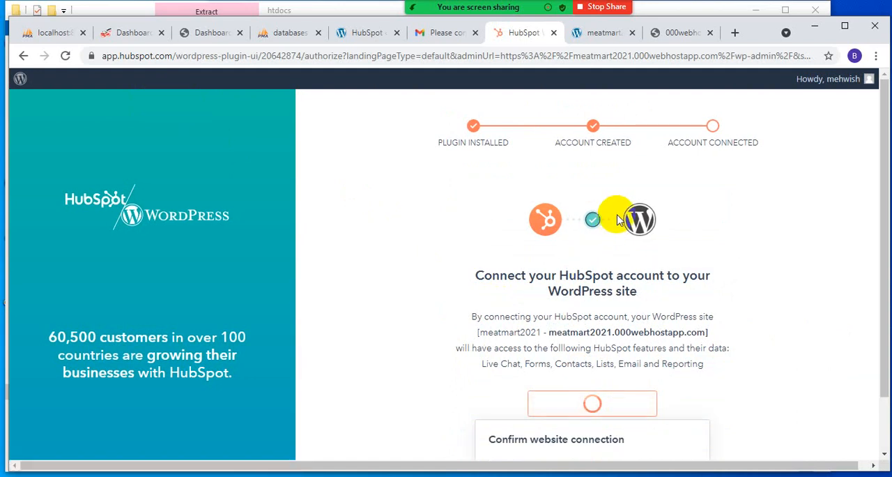
pyautogui.scroll(-2, 453, 365)
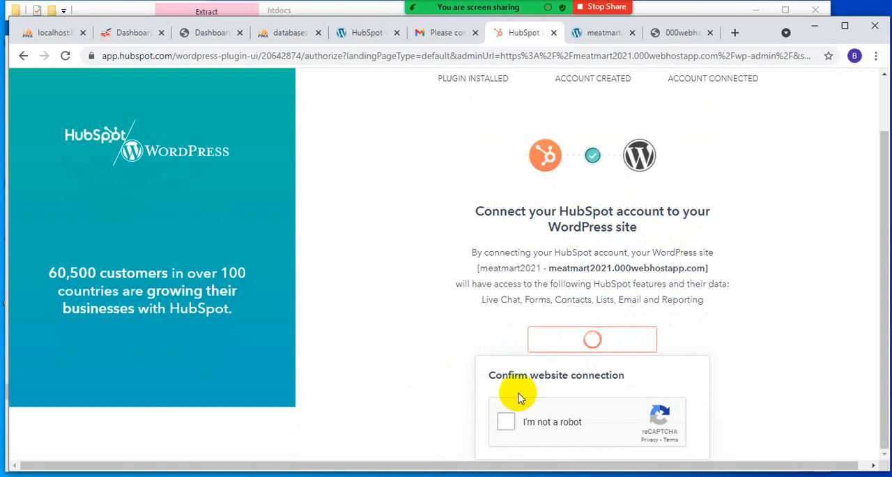
pyautogui.click(507, 422)
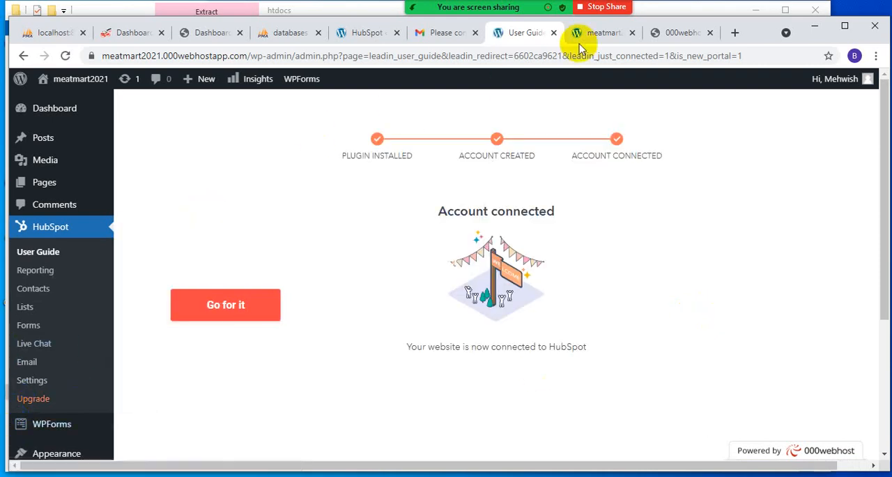
# - Reload the live meatmart2021 homepage and return to the HubSpot User Guide
pyautogui.click(600, 33)
pyautogui.click(64, 56)
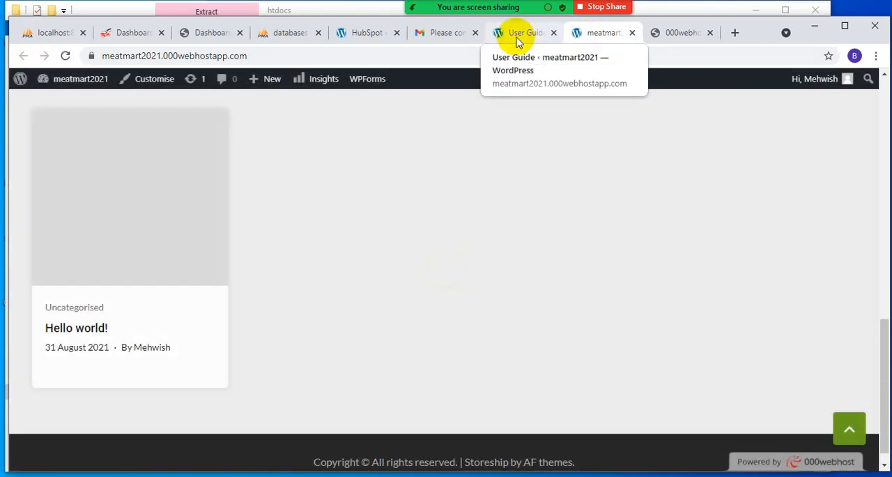
pyautogui.click(507, 35)
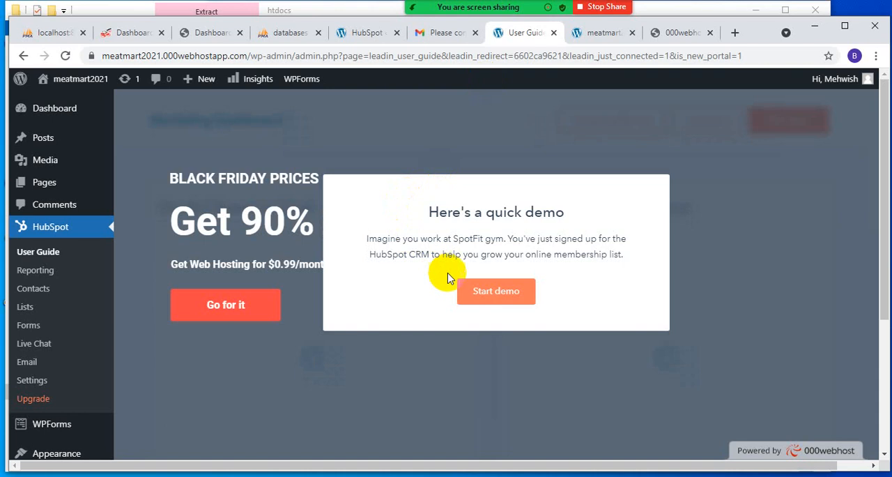
# - Start the HubSpot quick demo, look over its sample Marketing Dashboard, and return to the User Guide
pyautogui.click(492, 294)
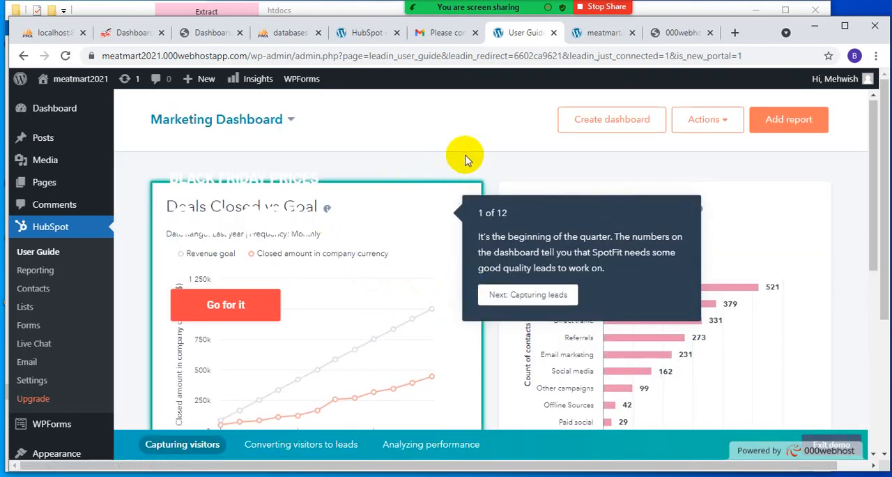
pyautogui.scroll(-10, 466, 164)
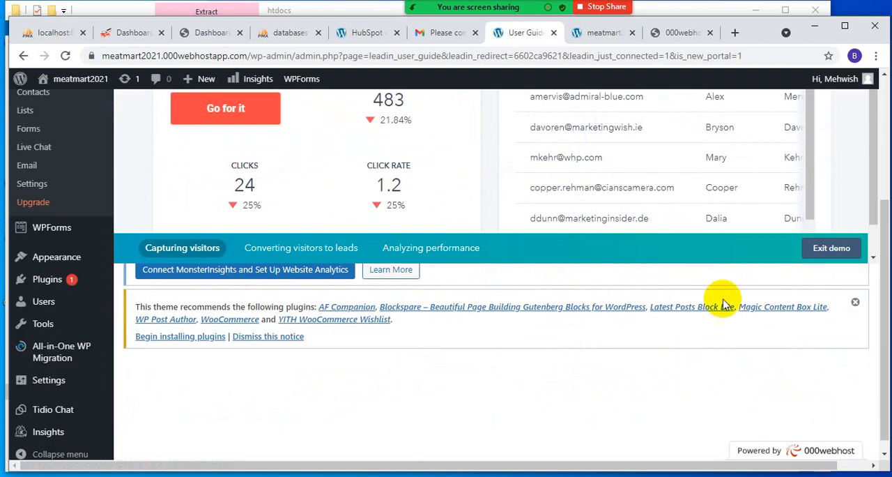
pyautogui.scroll(3, 767, 286)
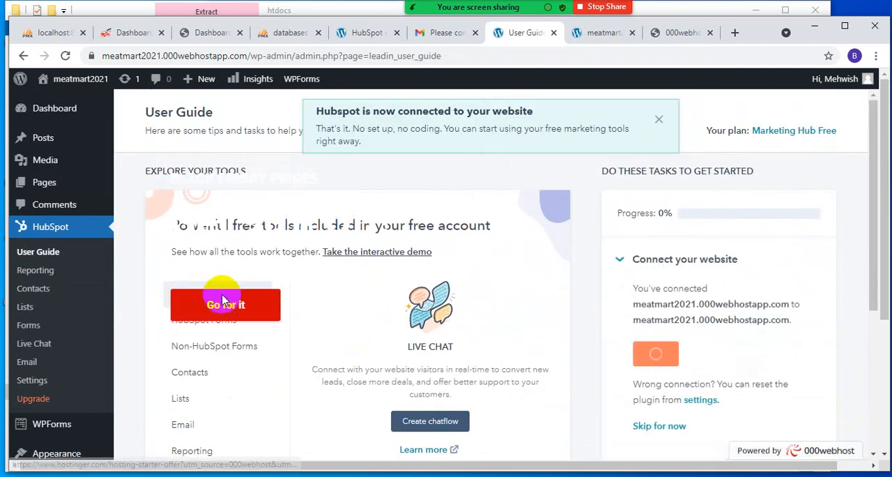
# - Start creating a Live Chat chatflow from the User Guide and accept the default chat style
pyautogui.scroll(-2, 224, 301)
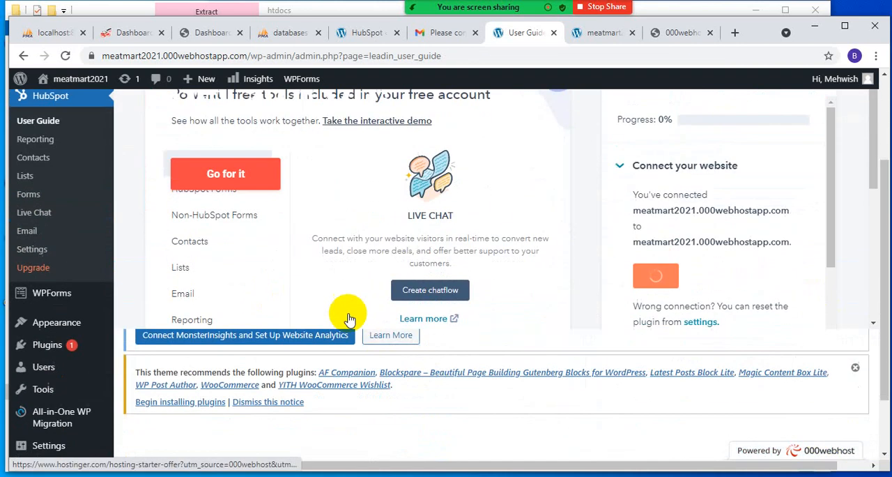
pyautogui.click(407, 295)
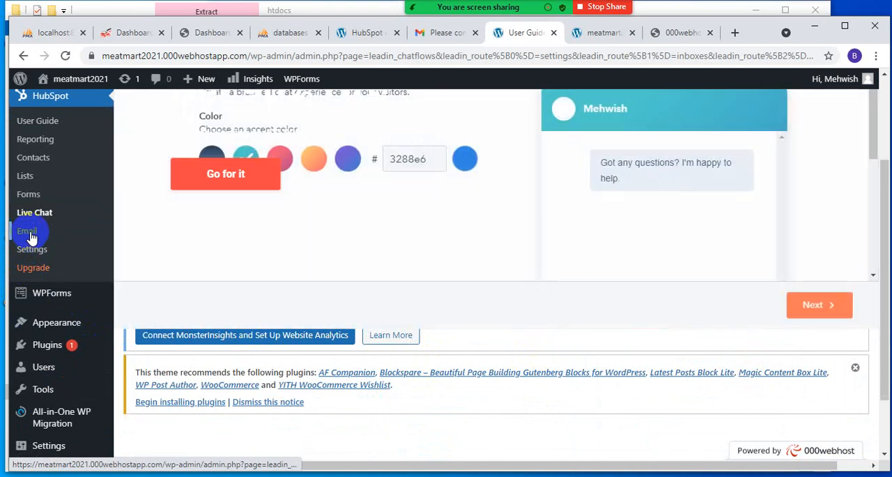
pyautogui.scroll(2, 258, 247)
pyautogui.scroll(-1, 259, 251)
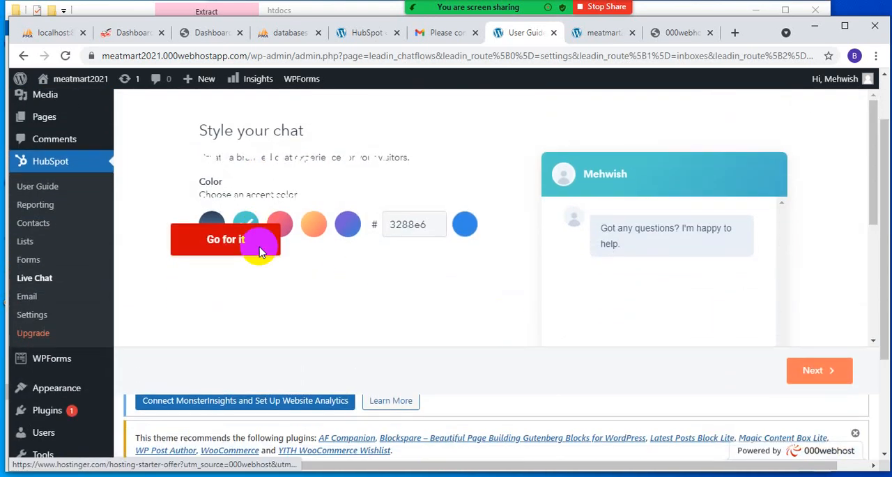
pyautogui.click(812, 376)
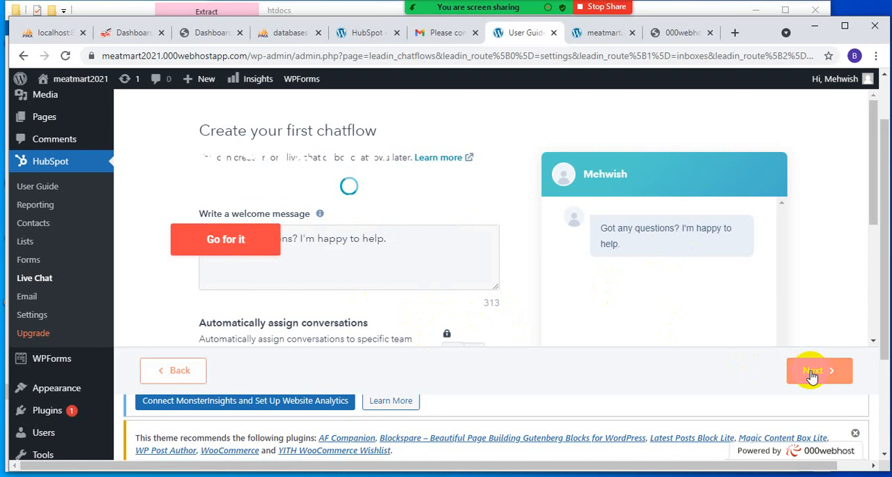
# - Close the hosting offer page and reload the HubSpot chat setup page
pyautogui.click(223, 241)
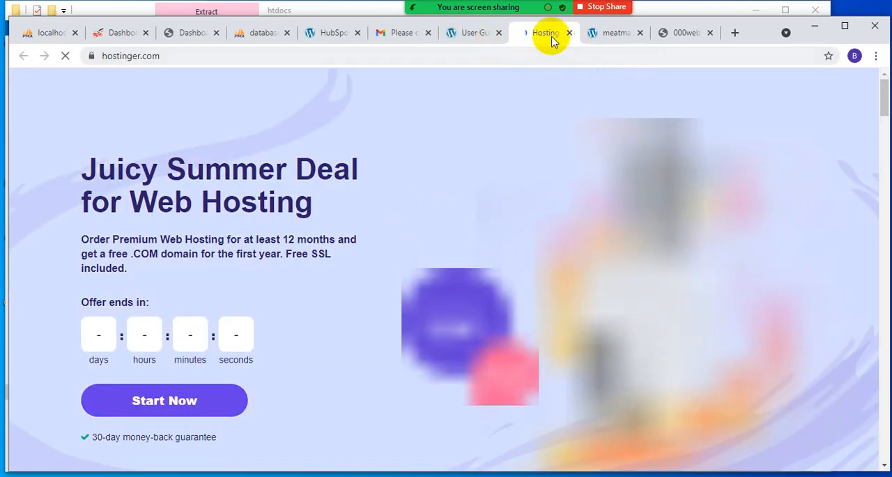
pyautogui.click(569, 33)
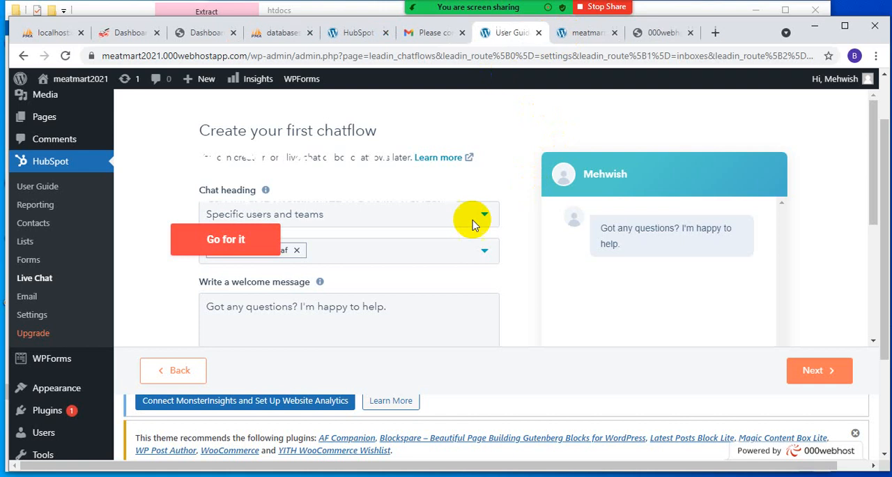
pyautogui.scroll(2, 234, 187)
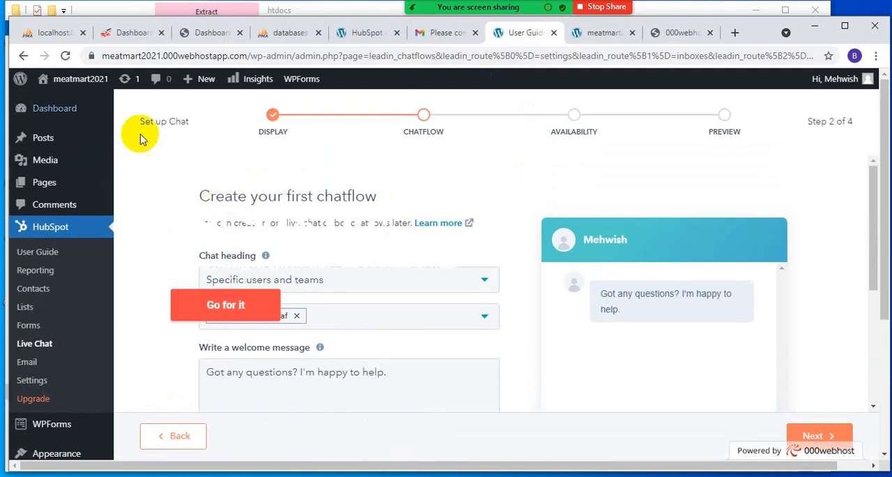
pyautogui.click(65, 57)
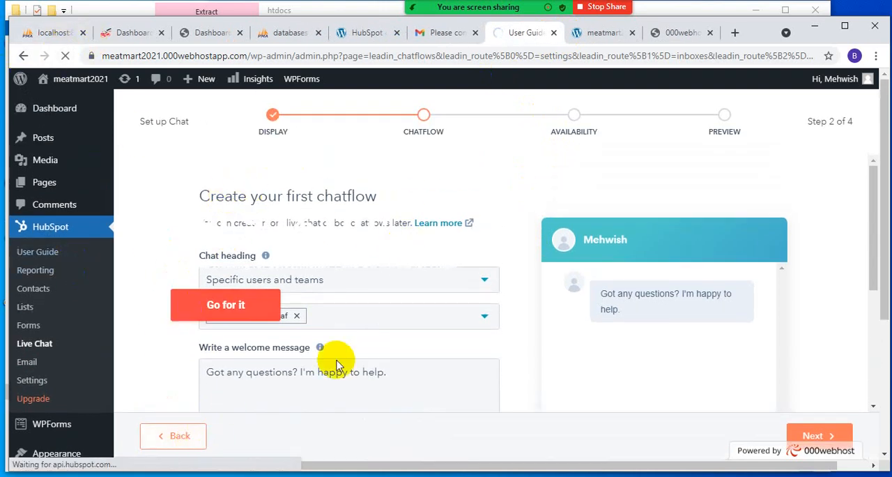
pyautogui.scroll(-2, 336, 365)
# - Reload the live meatmart2021 homepage and look through the page after connecting HubSpot
pyautogui.click(596, 32)
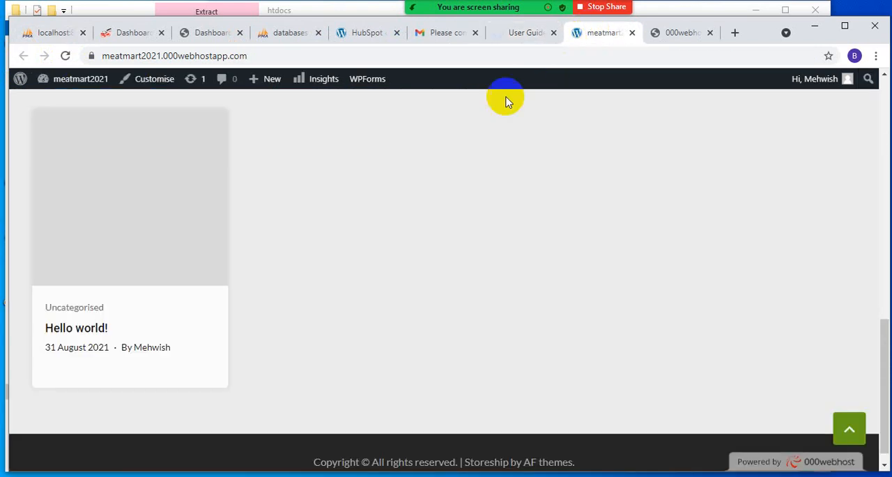
pyautogui.scroll(15, 346, 355)
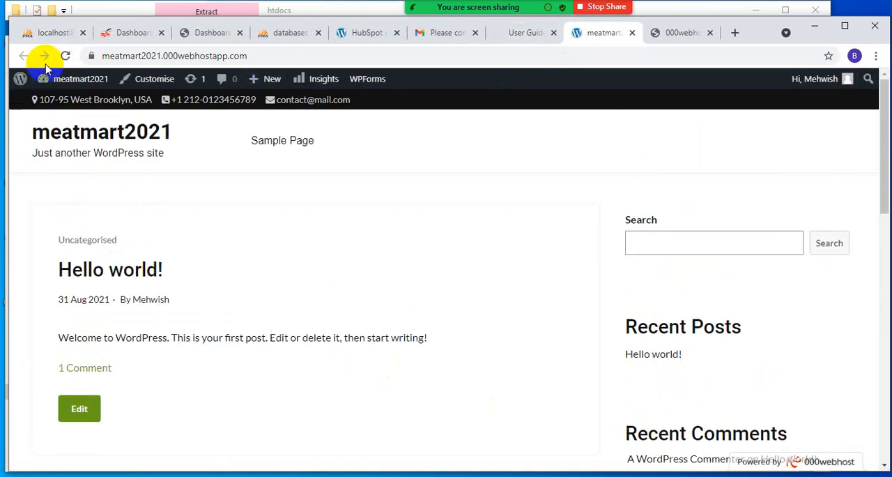
pyautogui.click(65, 56)
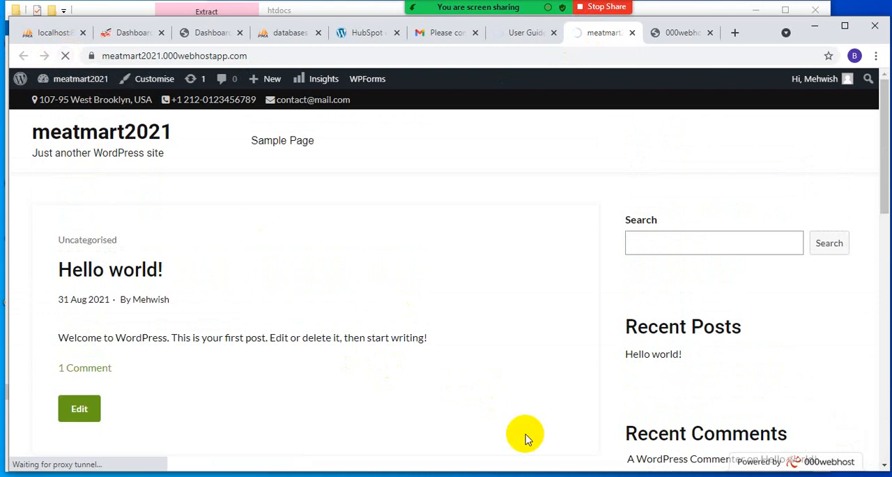
pyautogui.scroll(-4, 776, 423)
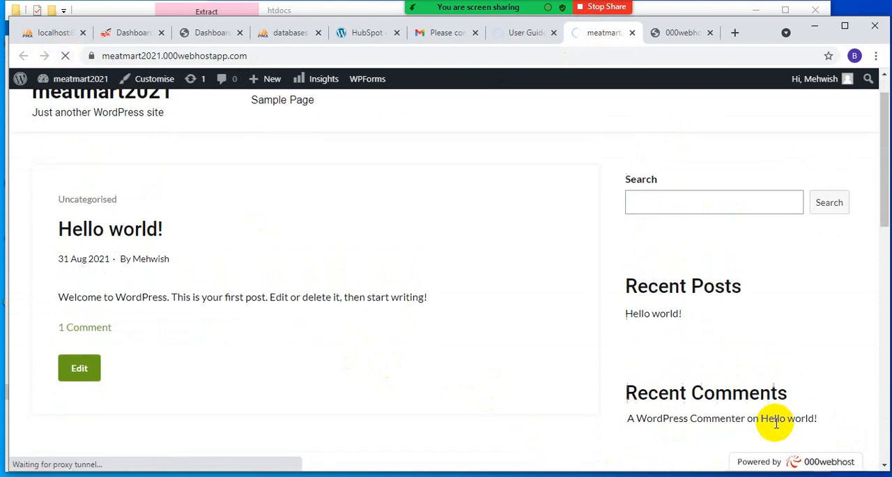
pyautogui.scroll(-7, 842, 434)
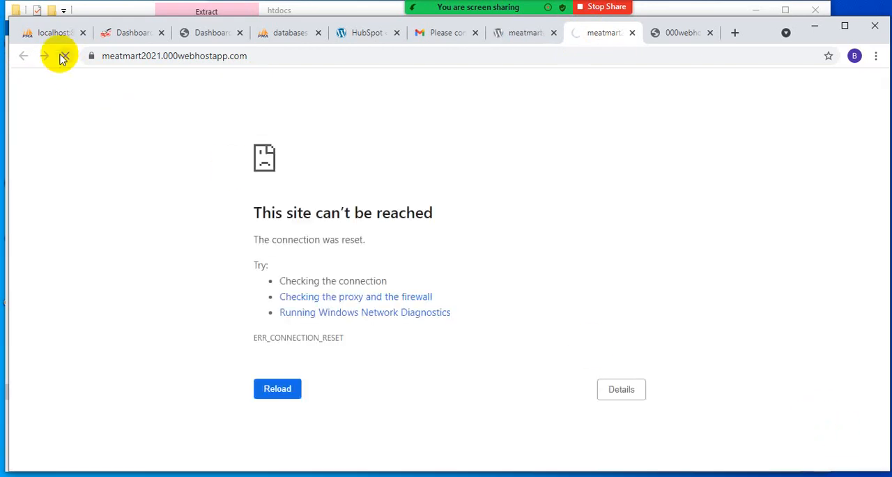
# - Look through the live meatmart2021 homepage for the chat widget and check whether the HubSpot chat setup page has loaded
pyautogui.click(514, 36)
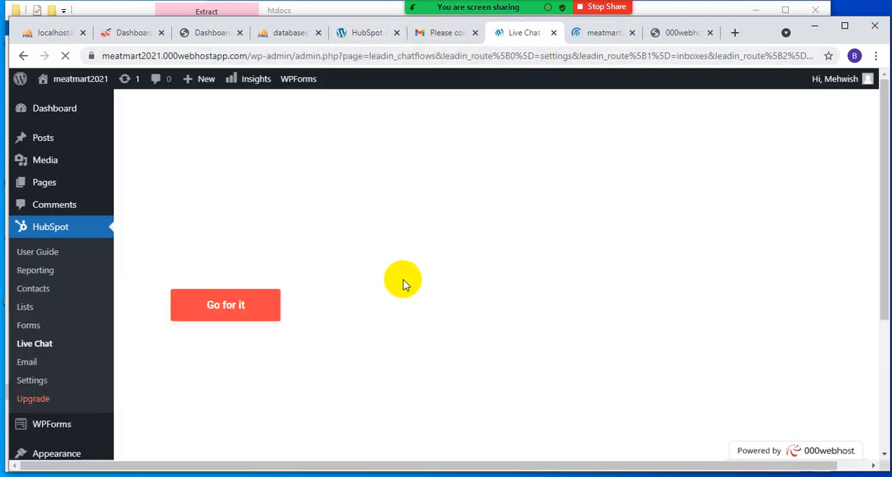
pyautogui.click(612, 35)
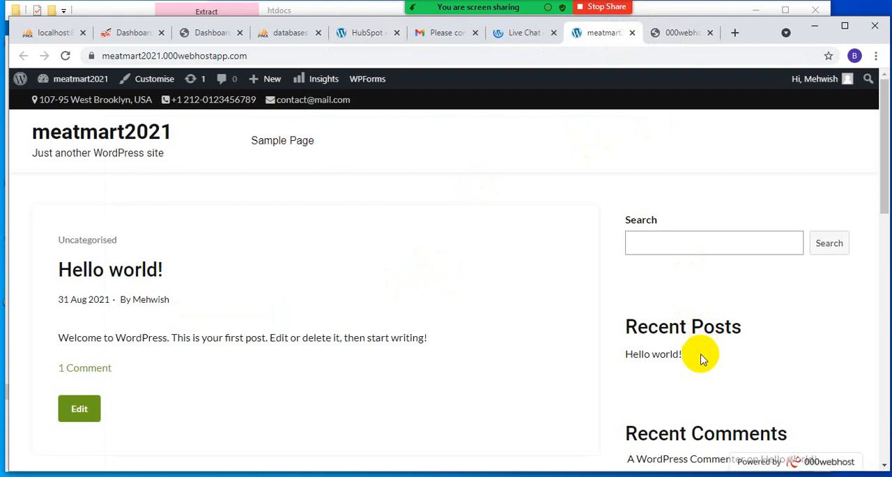
pyautogui.scroll(-10, 703, 360)
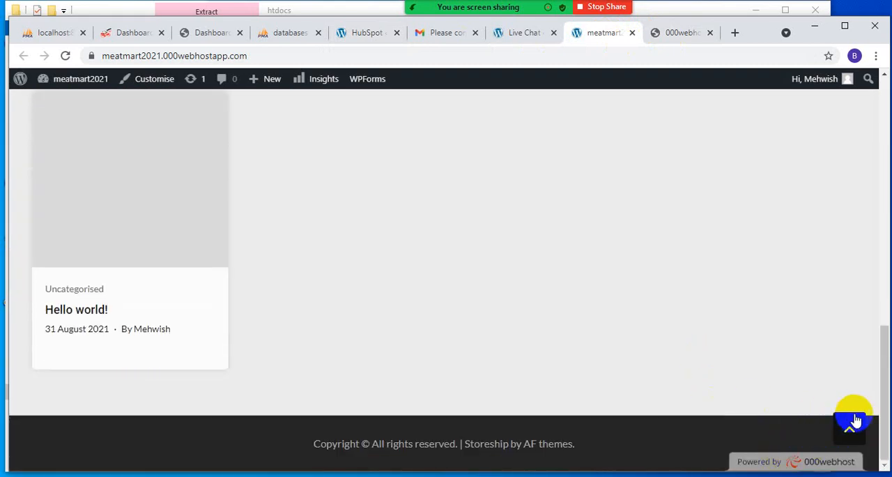
pyautogui.scroll(7, 628, 209)
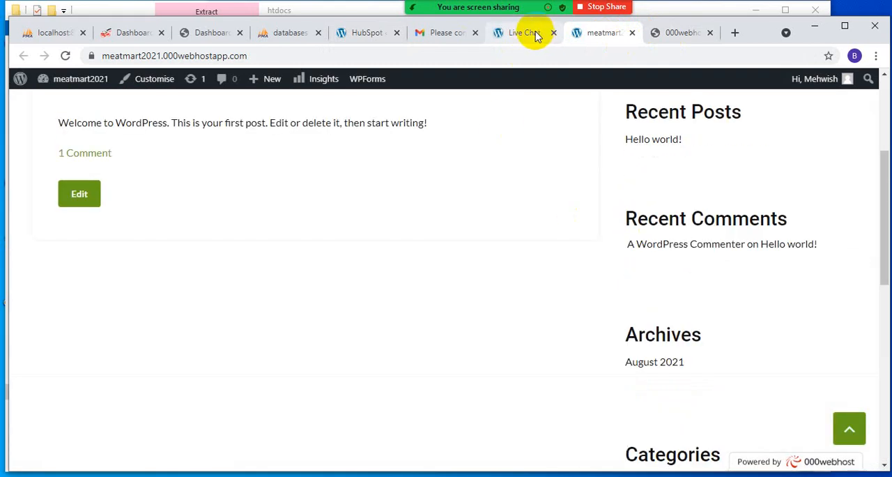
pyautogui.scroll(-5, 575, 304)
# - Complete the HubSpot chat setup with the default style, welcome message and availability, and publish the live chat
pyautogui.click(527, 33)
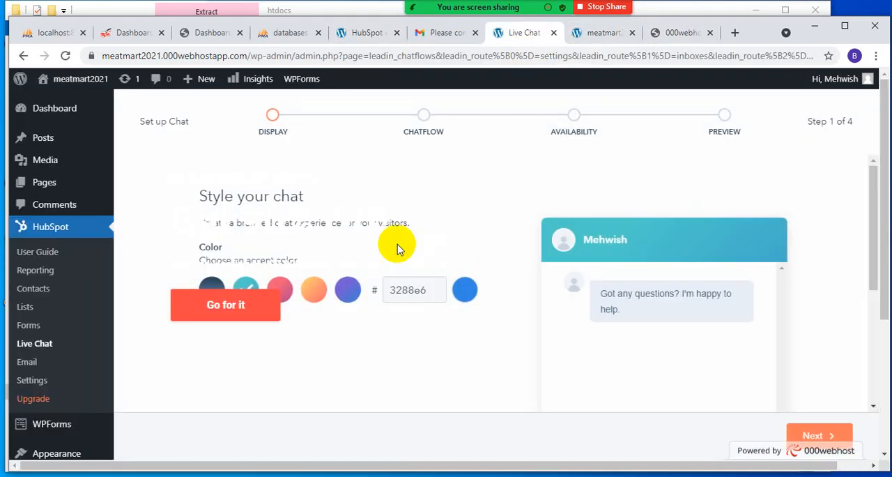
pyautogui.click(811, 436)
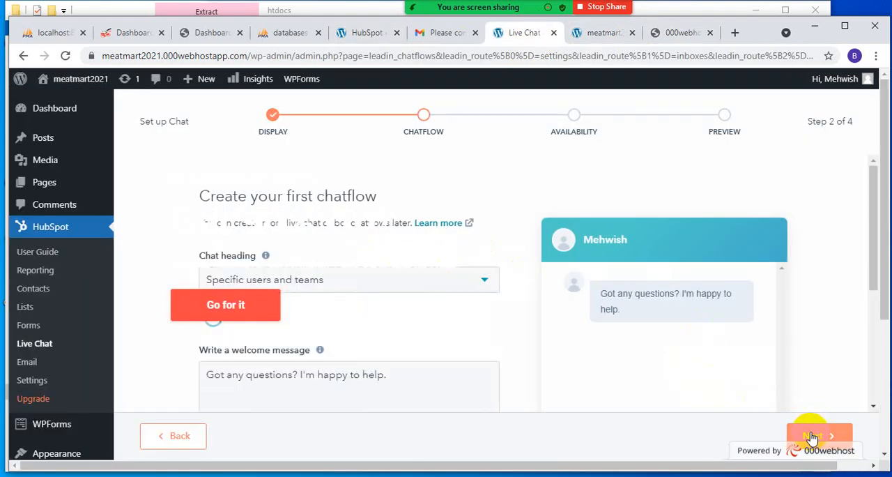
pyautogui.click(811, 436)
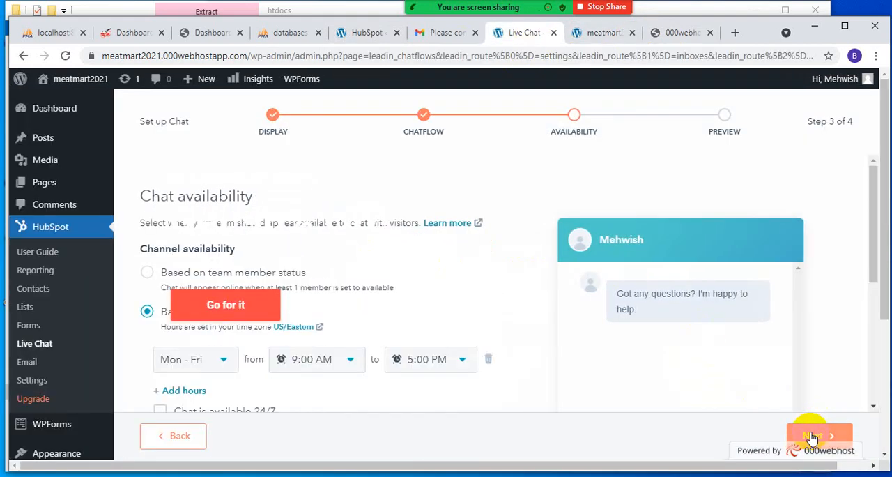
pyautogui.click(811, 437)
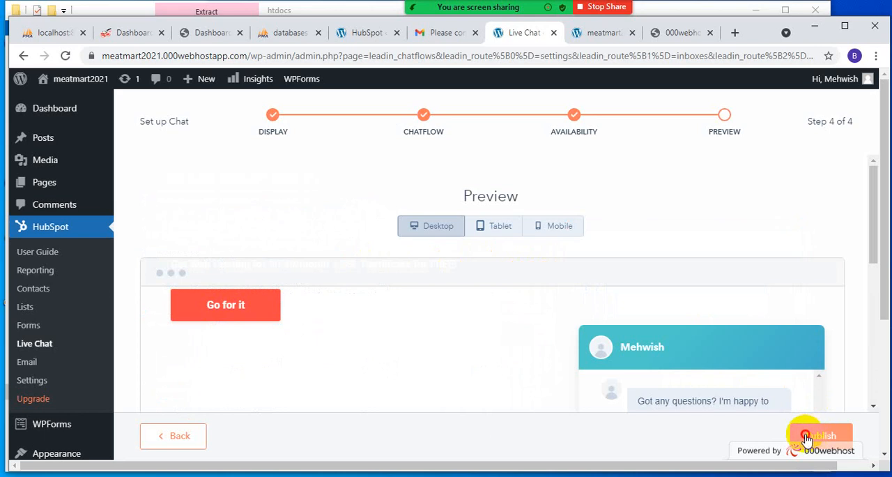
pyautogui.click(807, 437)
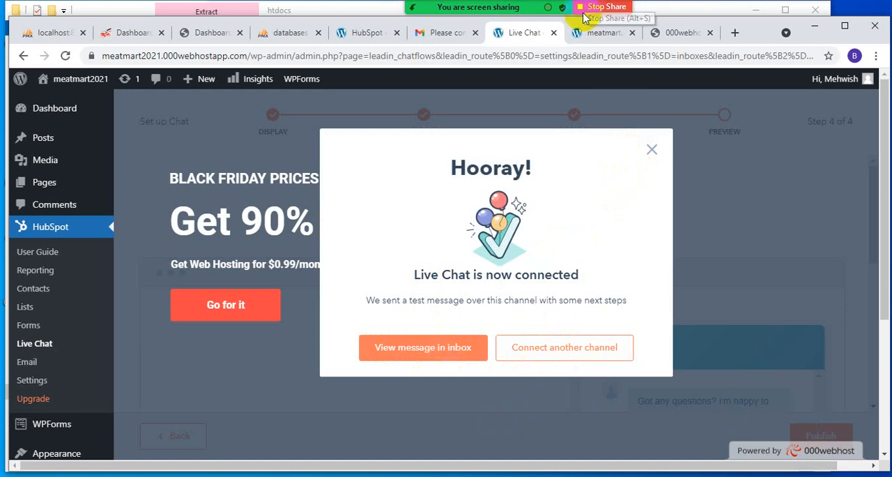
# - Reload the live meatmart2021 homepage and check it from footer to header for the published chat widget
pyautogui.click(598, 32)
pyautogui.click(66, 56)
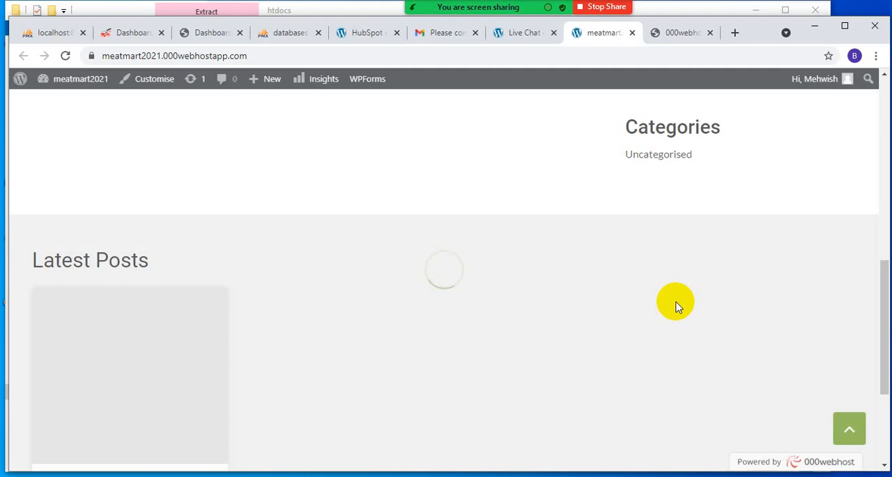
pyautogui.scroll(-3, 719, 414)
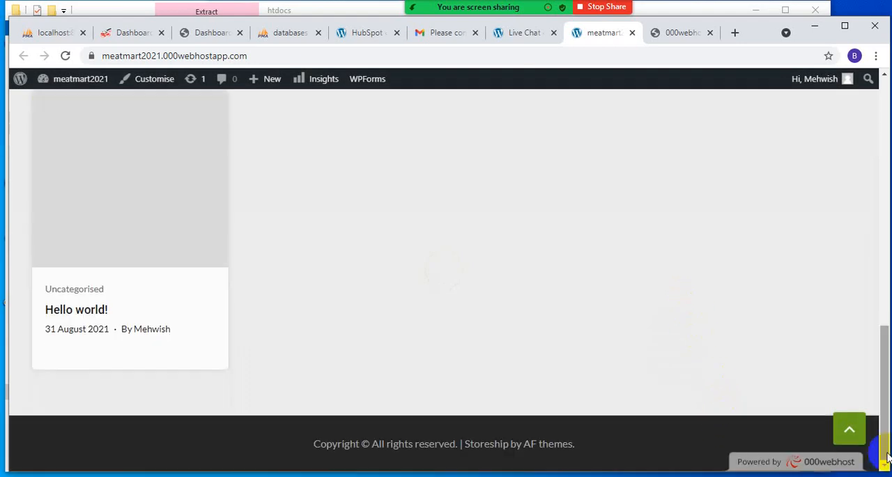
pyautogui.click(849, 432)
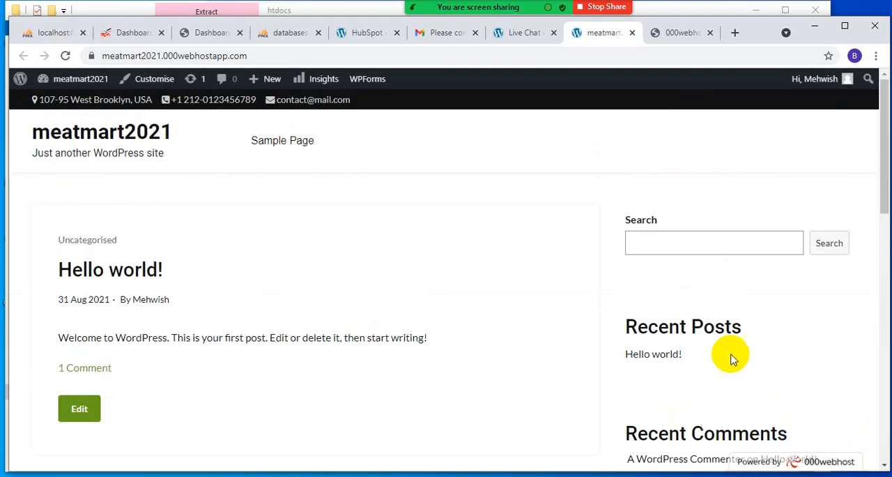
pyautogui.click(809, 419)
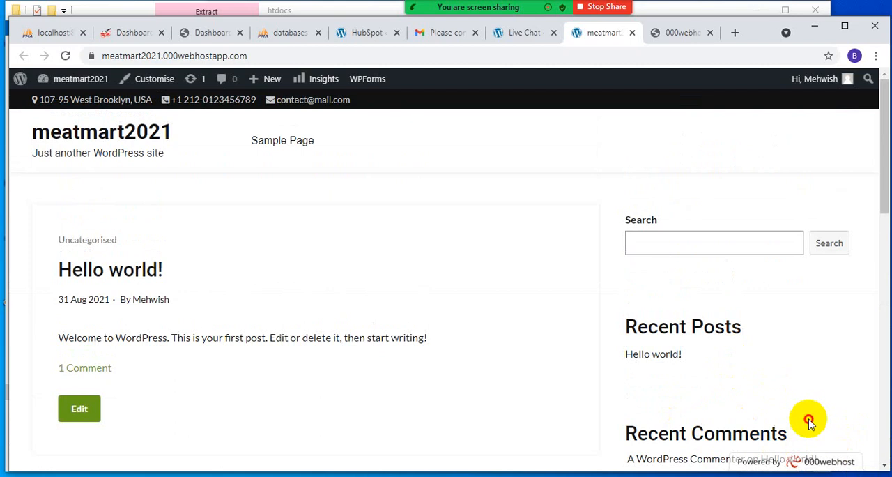
pyautogui.click(514, 32)
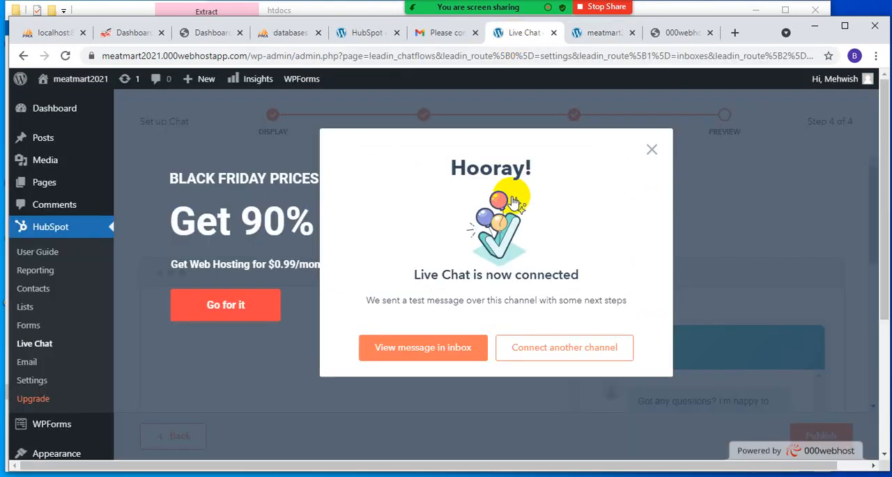
pyautogui.click(573, 352)
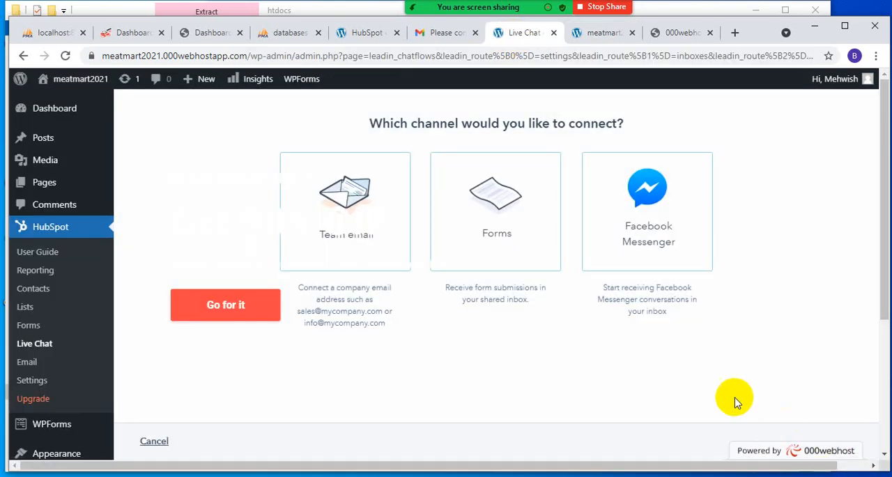
pyautogui.click(484, 188)
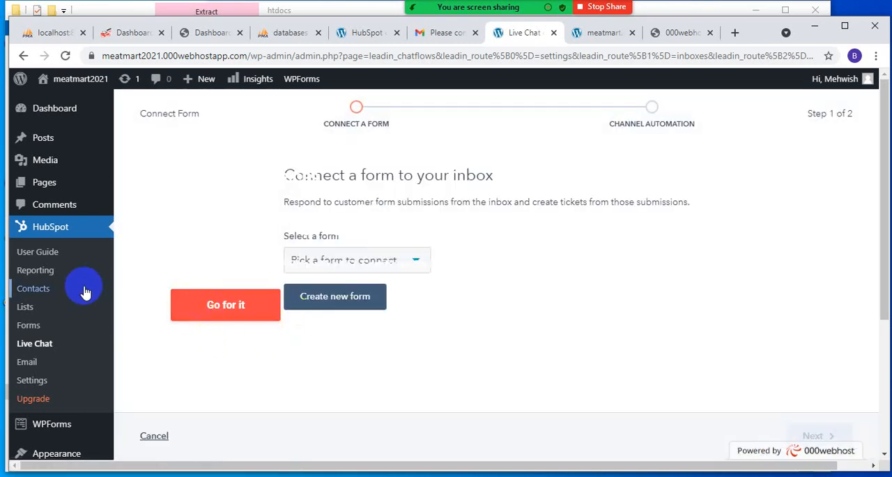
# - Leave the form connection setup, open the installed plugins list and dismiss its hosting offer banner
pyautogui.click(66, 236)
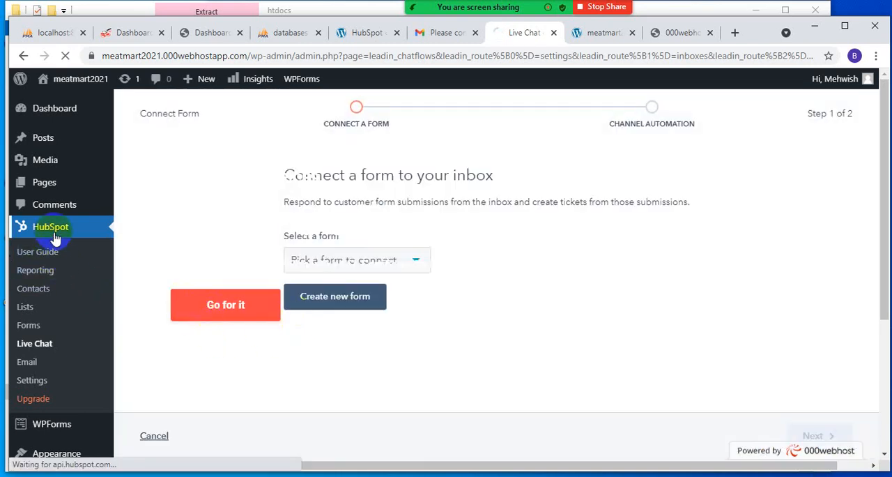
pyautogui.click(35, 343)
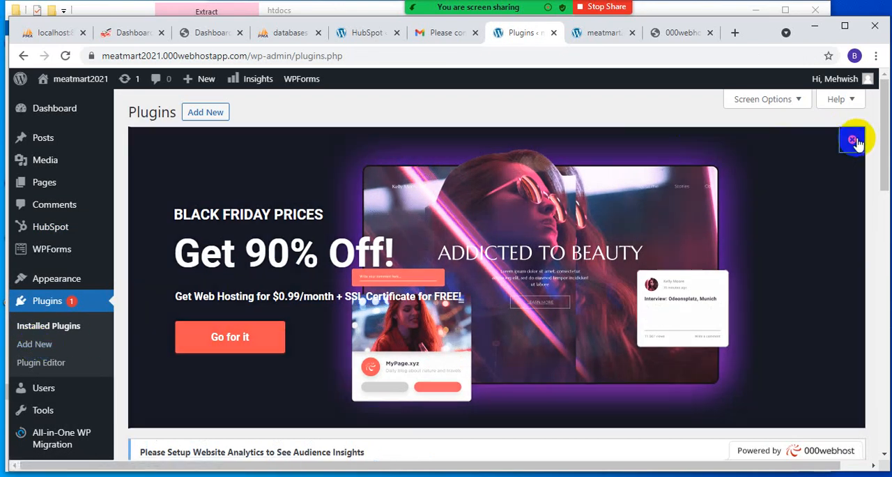
pyautogui.click(852, 140)
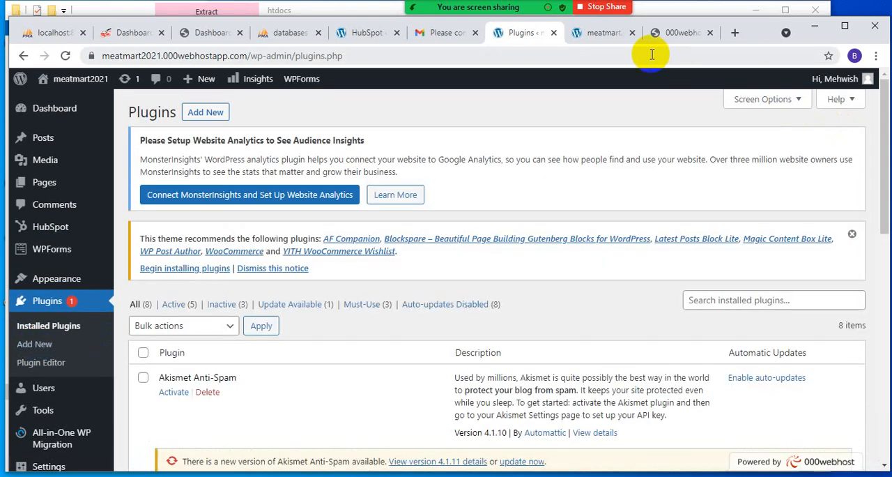
# - Inspect the lower part of the live homepage and reload it to check for the HubSpot chat widget
pyautogui.click(575, 33)
pyautogui.scroll(-2, 519, 224)
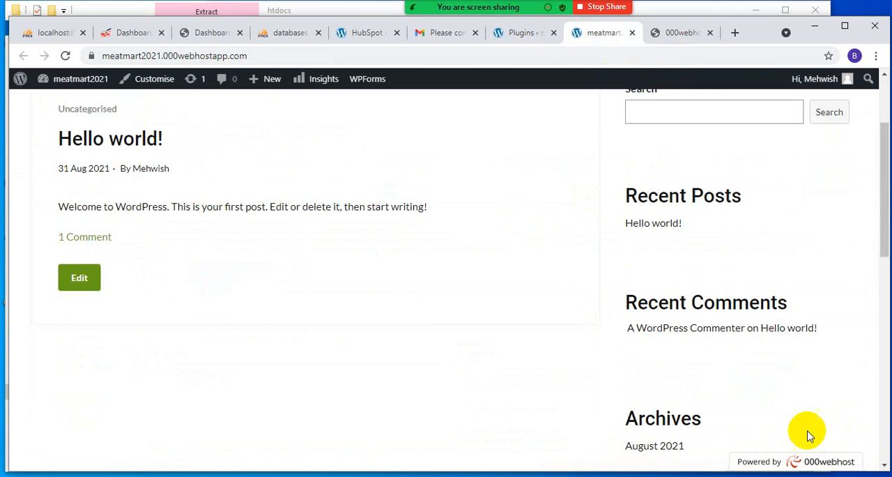
pyautogui.scroll(-8, 809, 436)
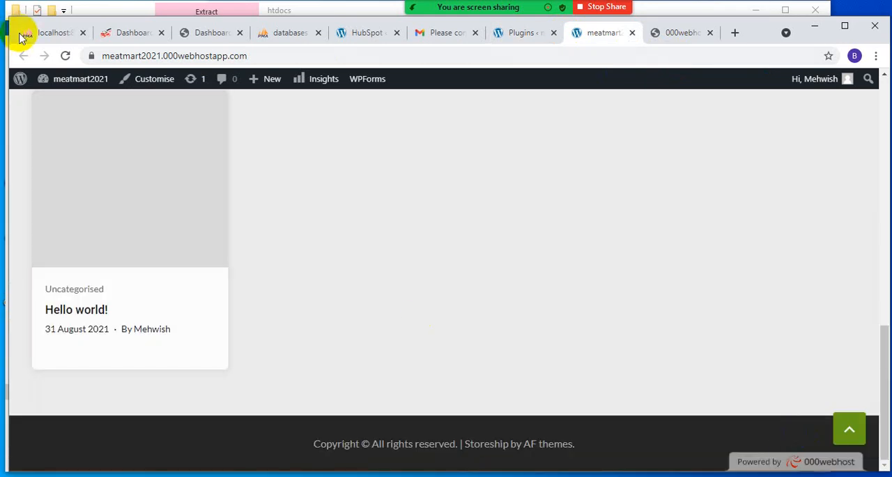
pyautogui.click(64, 56)
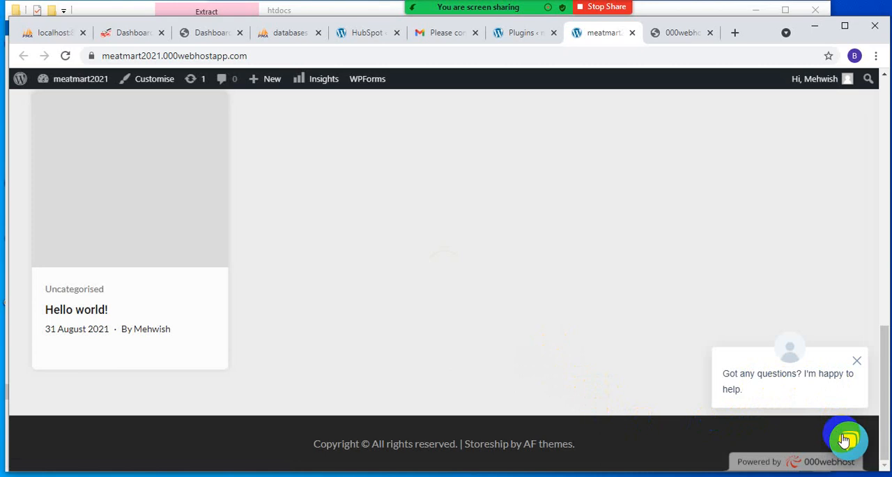
# - Look over the installed plugins and open the HubSpot chat widget on the live homepage
pyautogui.click(498, 33)
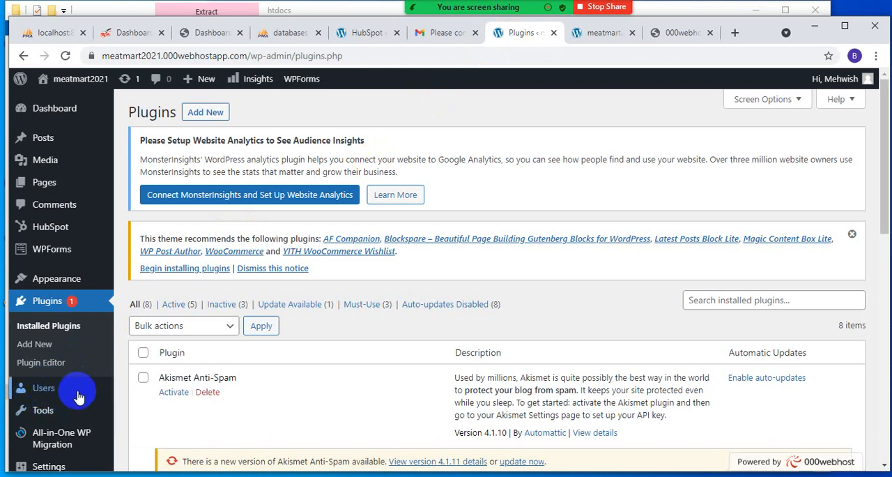
pyautogui.scroll(-2, 70, 396)
pyautogui.moveTo(85, 390)
pyautogui.scroll(-1, 42, 360)
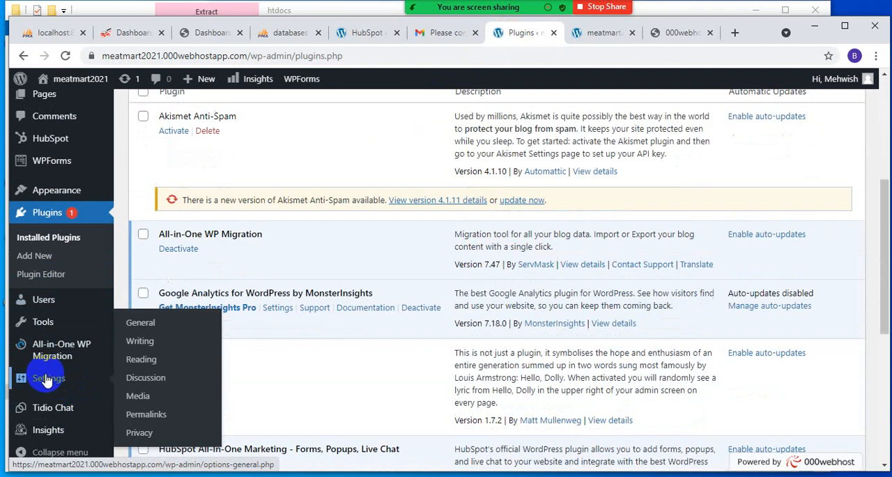
pyautogui.click(593, 36)
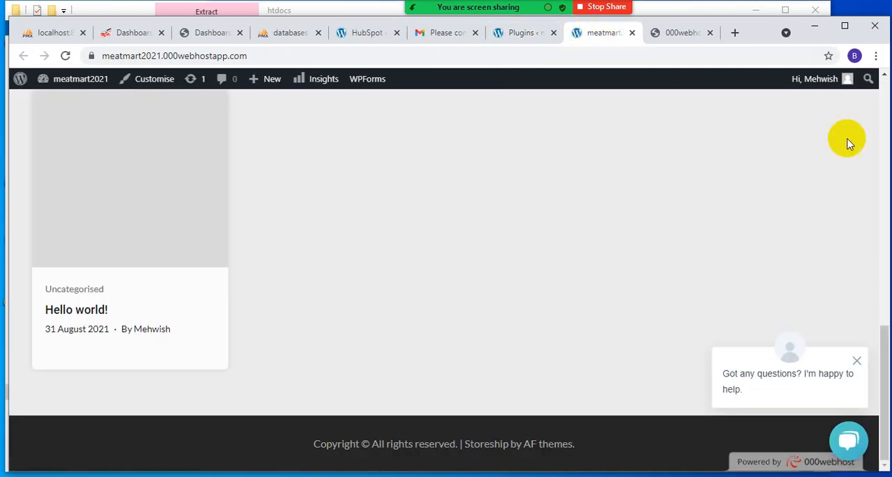
pyautogui.click(864, 442)
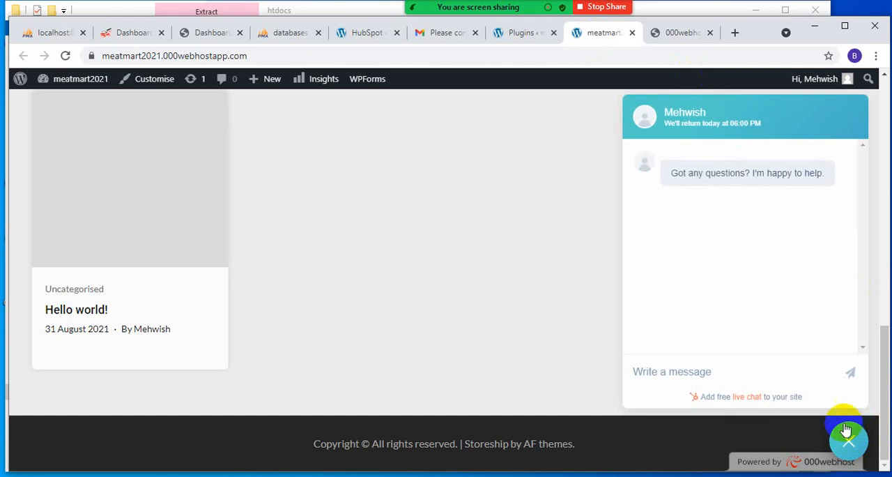
# - Look through the remaining installed plugins and the HubSpot User Guide with its tools and getting-started tasks
pyautogui.click(516, 33)
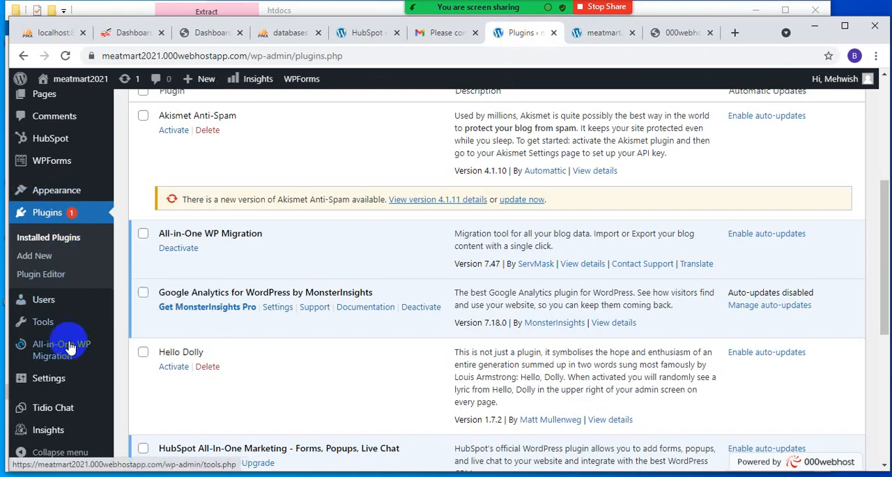
pyautogui.scroll(-3, 70, 347)
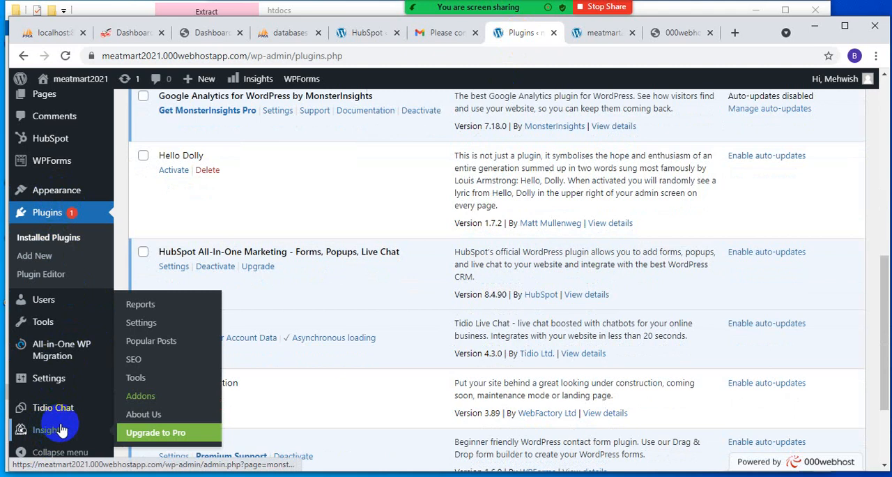
pyautogui.click(66, 141)
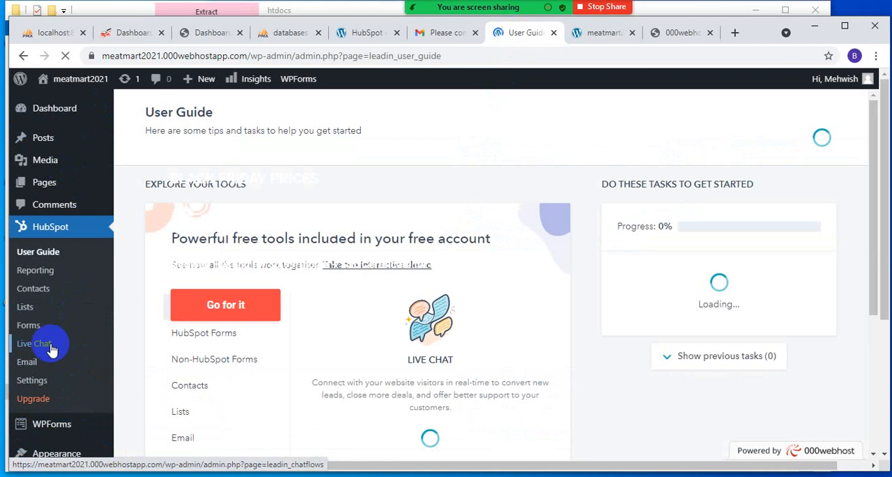
pyautogui.scroll(-1, 153, 352)
pyautogui.scroll(-2, 154, 352)
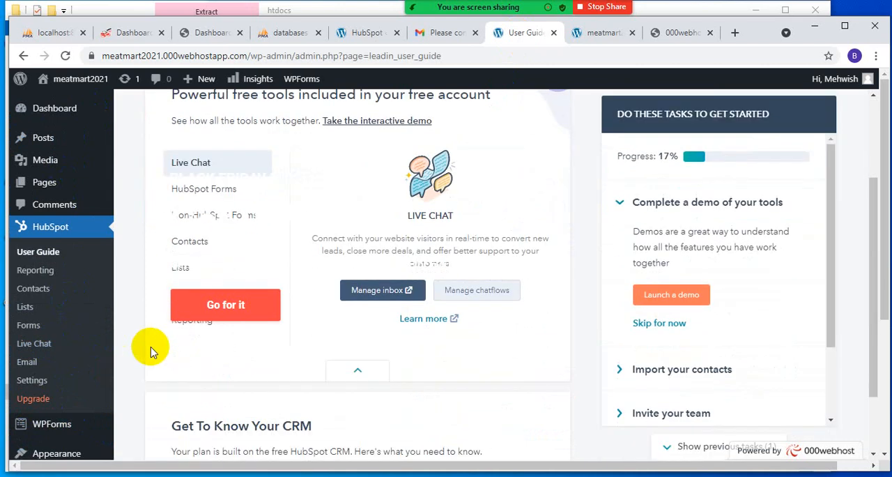
pyautogui.scroll(-2, 154, 352)
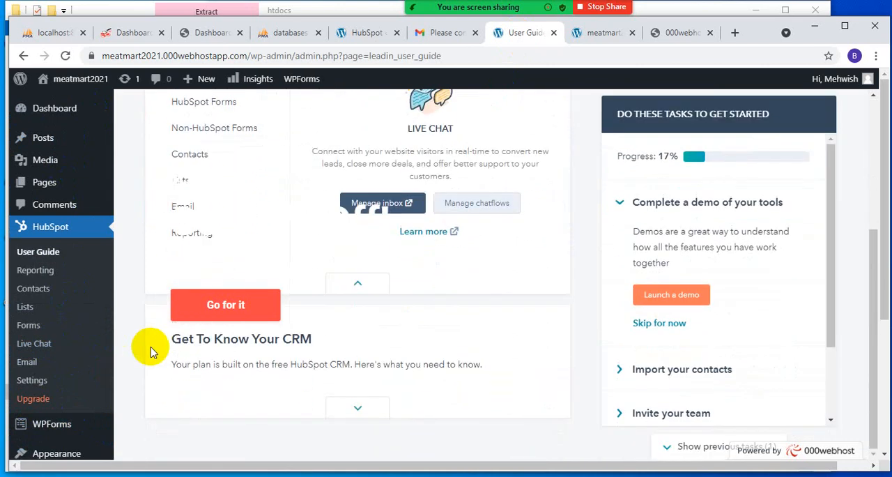
# - Open HubSpot's Live Chat section and view its chatflows list
pyautogui.click(74, 348)
pyautogui.moveTo(52, 433)
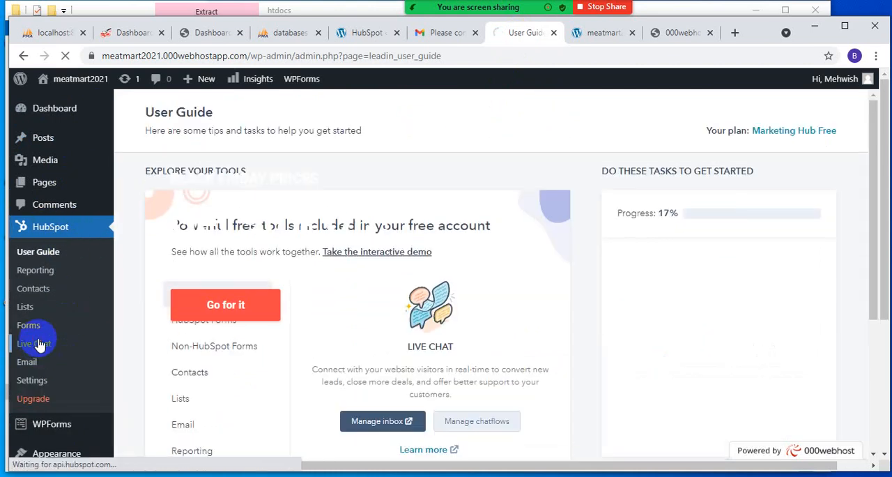
pyautogui.click(40, 343)
pyautogui.scroll(-2, 285, 397)
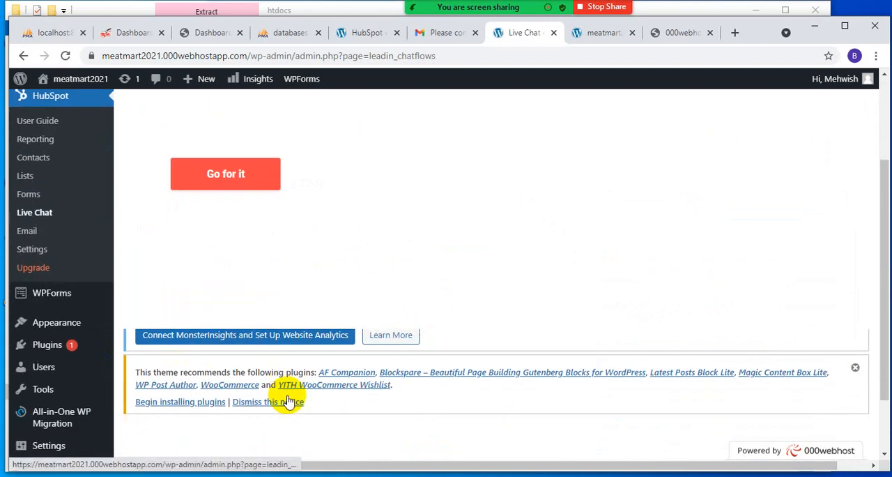
pyautogui.scroll(-1, 275, 328)
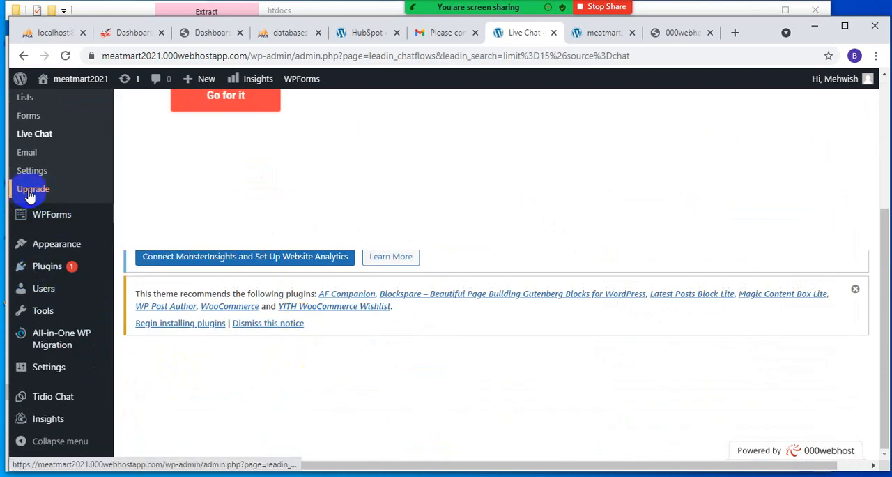
pyautogui.scroll(1, 59, 189)
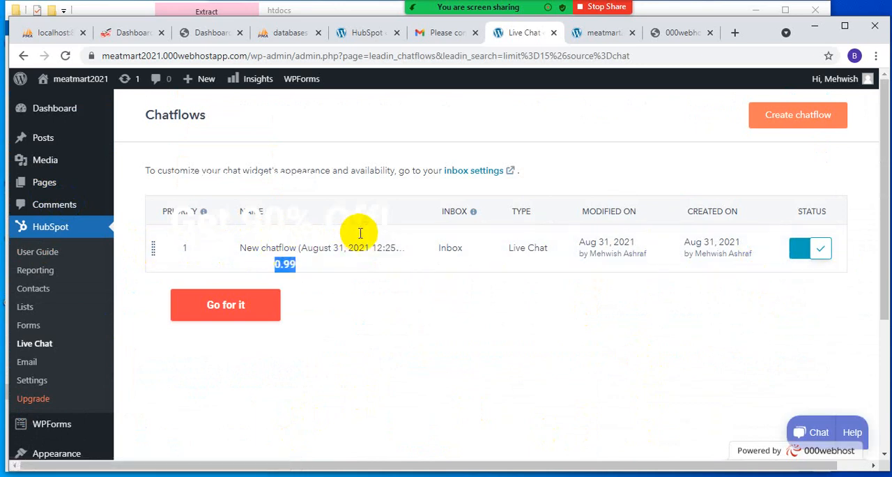
# - Open the HubBot help chat, allow its cookies, and review the existing live chat entry in the chatflows list
pyautogui.click(811, 429)
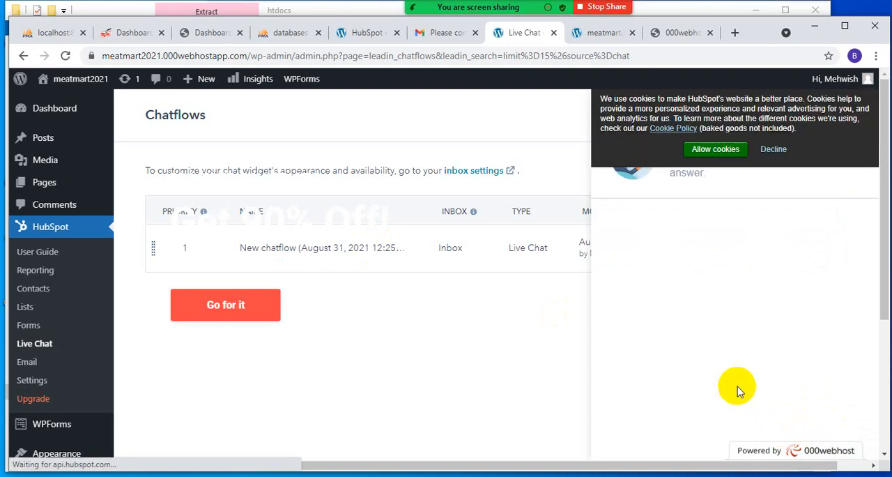
pyautogui.click(725, 150)
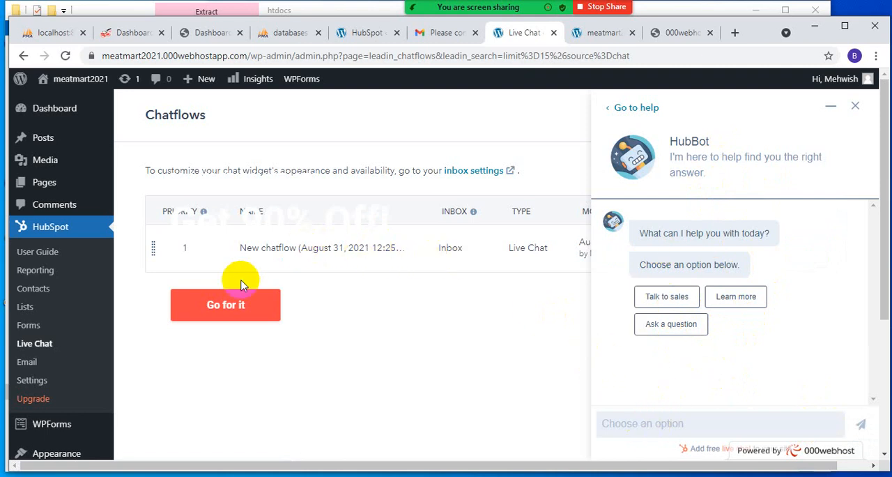
pyautogui.click(214, 309)
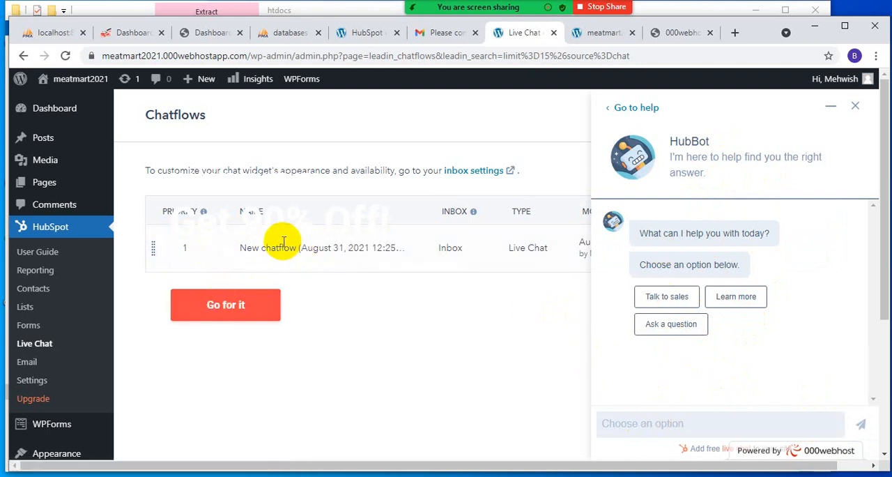
pyautogui.doubleClick(283, 247)
pyautogui.doubleClick(496, 246)
pyautogui.doubleClick(587, 250)
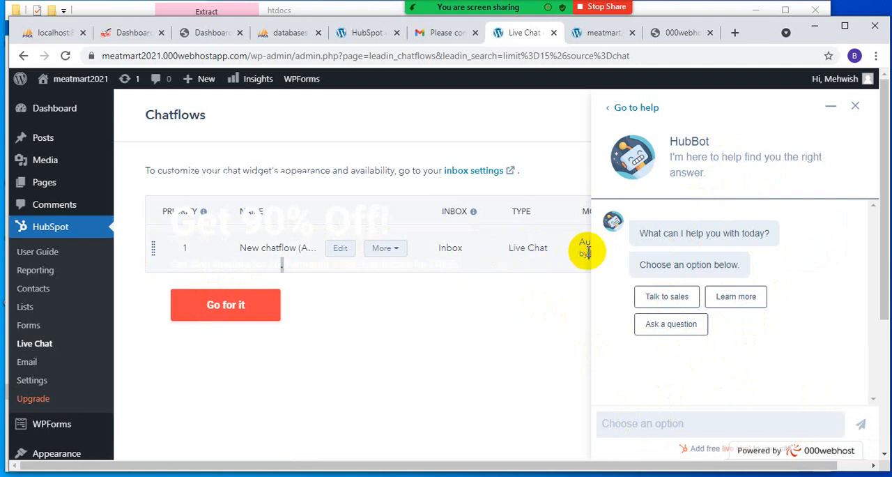
pyautogui.click(829, 103)
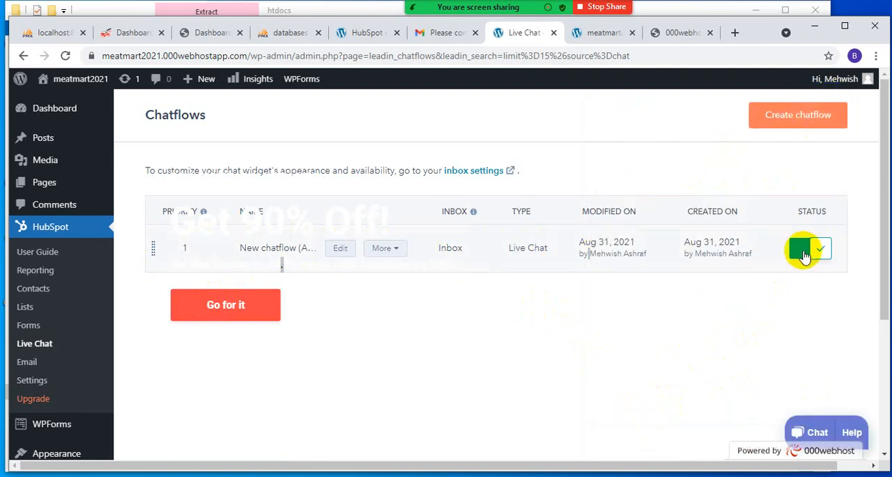
pyautogui.doubleClick(597, 254)
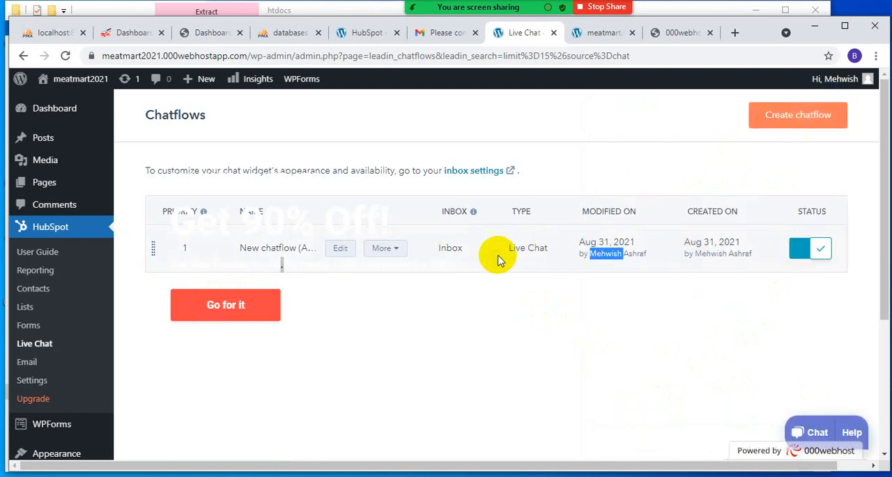
pyautogui.doubleClick(538, 247)
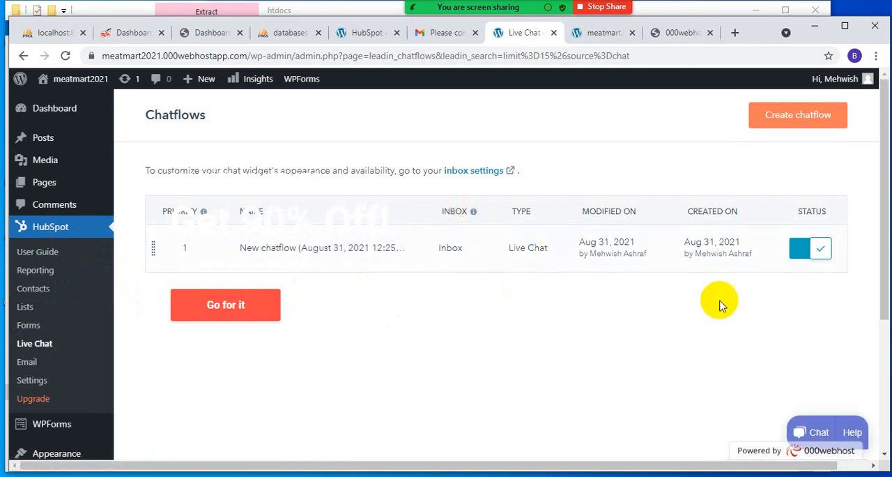
# - Open HubSpot's help article "Create a live chat", allow its cookies, and read its introduction
pyautogui.click(852, 433)
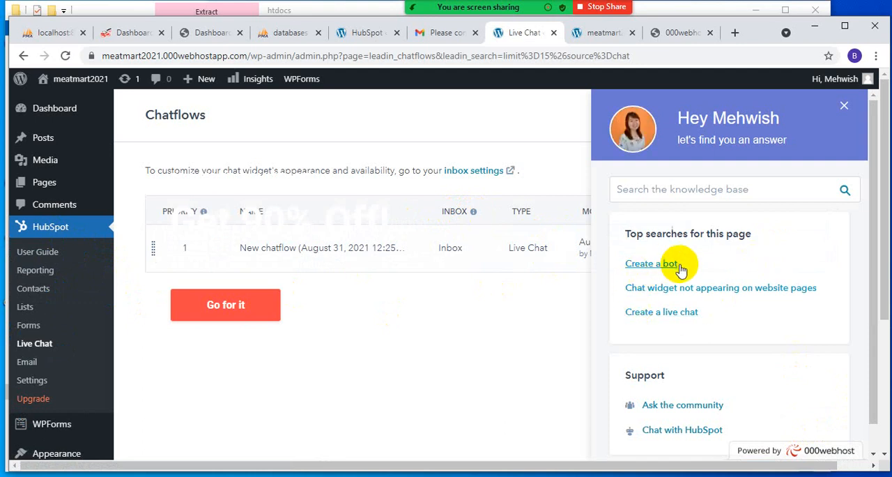
pyautogui.click(650, 317)
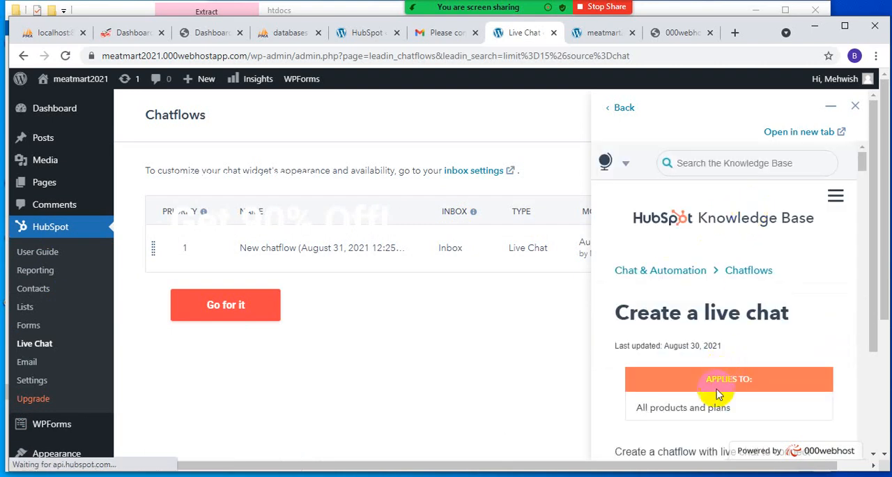
pyautogui.scroll(-10, 717, 393)
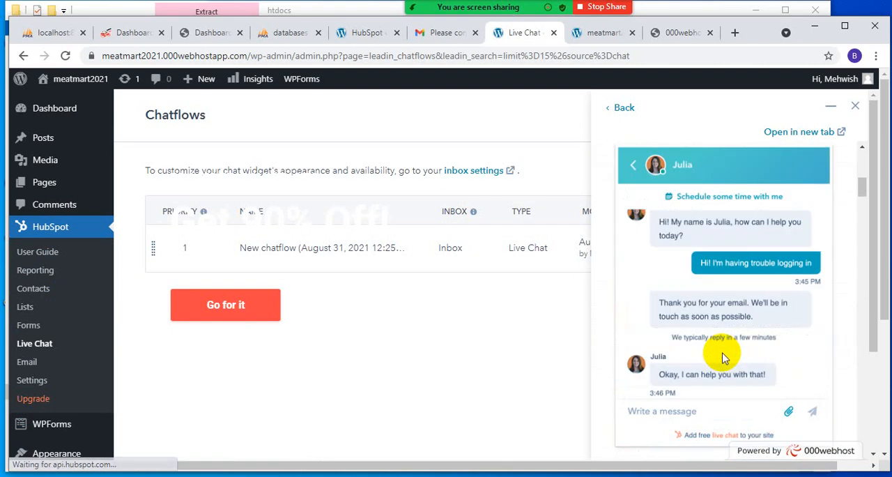
pyautogui.scroll(10, 723, 357)
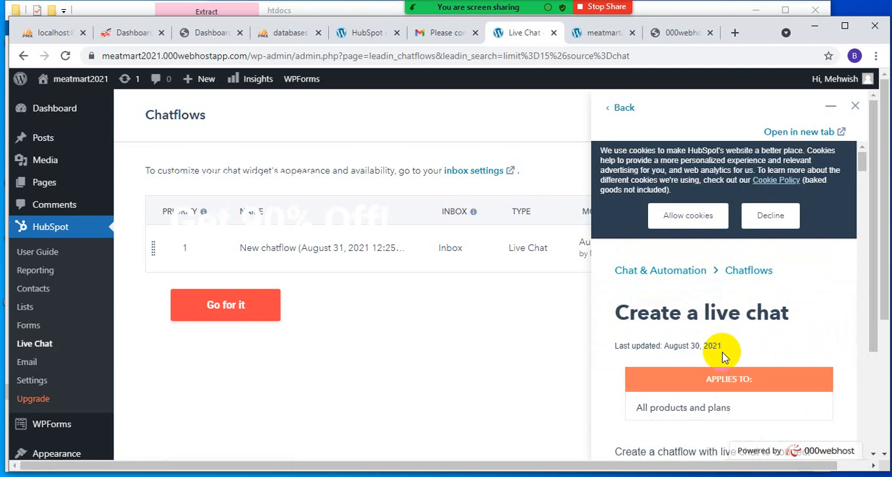
pyautogui.click(686, 213)
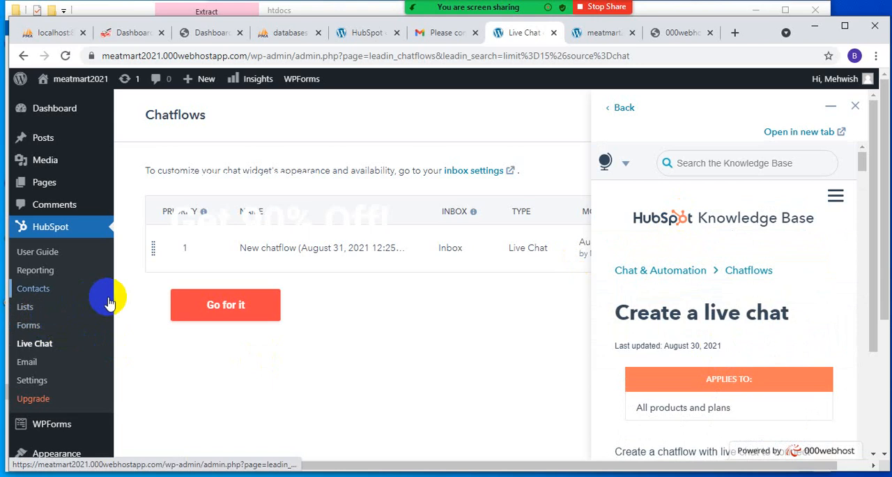
pyautogui.scroll(-8, 728, 355)
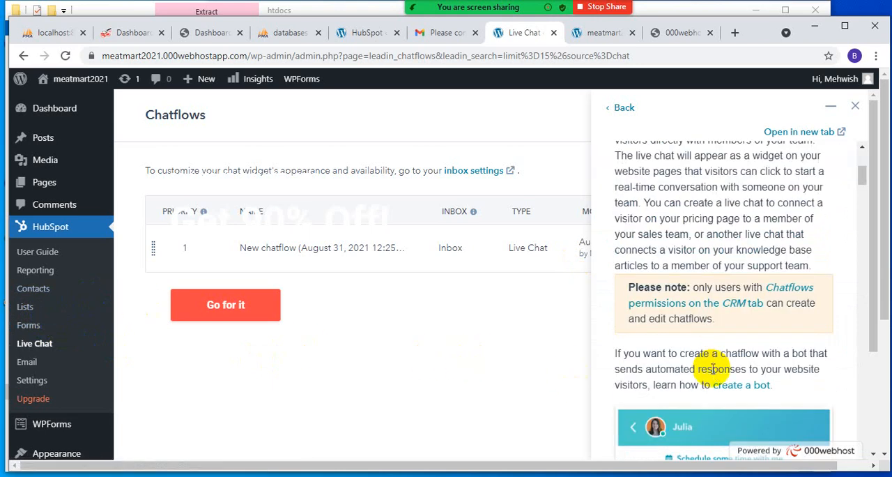
pyautogui.scroll(8, 714, 377)
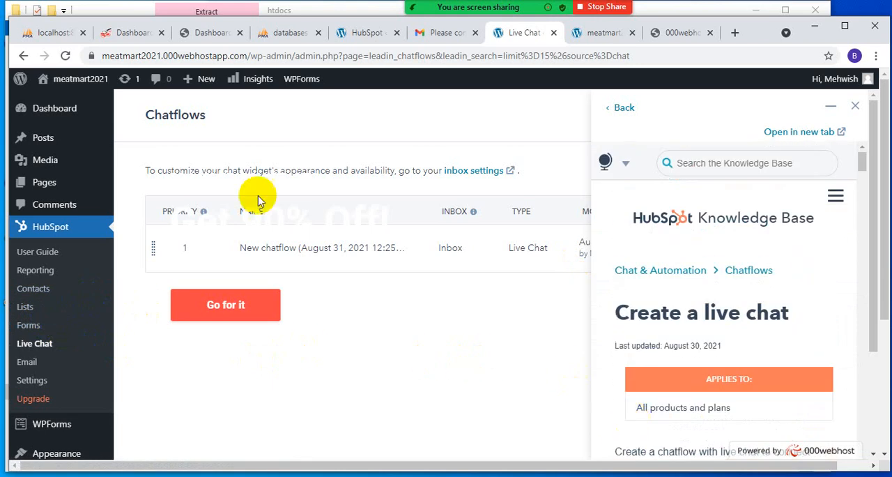
# - Reload the Chatflows page, start a new chatflow, and preview the Live chat template
pyautogui.click(65, 56)
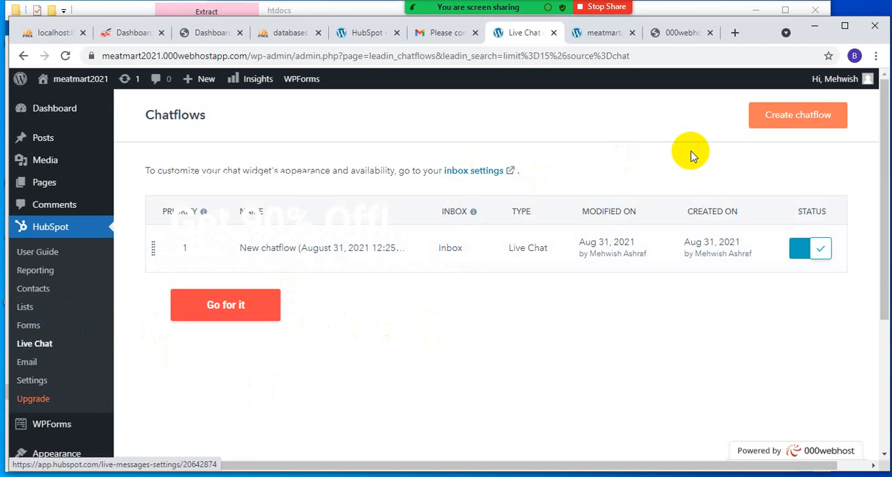
pyautogui.click(778, 120)
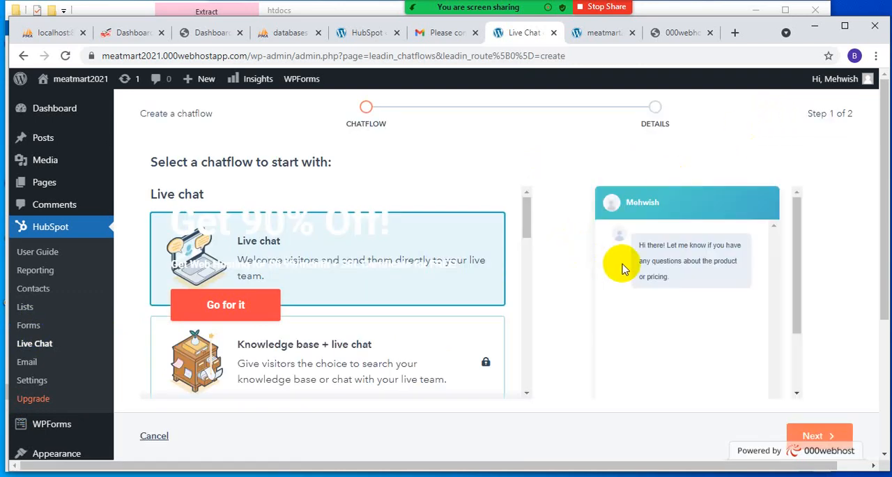
pyautogui.scroll(-3, 621, 270)
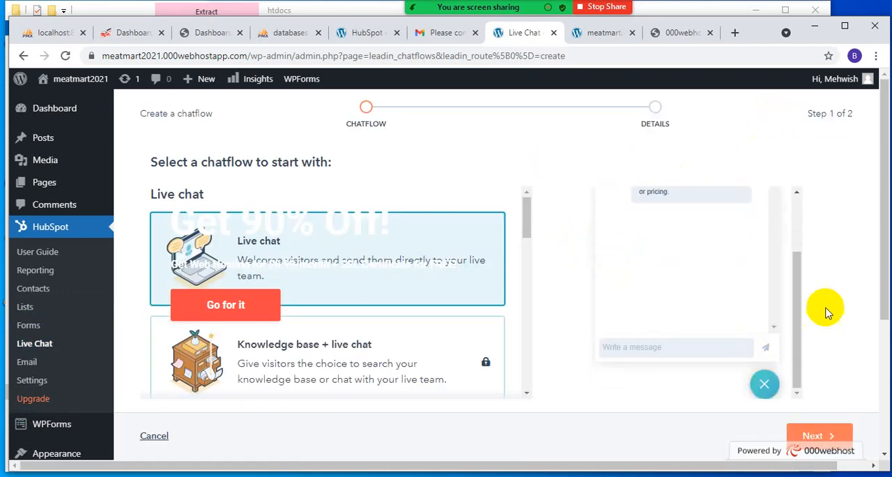
pyautogui.click(830, 446)
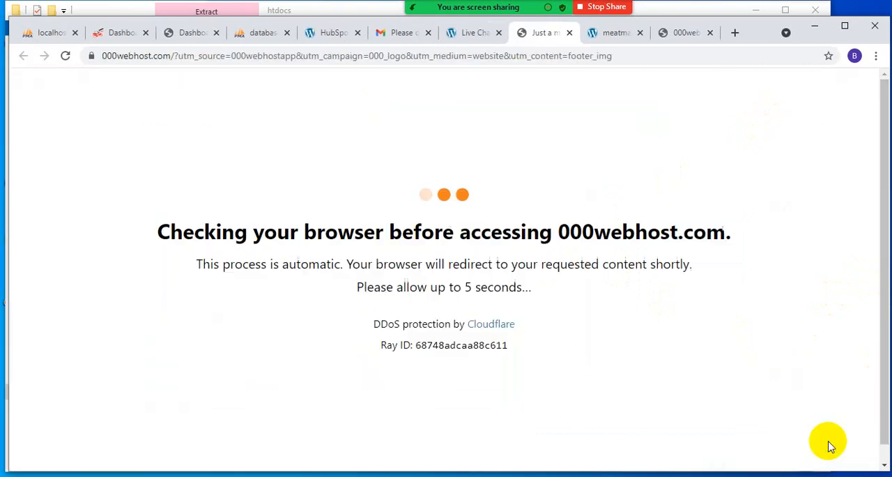
pyautogui.click(471, 39)
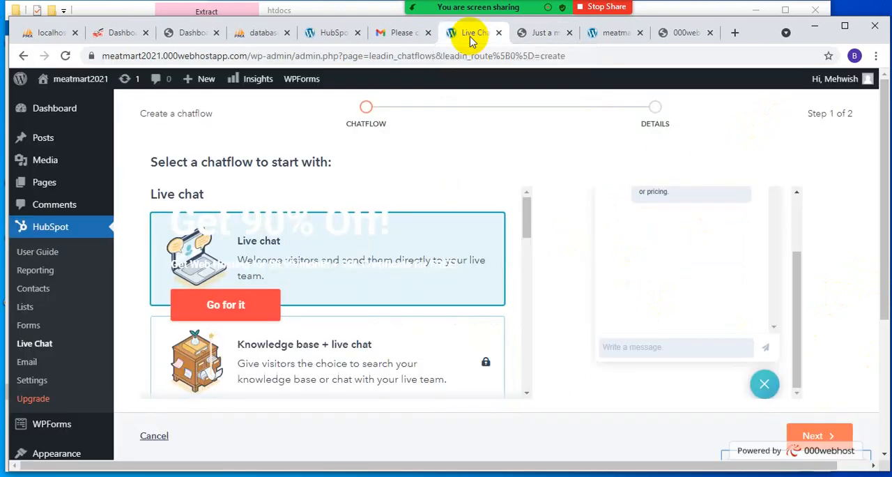
pyautogui.scroll(-2, 592, 353)
pyautogui.scroll(-2, 484, 349)
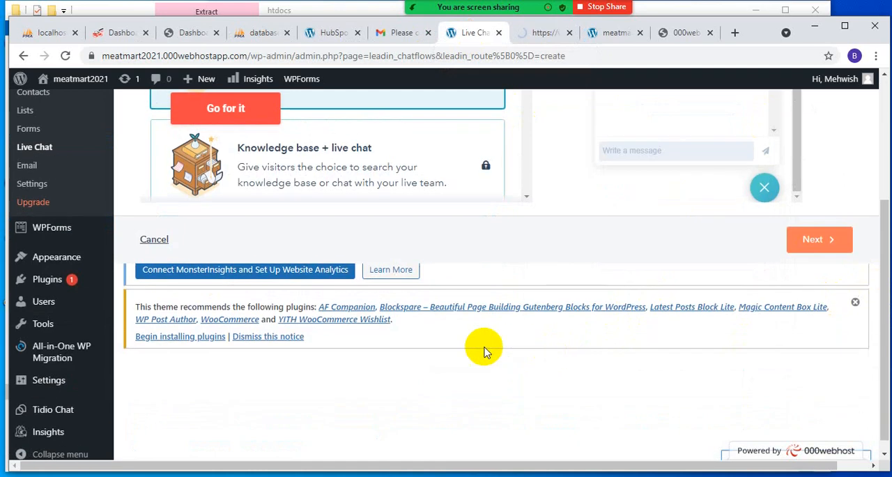
pyautogui.scroll(3, 442, 343)
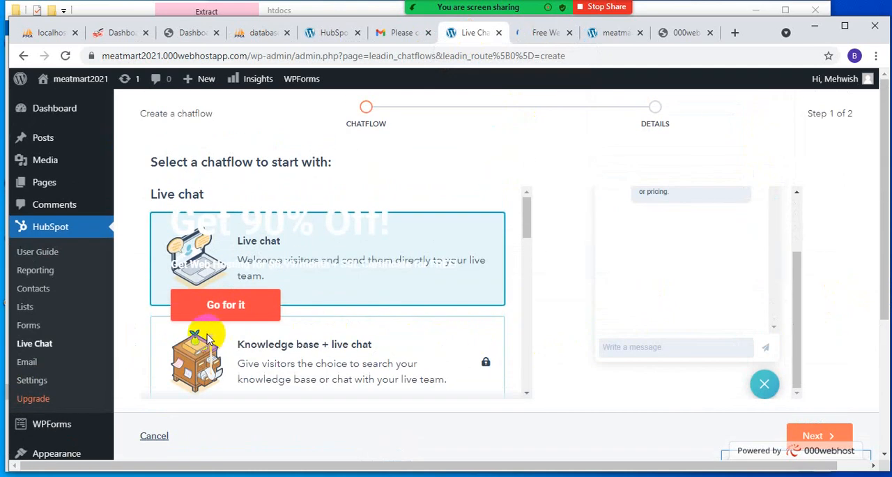
pyautogui.click(547, 33)
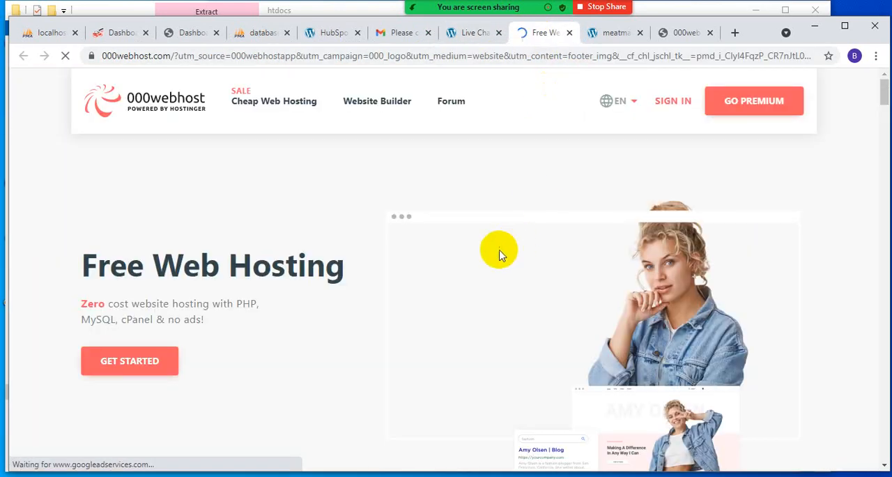
pyautogui.click(570, 33)
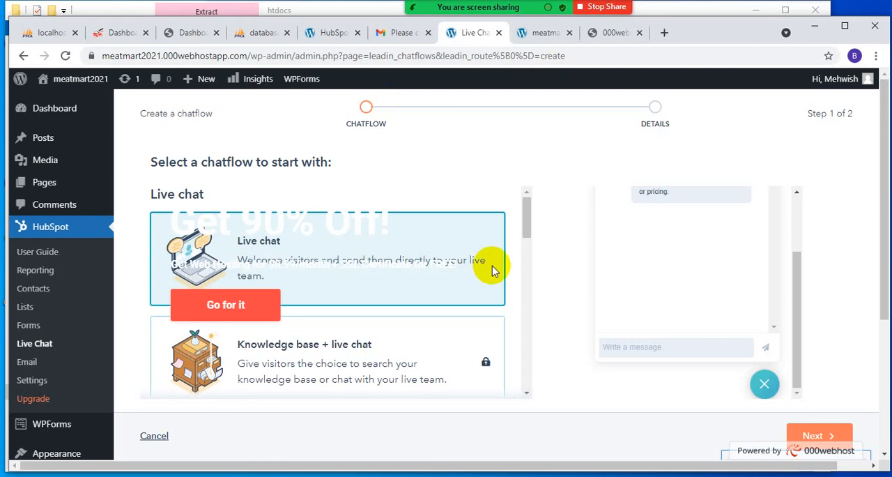
# - Create the new chatflow from the selected Live chat template
pyautogui.click(807, 435)
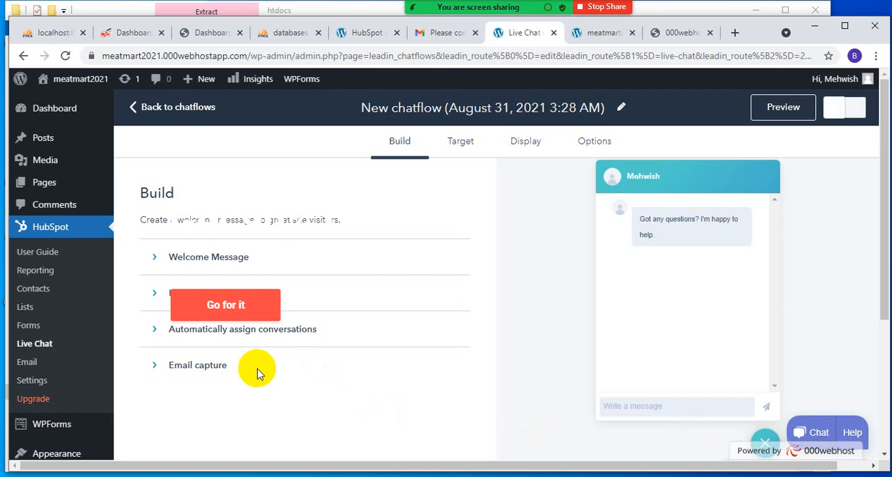
# - Allow cookies in the HubBot chat, choose "Learn more", and return to the help overview to view its top searches and support options
pyautogui.click(804, 427)
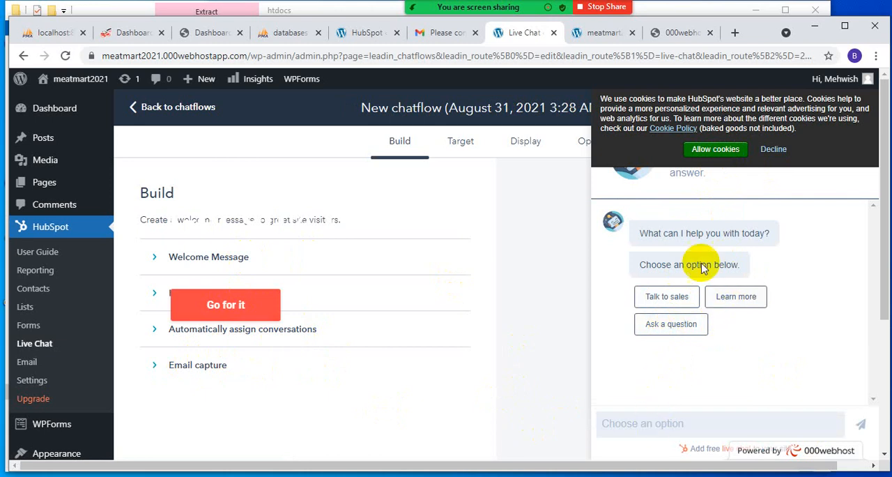
pyautogui.click(716, 150)
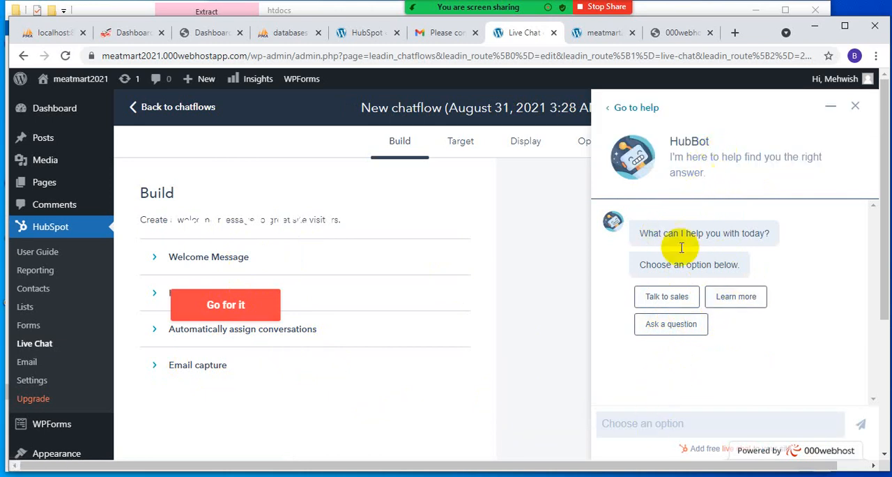
pyautogui.click(731, 300)
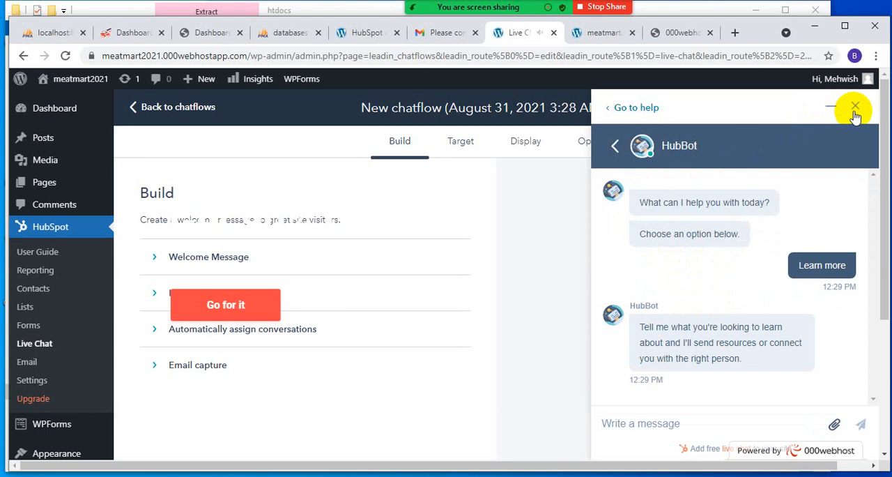
pyautogui.click(615, 148)
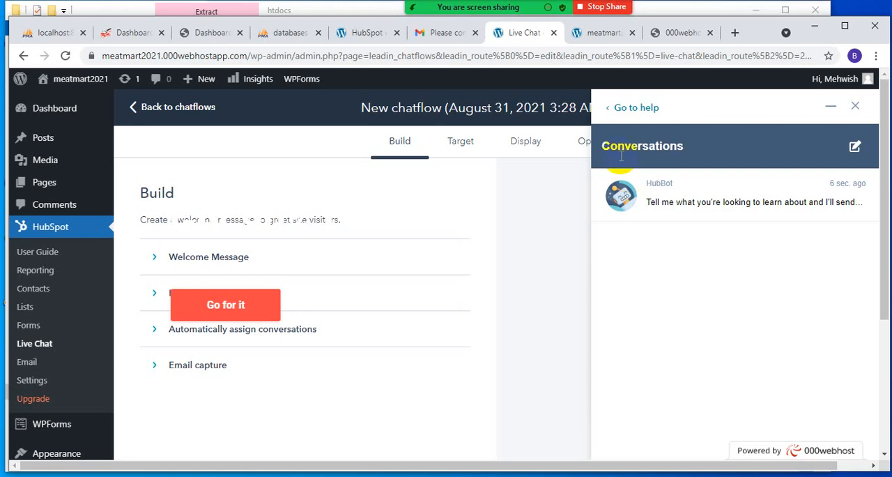
pyautogui.click(608, 113)
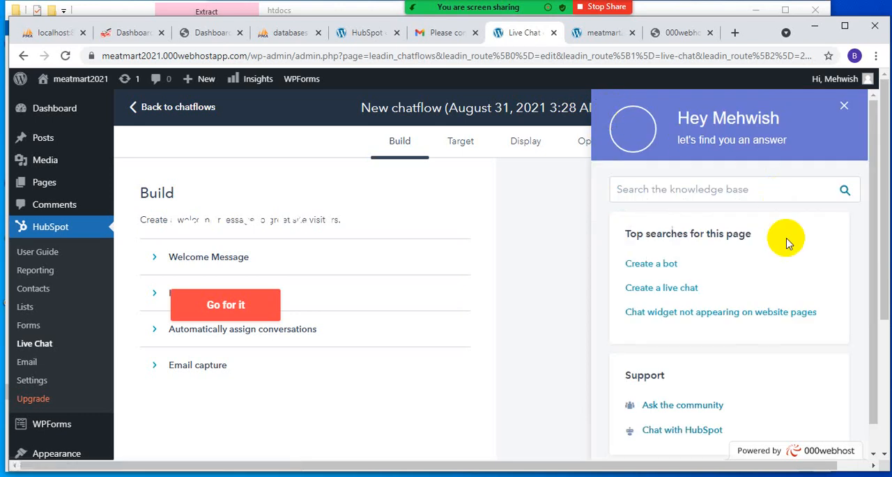
pyautogui.scroll(-1, 796, 293)
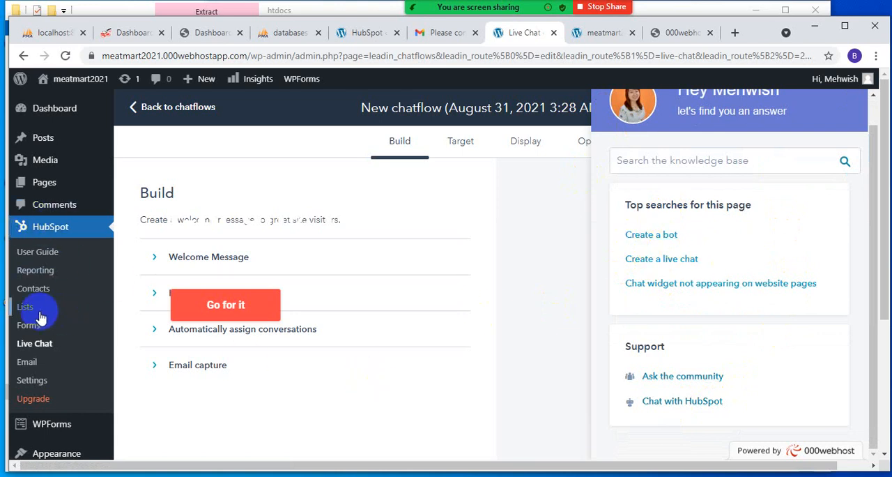
# - Copy the meatmart2021.000webhostapp.com homepage address and try to open it in Microsoft Edge
pyautogui.click(595, 33)
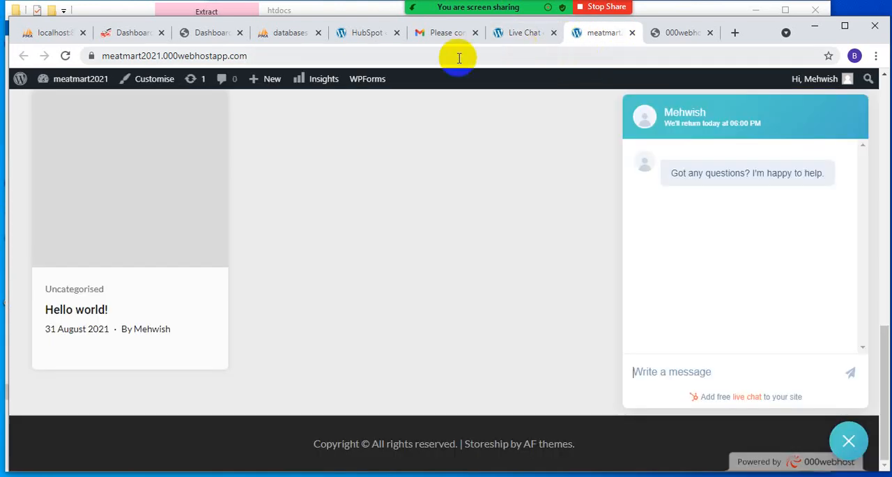
pyautogui.click(300, 56)
pyautogui.click(241, 463)
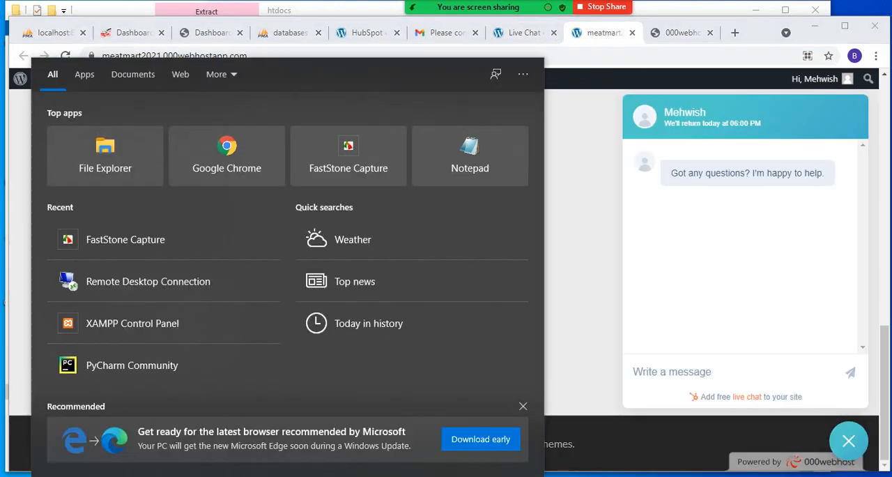
pyautogui.press('Escape')
pyautogui.click(351, 469)
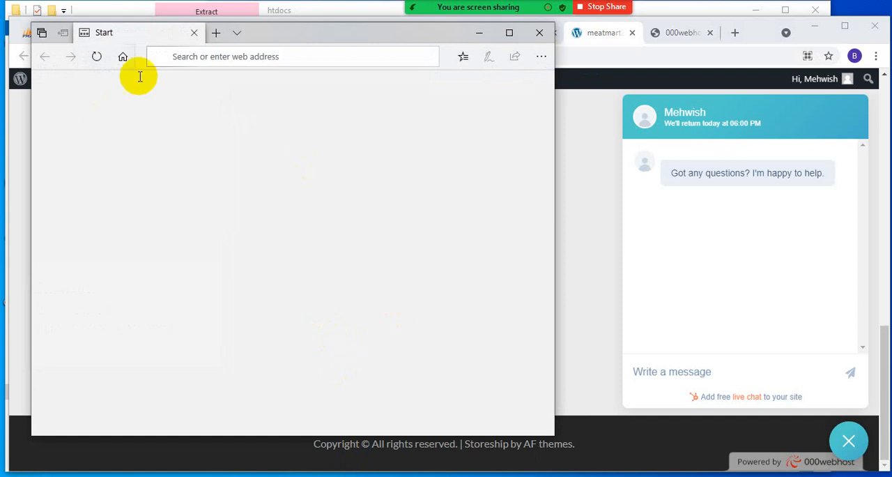
pyautogui.rightClick(212, 56)
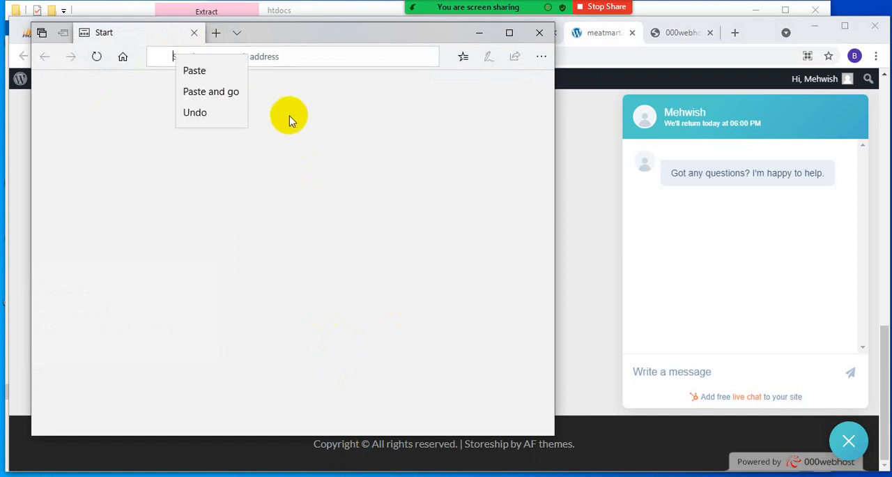
pyautogui.click(215, 97)
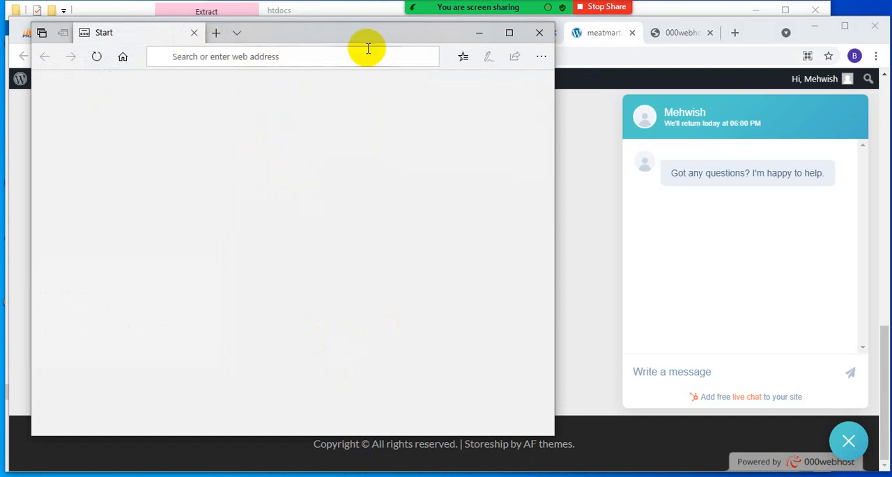
pyautogui.click(230, 56)
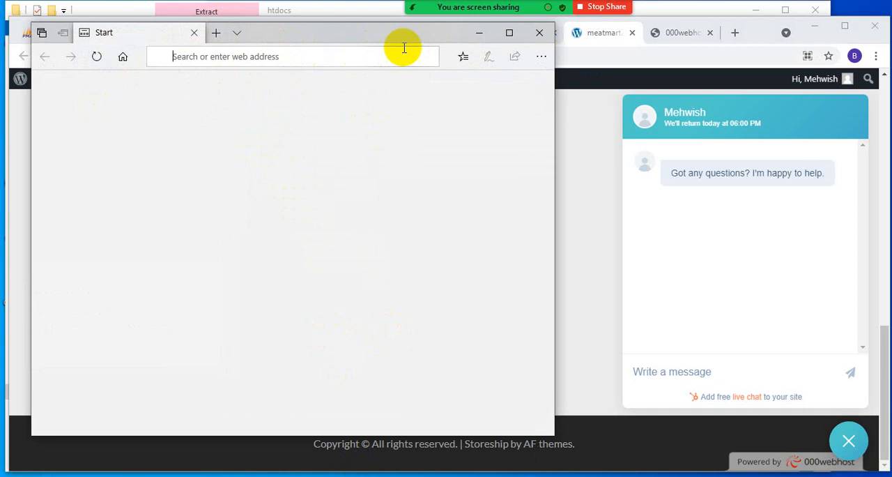
pyautogui.click(477, 33)
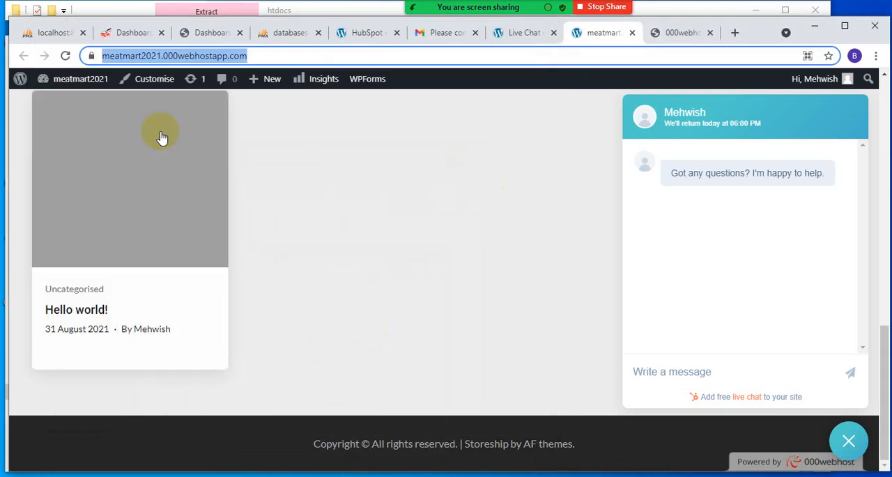
# - Open the installed plugins list in the WordPress admin and examine the HubSpot and Tidio Chat entries, comparing with the site homepage
pyautogui.click(491, 33)
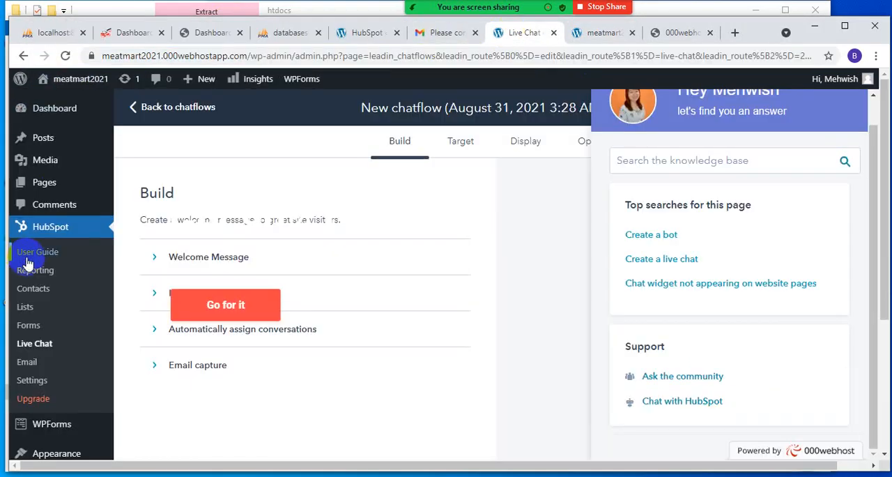
pyautogui.scroll(-3, 52, 405)
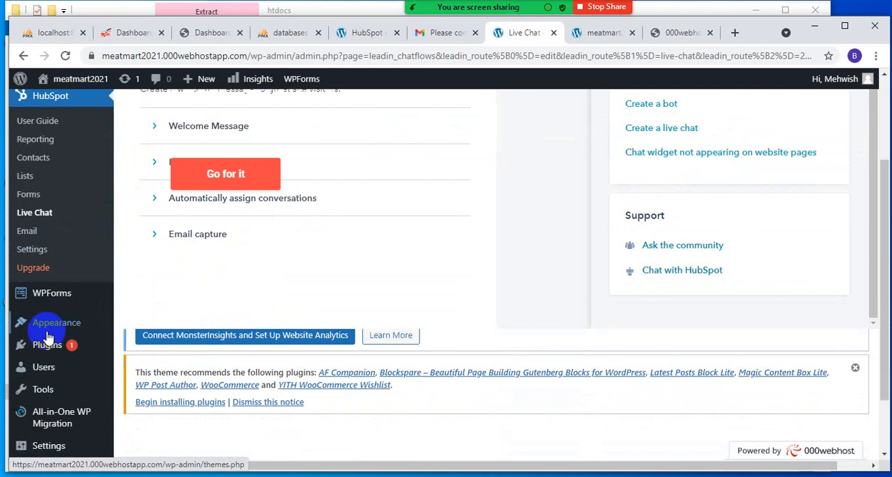
pyautogui.scroll(1, 19, 312)
pyautogui.scroll(-3, 41, 361)
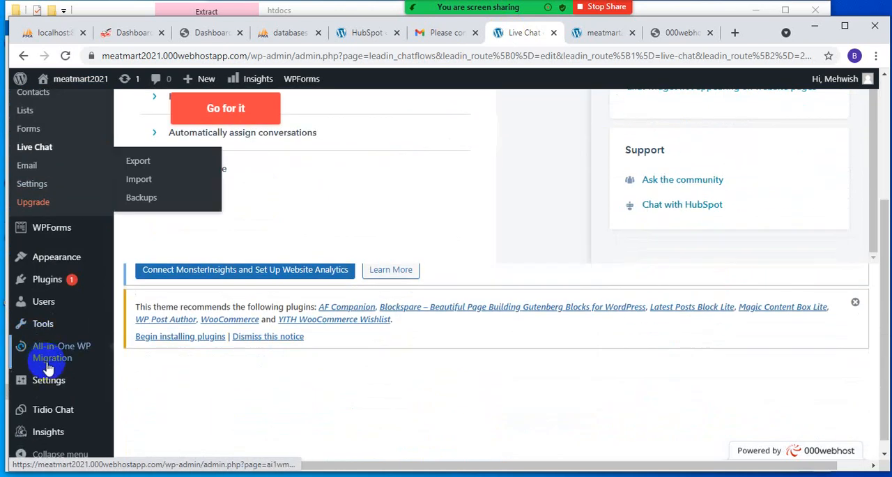
pyautogui.click(56, 286)
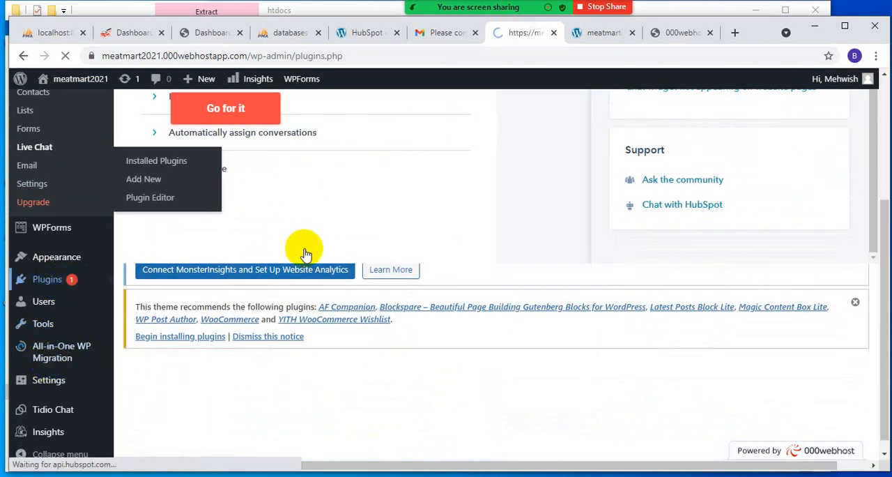
pyautogui.scroll(-3, 293, 293)
pyautogui.scroll(-10, 247, 356)
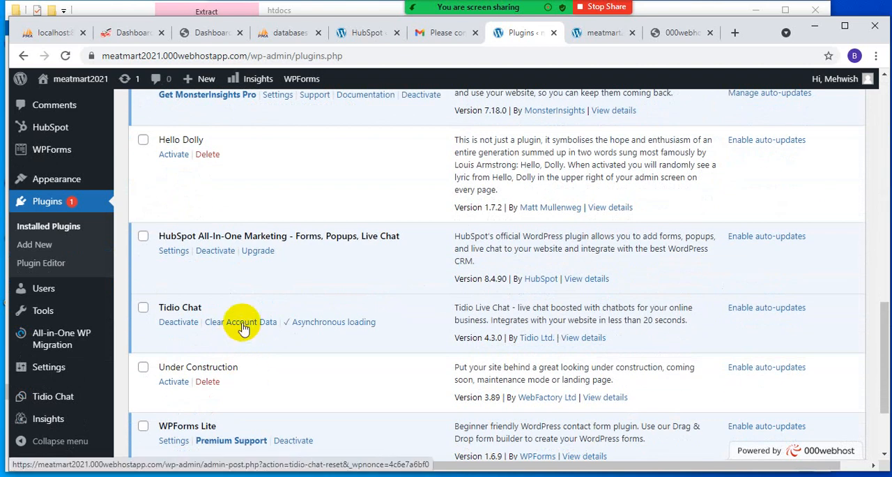
pyautogui.scroll(-1, 136, 382)
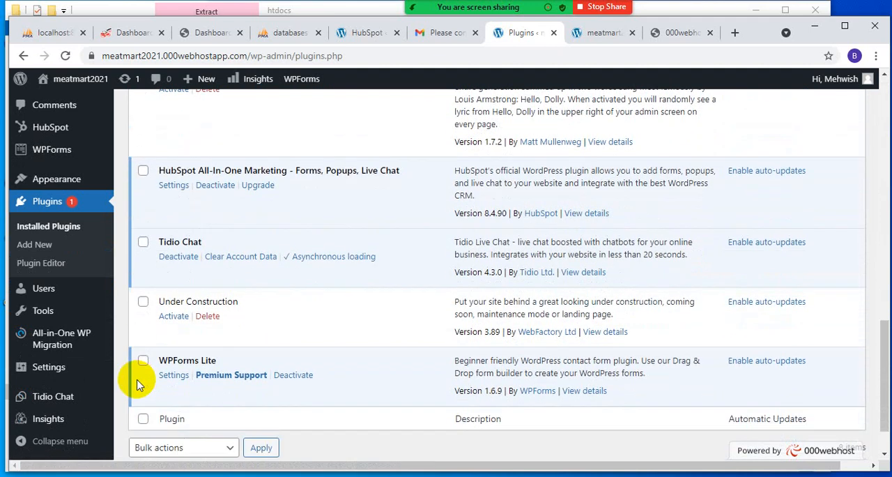
pyautogui.click(582, 32)
pyautogui.click(508, 32)
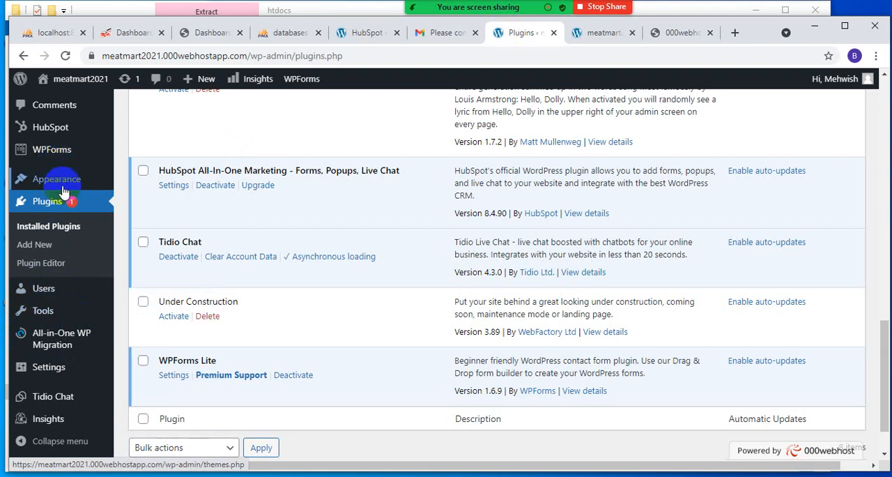
# - Open HubSpot's User Guide in the WordPress admin and look through its tools and getting-started tasks
pyautogui.scroll(2, 61, 217)
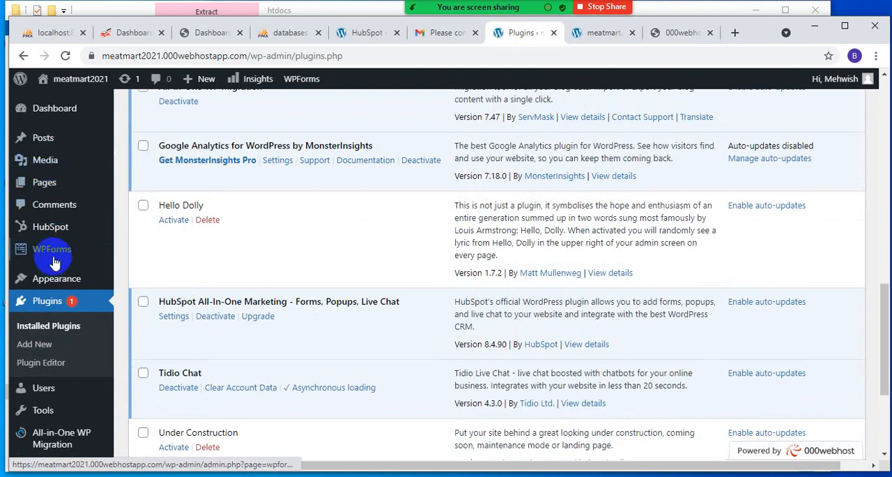
pyautogui.click(54, 228)
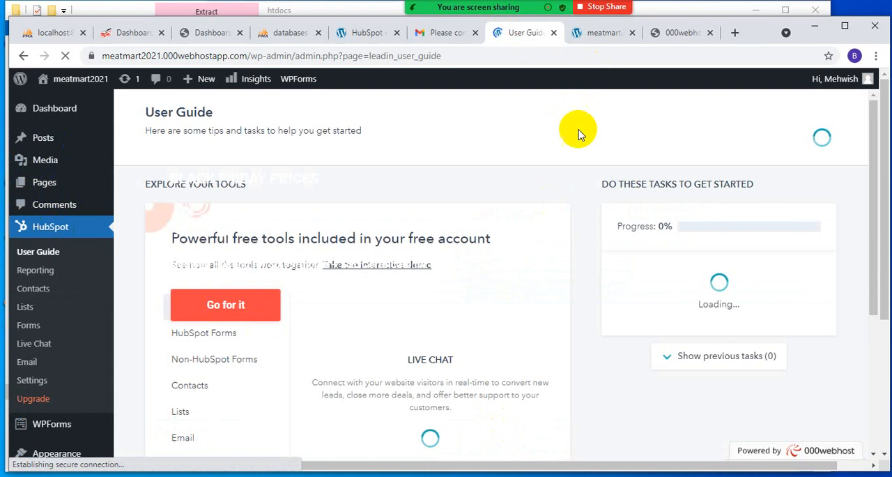
pyautogui.scroll(-5, 468, 272)
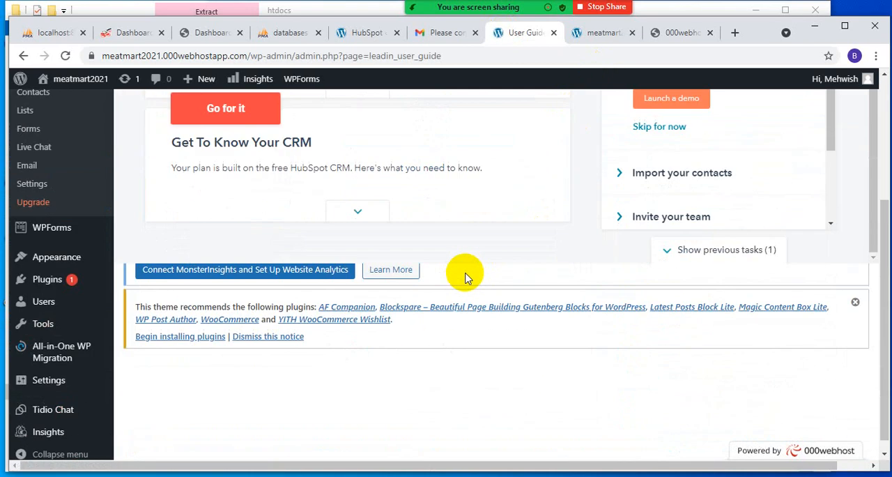
pyautogui.scroll(2, 465, 276)
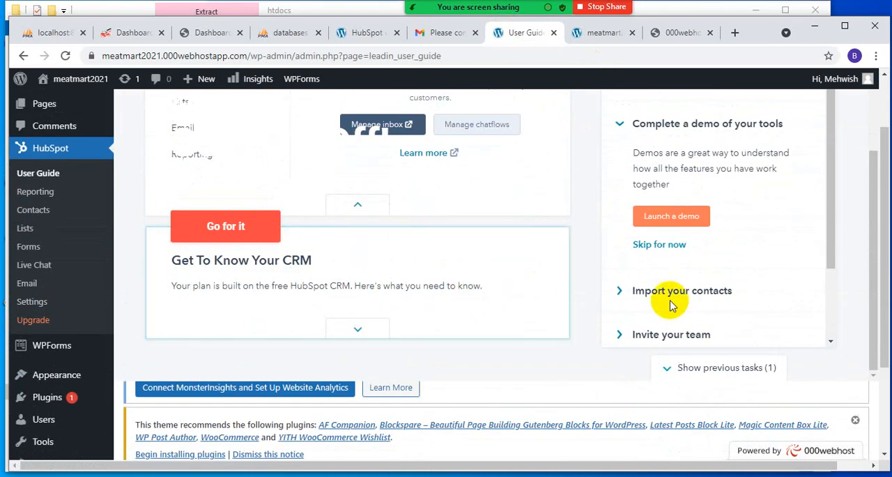
# - Launch the Import your contacts task from the getting-started list and close its guided tour in HubSpot
pyautogui.click(624, 293)
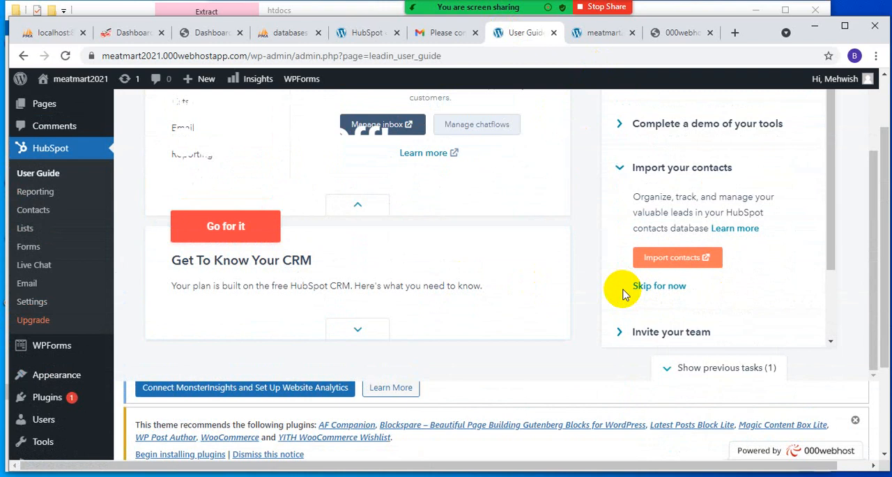
pyautogui.click(661, 263)
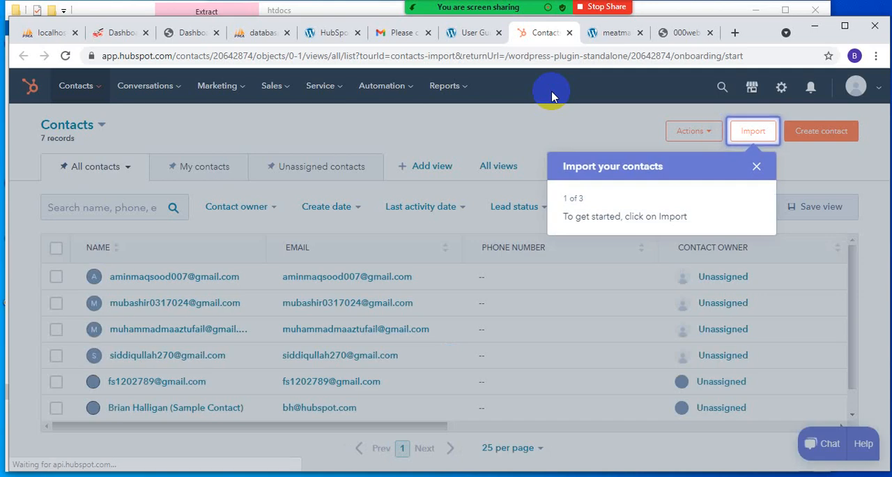
pyautogui.click(757, 166)
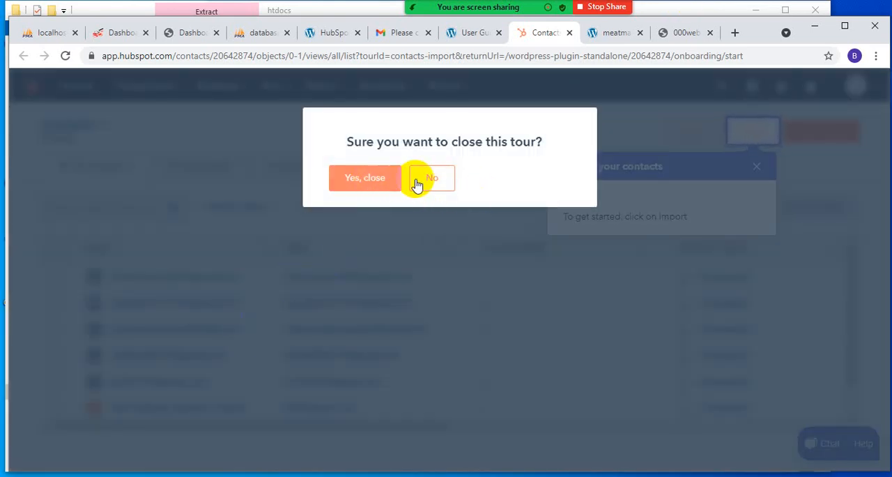
pyautogui.click(432, 179)
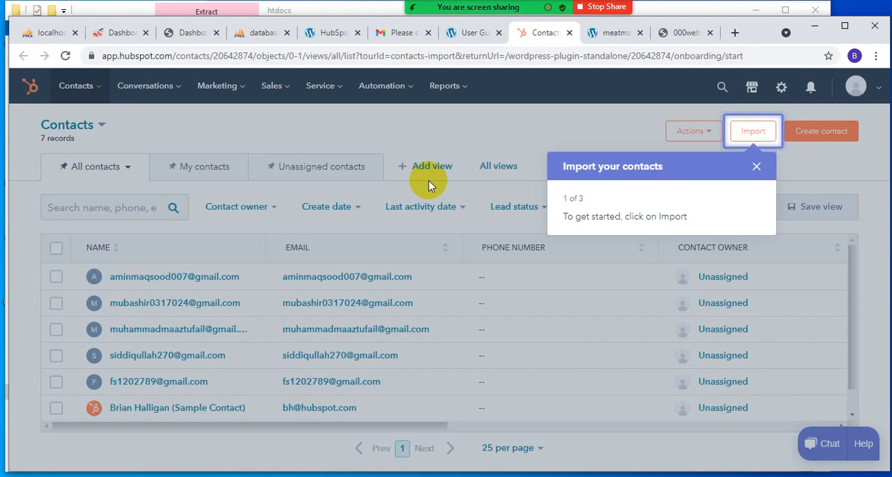
pyautogui.click(755, 166)
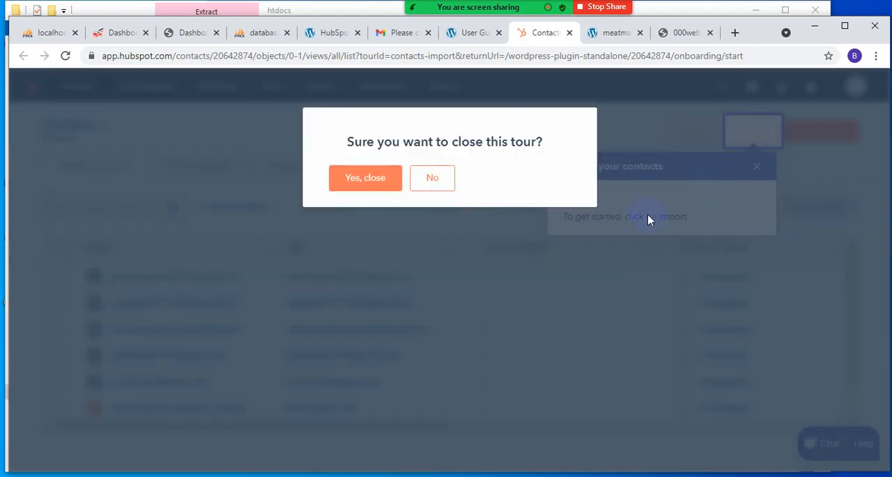
pyautogui.click(366, 179)
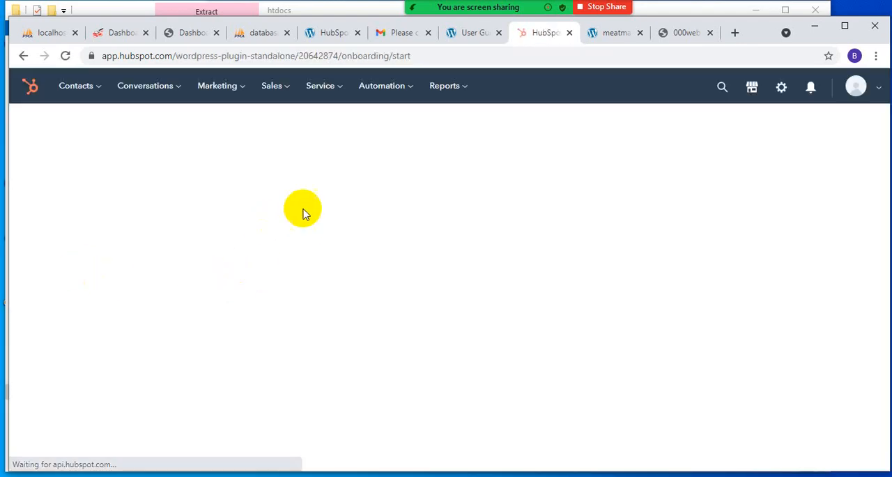
# - Open the Live Chat inbox from the HubSpot onboarding page and skip the inbox tour
pyautogui.scroll(-3, 230, 296)
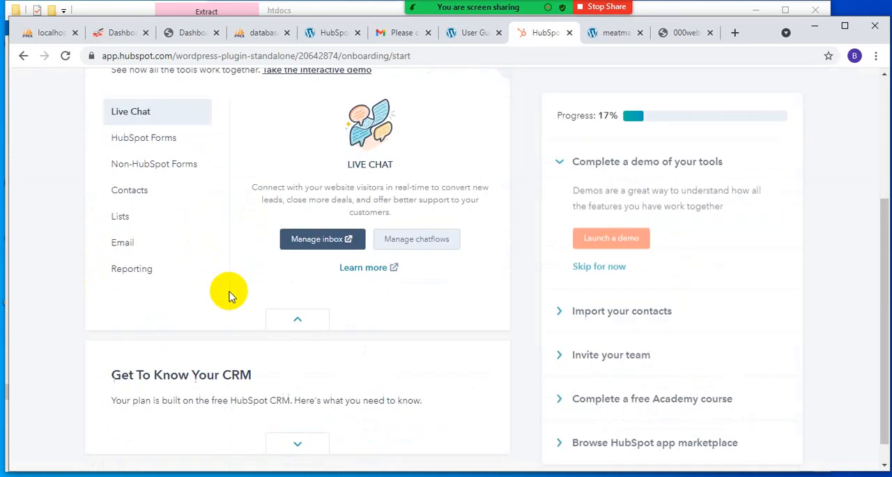
pyautogui.scroll(-1, 321, 255)
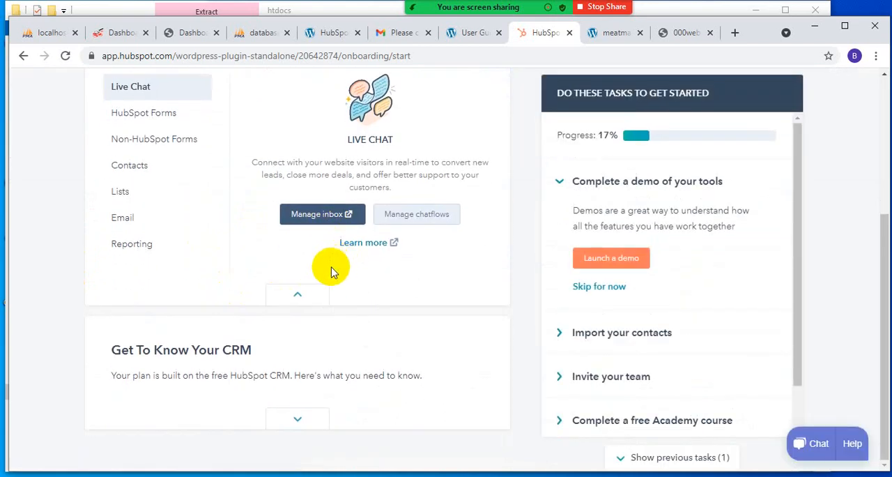
pyautogui.click(299, 217)
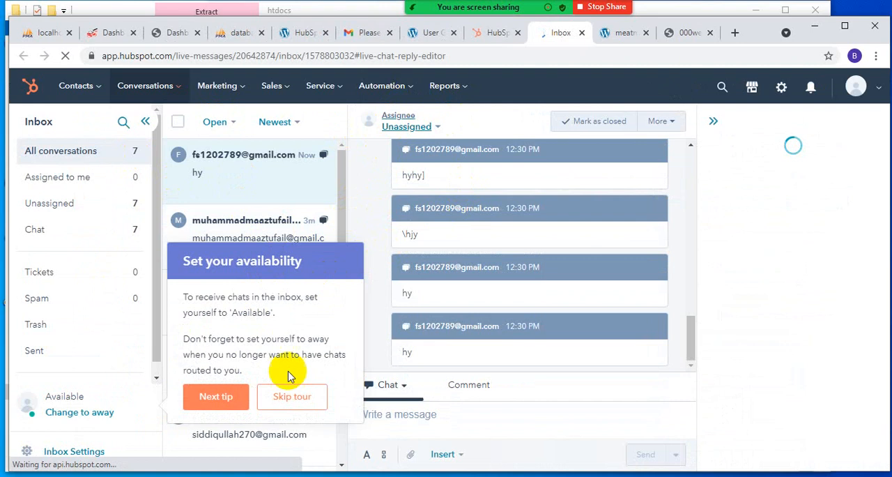
pyautogui.click(293, 401)
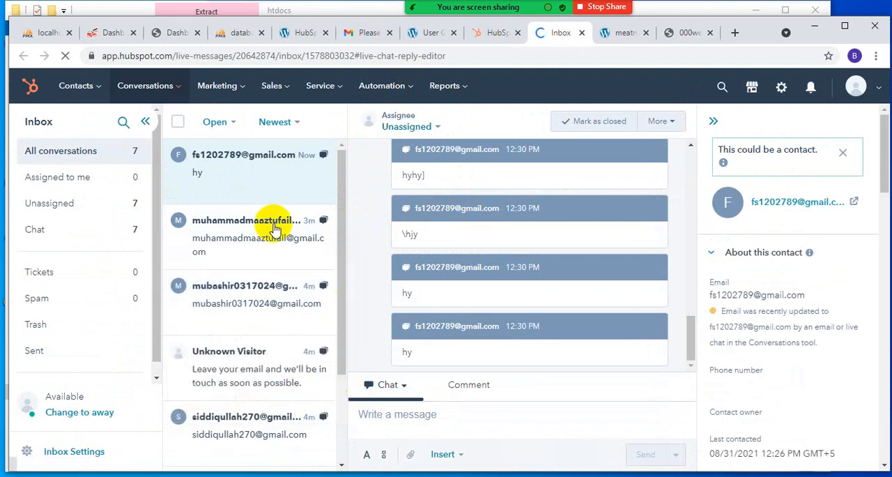
# - Send the test reply "cxgbfh" in the second inbox conversation and "ygrtuyiuyoiuopip" in the third
pyautogui.click(259, 226)
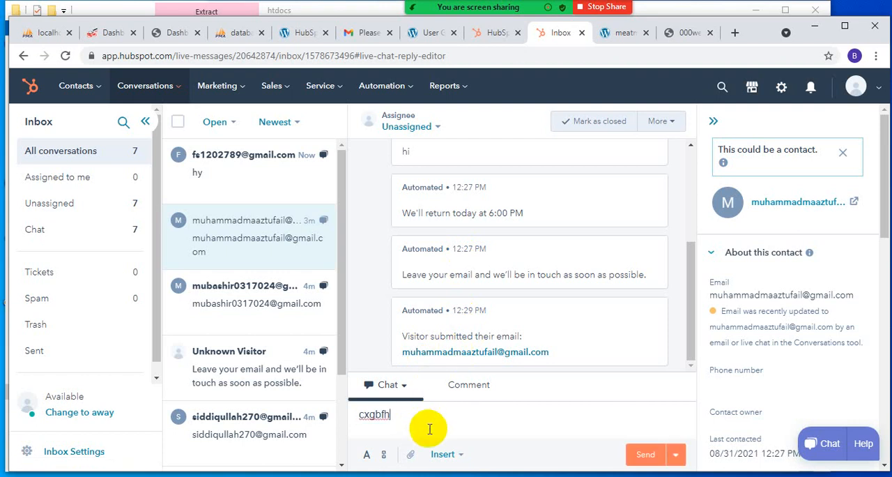
pyautogui.press('Return')
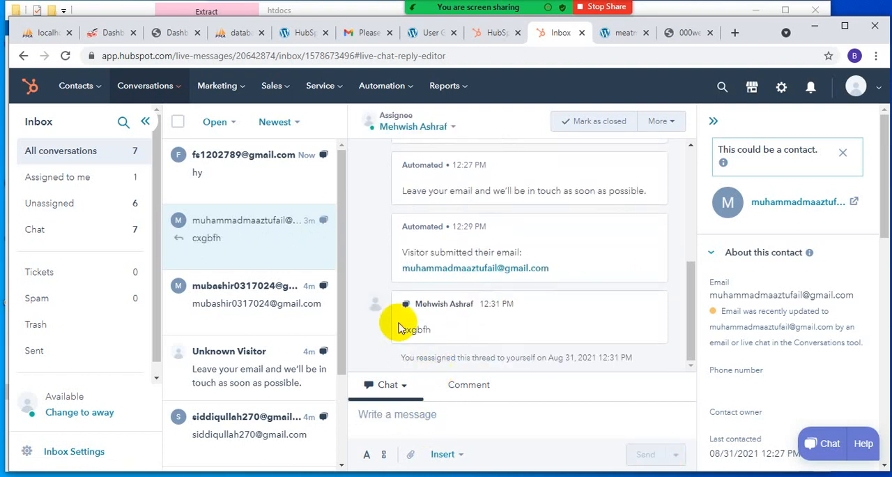
pyautogui.click(259, 313)
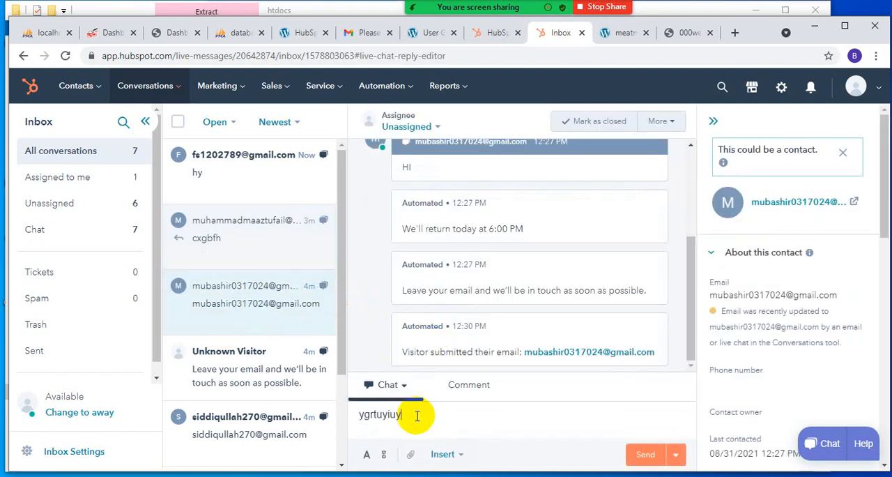
pyautogui.click(642, 460)
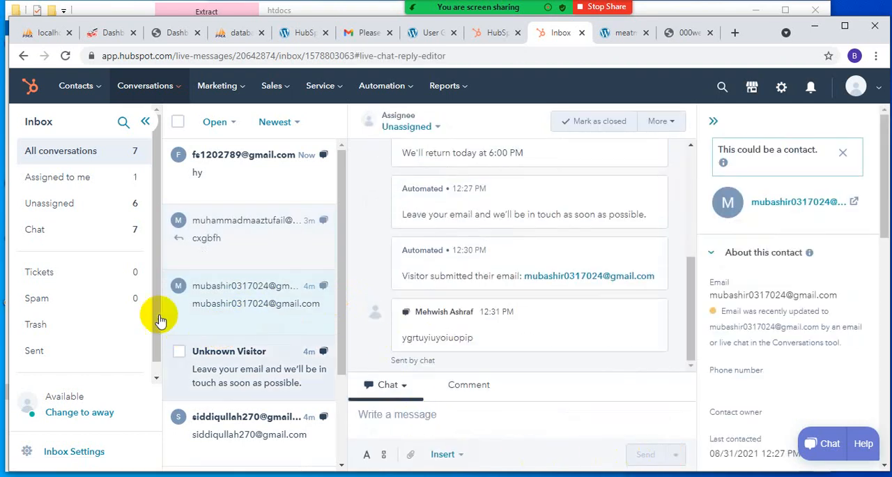
# - Send the test reply "frdyfgujgikojol" in the conversation just below Unknown Visitor
pyautogui.scroll(-2, 245, 345)
pyautogui.click(243, 302)
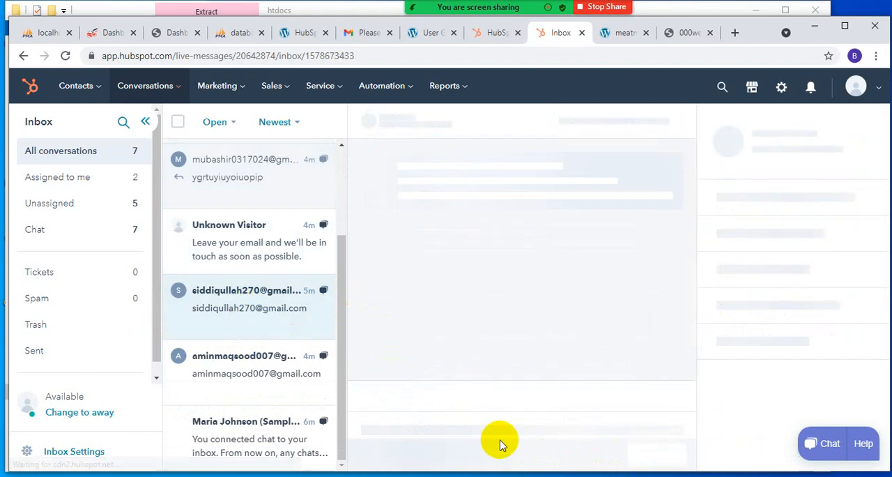
pyautogui.write('frdyfg')
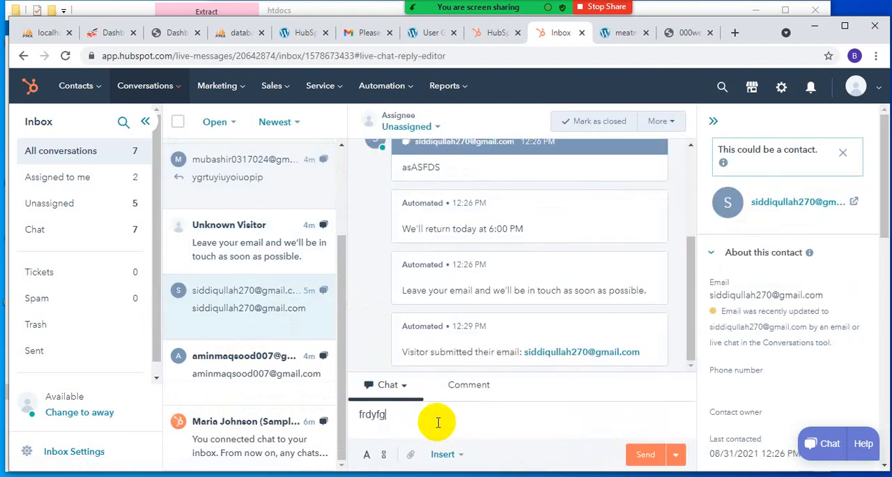
pyautogui.write('ujgikojol')
pyautogui.press('Return')
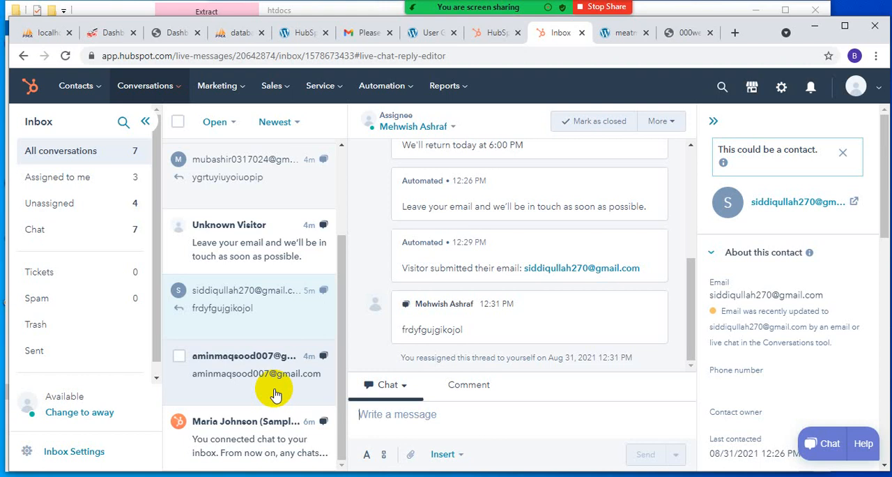
# - Send the test reply "jyugikhjljk;lk;l'l" in the conversation just above the Maria Johnson sample
pyautogui.click(228, 368)
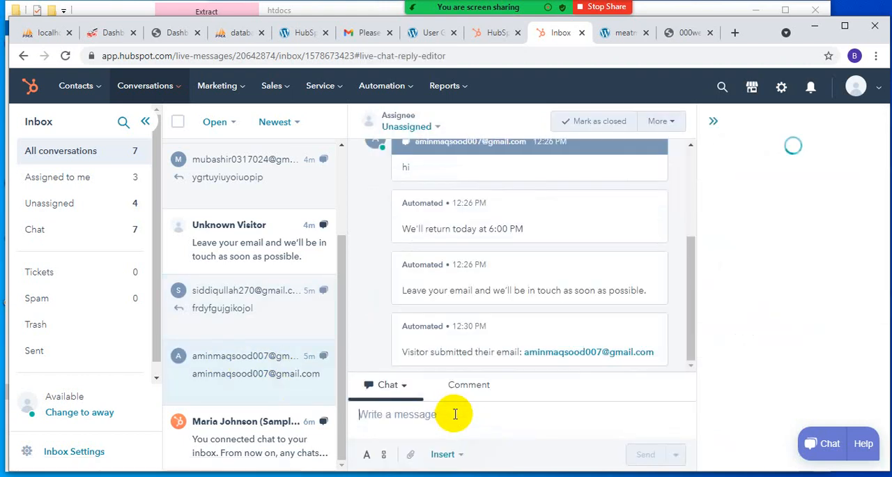
pyautogui.click(440, 434)
pyautogui.write('jyugikhjljk;lk;')
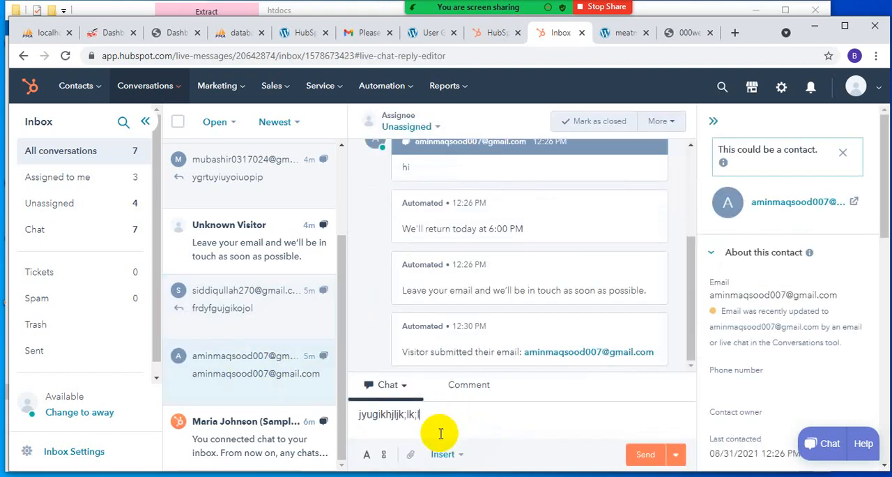
pyautogui.write("l'l")
pyautogui.click(640, 457)
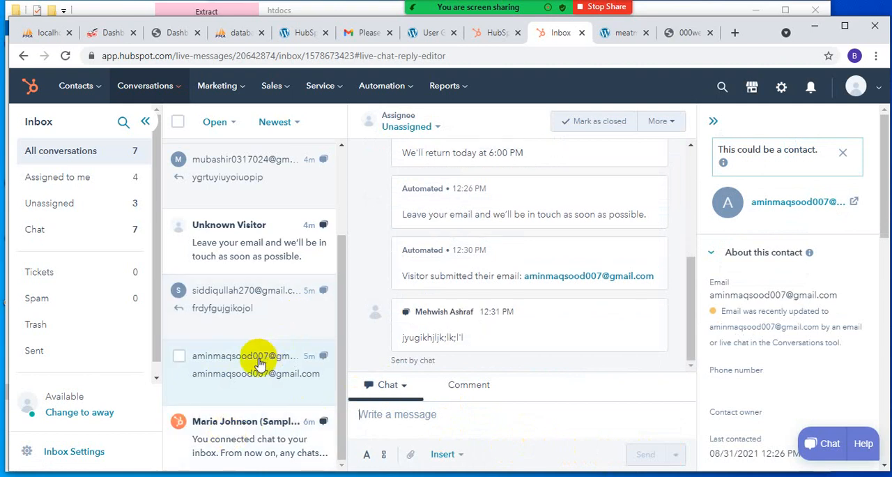
# - Send the test reply "tdryhgujhkjljk" in the Unknown Visitor conversation
pyautogui.click(251, 318)
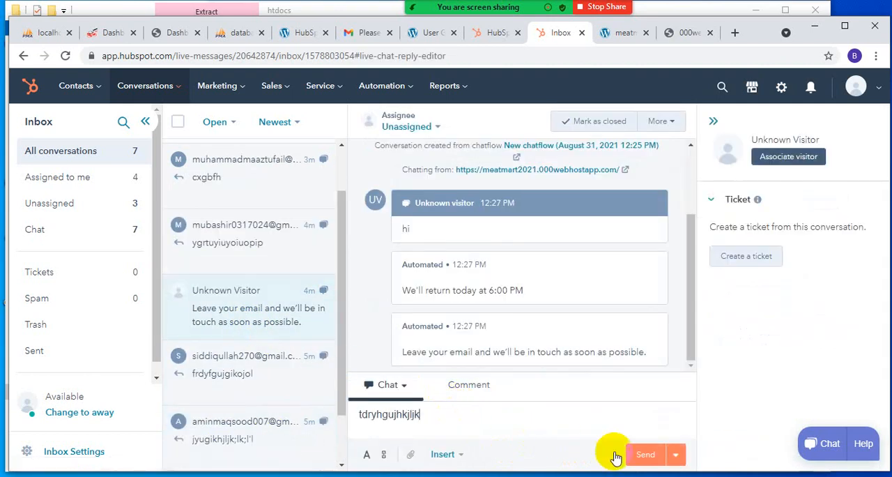
pyautogui.write('tdryhgujhkjljk')
pyautogui.click(632, 455)
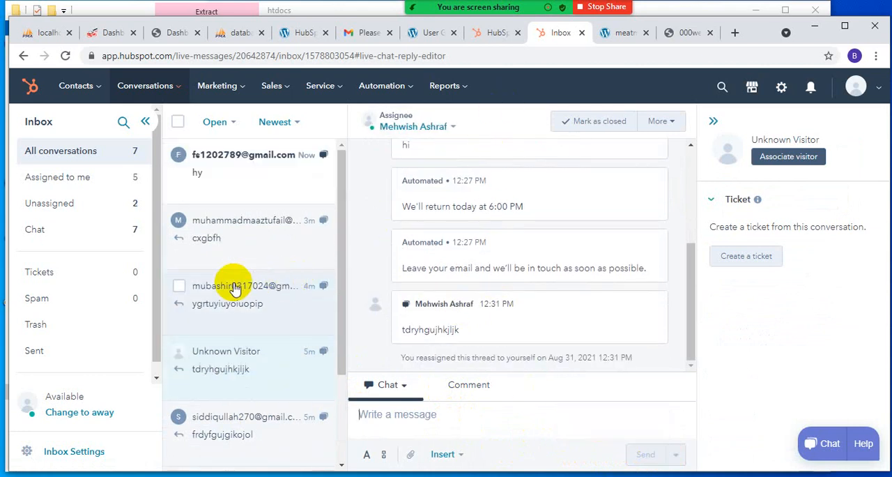
# - Send the test reply "hggkjhlkjk;kl;'l'" in the newest conversation, whose last message is "hy"
pyautogui.click(194, 155)
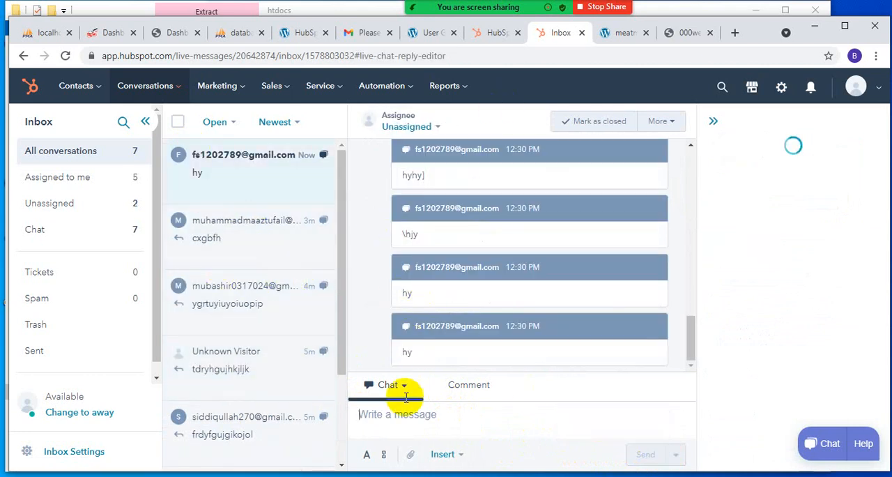
pyautogui.write("gkjhlkjk;kl;'l")
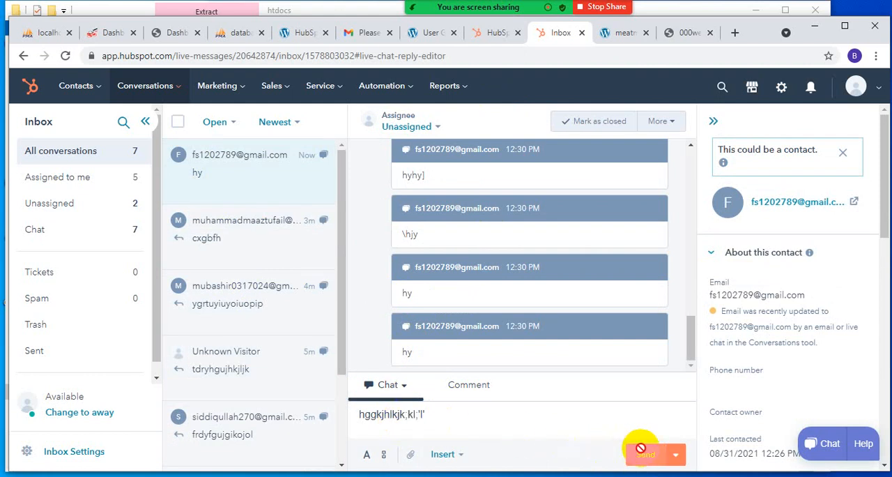
pyautogui.click(640, 449)
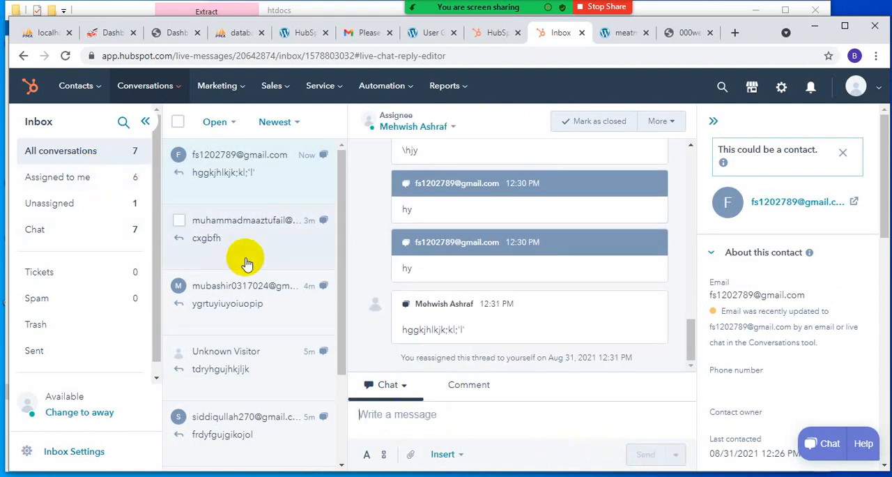
# - Show the conversations assigned to me, and close both HubSpot browser tabs to return to the meatmart2021 site
pyautogui.click(78, 179)
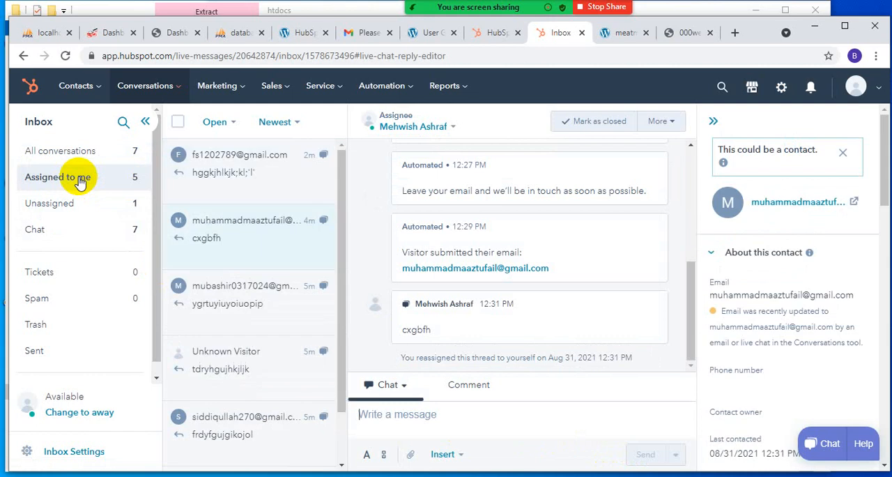
pyautogui.click(581, 32)
pyautogui.click(517, 33)
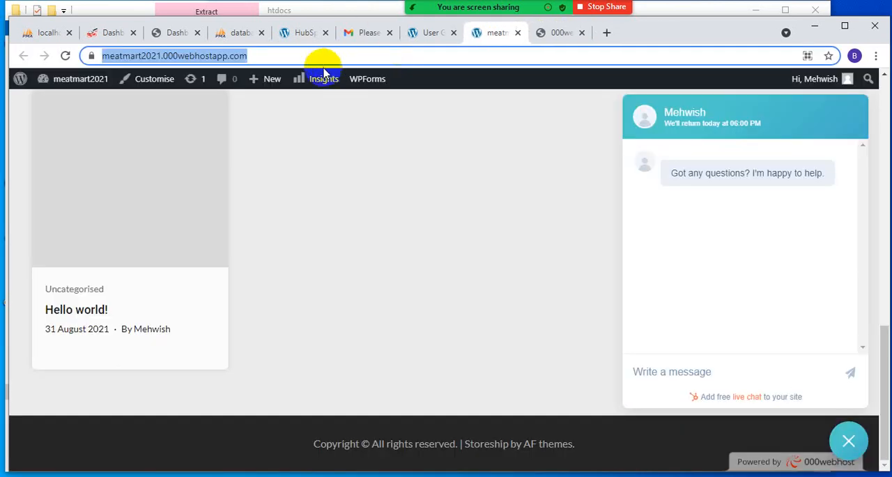
pyautogui.scroll(4, 418, 209)
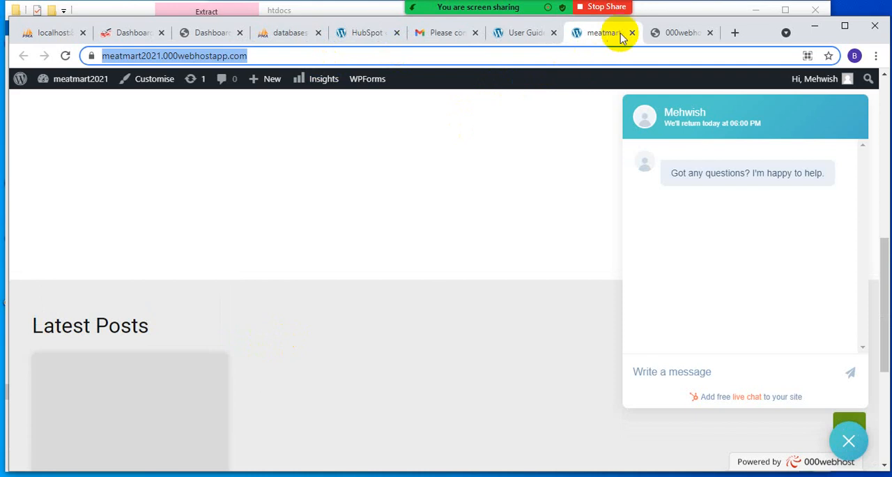
# - Skip the Import your contacts and Complete a demo of your tools tasks in the WordPress HubSpot User Guide
pyautogui.click(524, 31)
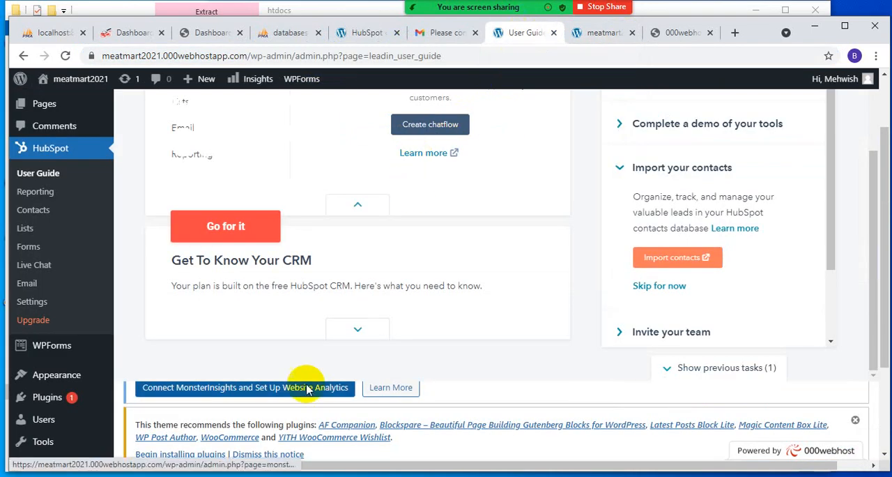
pyautogui.click(661, 290)
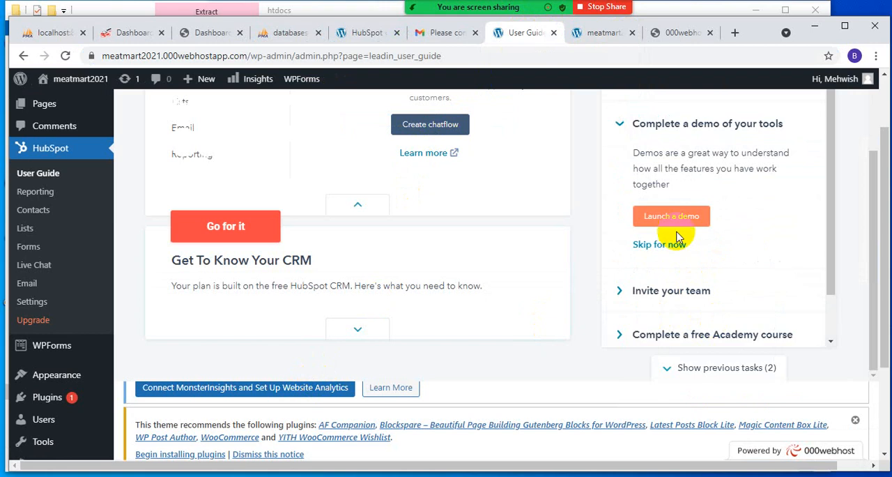
pyautogui.click(683, 248)
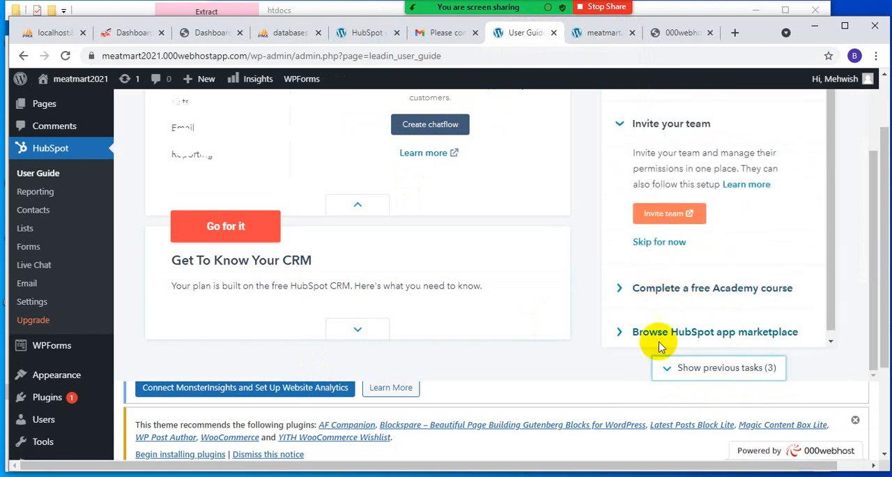
# - Collapse the free tools card in the User Guide and review the Invite your team task
pyautogui.scroll(3, 658, 244)
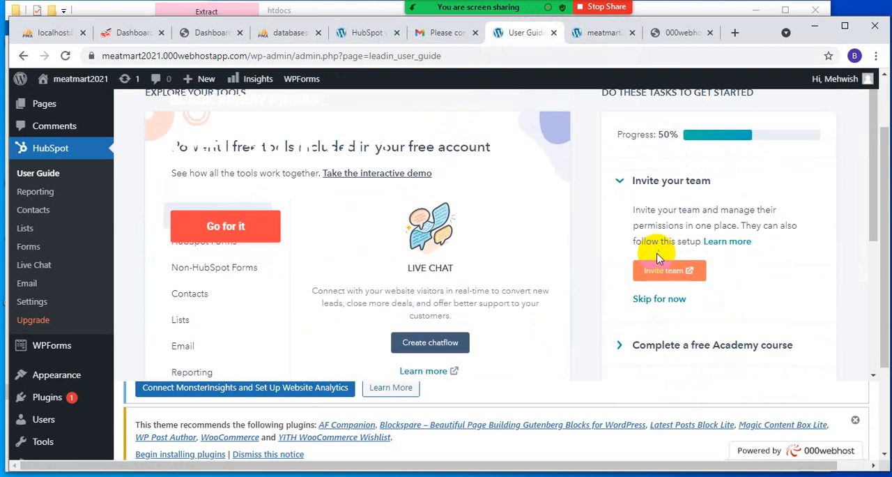
pyautogui.scroll(-3, 655, 261)
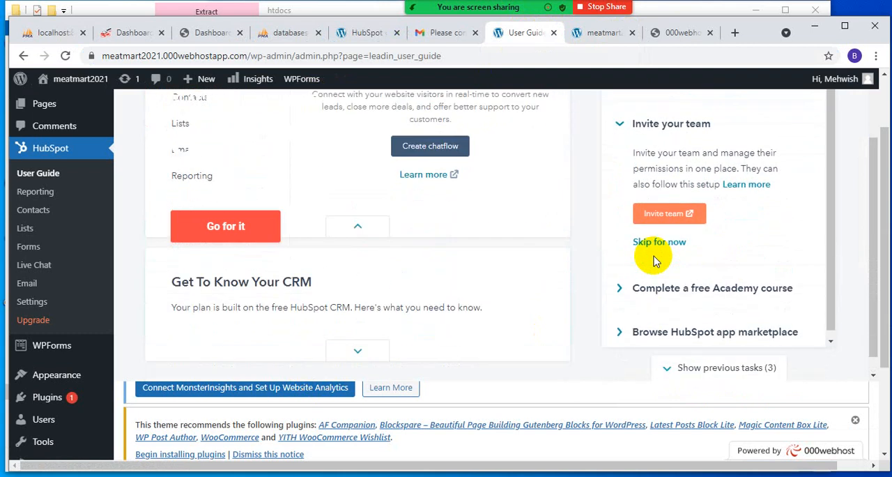
pyautogui.scroll(2, 655, 261)
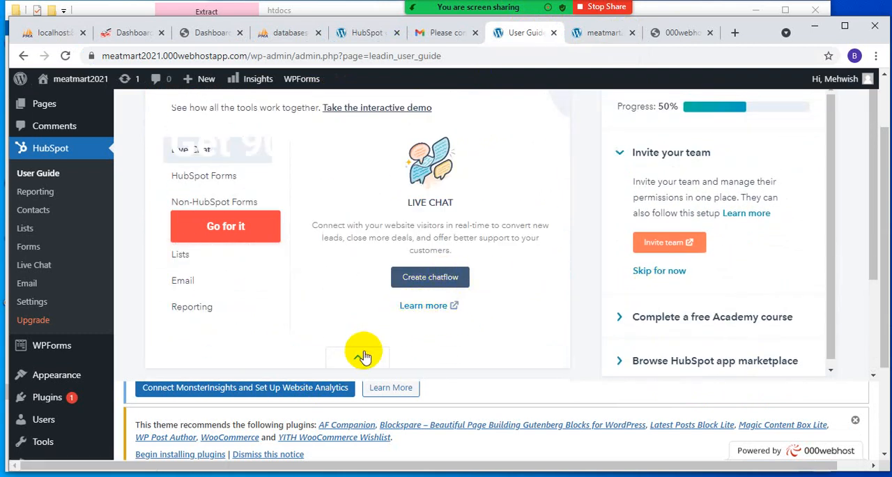
pyautogui.click(362, 356)
pyautogui.scroll(1, 328, 215)
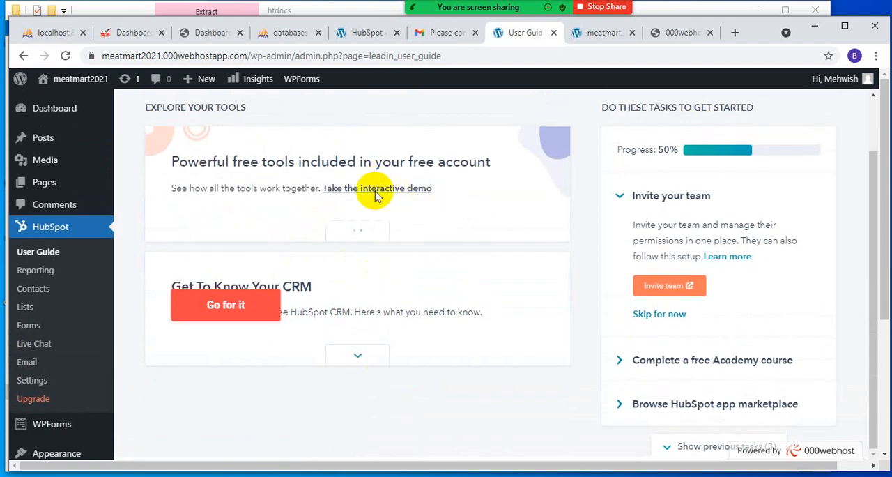
pyautogui.scroll(-1, 670, 279)
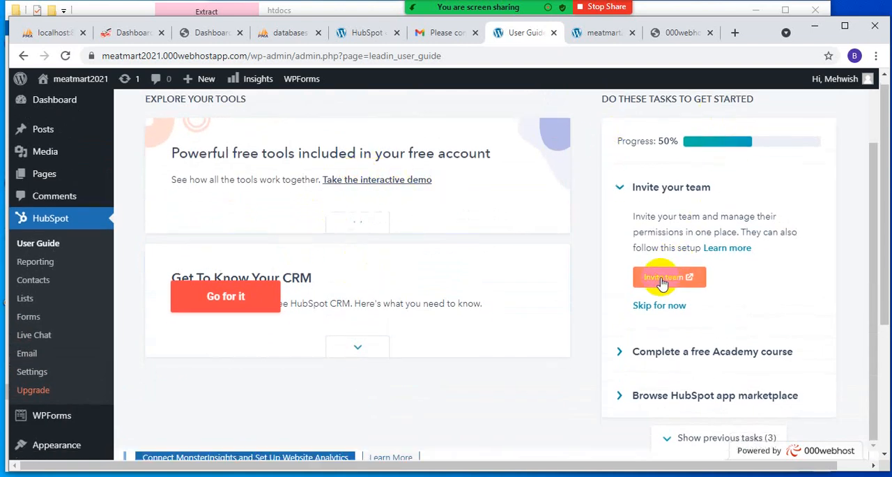
# - Open the inbox settings from the Live Chat chatflows page and review the inbox's Channels and Access settings
pyautogui.click(35, 319)
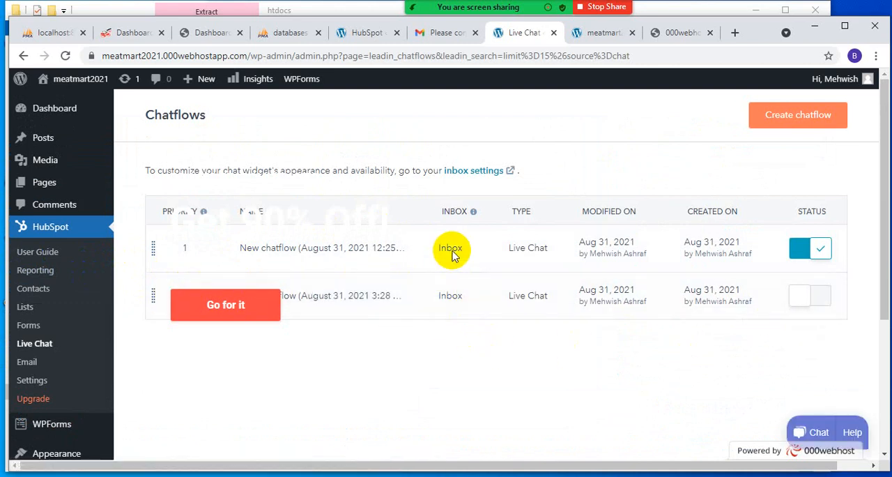
pyautogui.click(471, 171)
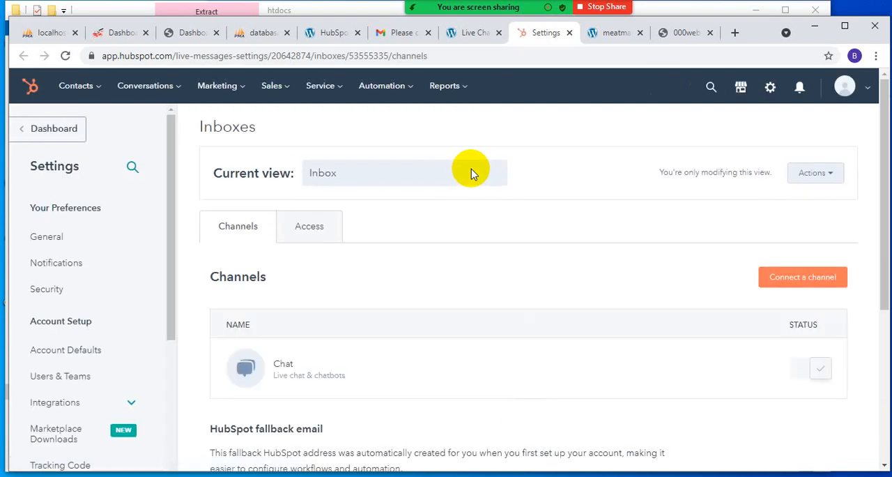
pyautogui.scroll(-2, 138, 394)
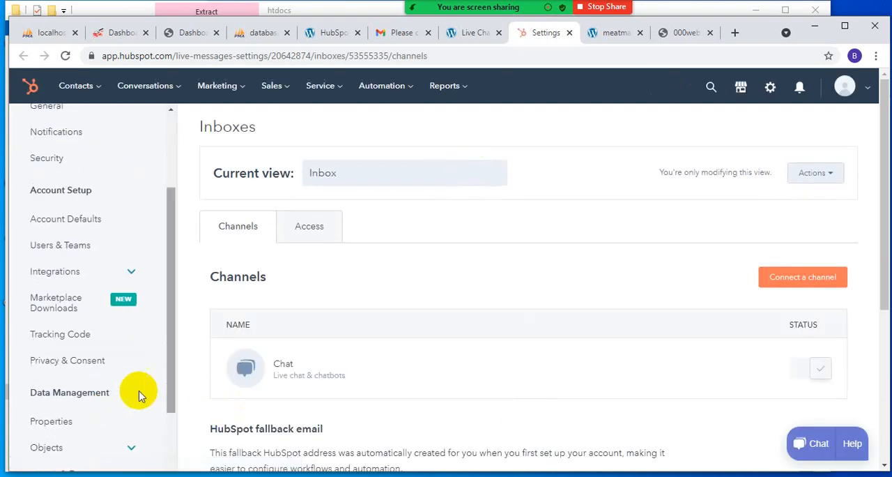
pyautogui.moveTo(311, 372)
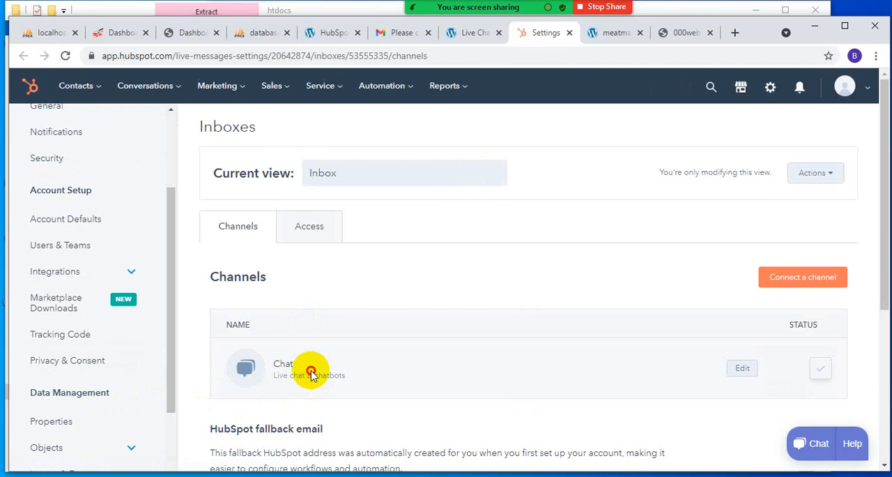
pyautogui.click(307, 225)
pyautogui.scroll(2, 64, 265)
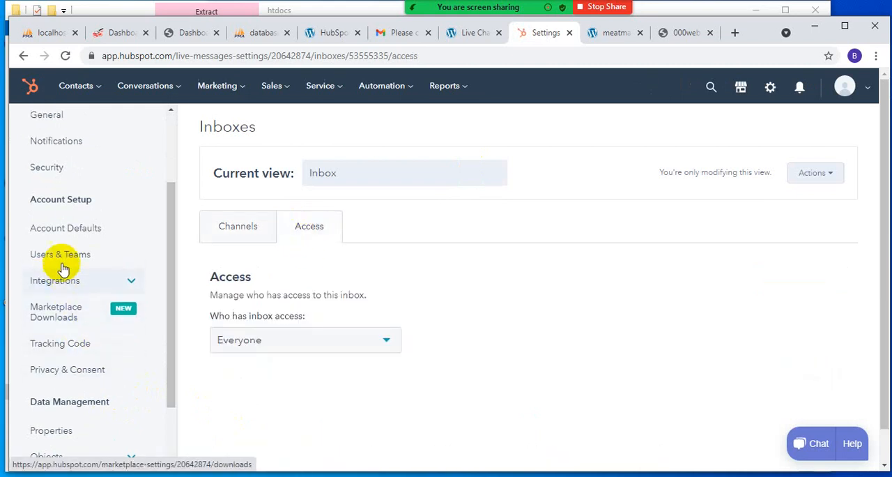
# - Leave the inbox settings for the HubSpot dashboard and open the list of all contacts
pyautogui.click(28, 134)
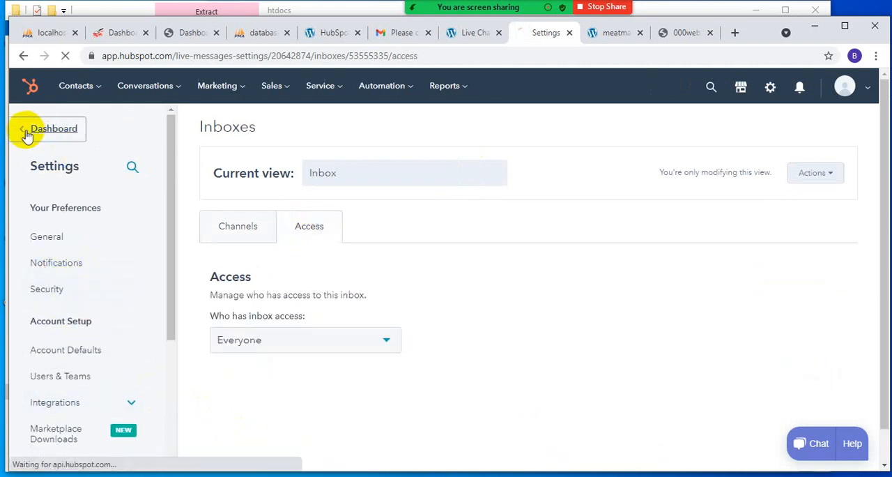
pyautogui.click(81, 95)
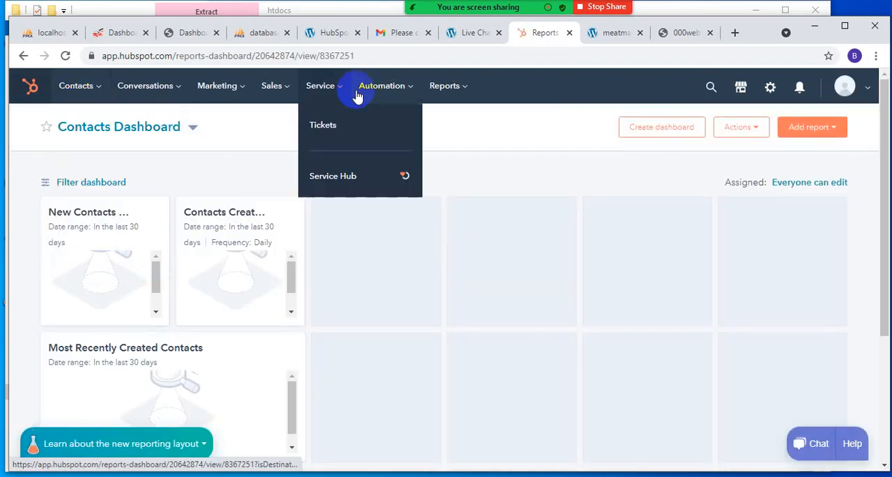
pyautogui.moveTo(444, 93)
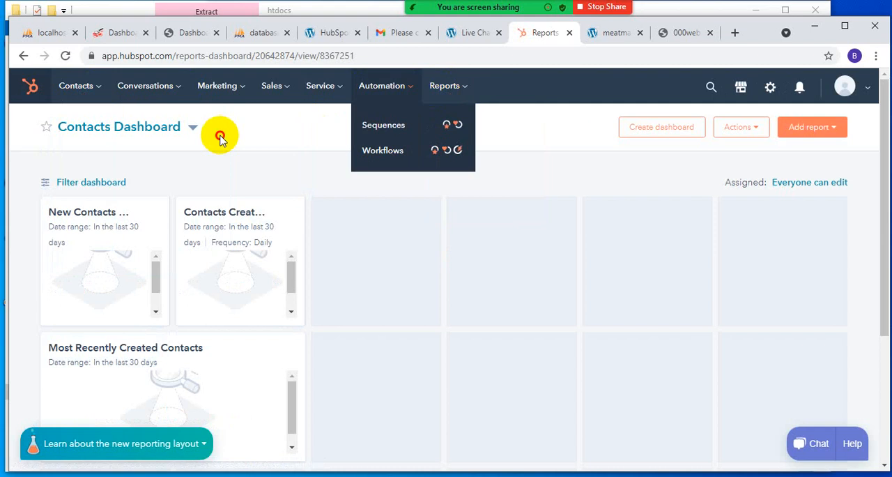
pyautogui.click(97, 102)
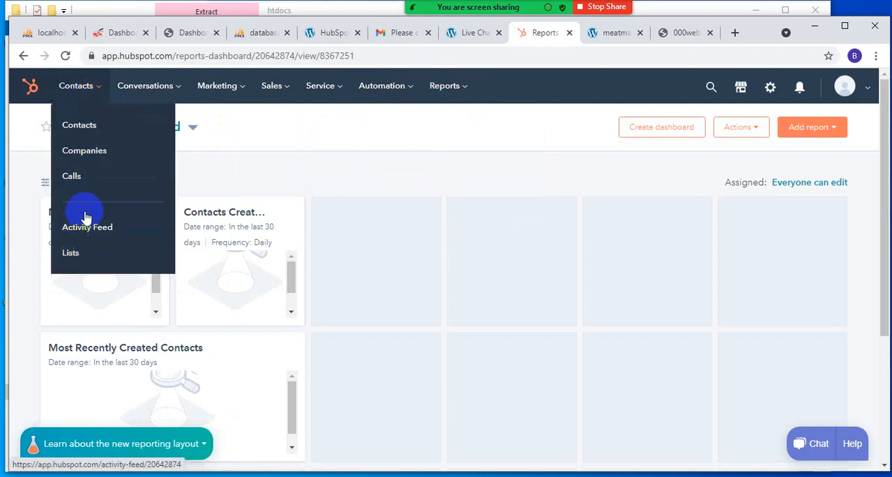
pyautogui.click(94, 125)
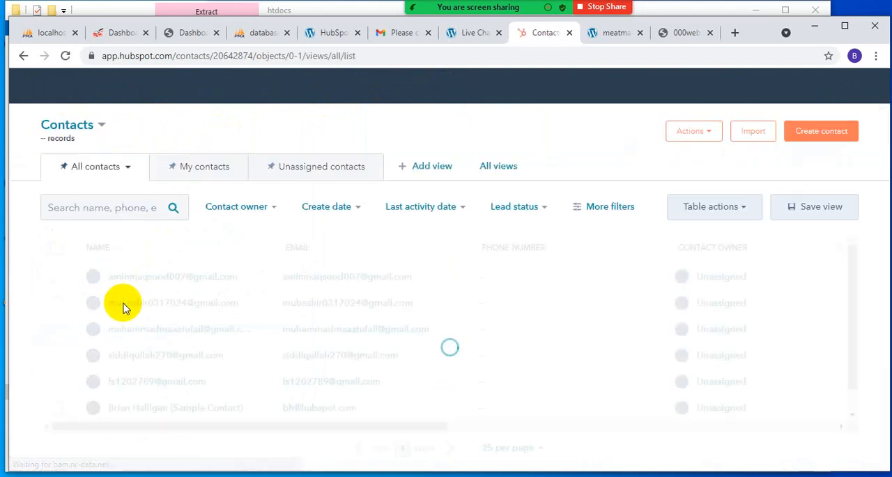
pyautogui.scroll(-1, 153, 384)
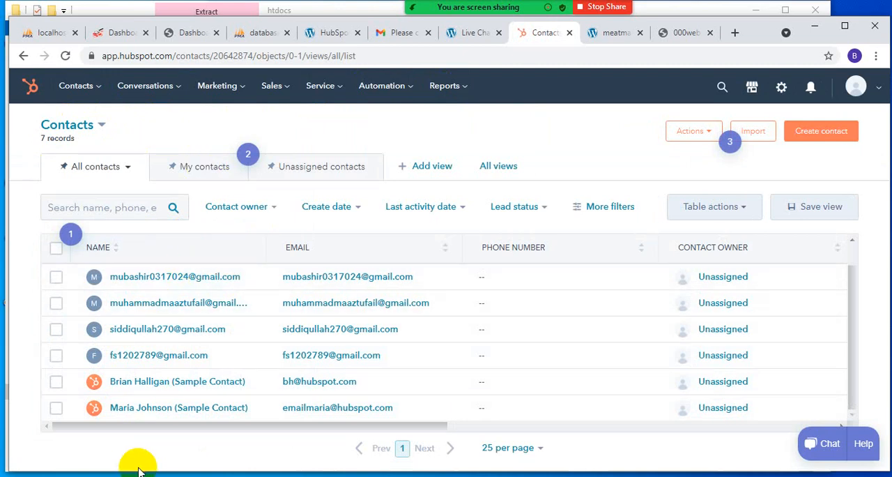
# - Open the record of the second contact, view its Emails section, and return to the contacts list
pyautogui.click(146, 277)
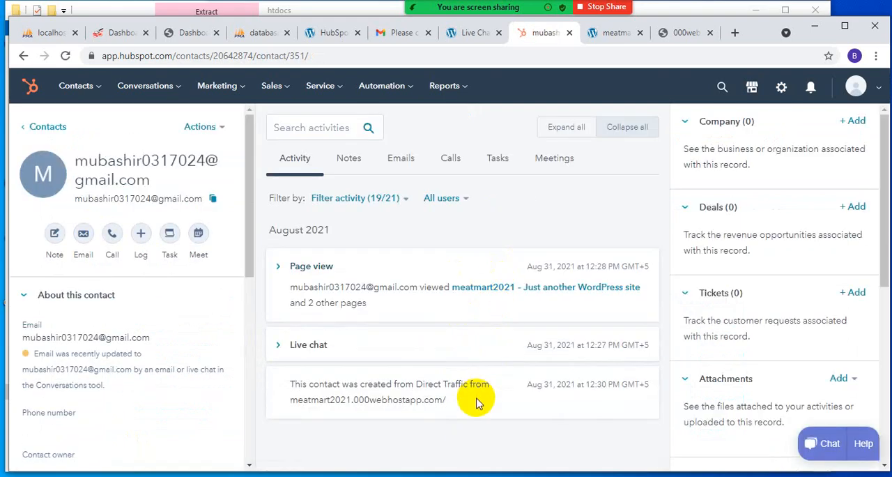
pyautogui.click(451, 158)
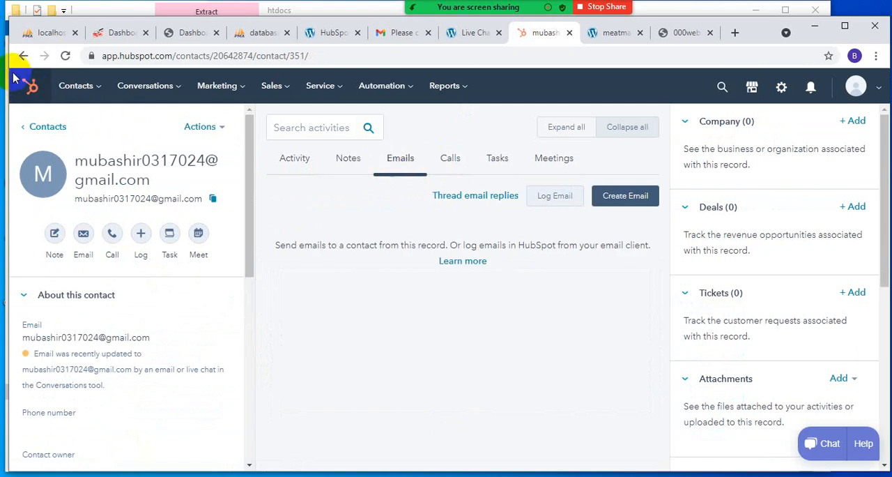
pyautogui.click(28, 127)
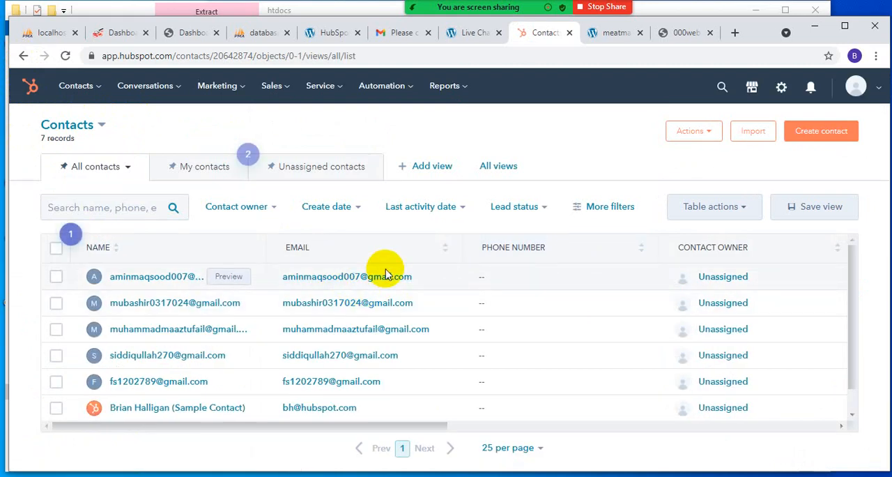
# - View the blank Create contact form and close it without adding a contact
pyautogui.click(822, 131)
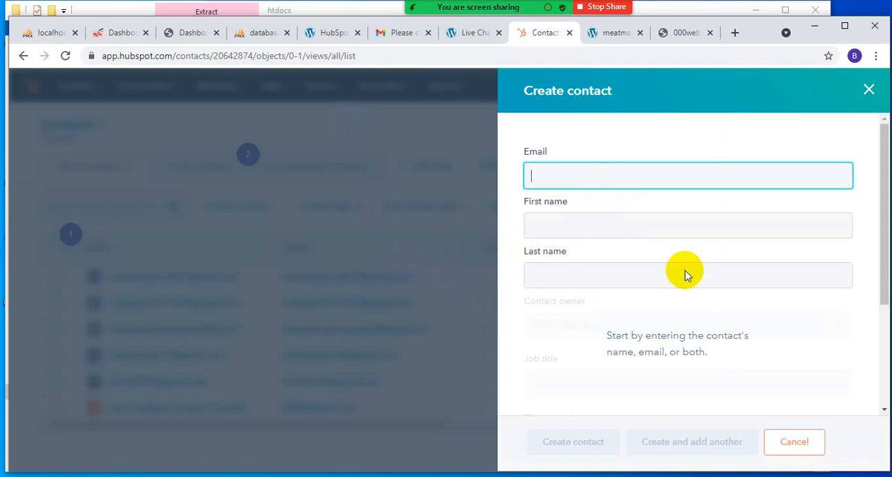
pyautogui.click(872, 91)
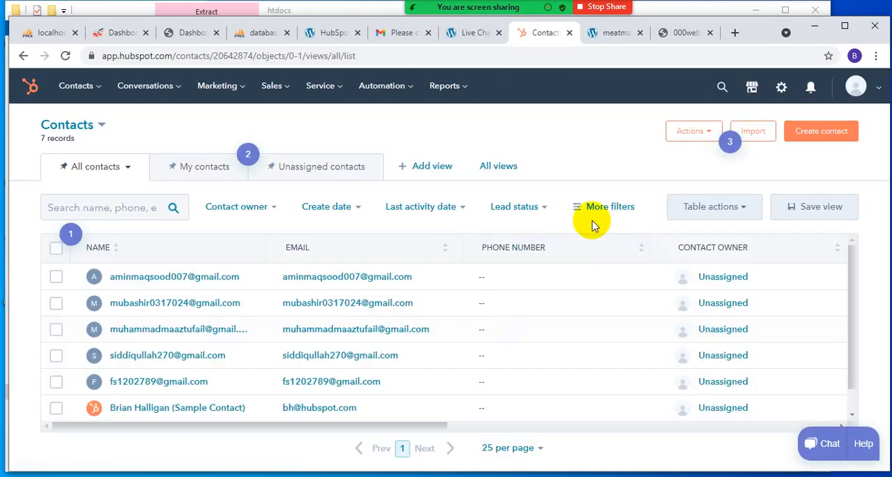
# - View the available contact actions, open the HubBot help chat with cookies declined, and close it without attaching a file
pyautogui.click(687, 136)
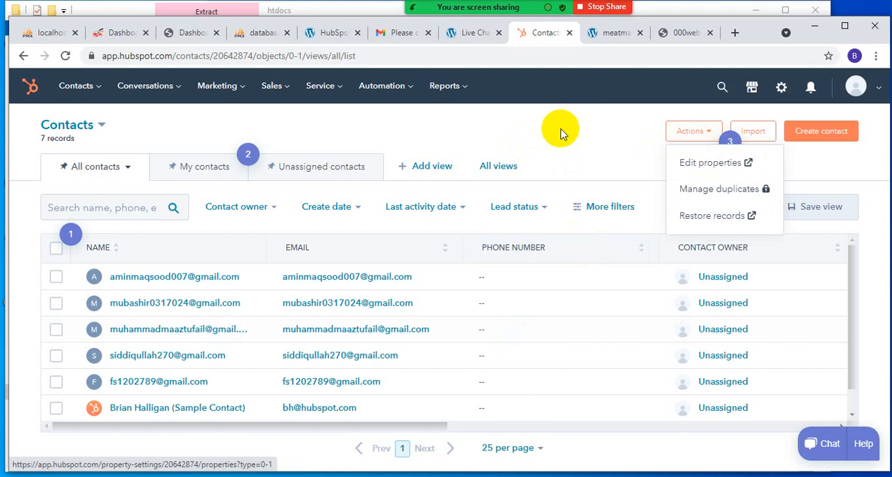
pyautogui.click(556, 159)
pyautogui.click(830, 446)
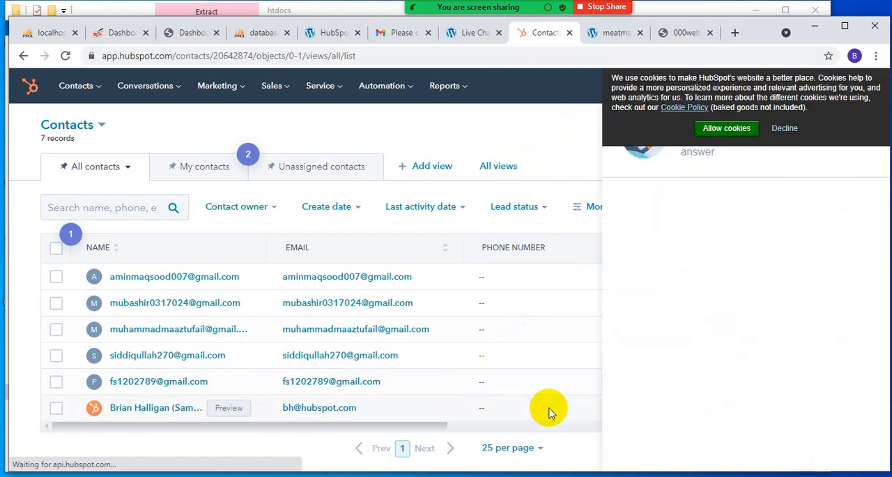
pyautogui.click(786, 129)
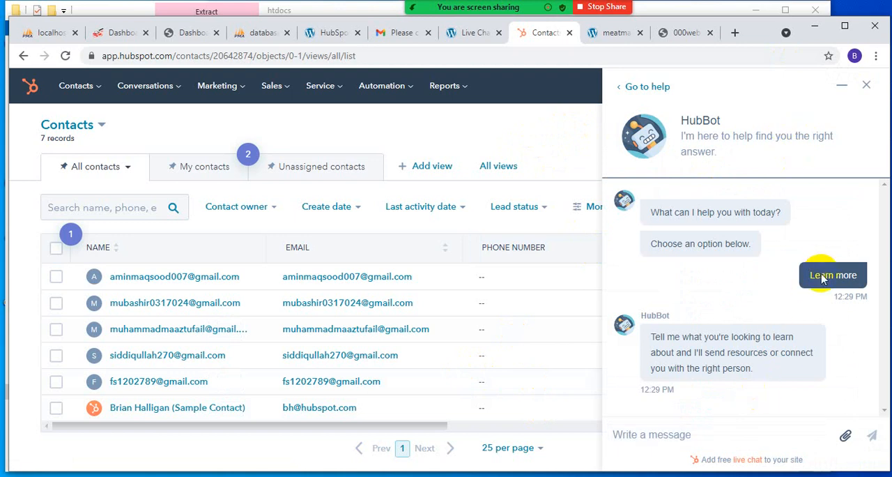
pyautogui.click(848, 436)
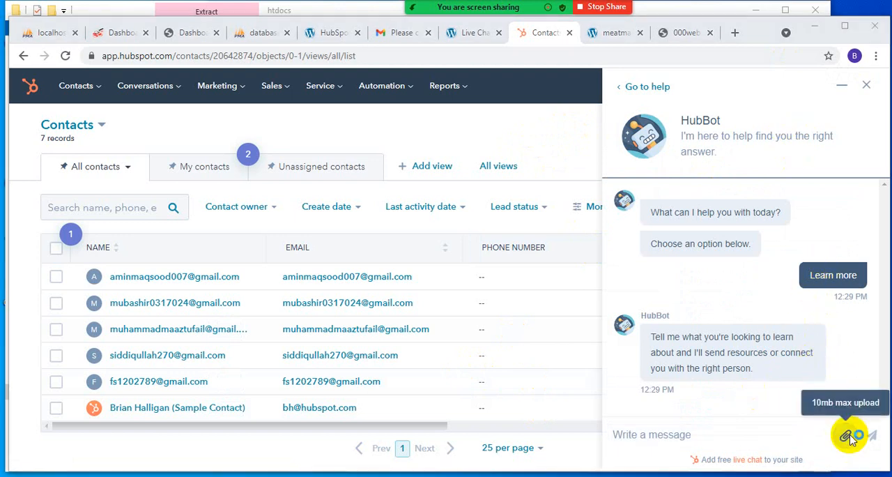
pyautogui.click(416, 411)
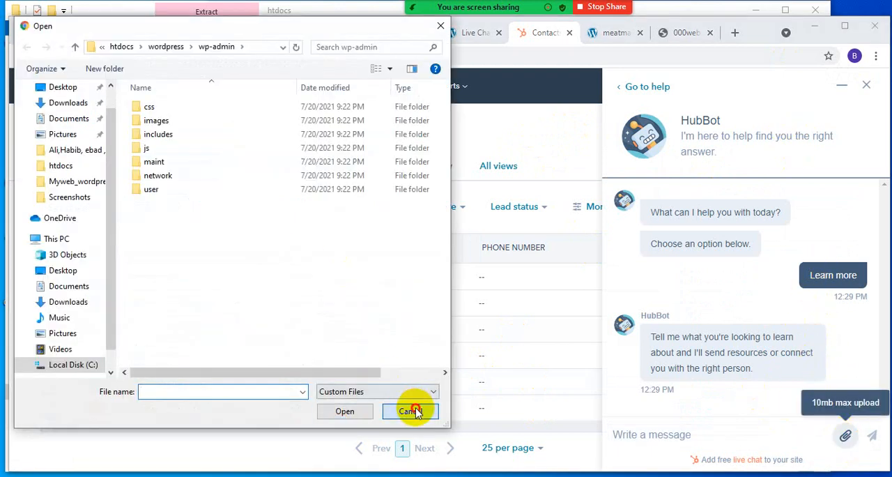
pyautogui.click(866, 85)
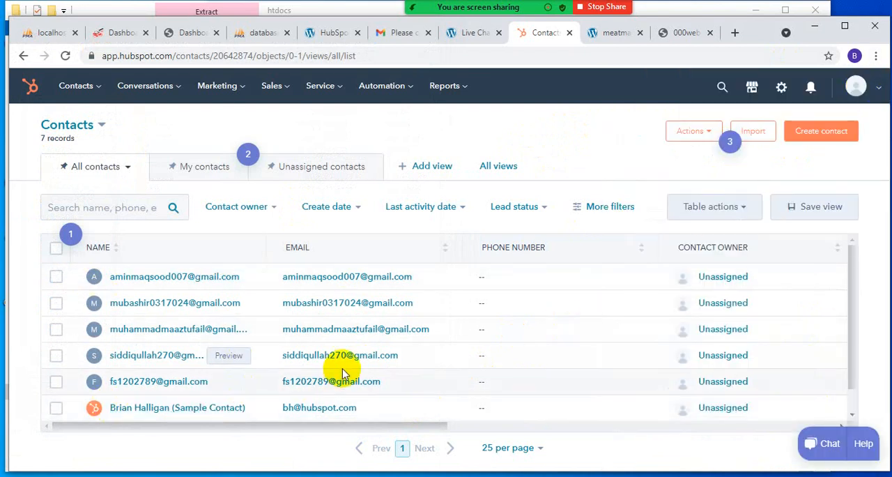
# - View the My contacts list in HubSpot, return to all contacts, and close the HubSpot contacts page
pyautogui.click(189, 179)
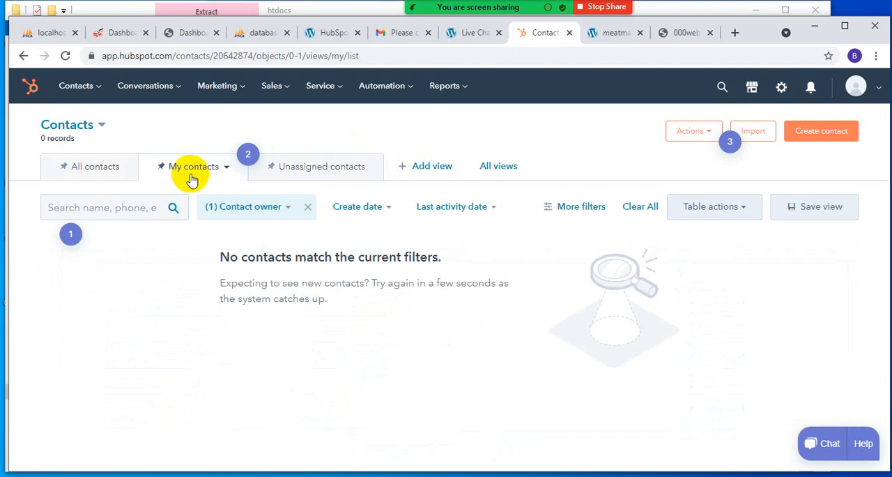
pyautogui.click(94, 170)
pyautogui.click(64, 87)
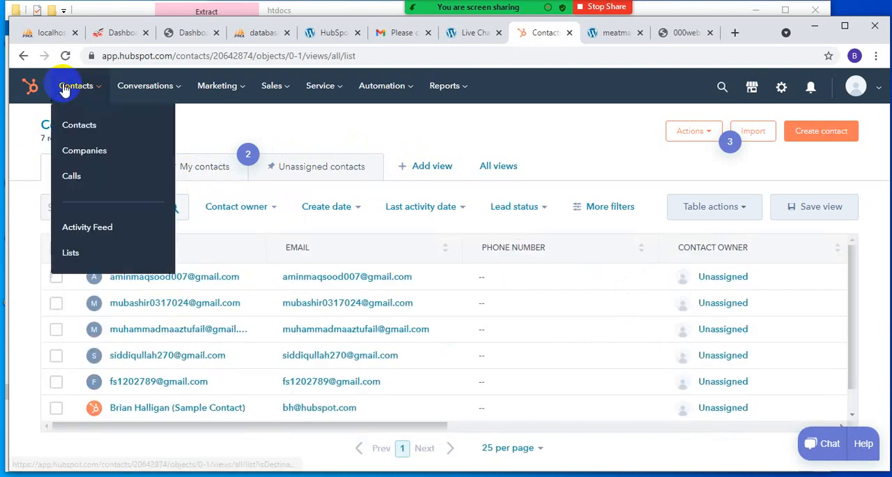
pyautogui.click(23, 55)
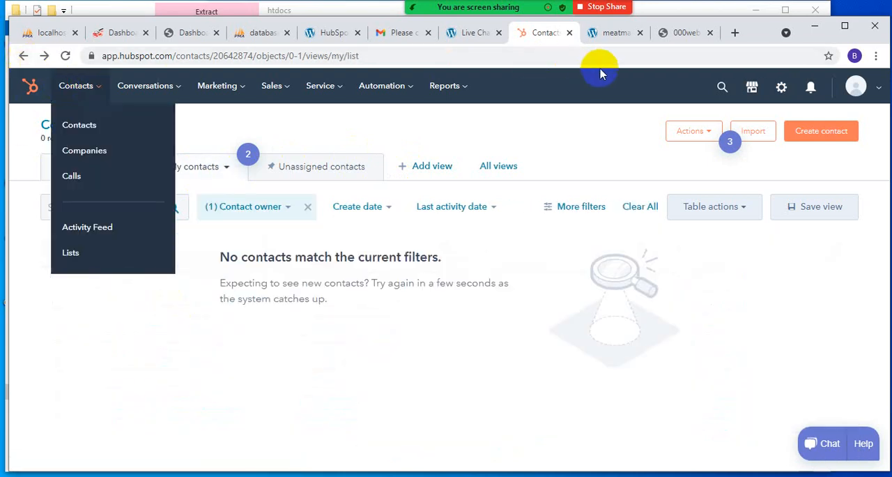
pyautogui.click(570, 32)
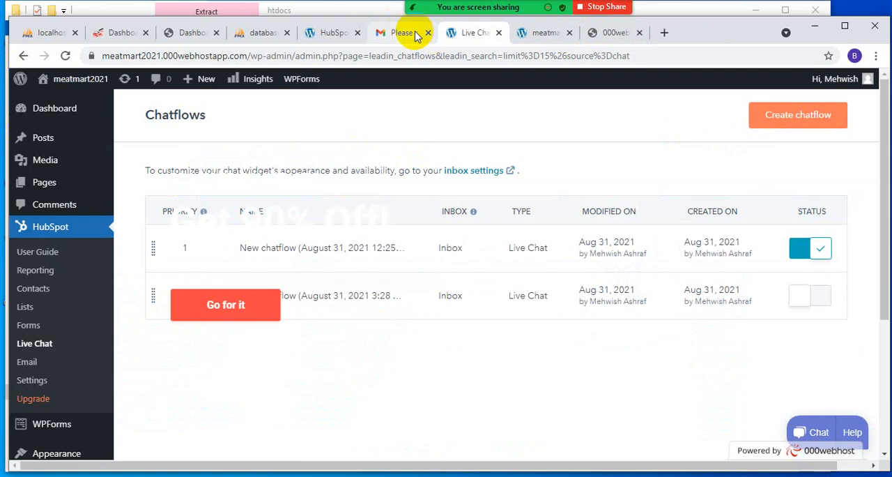
# - View the chatflow templates for a new chatflow, and review the HubSpot contacts list inside the WordPress admin
pyautogui.click(800, 125)
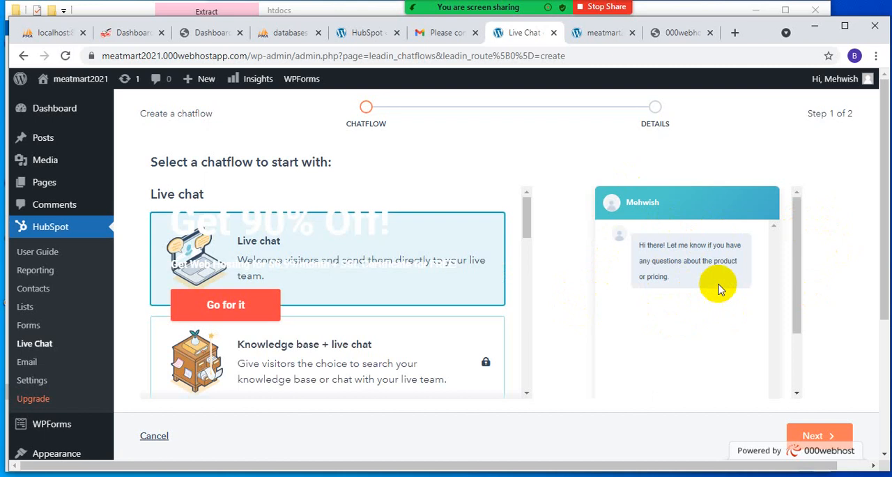
pyautogui.click(46, 105)
pyautogui.click(43, 292)
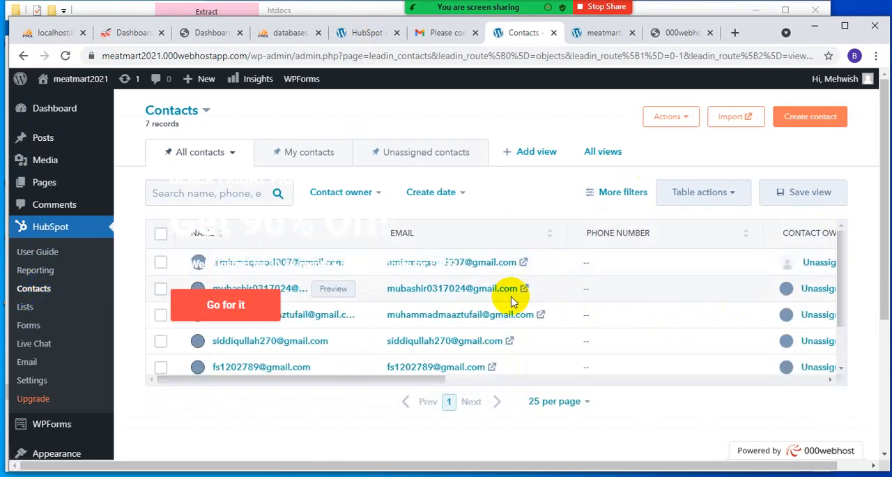
pyautogui.scroll(-1, 511, 298)
pyautogui.scroll(-1, 509, 297)
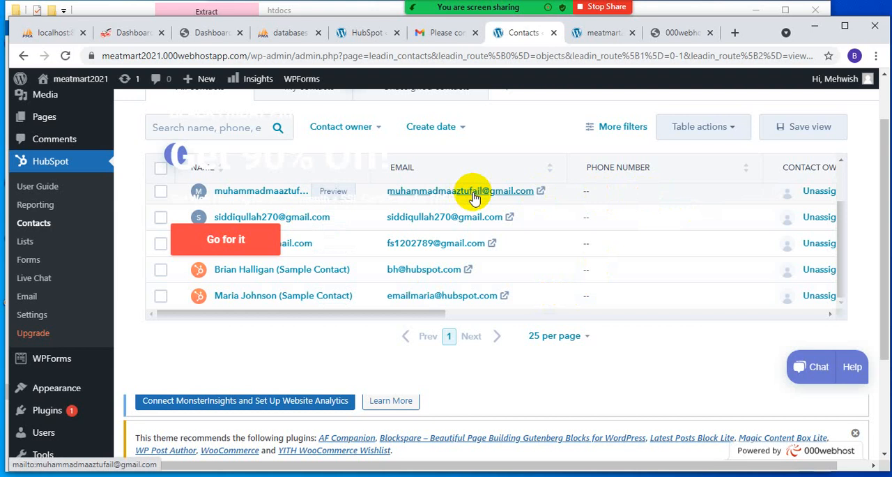
# - View the HubSpot plugin's account settings, and open the Tidio Chat panel and close it again
pyautogui.click(36, 317)
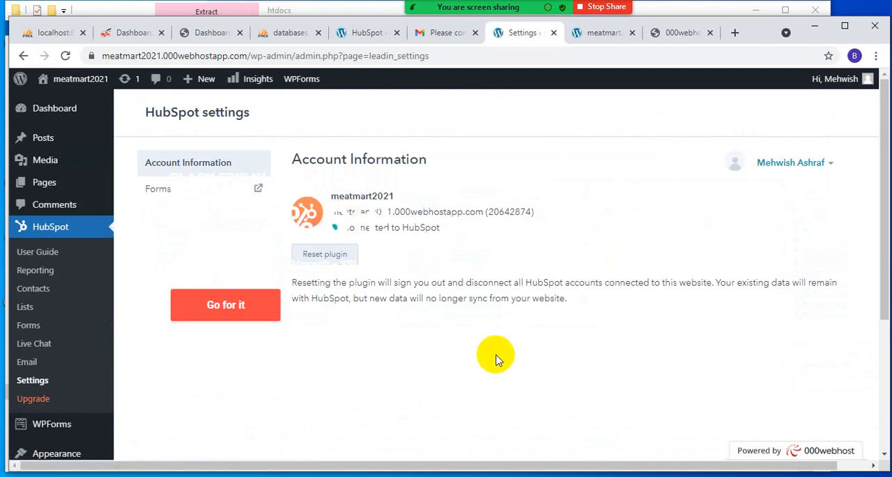
pyautogui.scroll(-3, 24, 313)
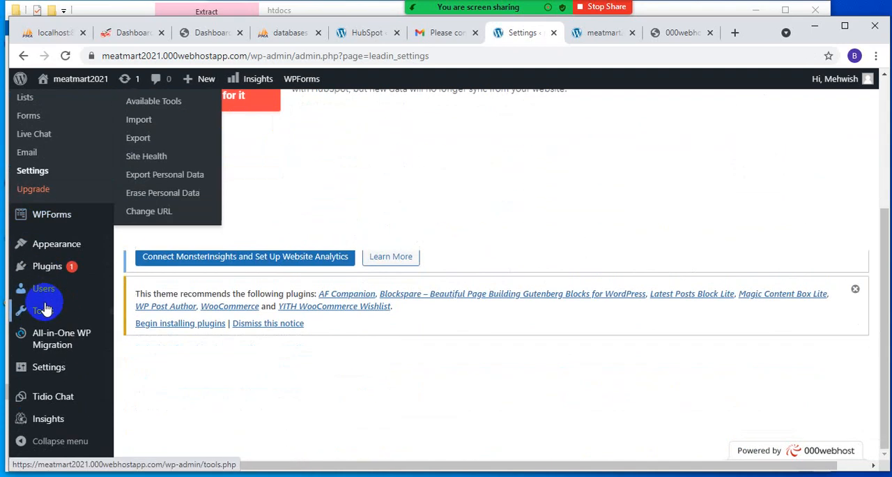
pyautogui.moveTo(63, 384)
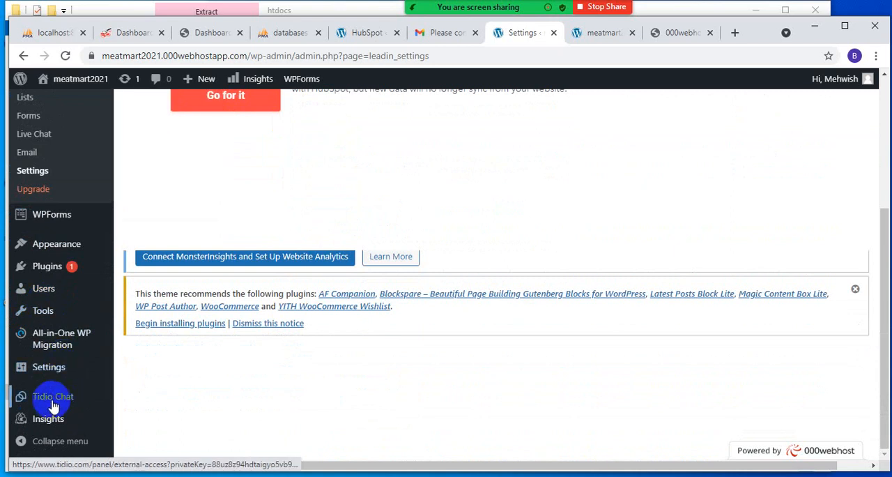
pyautogui.click(63, 397)
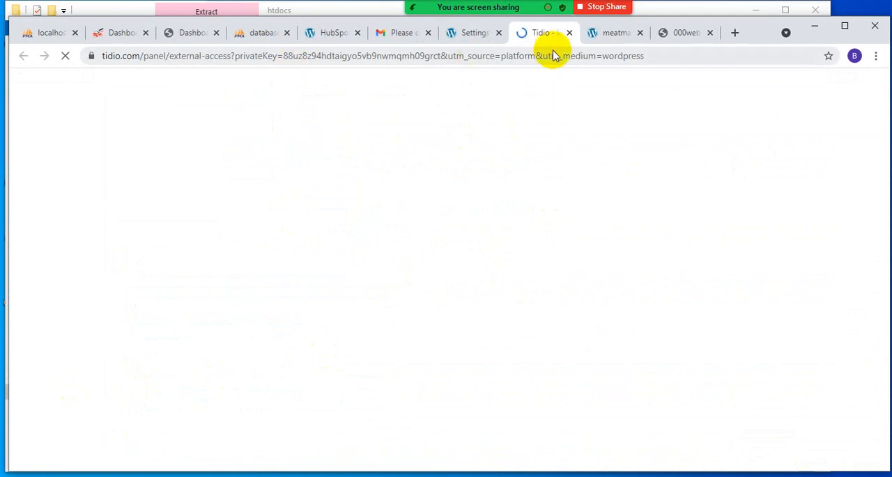
pyautogui.click(569, 35)
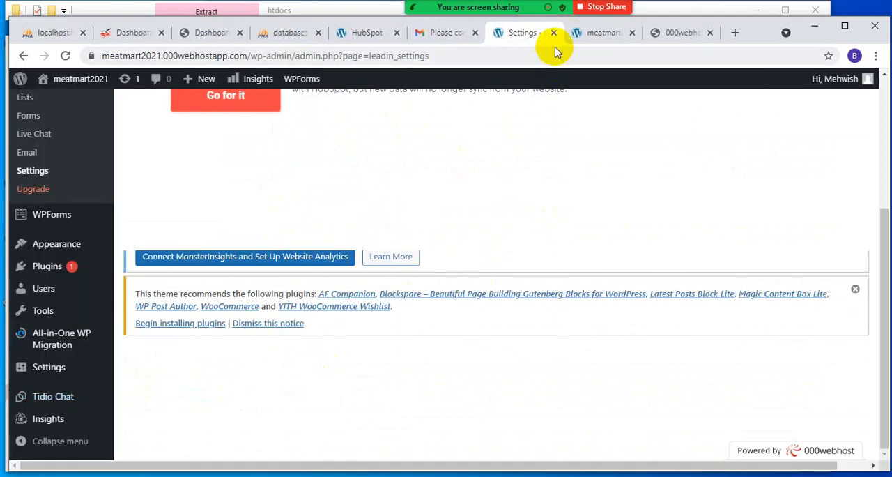
pyautogui.scroll(3, 179, 214)
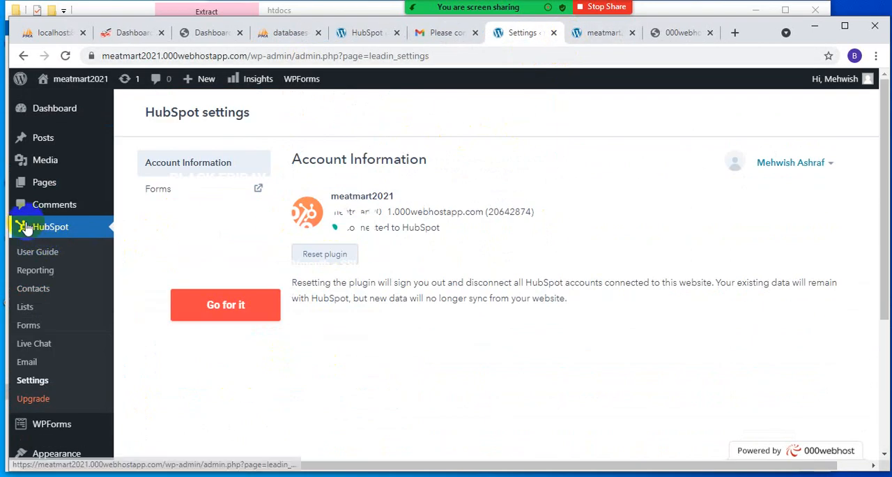
# - Close the live meatmart2021 site page, reopen the public_html folder in the 000webhost file manager, and close that page too
pyautogui.click(601, 36)
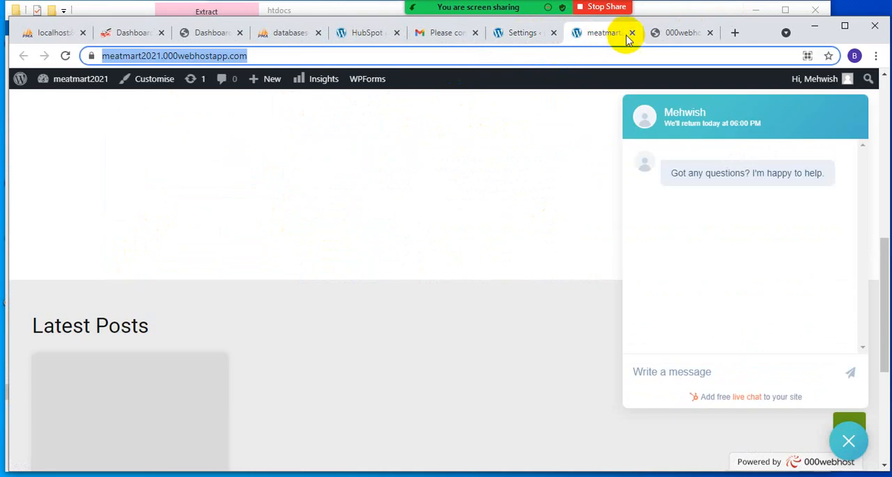
pyautogui.click(631, 35)
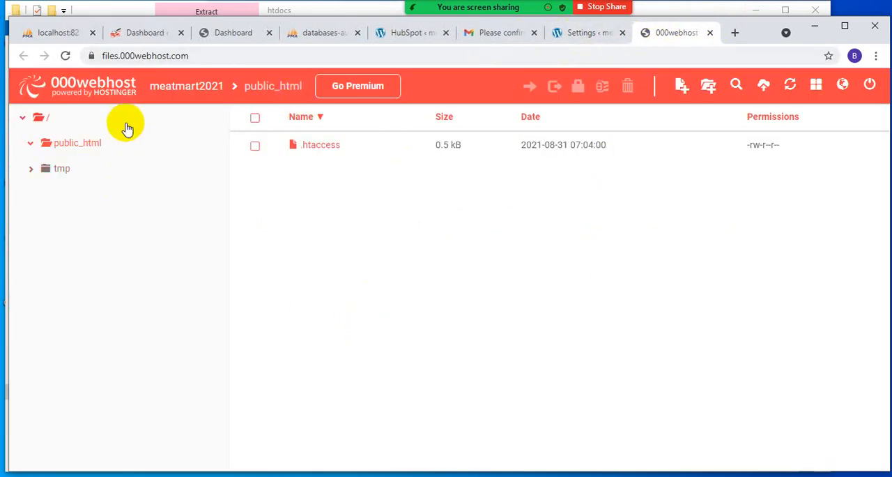
pyautogui.click(72, 143)
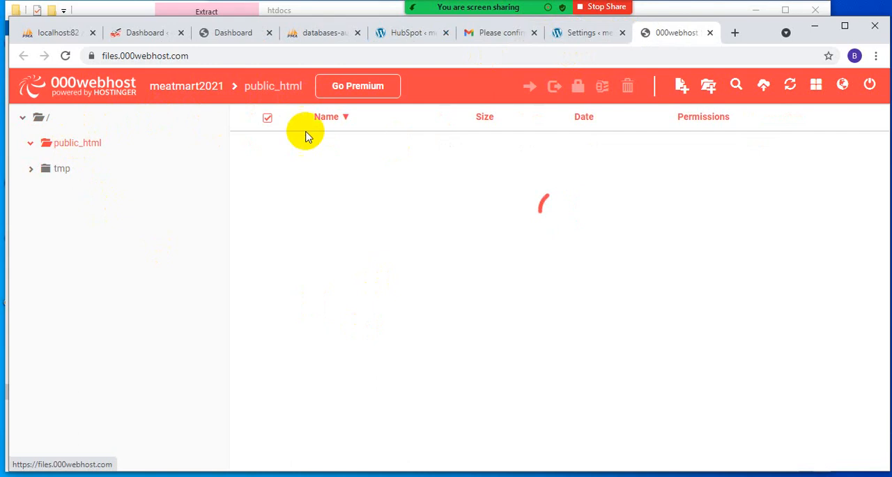
pyautogui.click(710, 33)
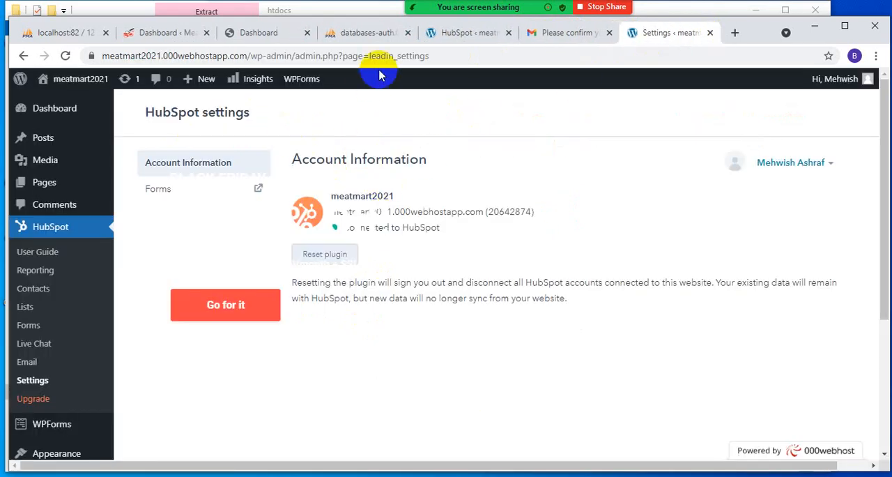
# - Close the HubSpot settings page and the phpMyAdmin database page
pyautogui.moveTo(712, 42)
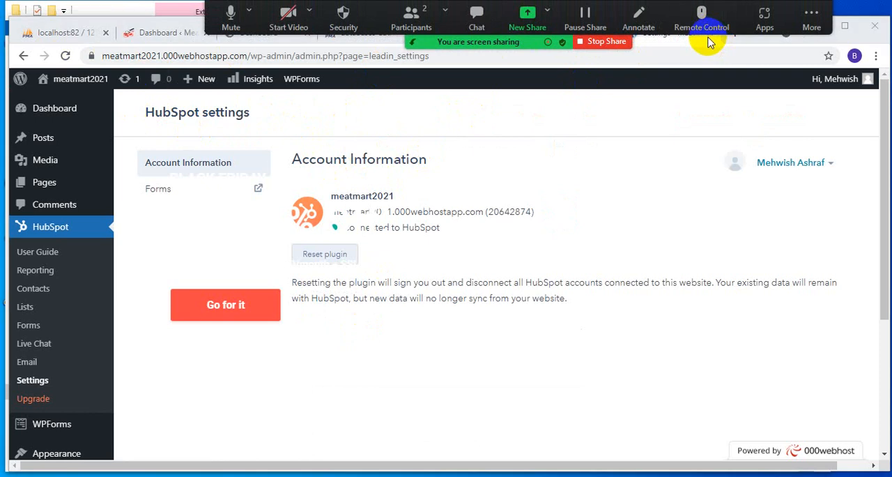
pyautogui.click(710, 33)
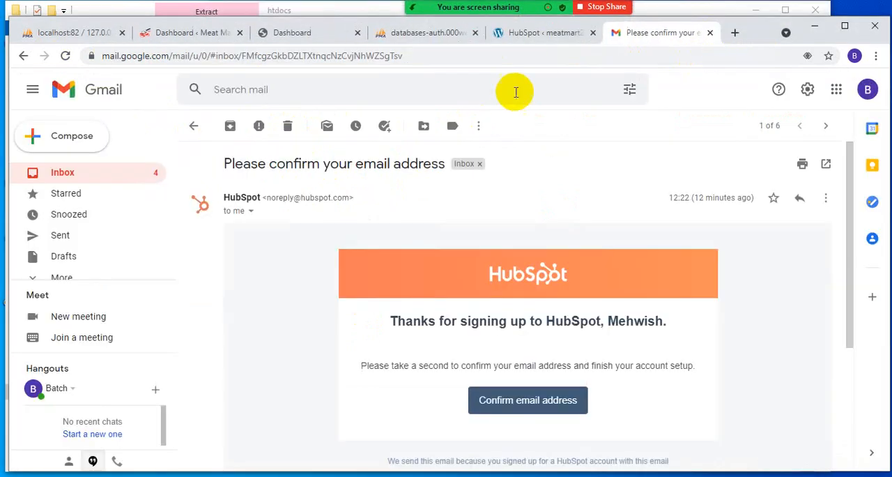
pyautogui.click(403, 34)
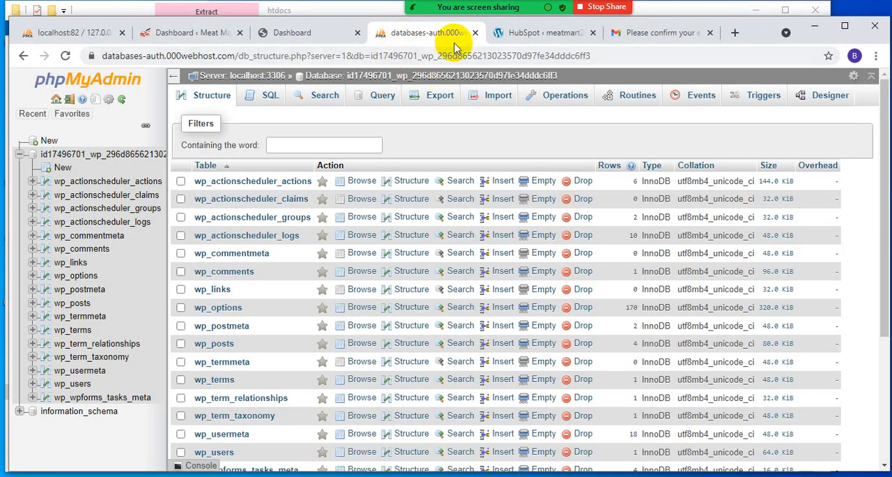
pyautogui.click(477, 33)
# - Check the 000webhost dashboard, and go back from the HubSpot sign-up page through the earlier WordPress admin pages
pyautogui.click(266, 26)
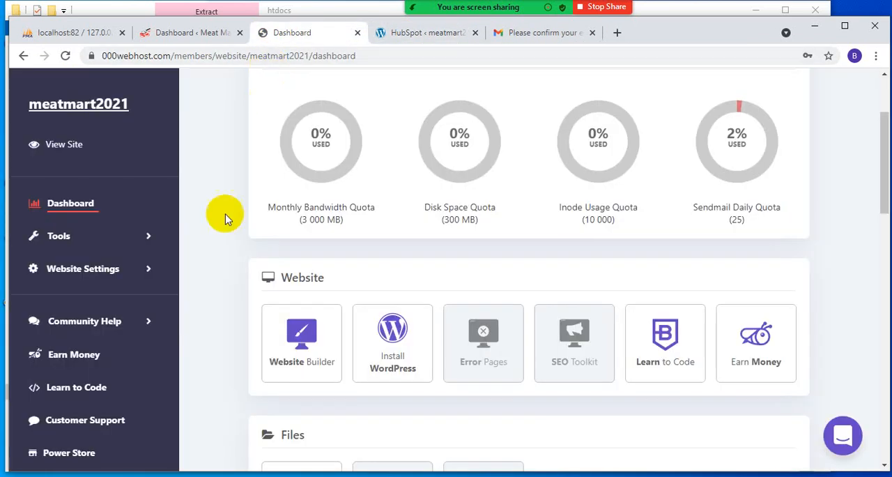
pyautogui.click(262, 34)
pyautogui.click(494, 34)
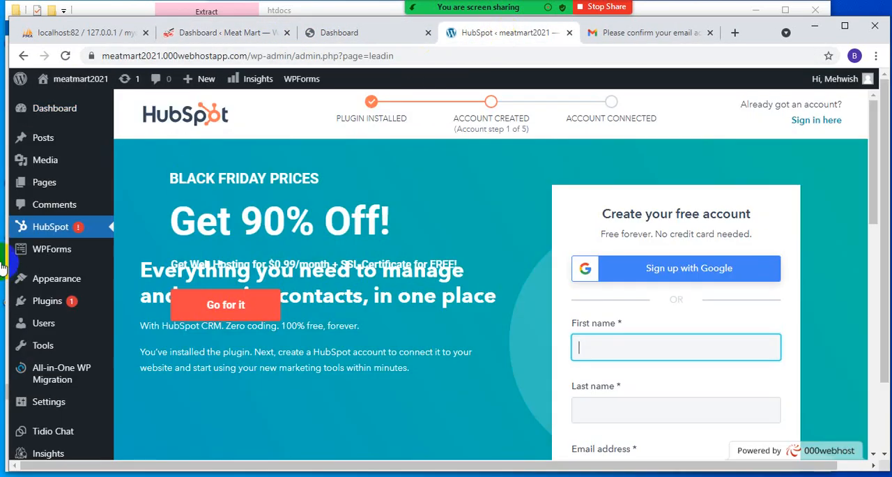
pyautogui.click(25, 55)
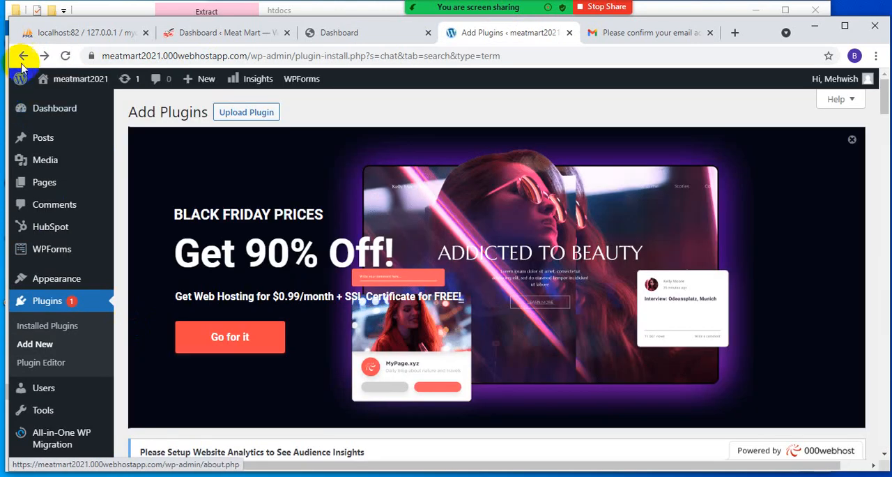
pyautogui.click(24, 56)
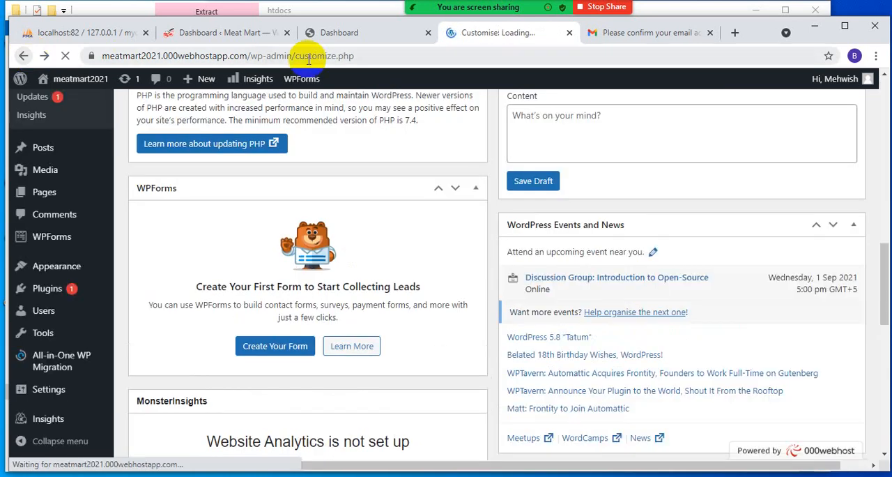
# - Launch the File Manager for meatmart2021 from the 000webhost dashboard's tools, and close the Gmail page
pyautogui.click(342, 35)
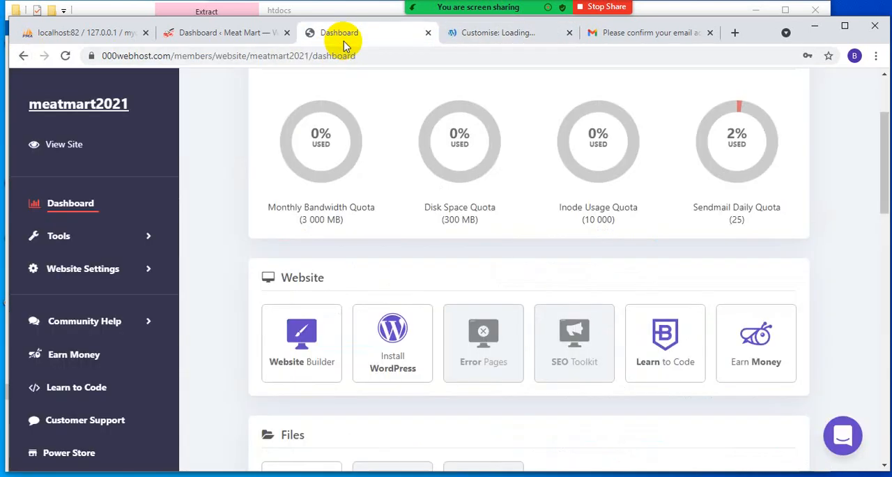
pyautogui.moveTo(173, 56); pyautogui.dragTo(385, 56)
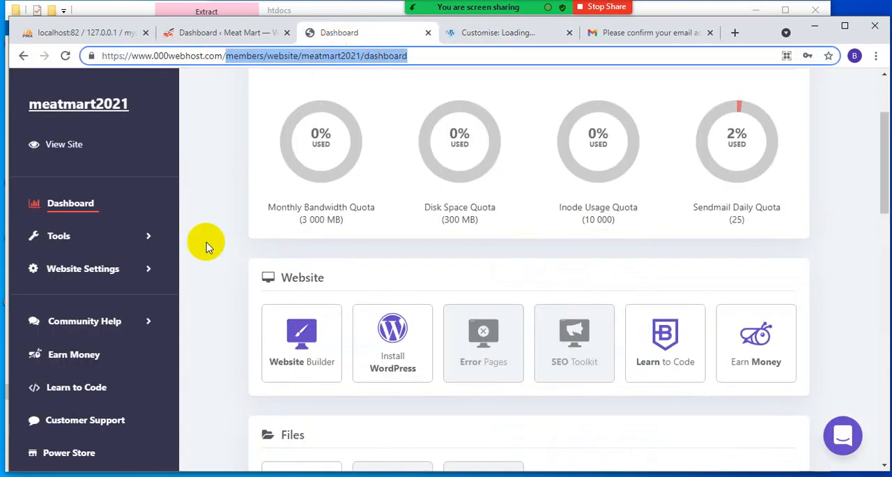
pyautogui.click(59, 237)
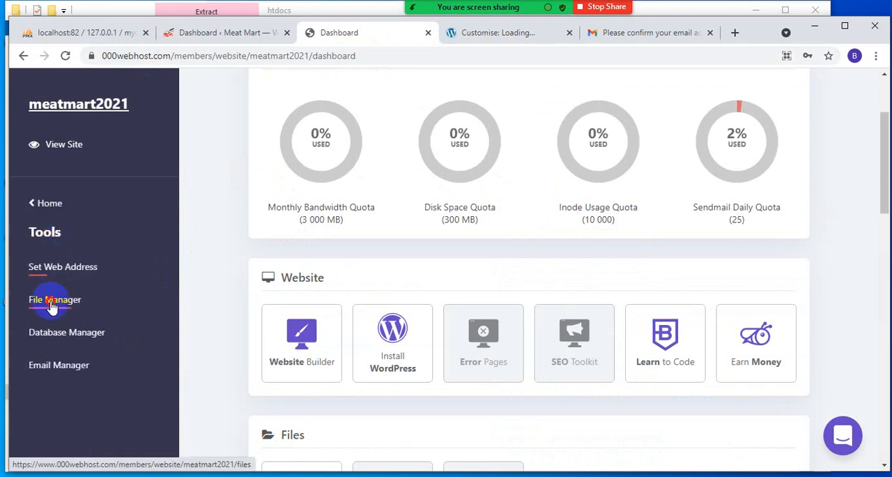
pyautogui.click(51, 307)
pyautogui.click(523, 303)
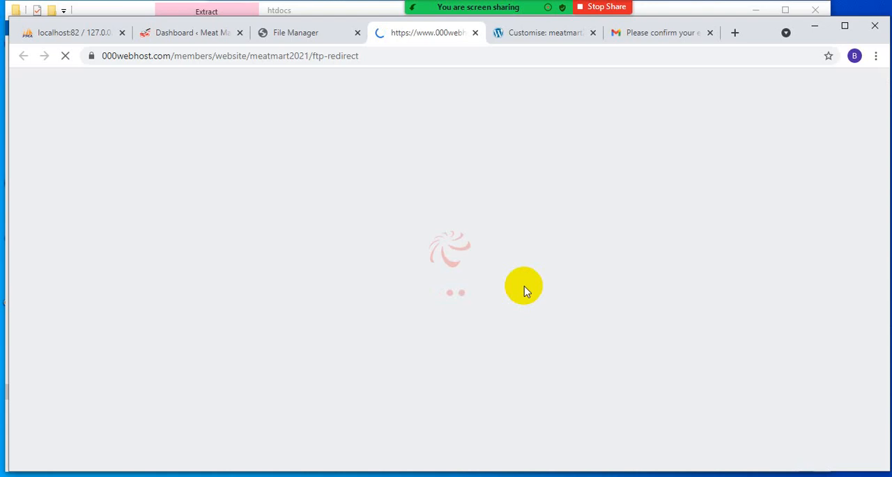
pyautogui.click(710, 32)
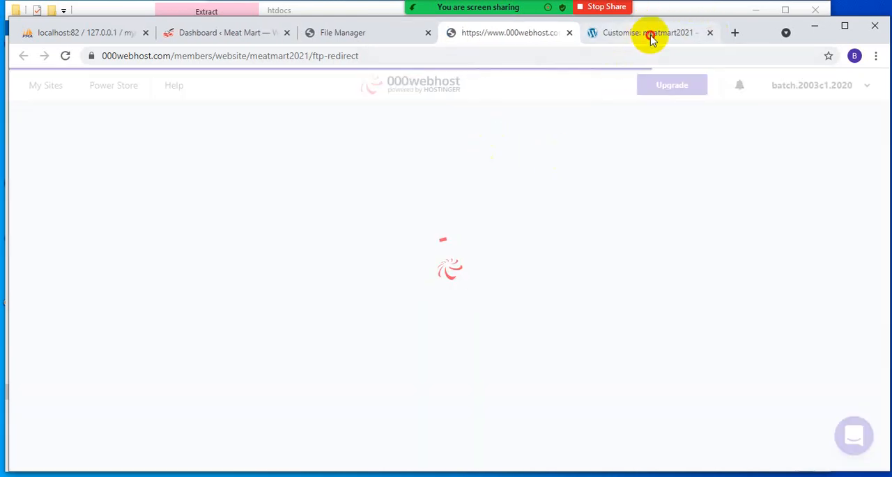
# - Close the meatmart2021 theme customiser and return to the hosted site's WordPress dashboard
pyautogui.click(650, 35)
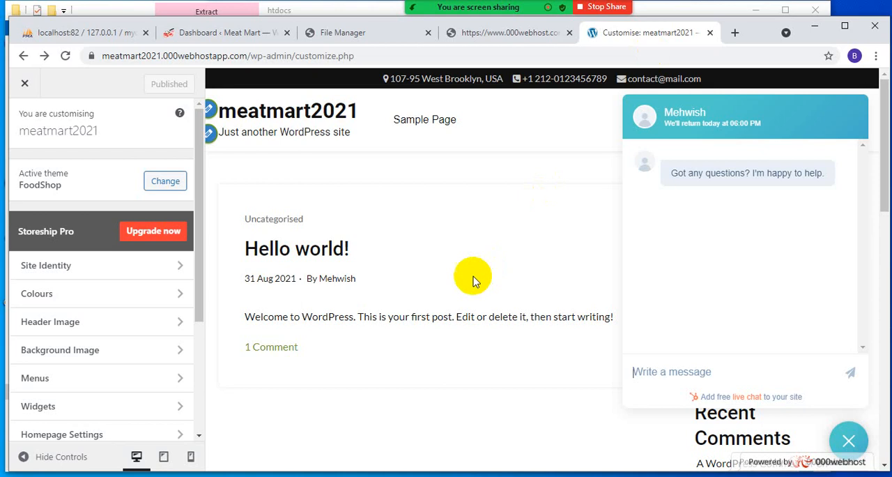
pyautogui.click(25, 85)
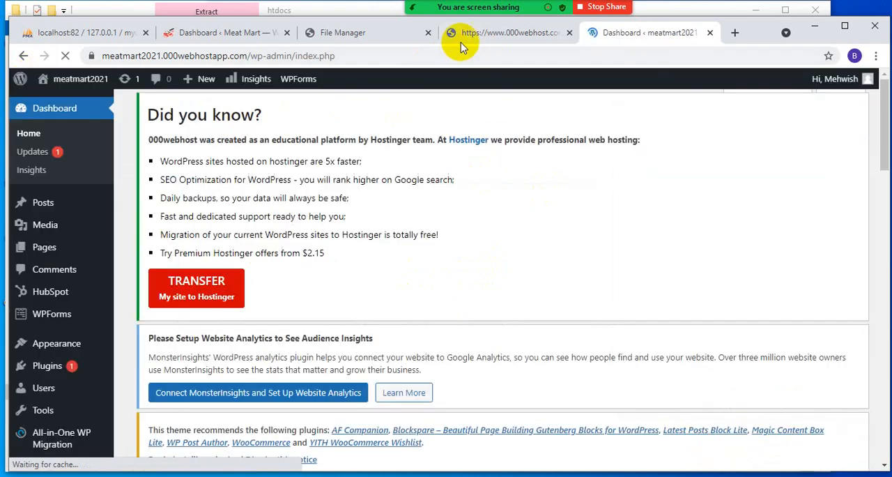
# - Open the public_html folder in the 000webhost file manager and look through its WordPress folders and files
pyautogui.click(460, 38)
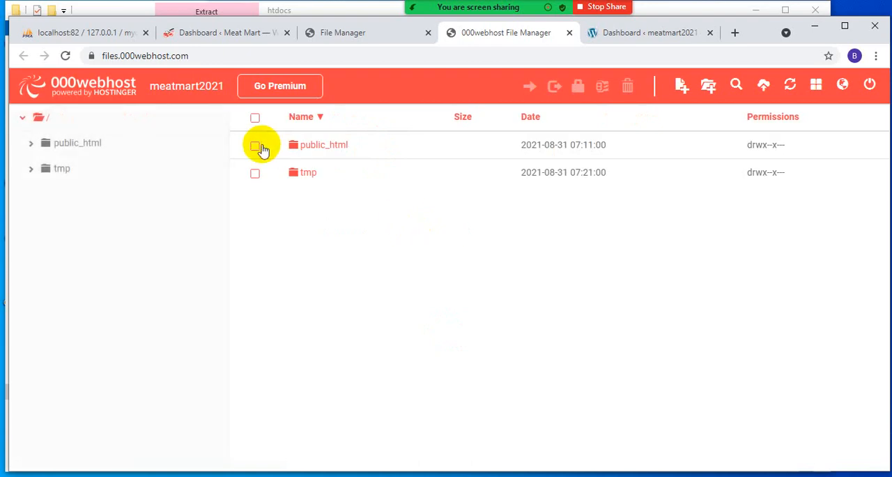
pyautogui.doubleClick(343, 147)
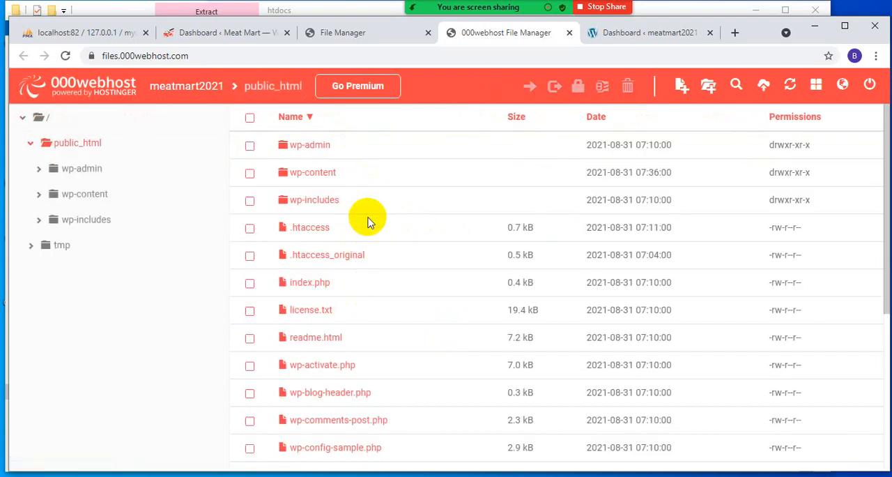
pyautogui.scroll(-4, 359, 152)
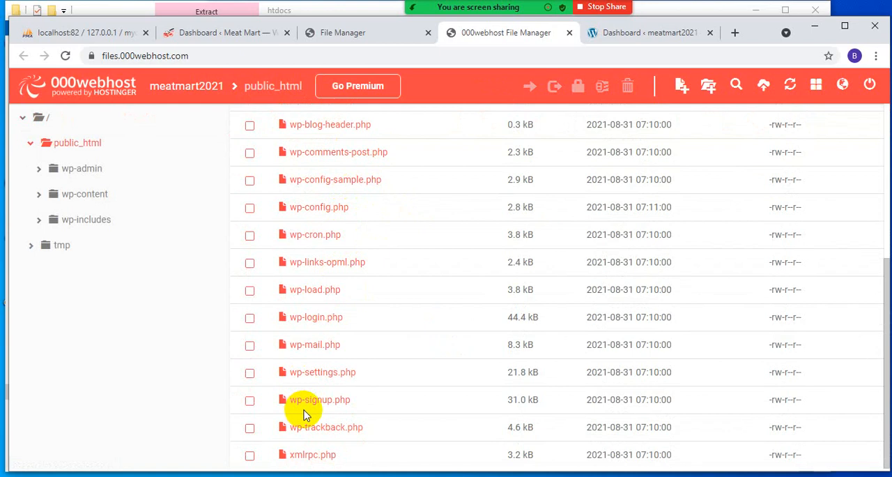
pyautogui.scroll(4, 303, 415)
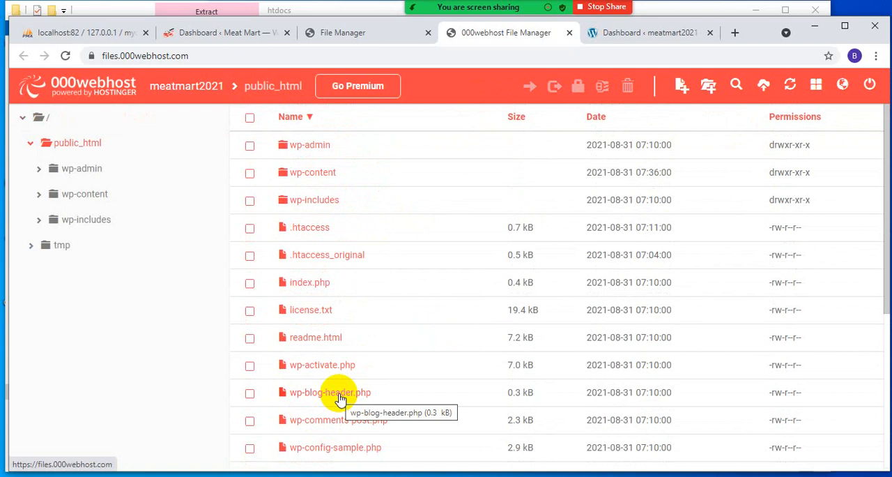
pyautogui.scroll(-4, 454, 256)
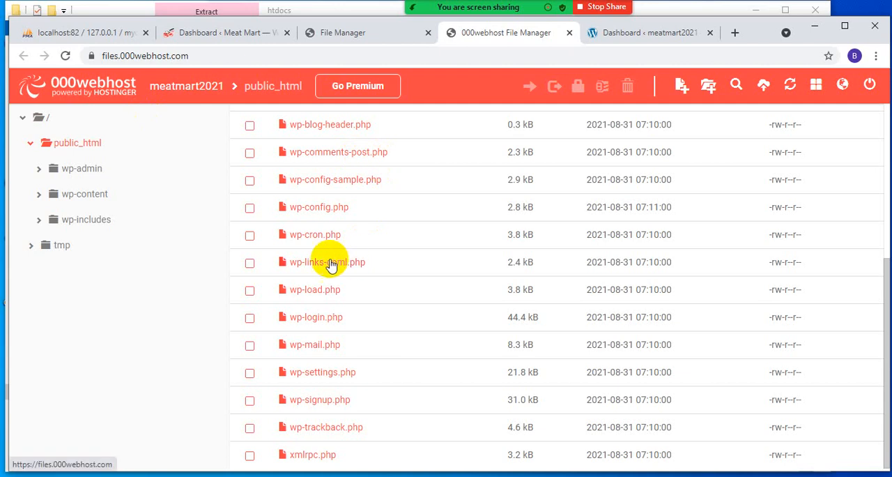
# - Review the hosted site's WordPress dashboard and the public_html file list, and return to the 000webhost file upload page
pyautogui.click(369, 31)
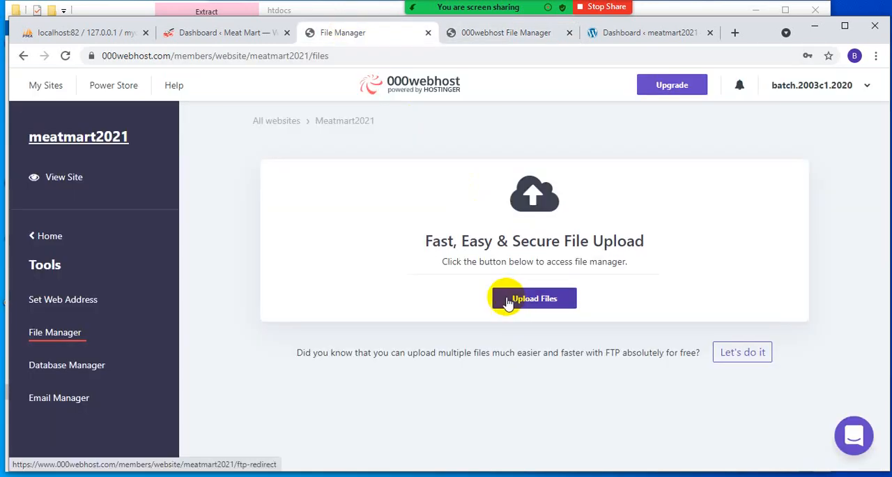
pyautogui.click(671, 32)
pyautogui.scroll(-5, 514, 299)
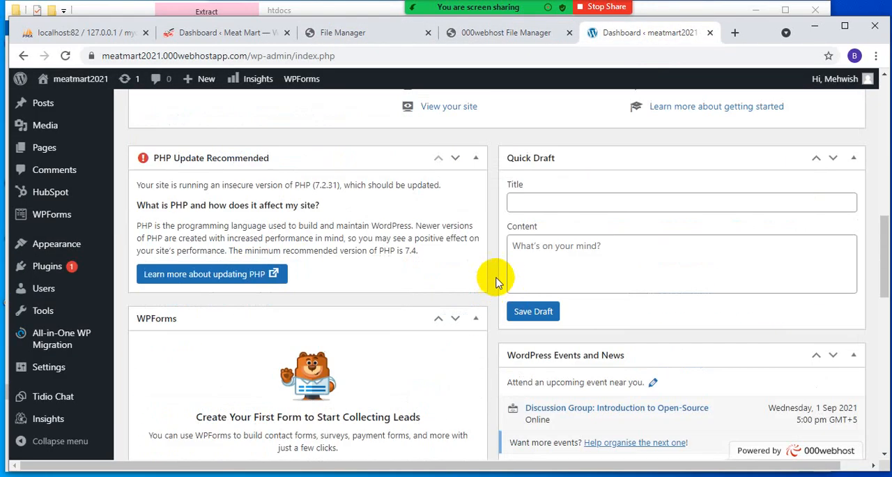
pyautogui.scroll(8, 496, 283)
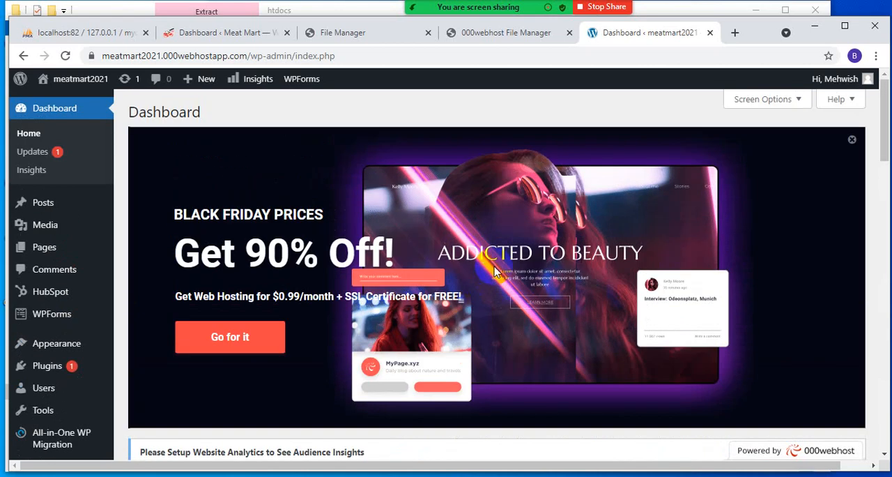
pyautogui.click(477, 38)
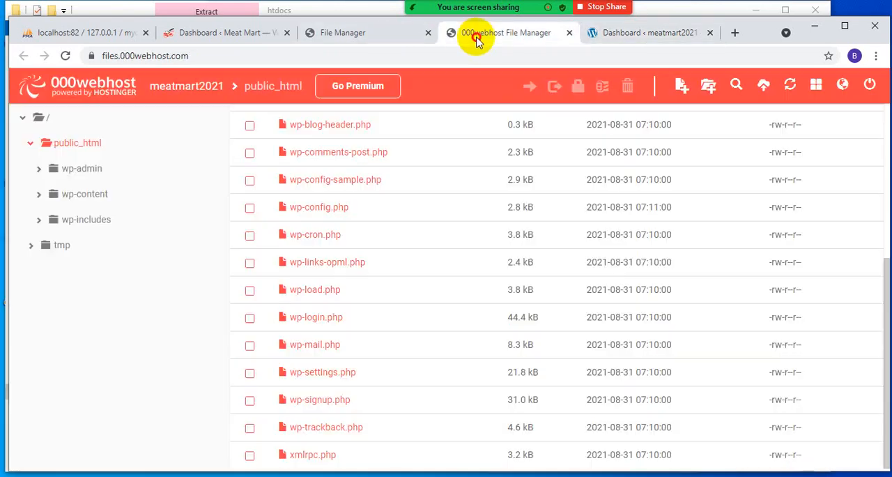
pyautogui.click(340, 32)
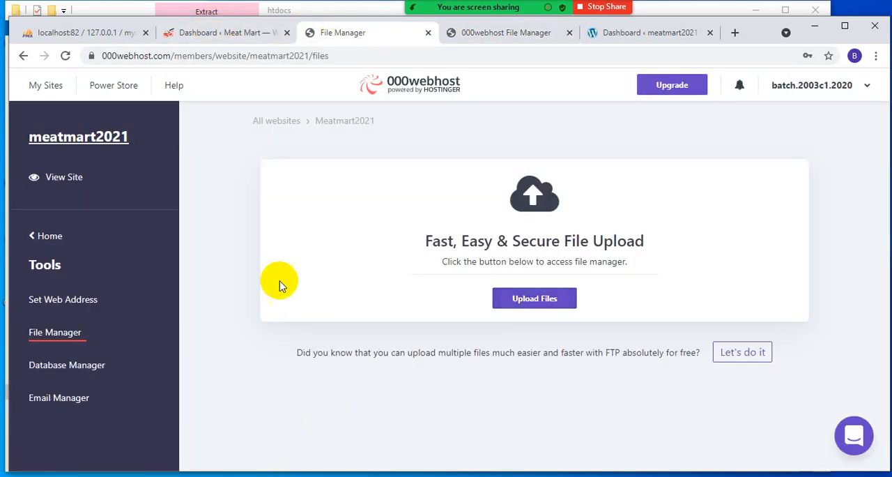